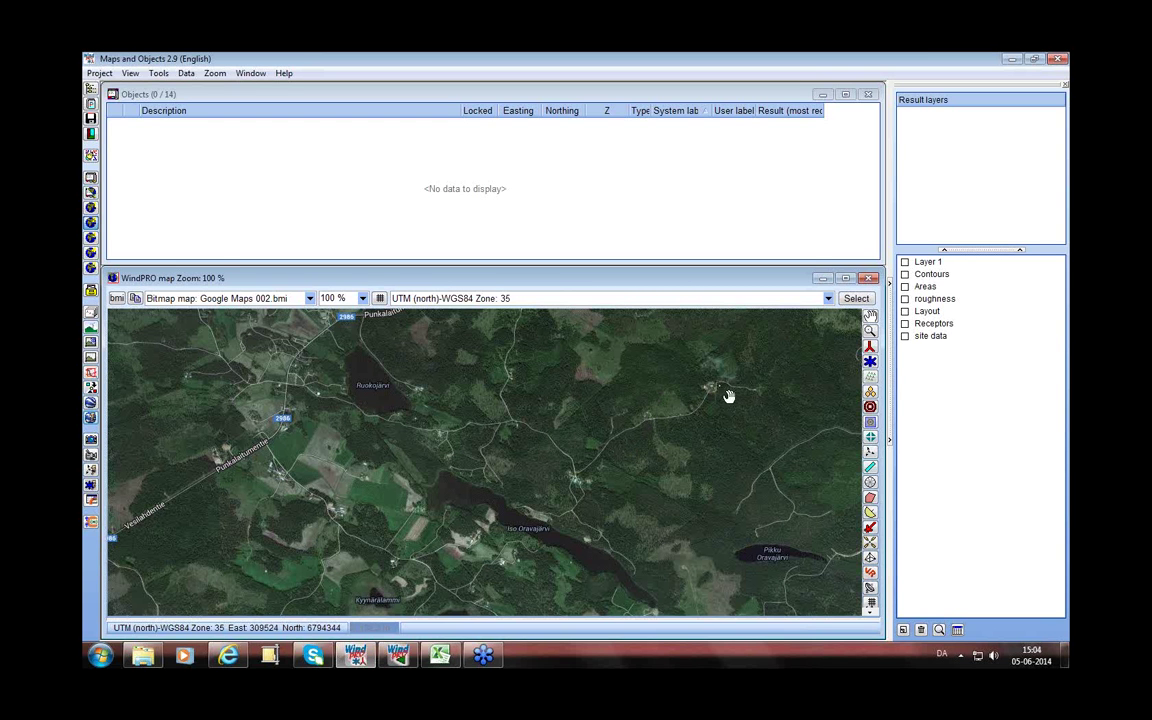
- Show the Contours layer and view the height contours on the blank map and over the Google Maps 001 background
left_click_drag(646, 430, 599, 465)
left_click(905, 275)
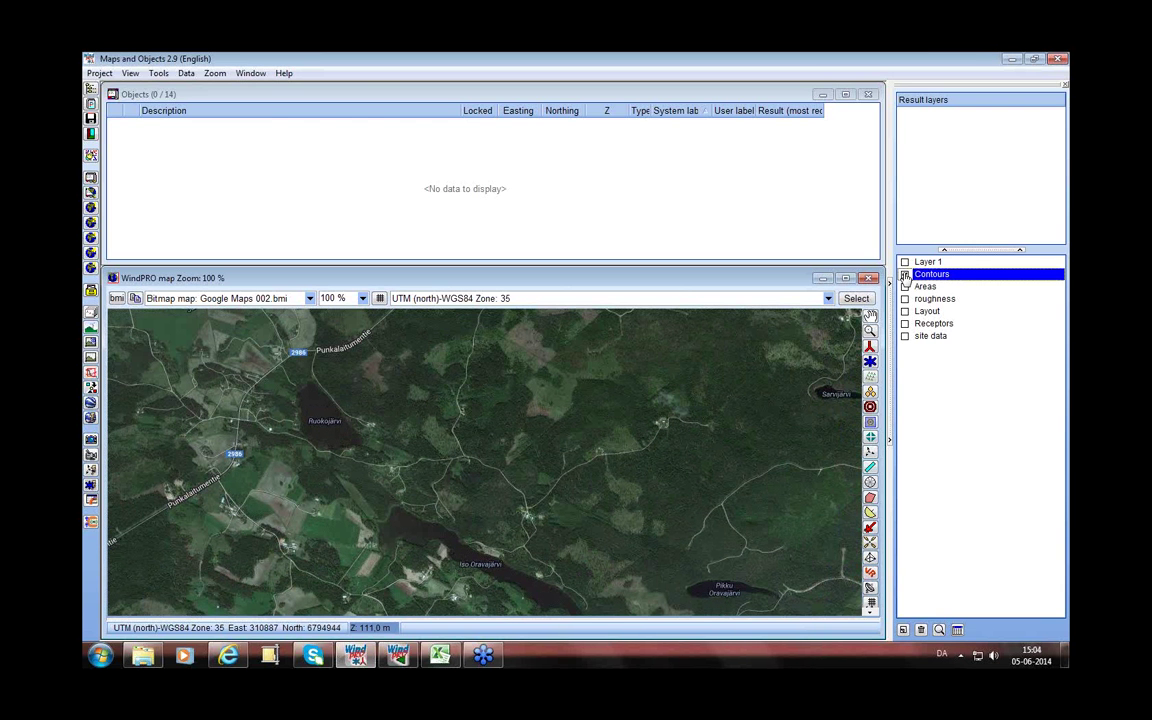
left_click(90, 240)
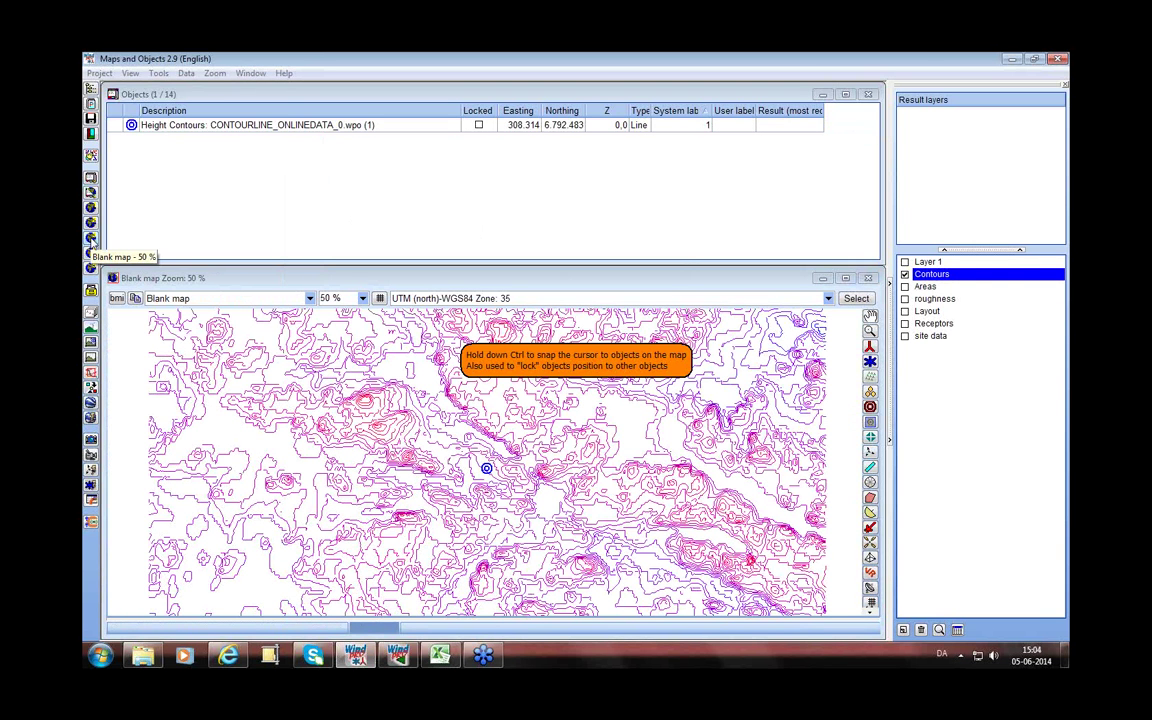
left_click(91, 210)
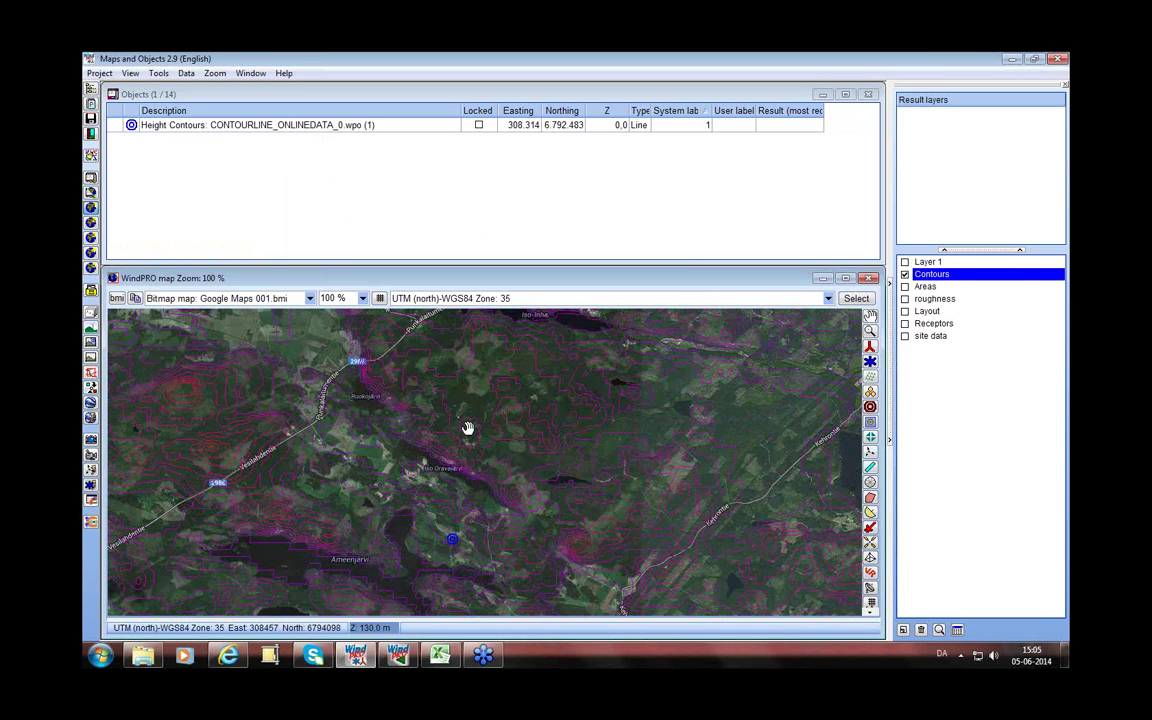
- Hide the Contours layer and display the Layout layer with the turbines on the map
left_click(906, 277)
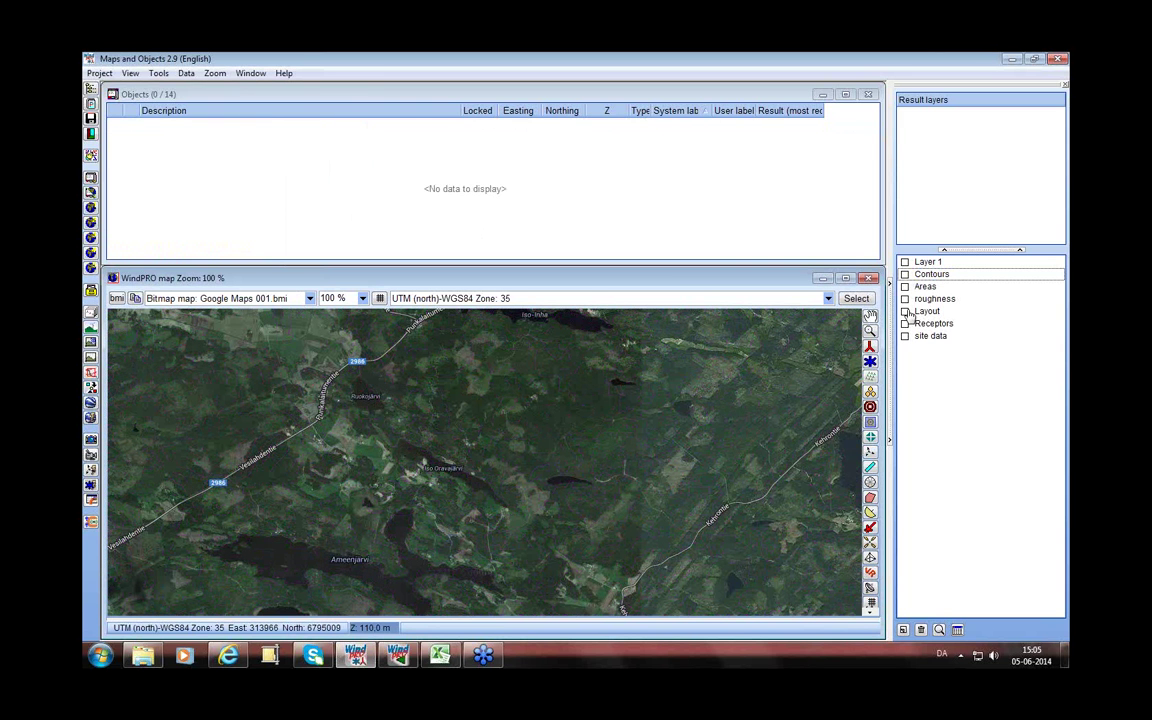
left_click(905, 311)
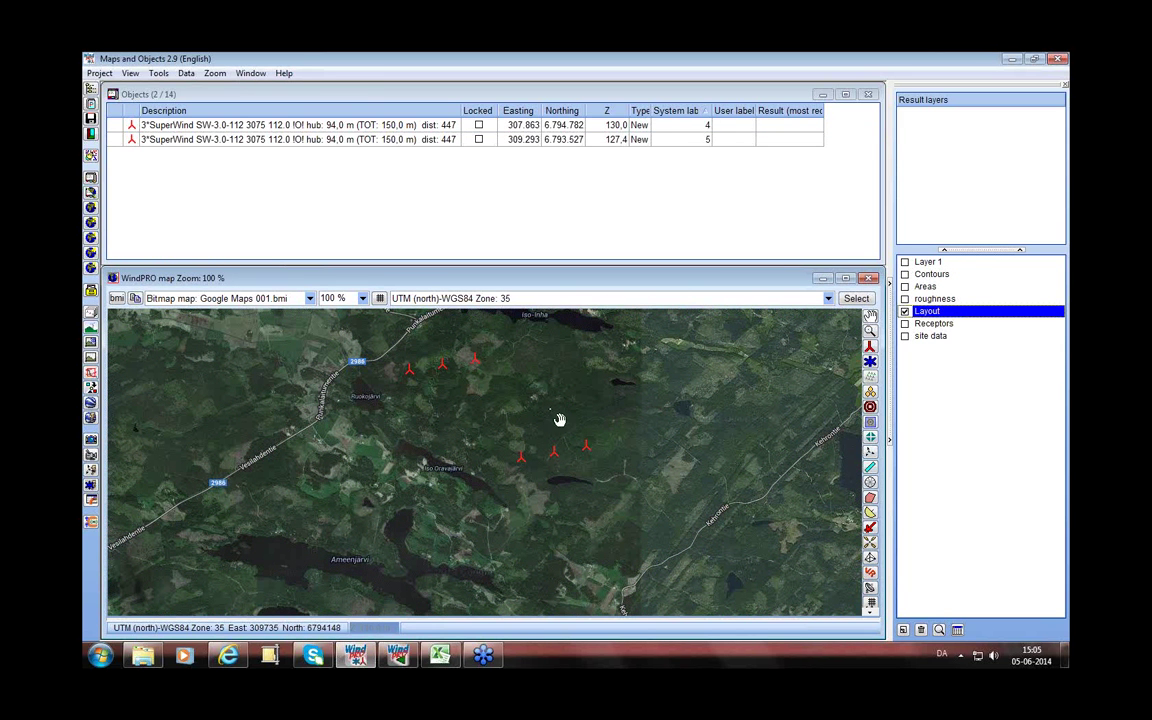
left_click_drag(540, 422, 494, 458)
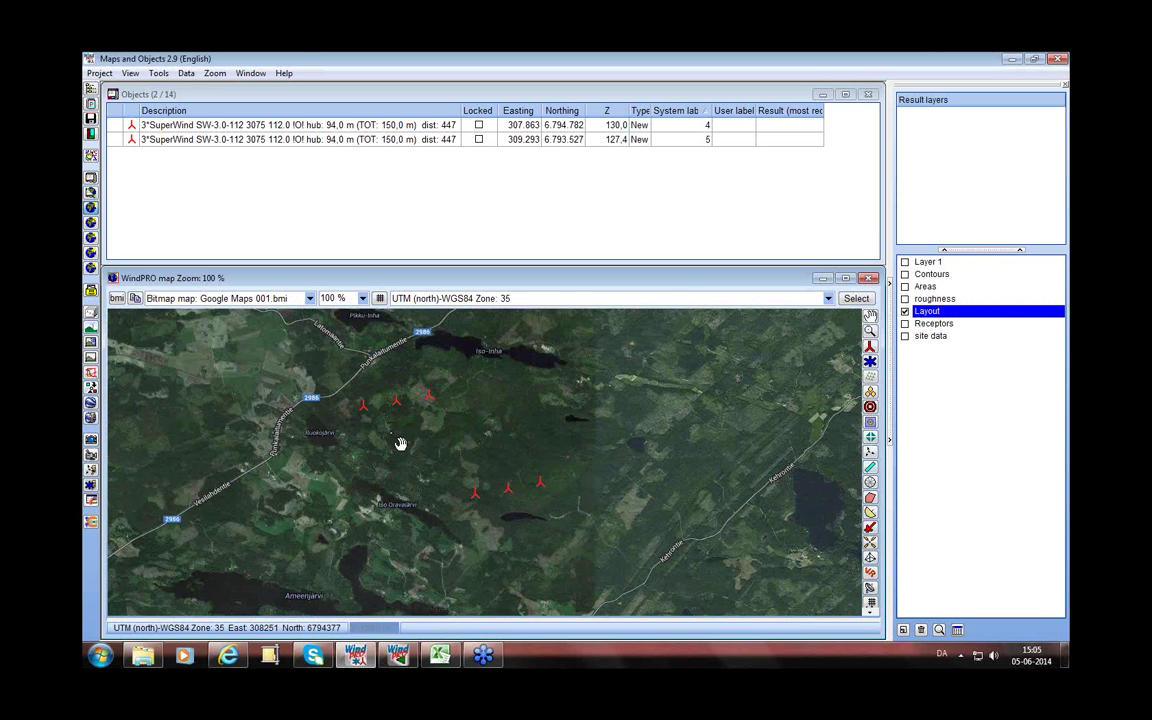
- Open the Level 0 noise data set of the SuperWind SW-3.0-112 turbine used in the first turbine row
left_click(322, 129)
double_click(322, 129)
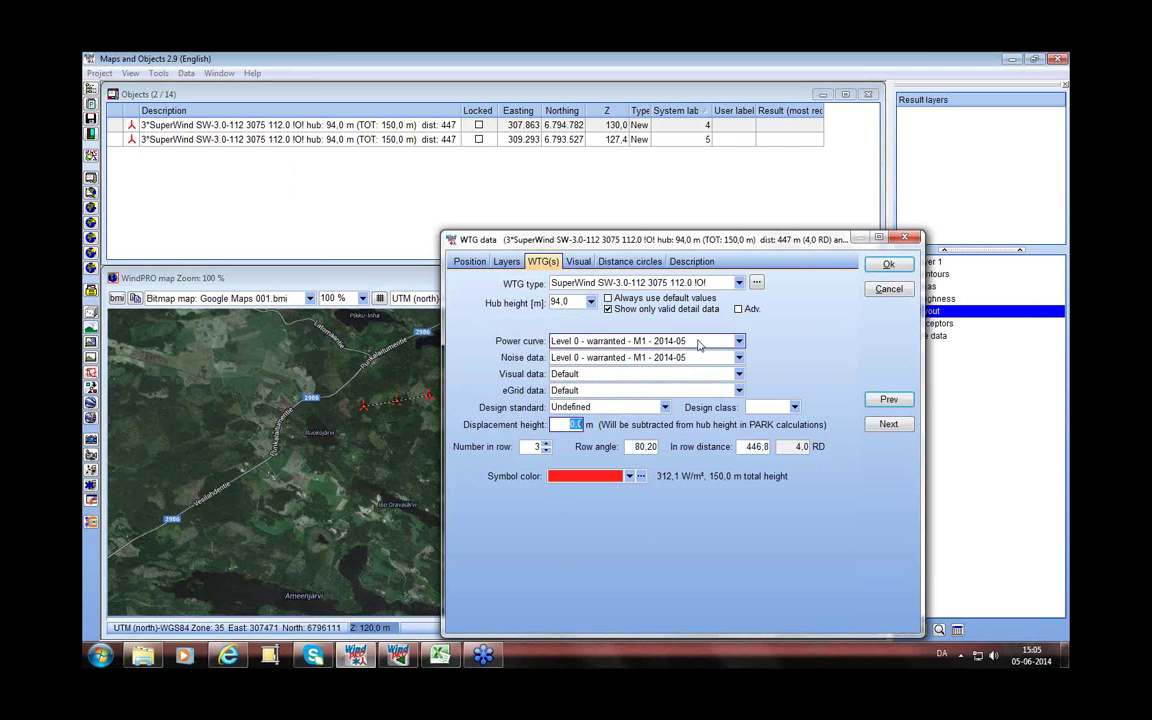
left_click(757, 284)
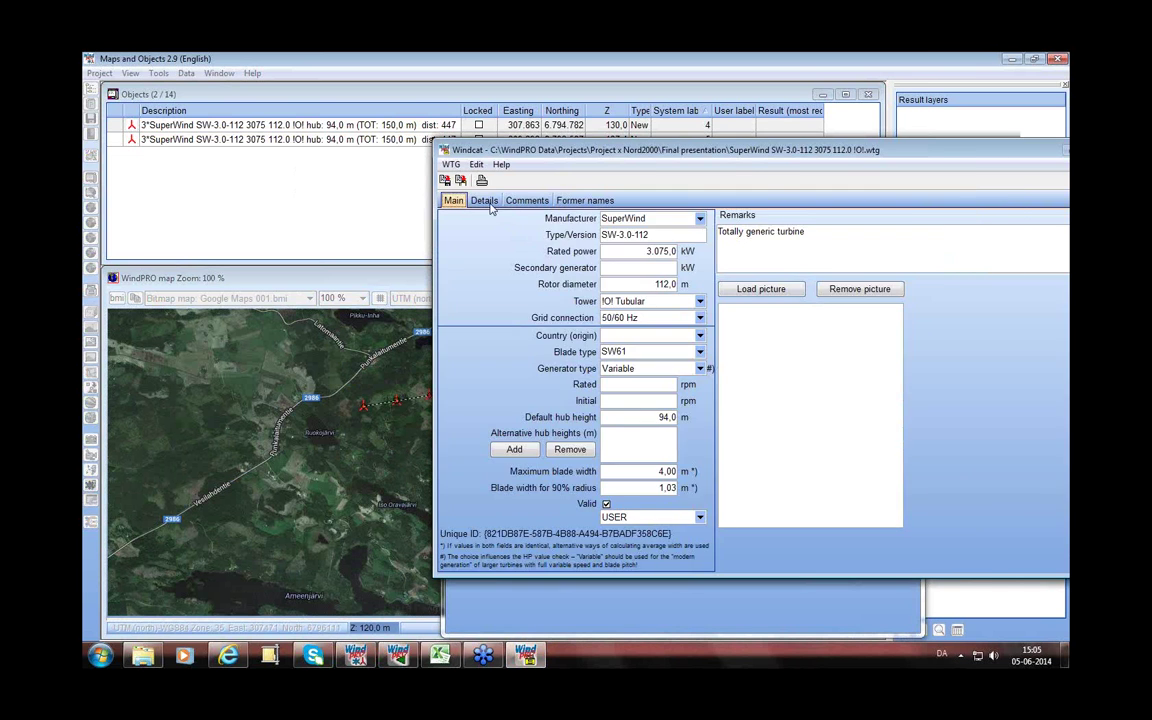
left_click(485, 201)
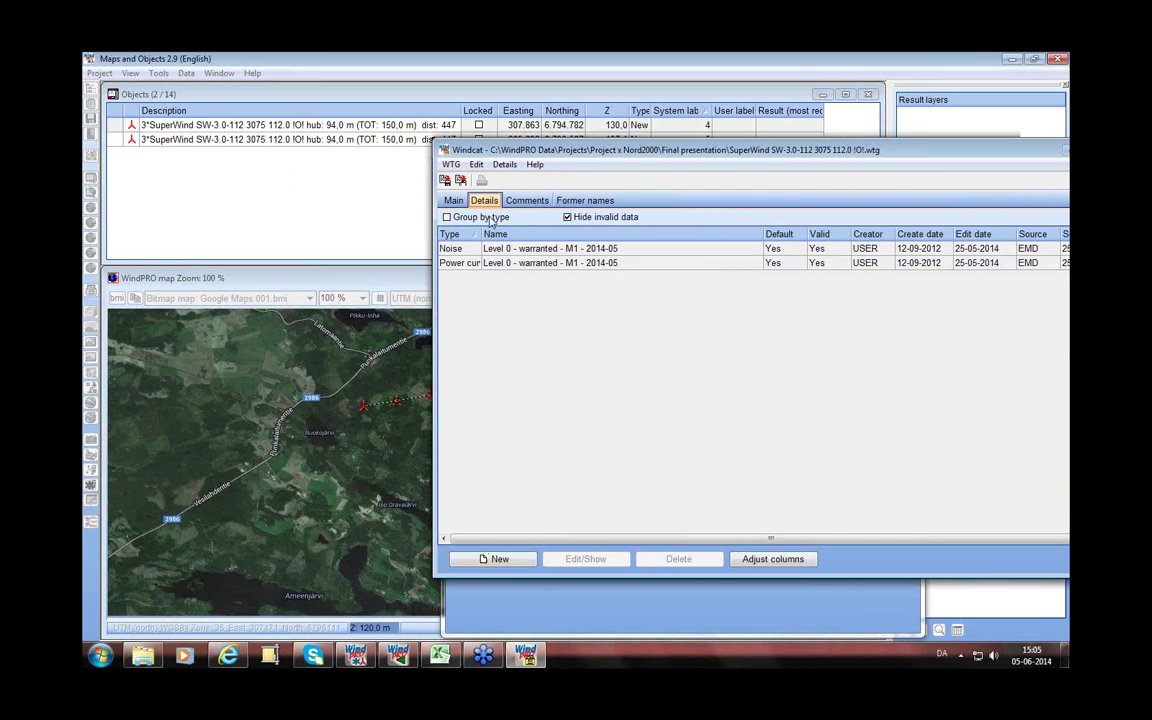
left_click(538, 251)
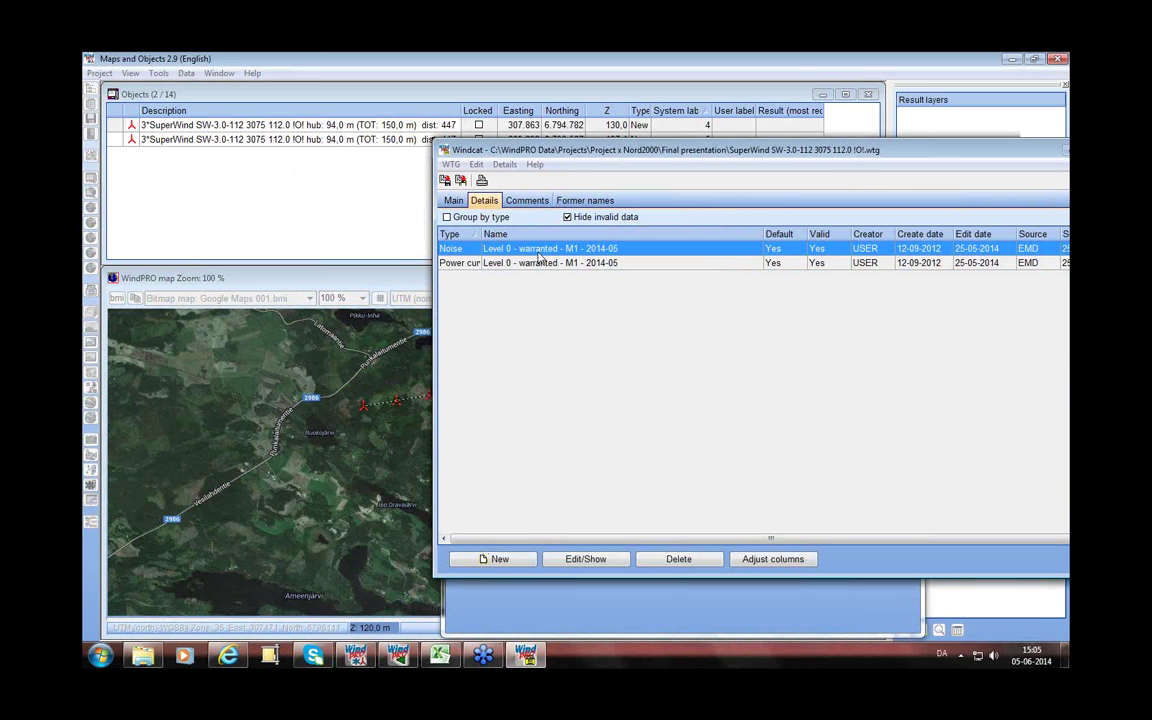
double_click(538, 251)
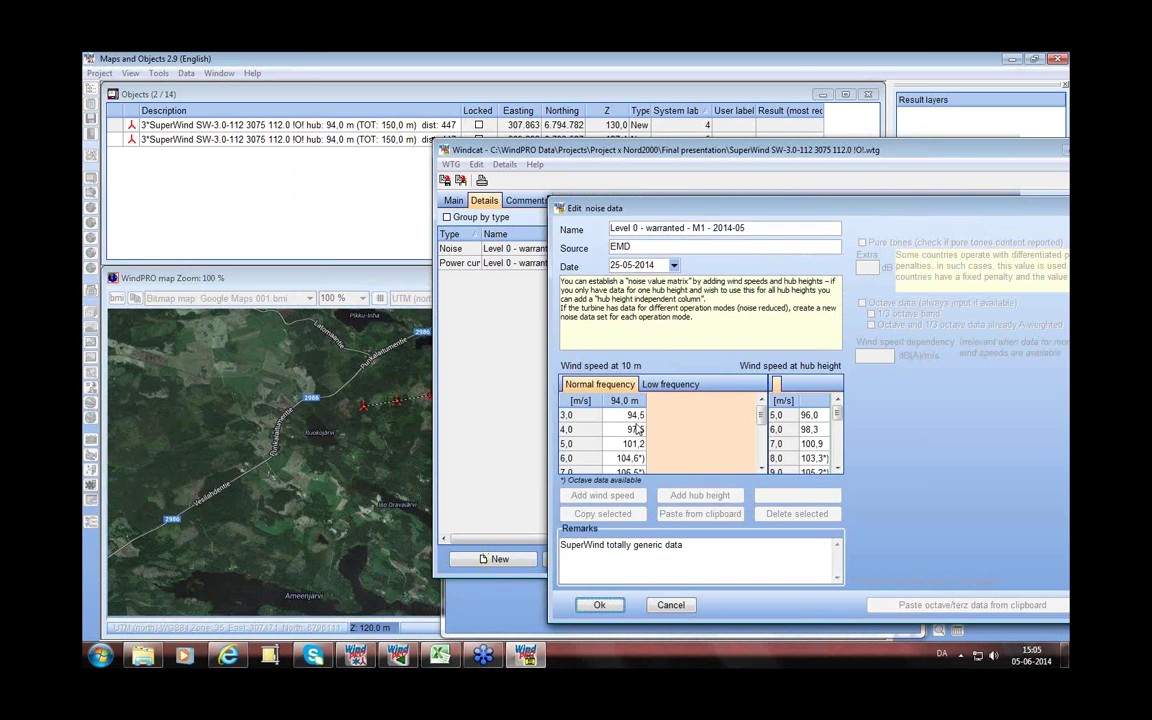
- Examine the octave and 1/3 octave data for the 8,0 and 7,0 m/s wind speeds at 94,0 m hub height
left_click(763, 468)
left_click(763, 468)
left_click(763, 468)
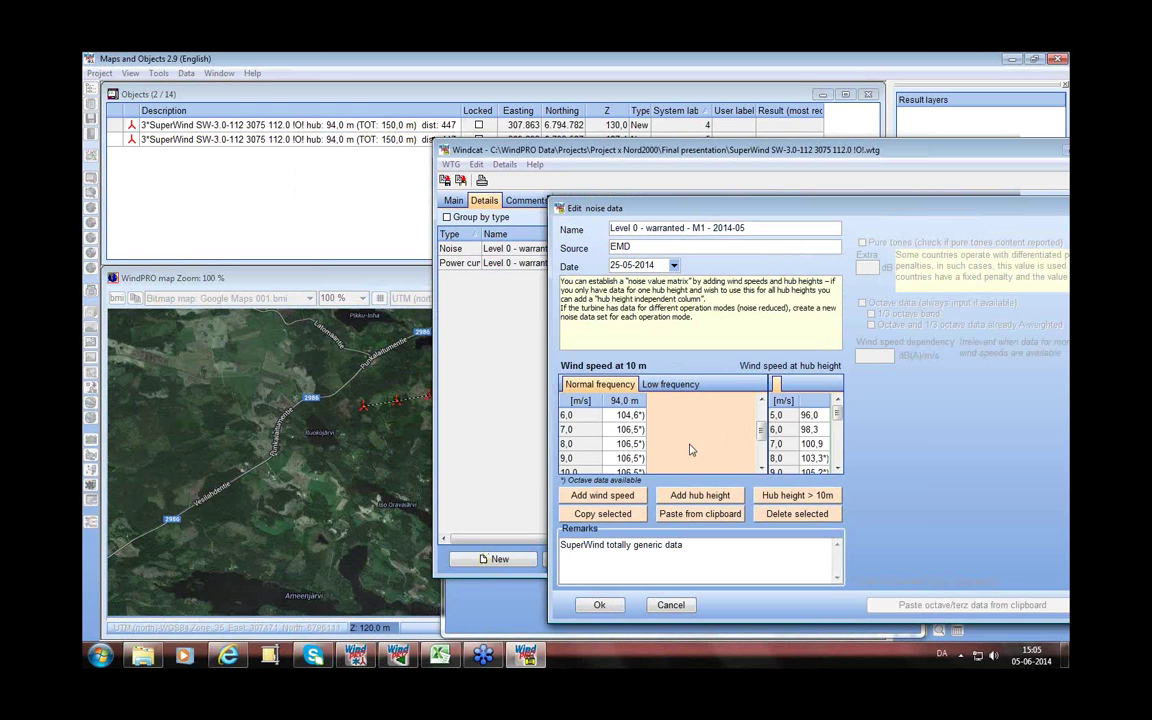
left_click(635, 443)
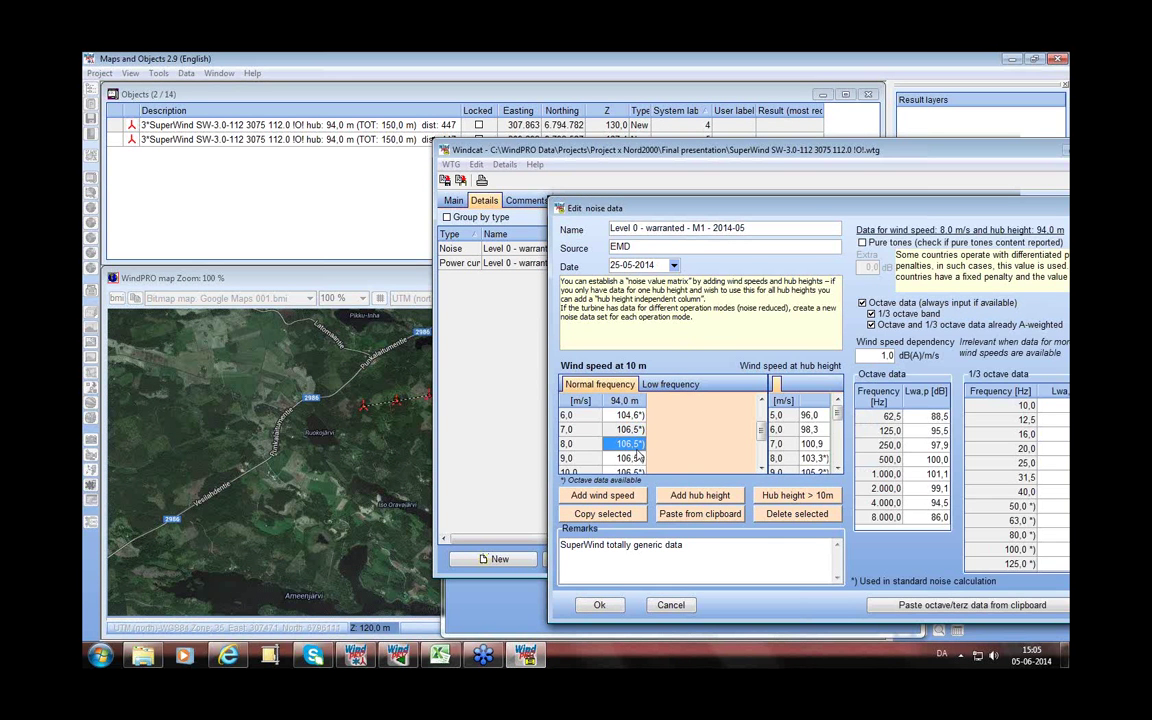
left_click(633, 431)
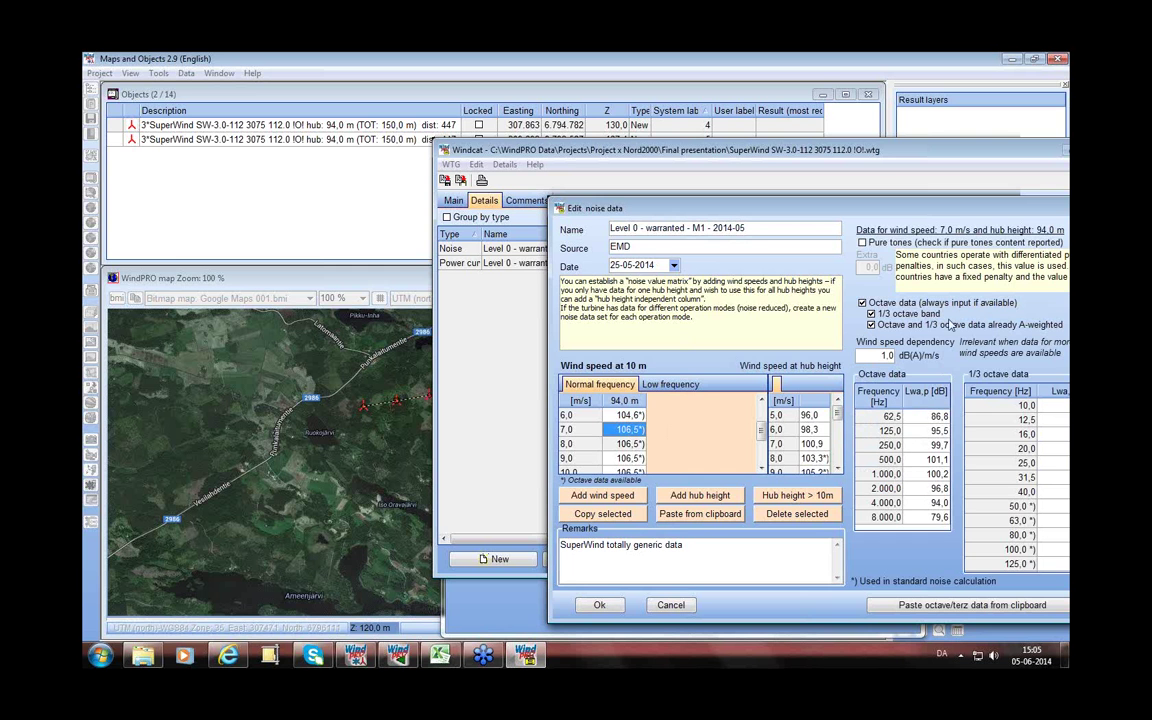
left_click_drag(878, 202, 708, 173)
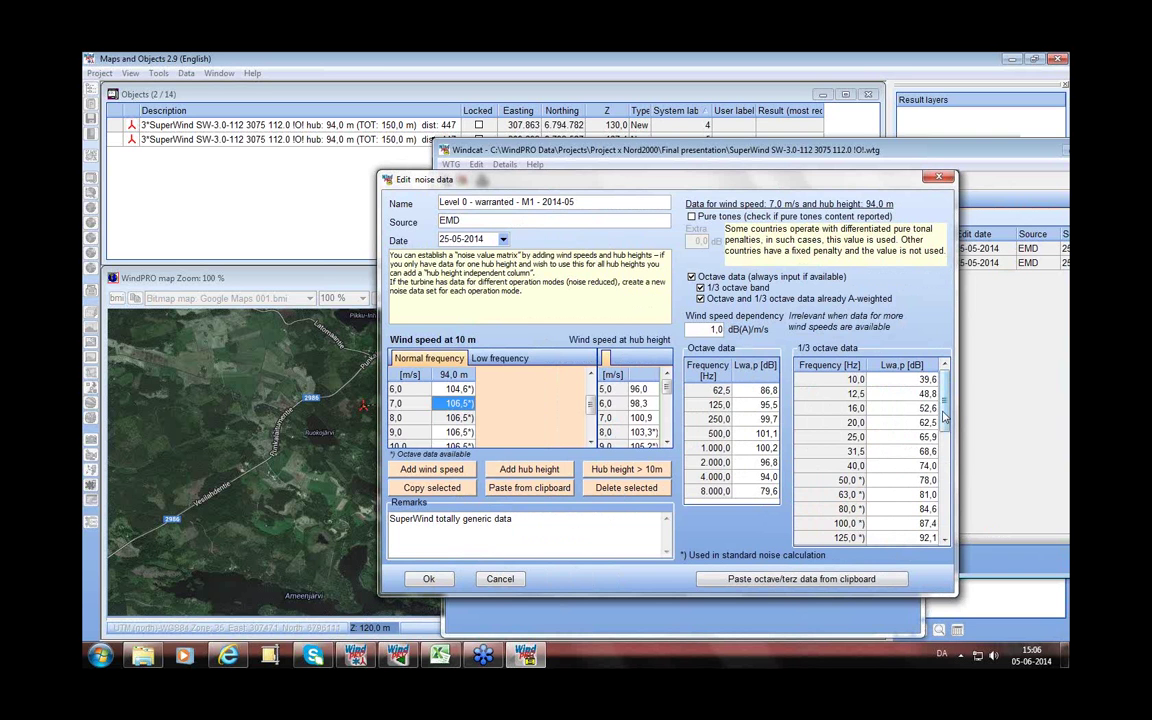
left_click_drag(945, 416, 946, 414)
mouse_move(945, 417)
left_mouse_down()
mouse_move(946, 444)
mouse_move(952, 402)
left_mouse_up()
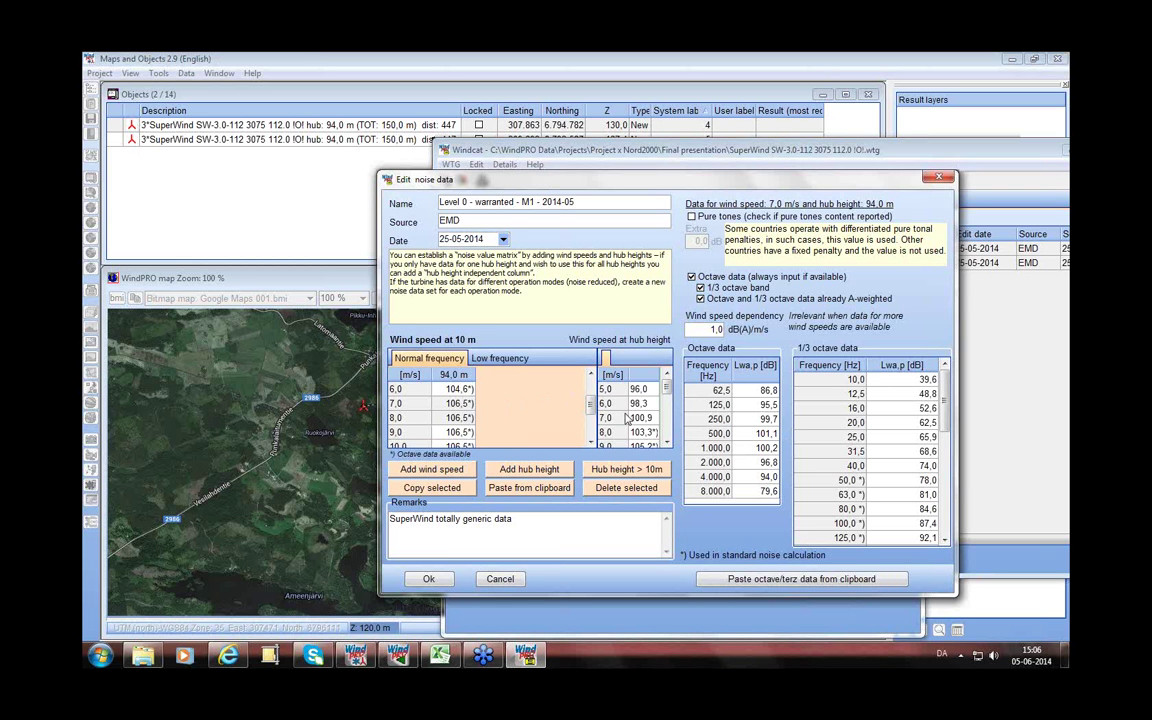
- Try calculating 10 m noise data from the hub height table for 94,0 m, interpolated to integer wind speeds, and discard the edit
left_click(622, 470)
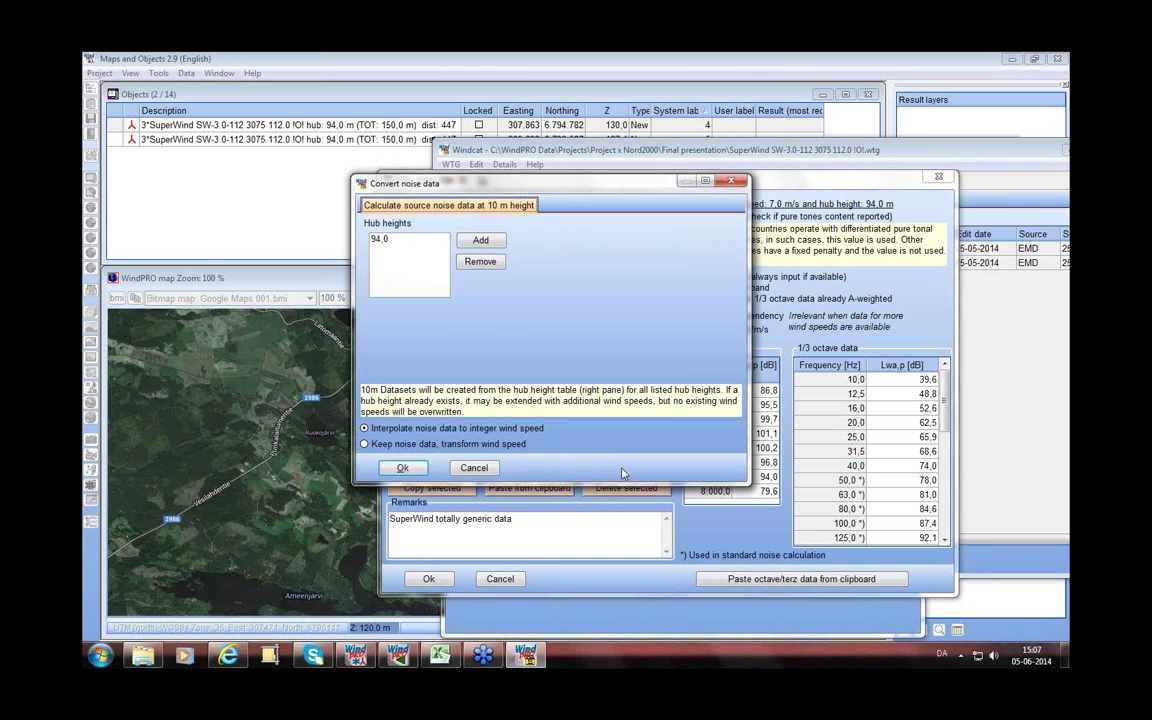
left_click(403, 469)
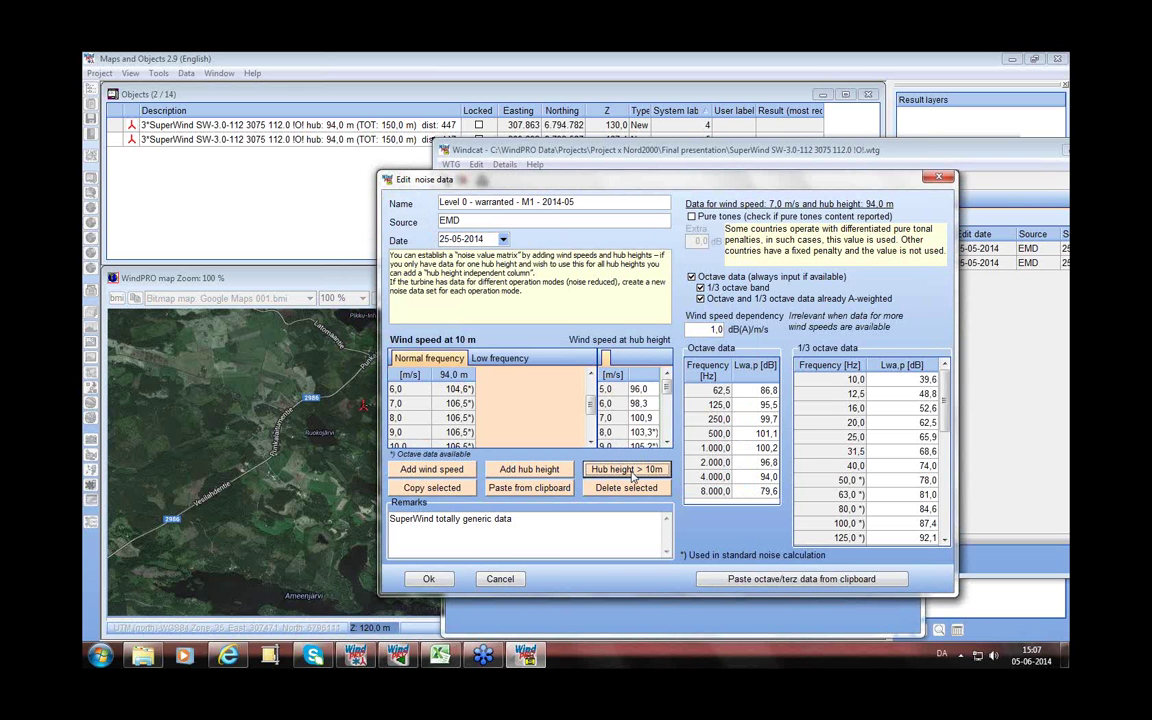
left_click(510, 580)
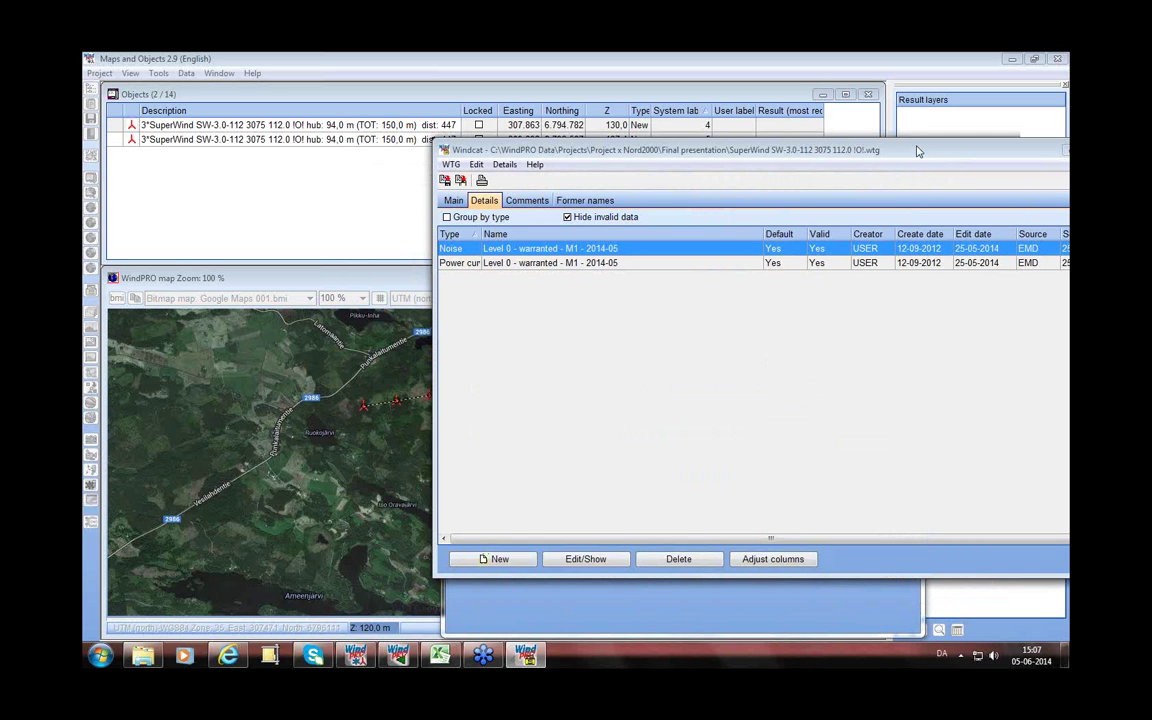
- Close the turbine catalogue and leave the turbine row's properties without saving
left_click_drag(918, 151, 751, 166)
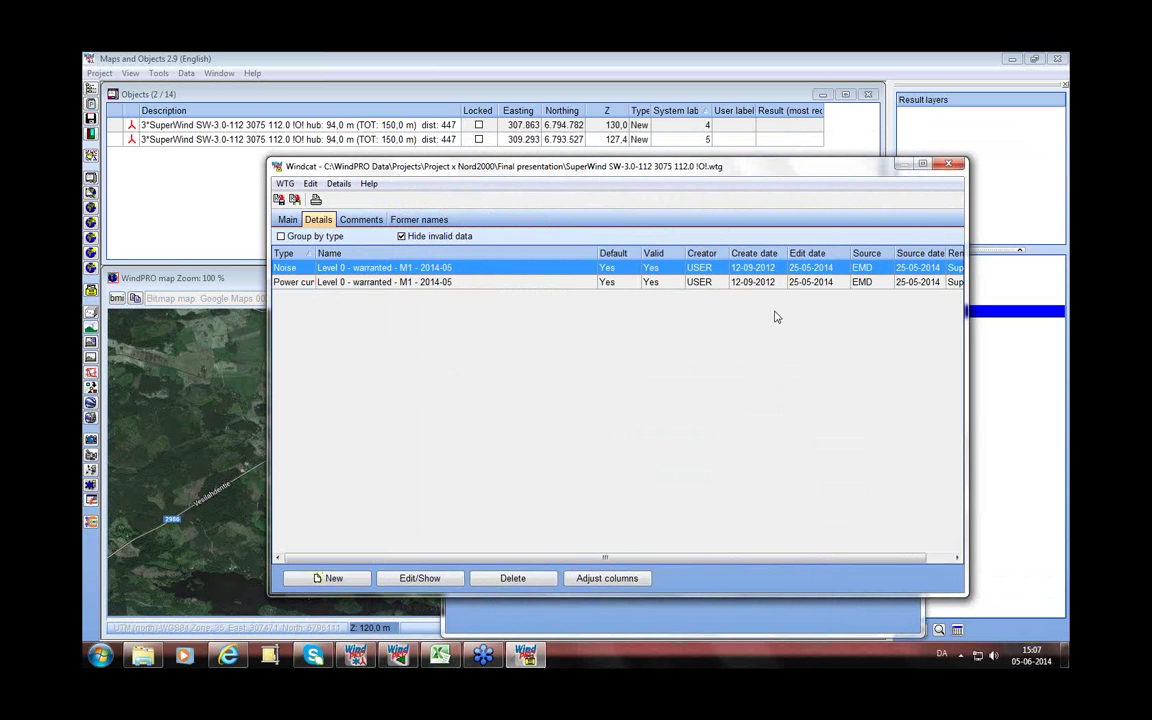
key("Escape")
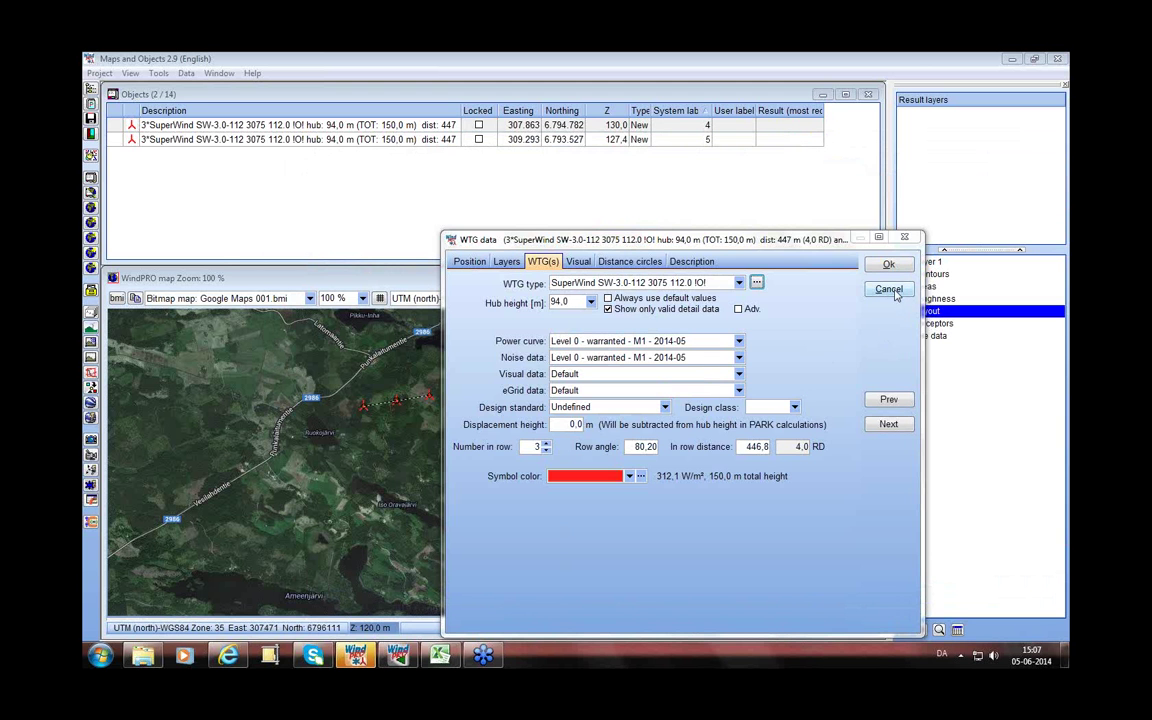
left_click(889, 290)
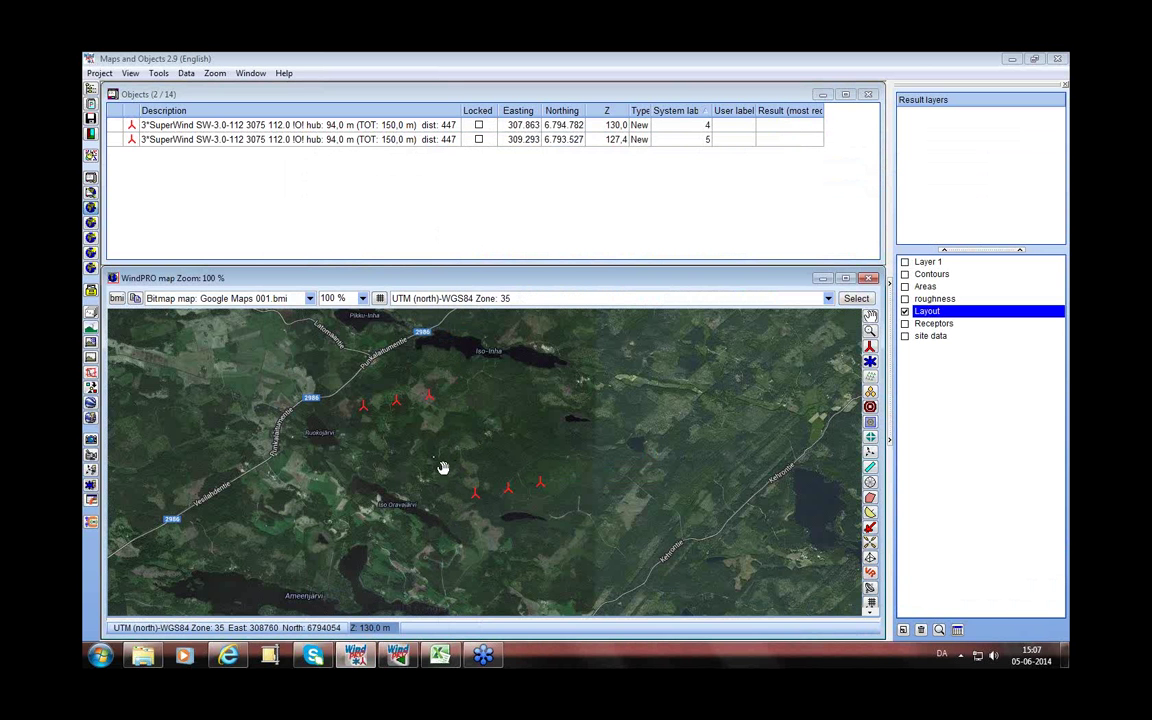
- Display the Receptors layer and review the noise demands of noise sensitive point (3), cancelling without changes
left_click_drag(443, 467, 585, 510)
left_click(905, 324)
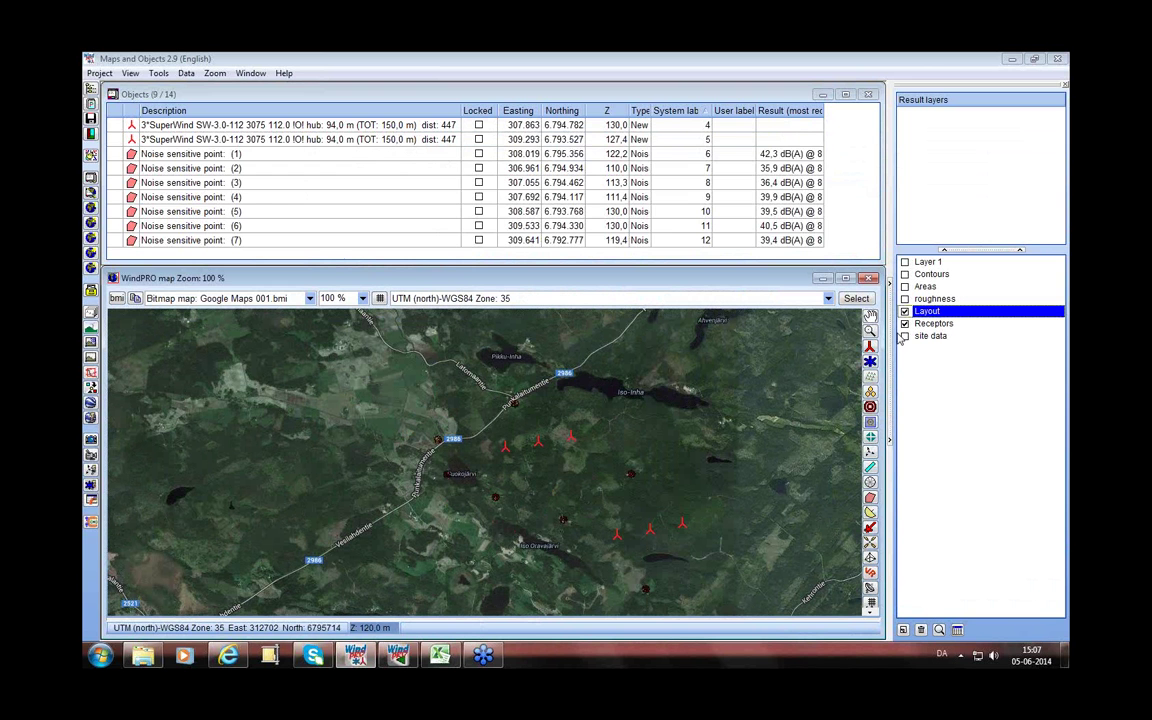
right_click(449, 476)
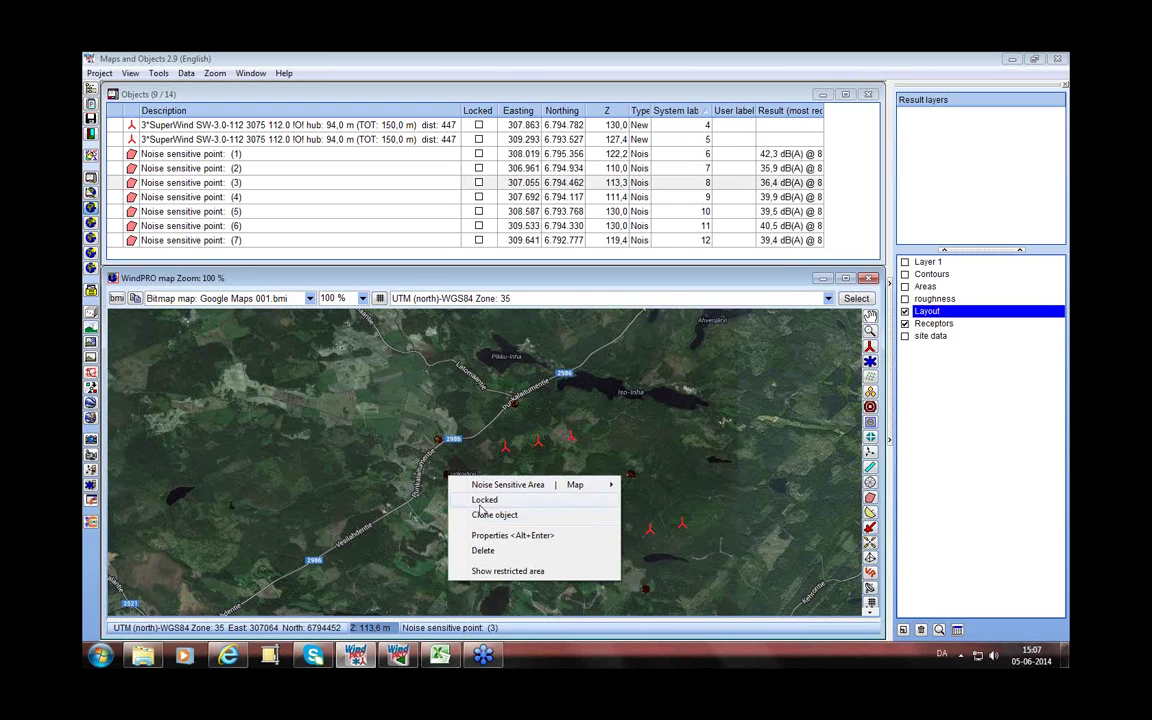
left_click(505, 538)
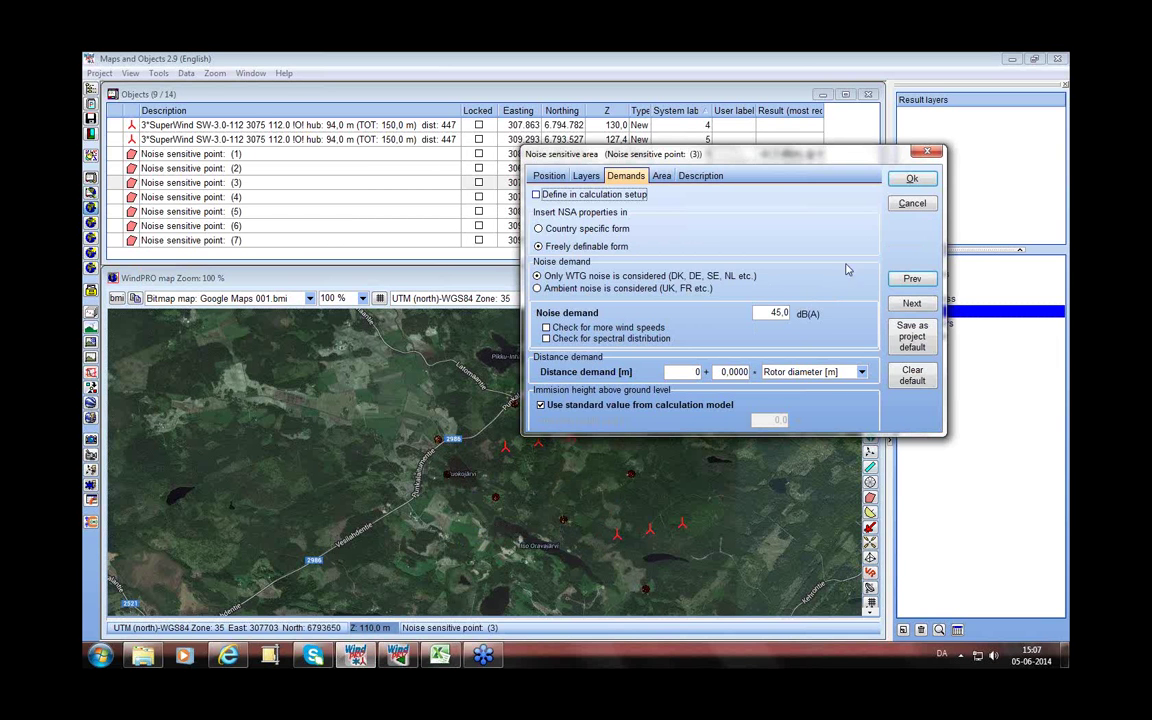
left_click(911, 204)
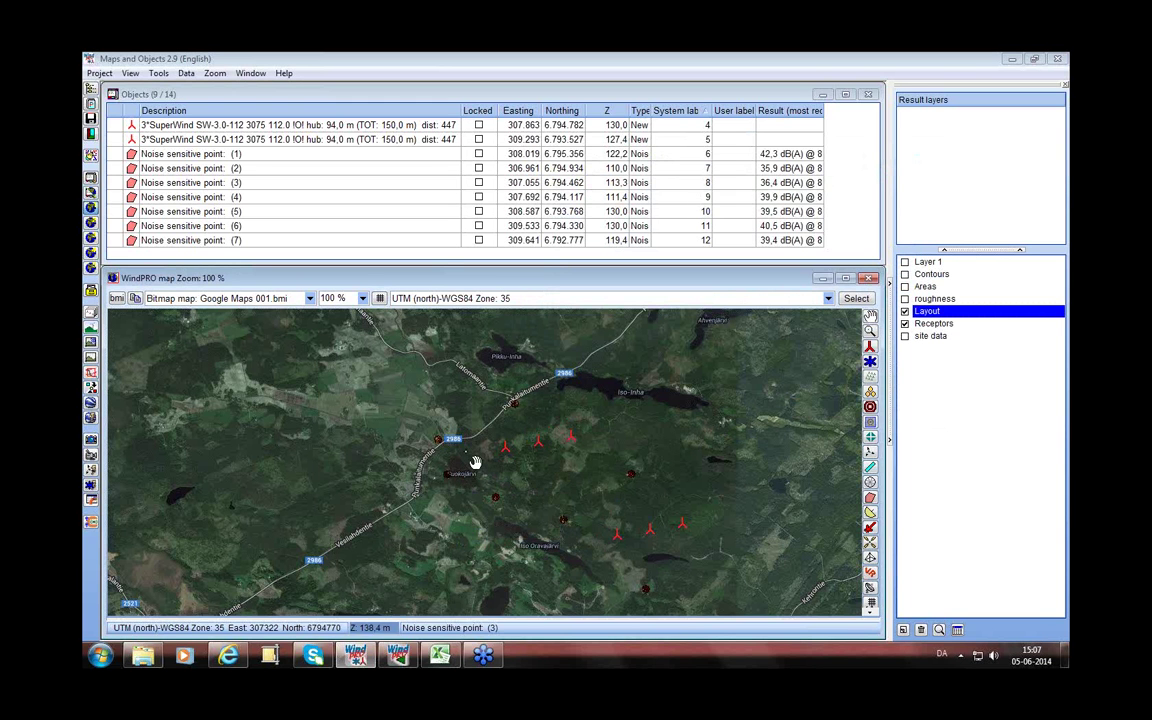
- Switch the background to Google Maps 002 and bring the receptors beside road 2986 into view
left_click_drag(475, 462, 537, 492)
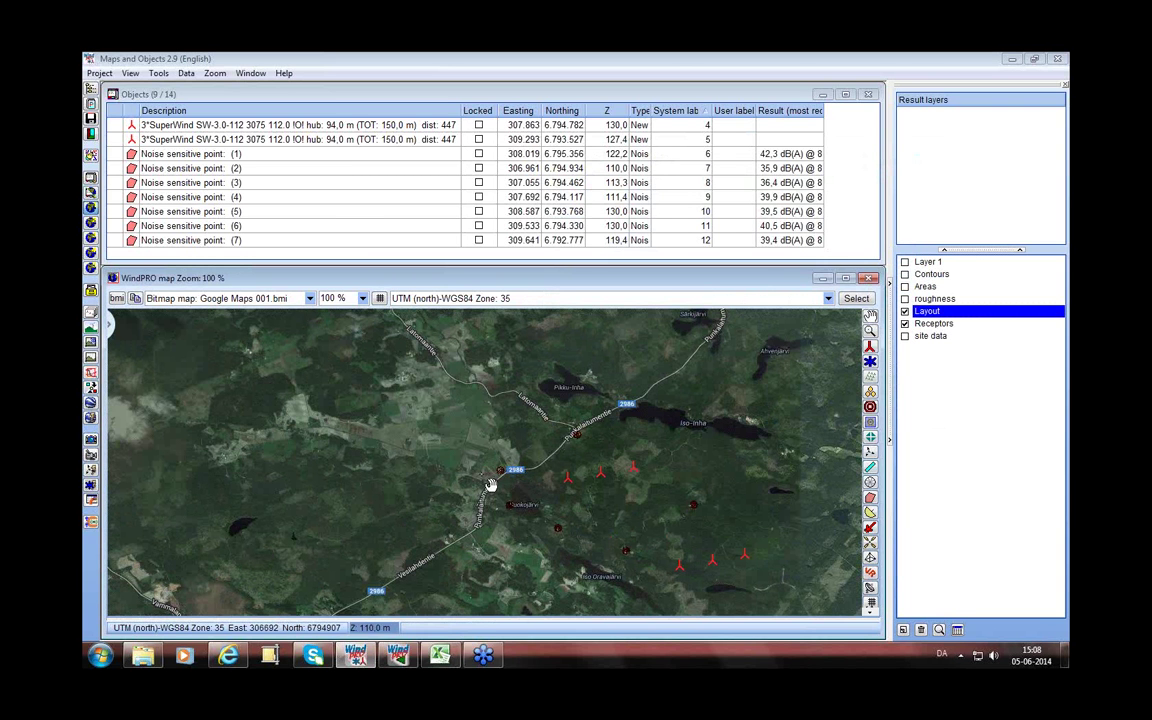
left_click(90, 224)
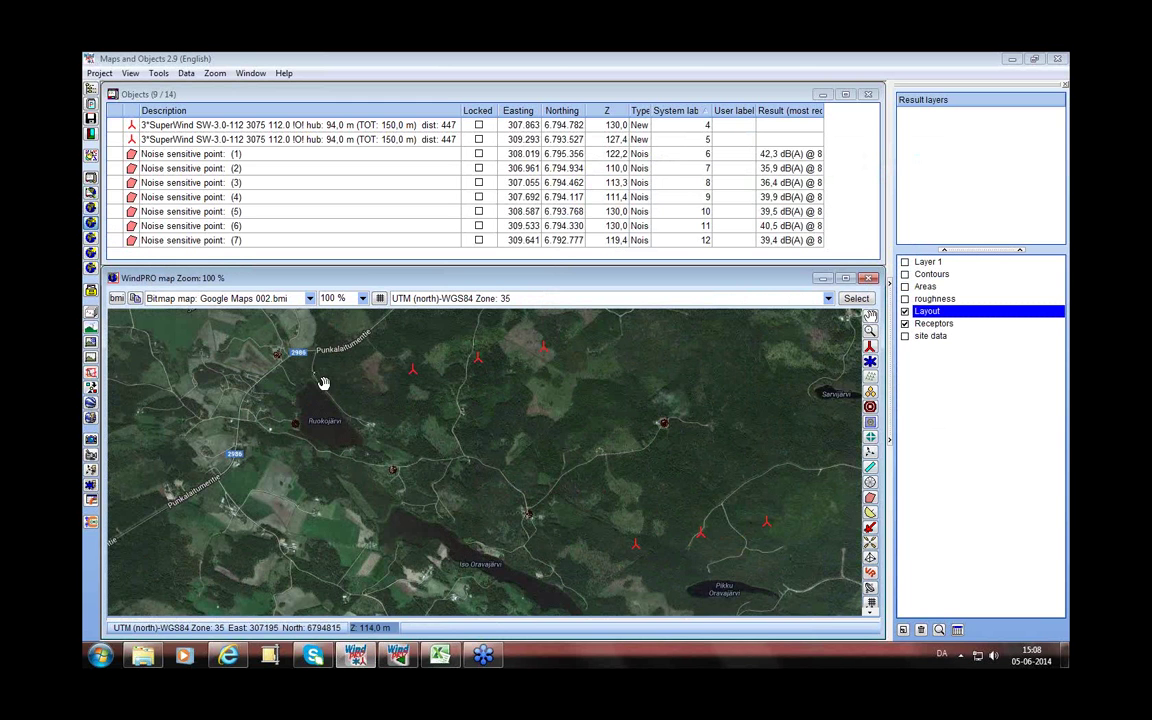
left_click_drag(323, 383, 380, 481)
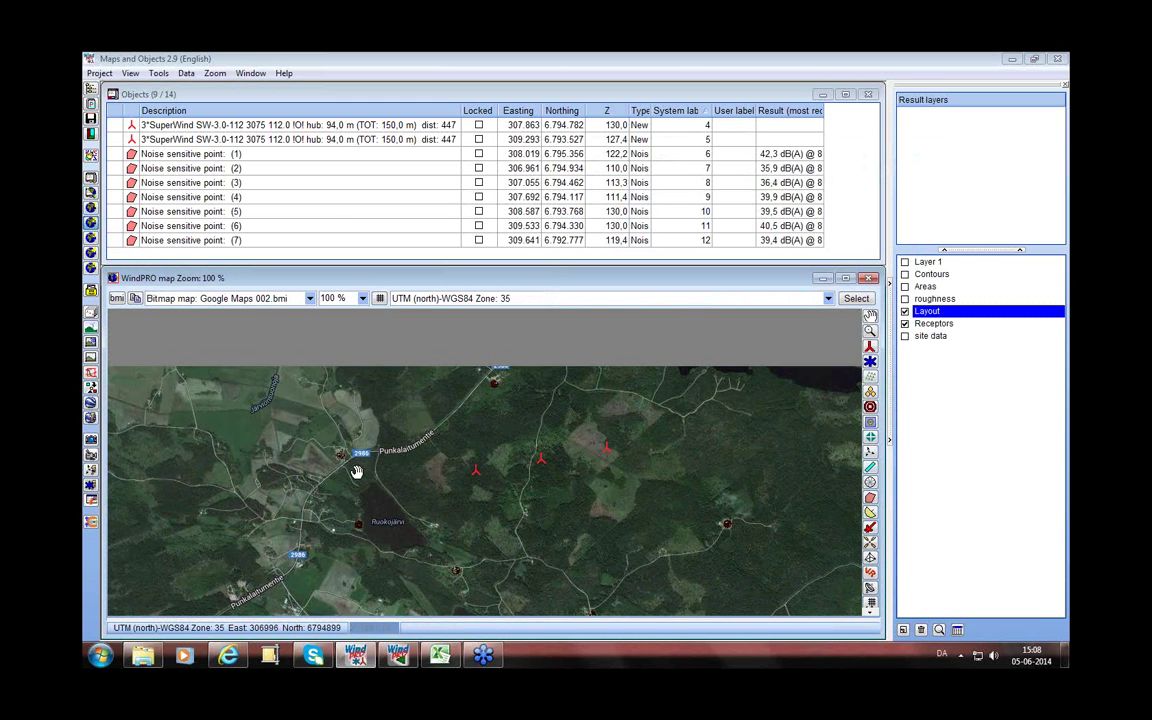
left_click_drag(355, 470, 376, 487)
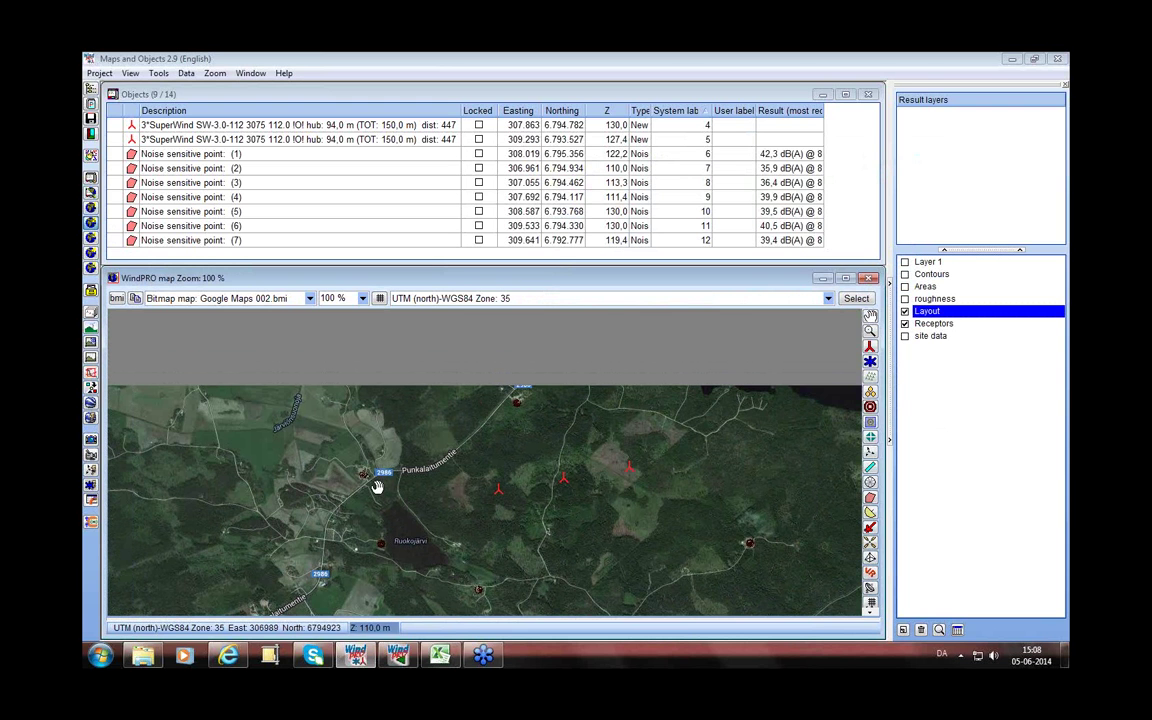
- Export the objects to Google Earth in the internal window and inspect the terrain and houses near the receptor beside road 2986
left_click(88, 421)
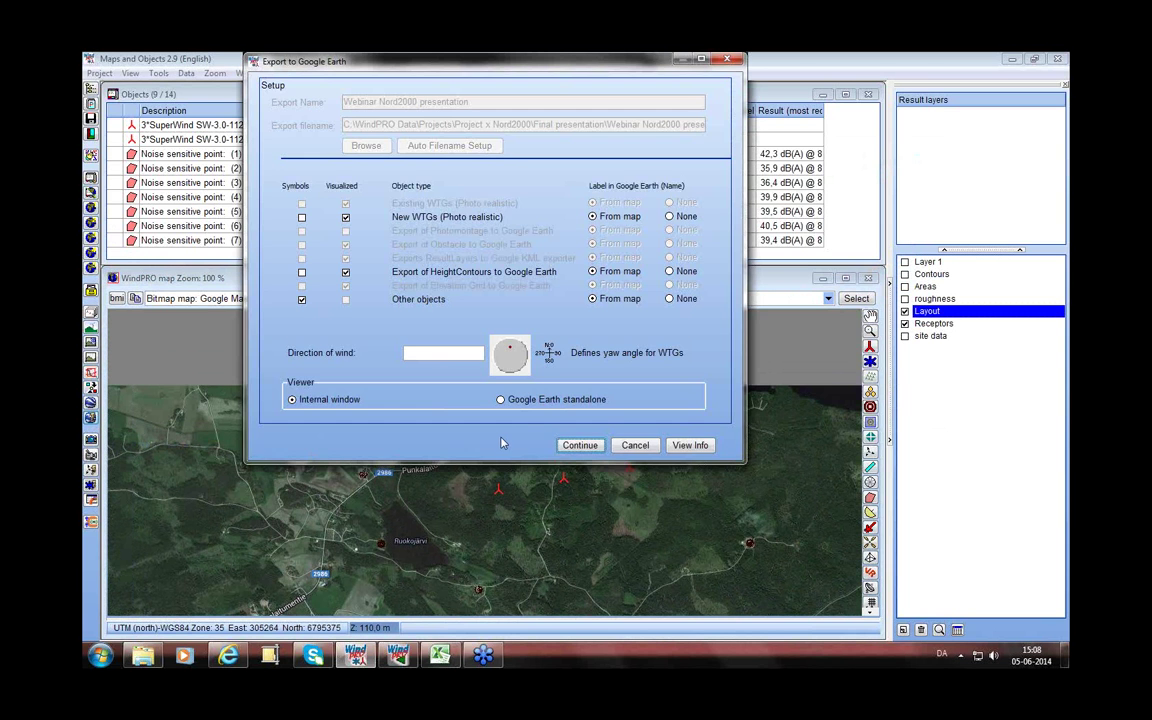
left_click(579, 445)
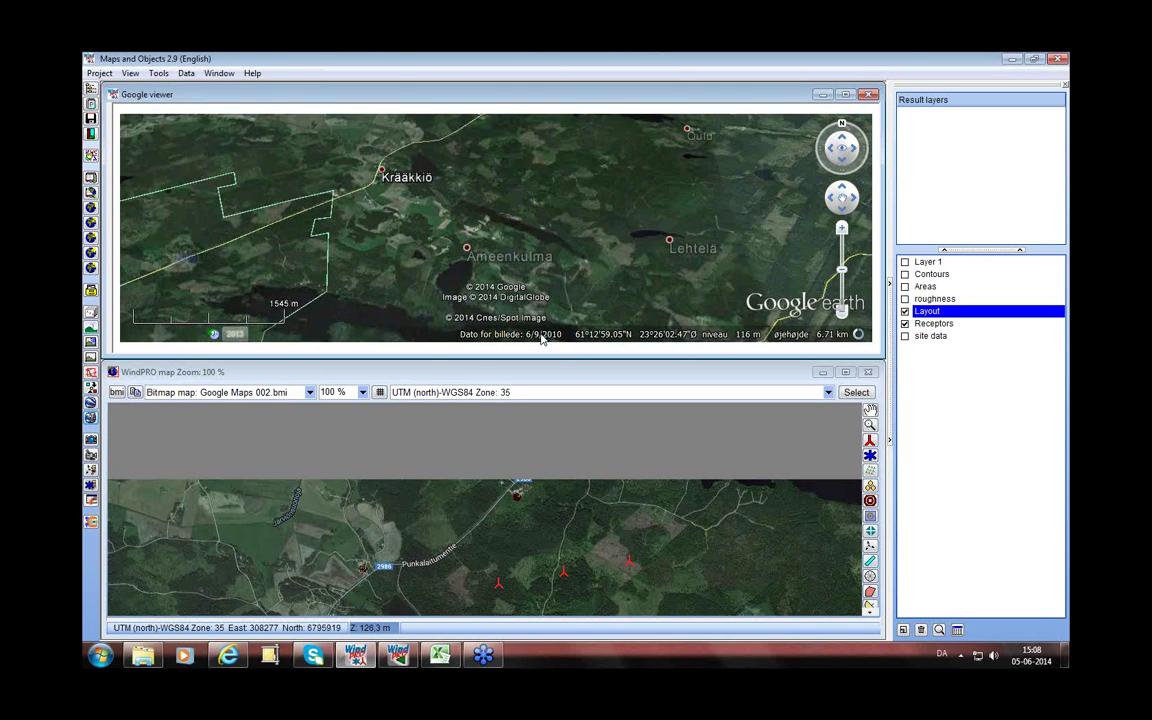
left_click(843, 165)
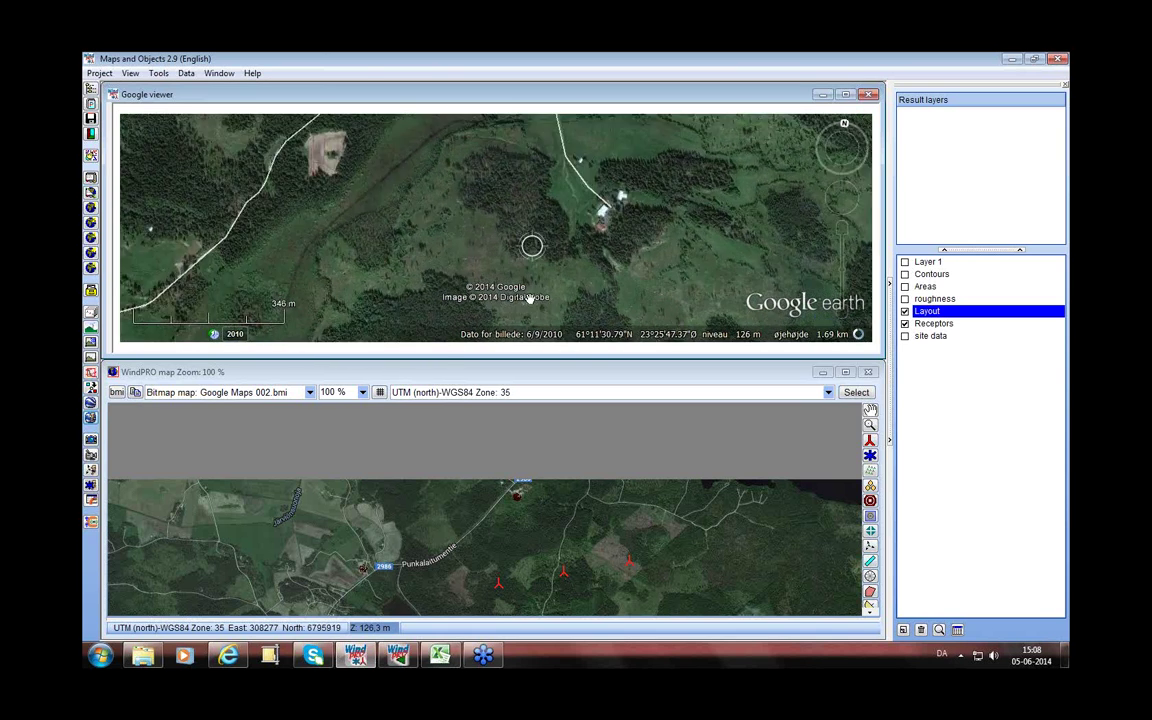
scroll(531, 290, "up", 3)
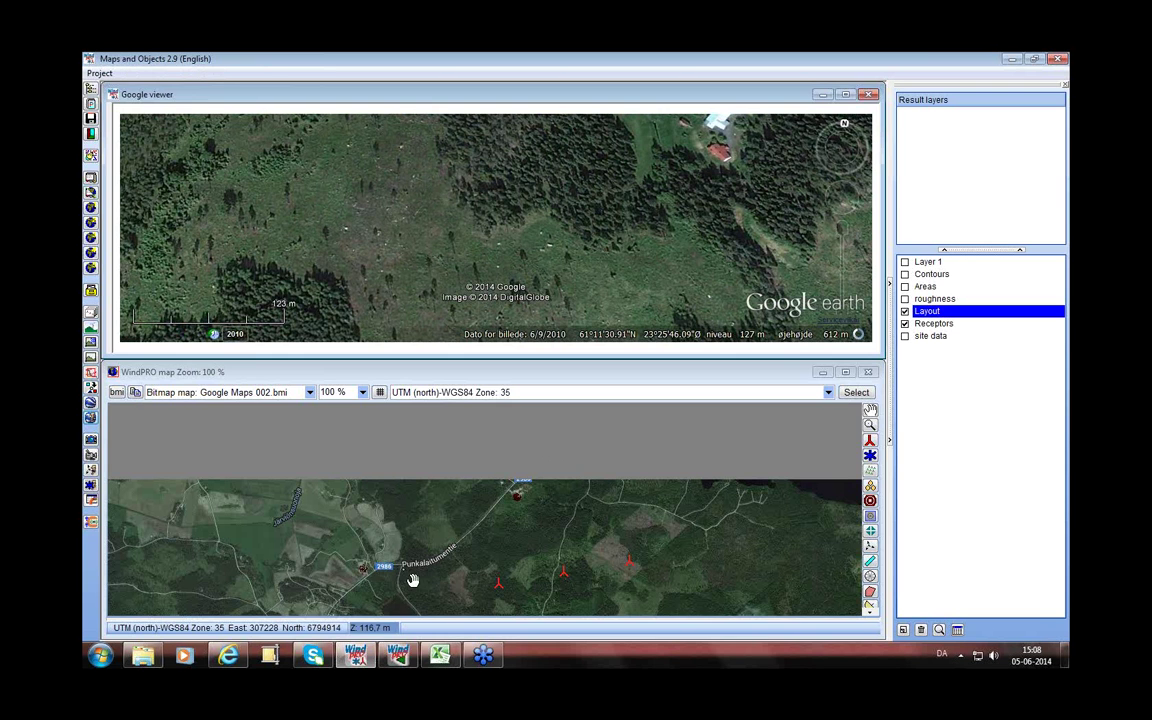
left_click(412, 580)
left_click_drag(424, 580, 484, 537)
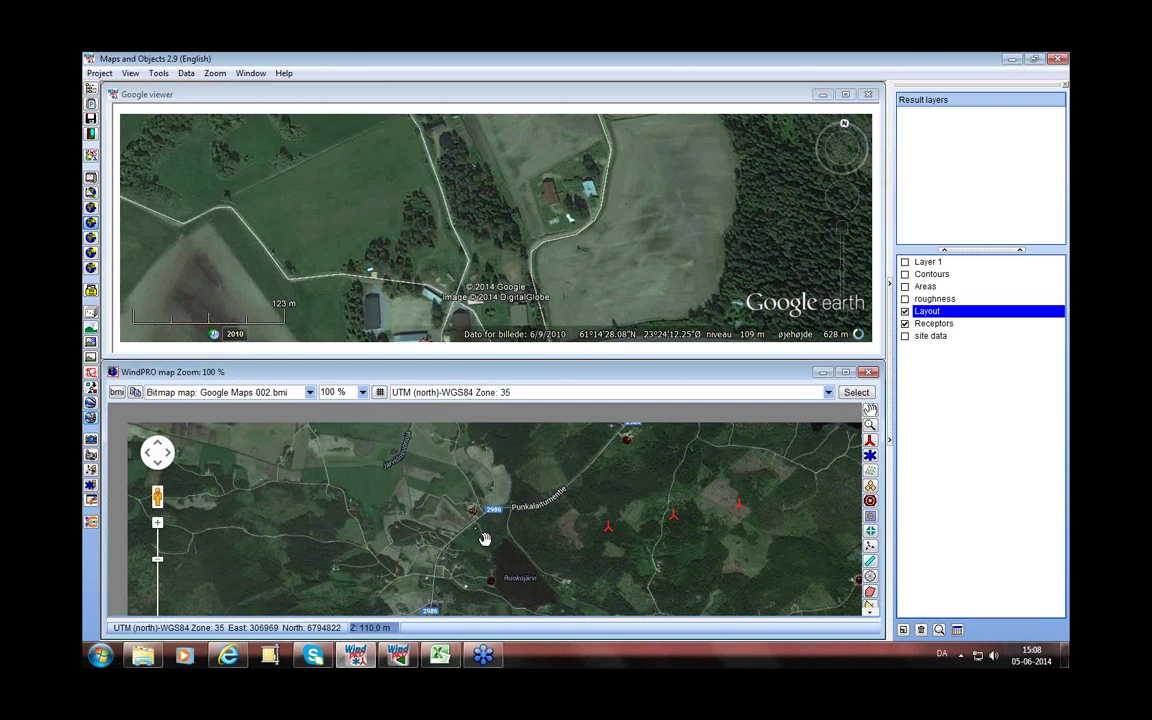
- Locate noise sensitive point (2) in the Google viewer, set the map zoom to 200 % and move the point onto the neighbouring building
left_click_drag(488, 278, 501, 213)
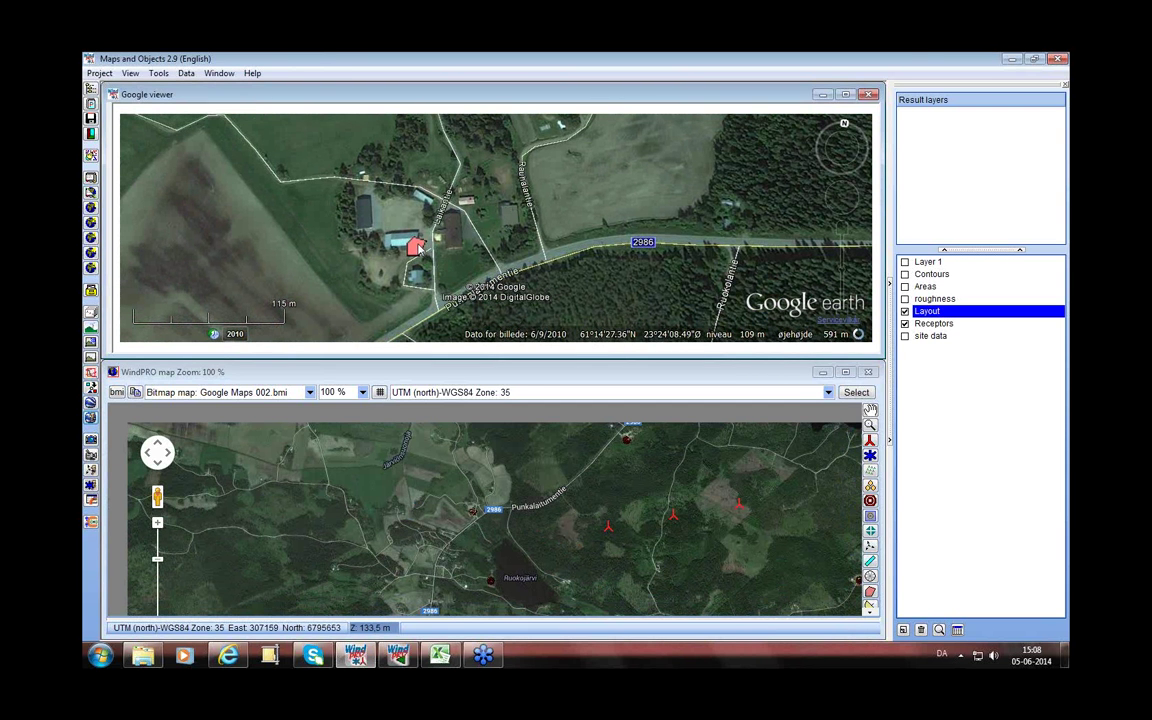
left_click(362, 392)
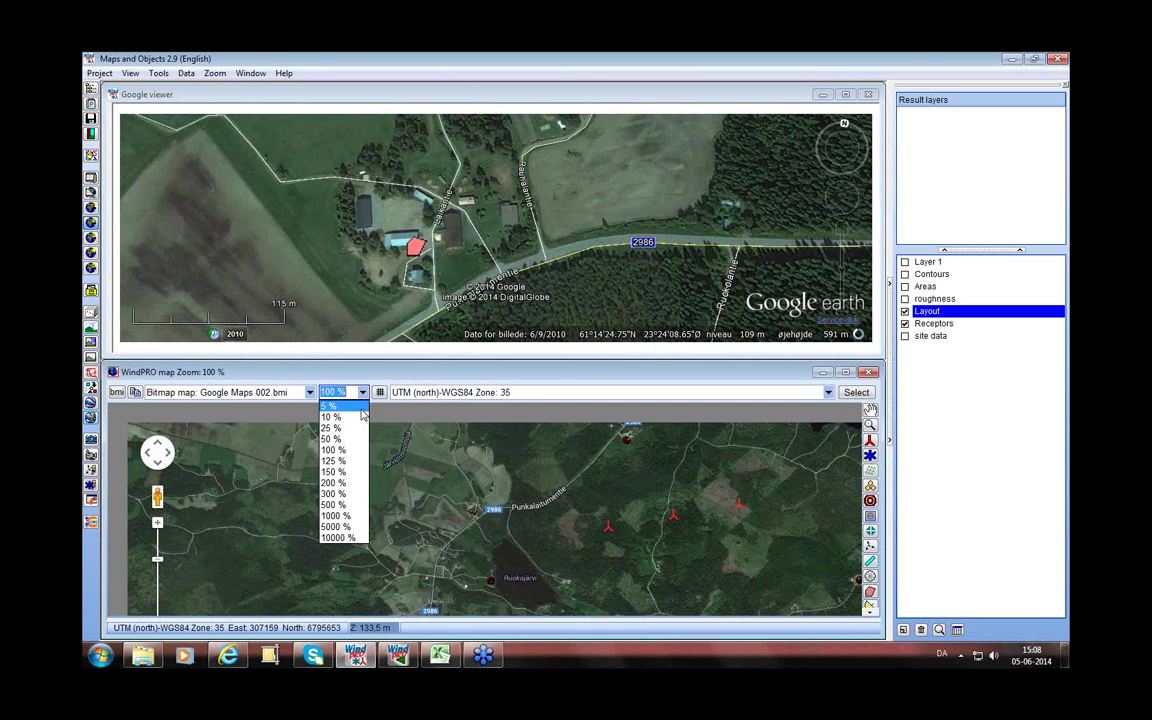
left_click(335, 483)
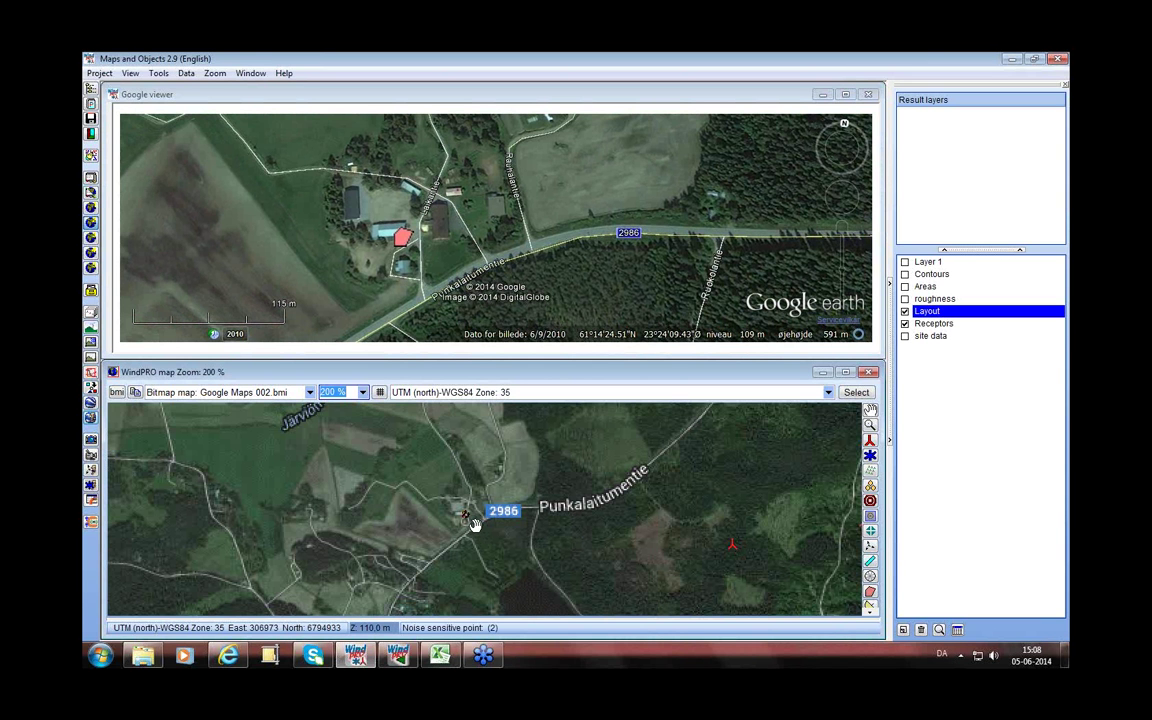
left_click_drag(474, 525, 480, 523)
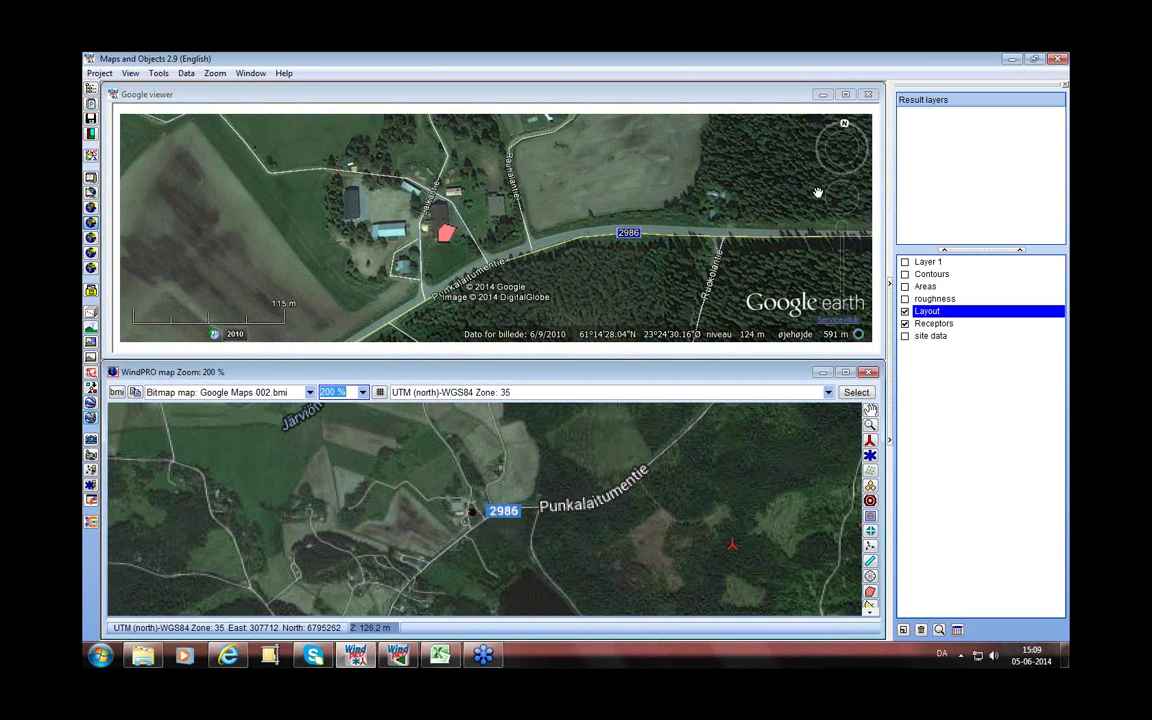
- Close the Google viewer, rearrange the windows and show the turbines with their receptors on the Google Maps 001 map at 100 % zoom
left_click(868, 96)
left_click(255, 74)
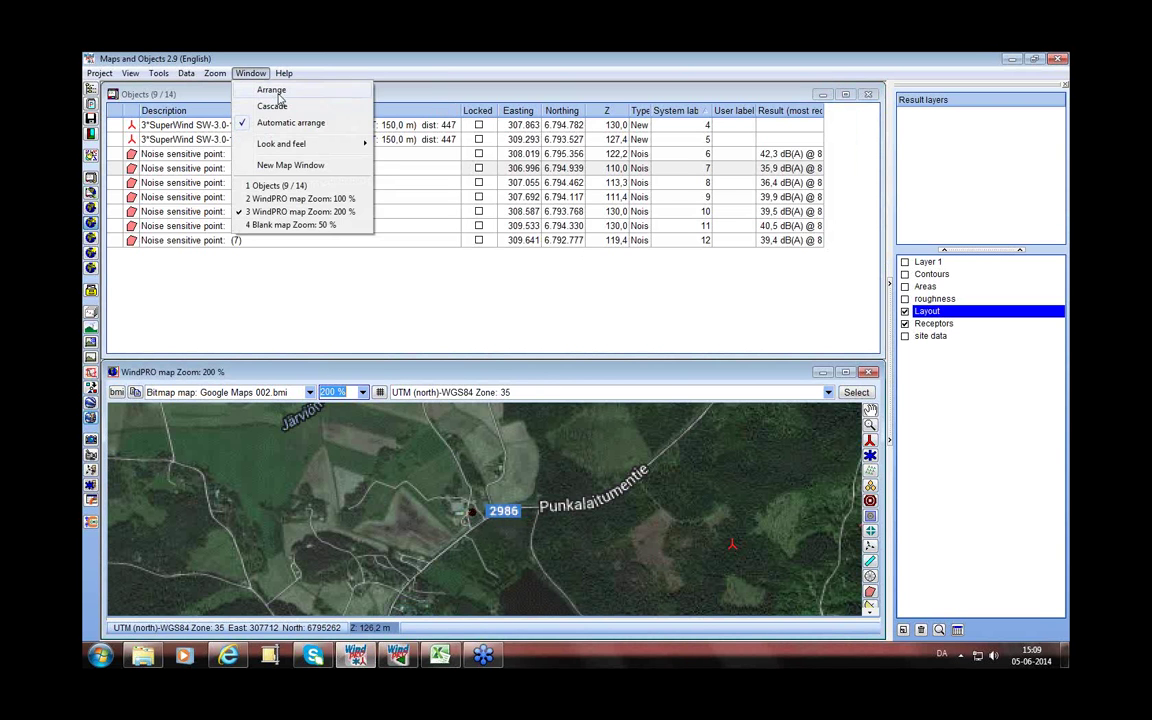
left_click(262, 90)
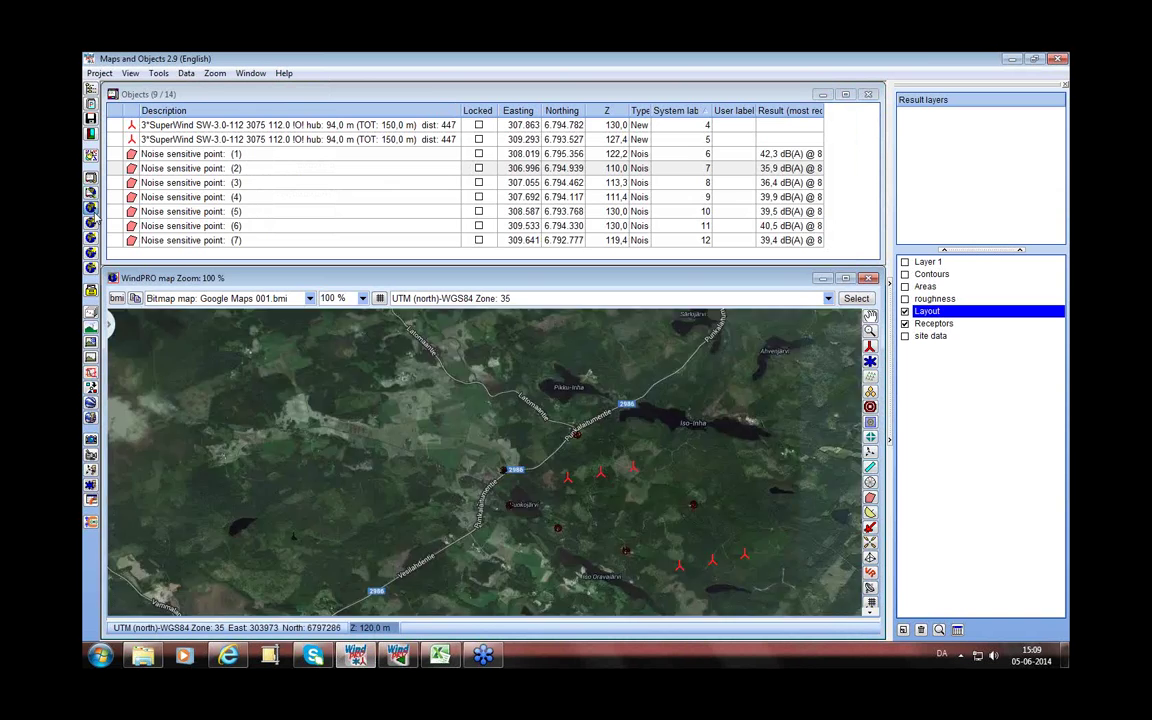
left_click(363, 299)
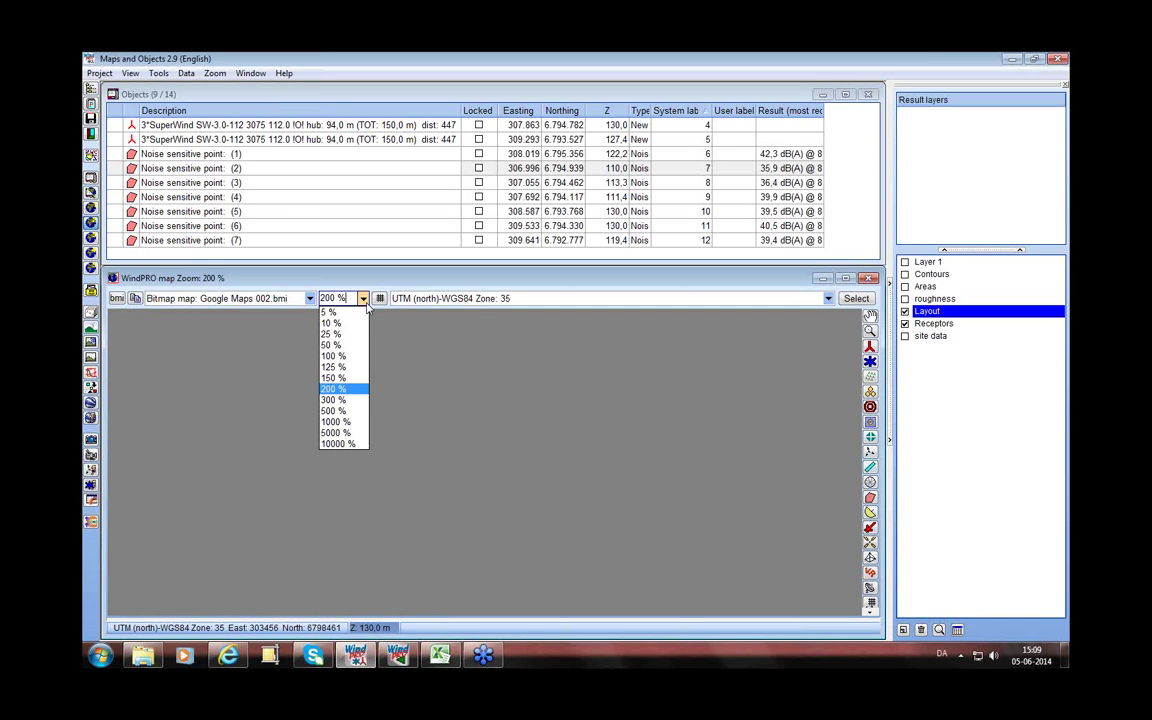
left_click(333, 356)
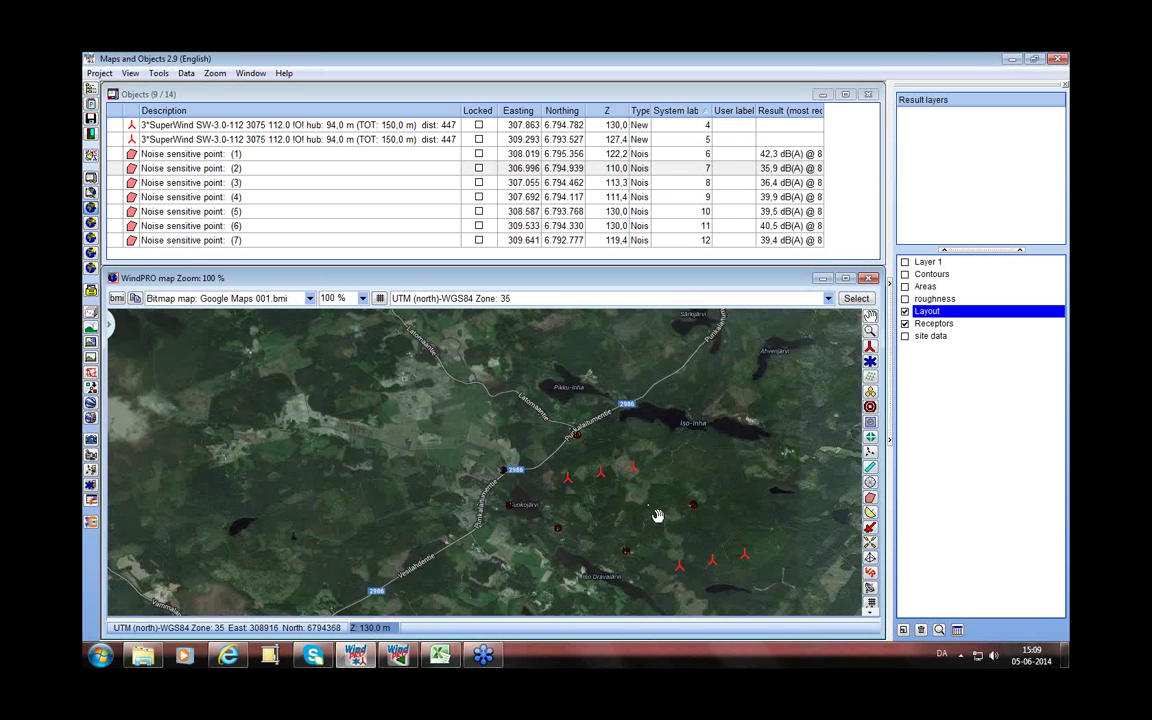
left_click_drag(651, 514, 588, 474)
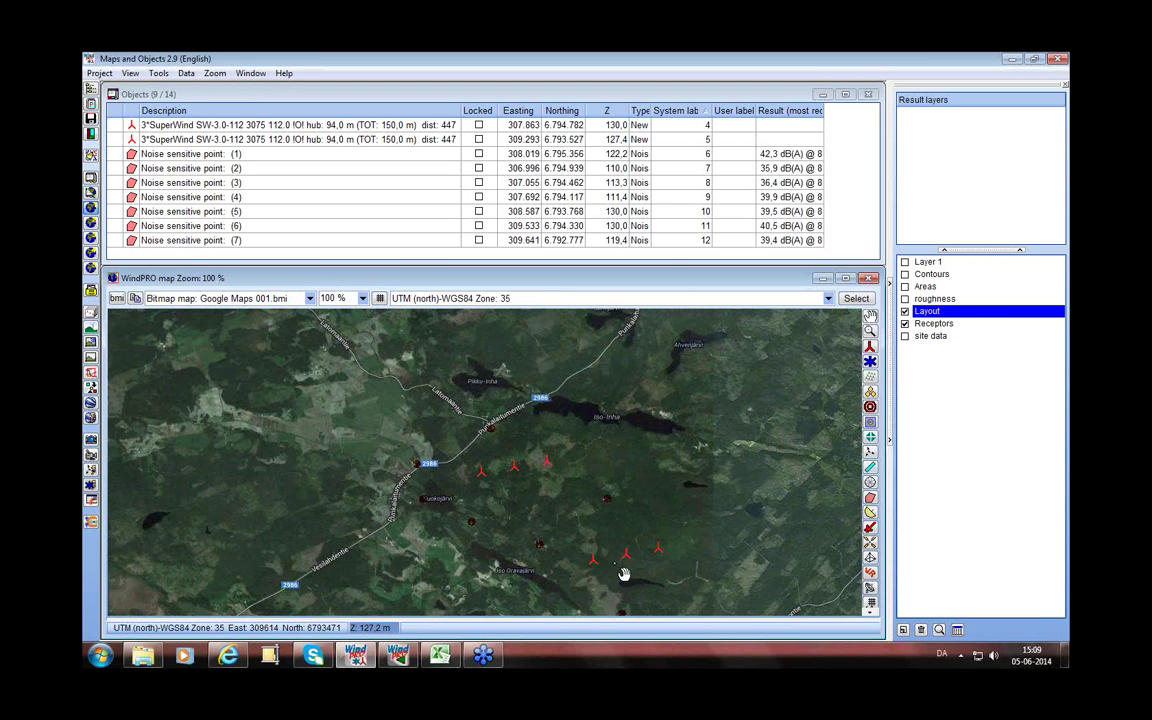
- Start a DECIBEL noise calculation from the WindPRO project window using the ISO 9613-2 General model
left_click(400, 658)
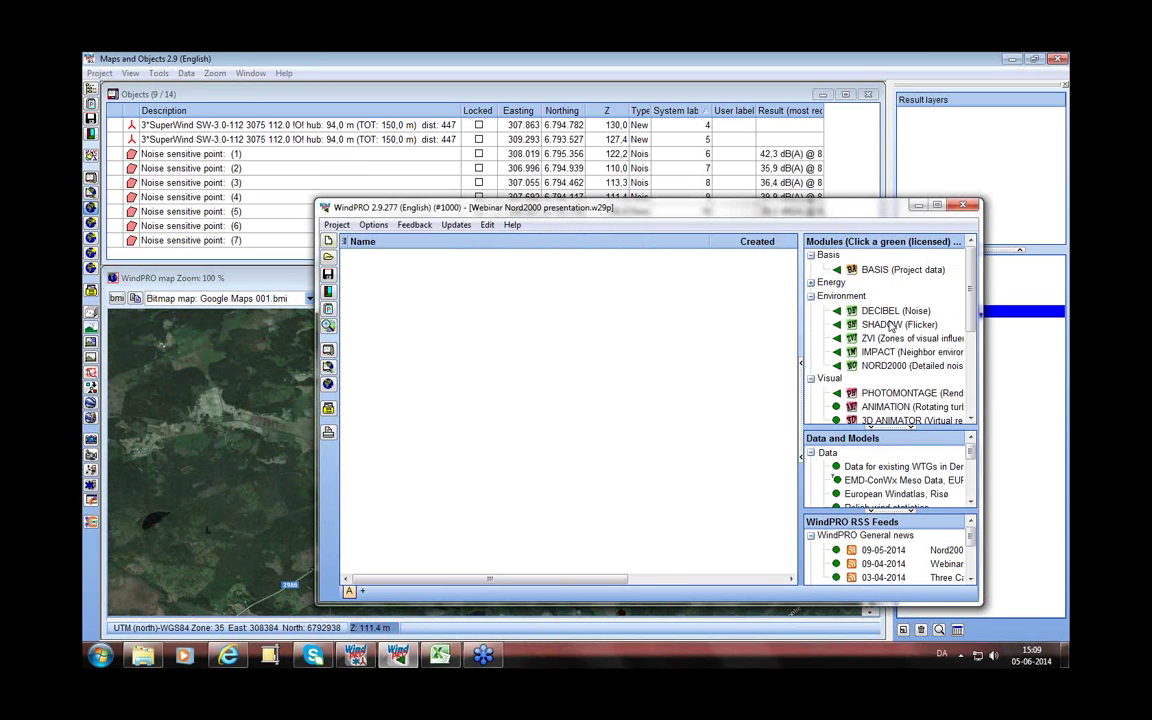
left_click(890, 312)
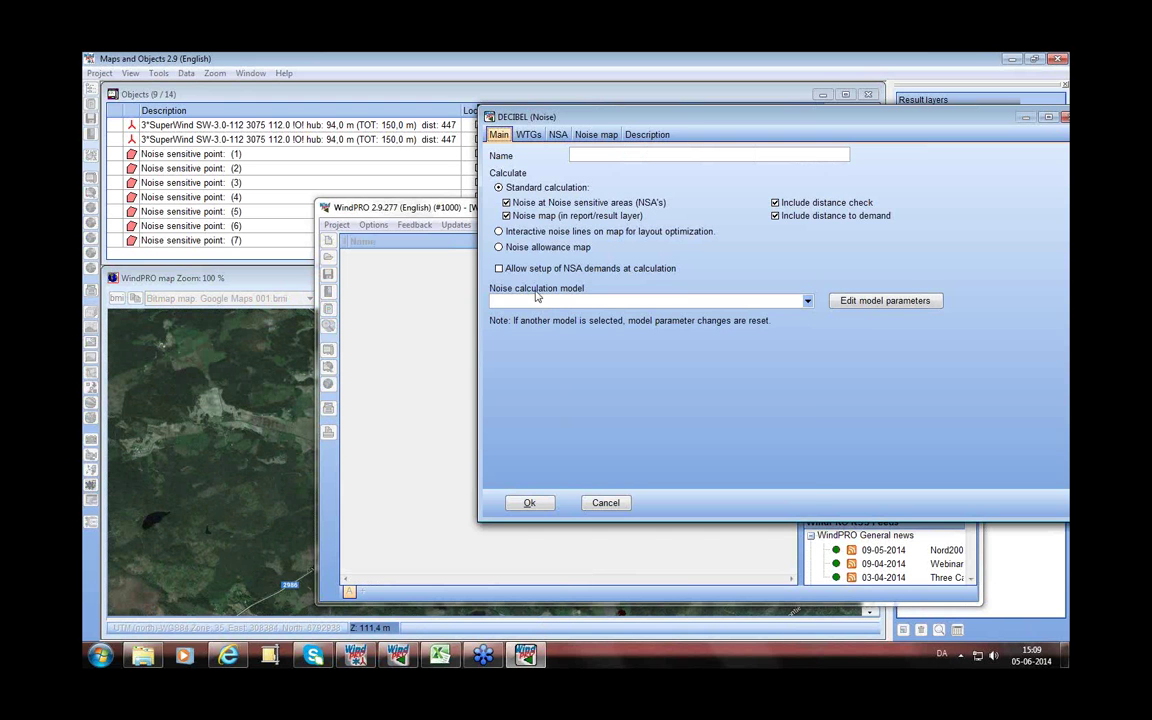
left_click(717, 302)
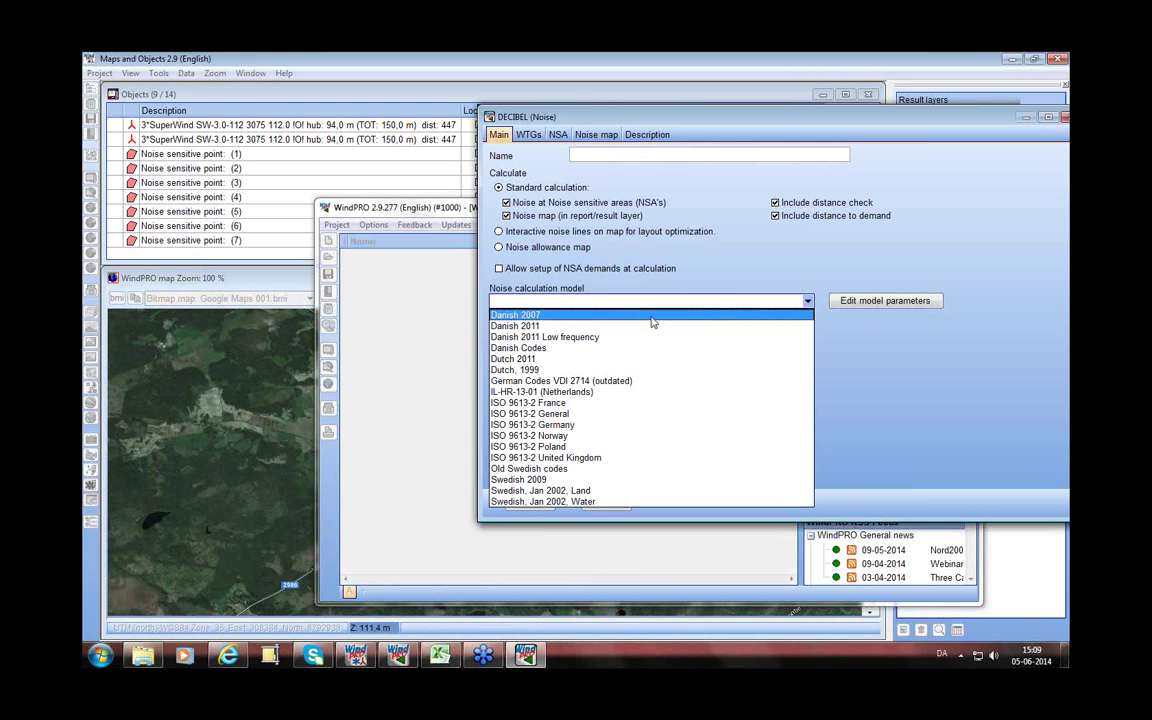
left_click(573, 414)
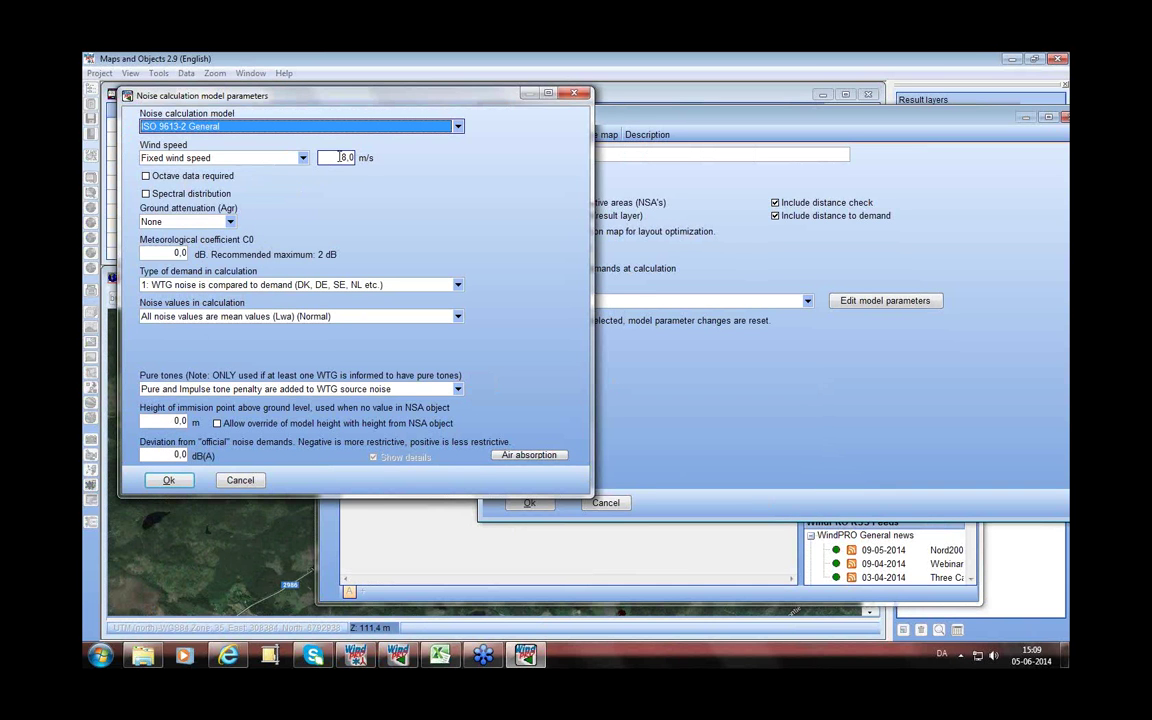
- Set the model's ground attenuation to General with ground factor 0,4 and the immission point height to 4 m
left_click(228, 222)
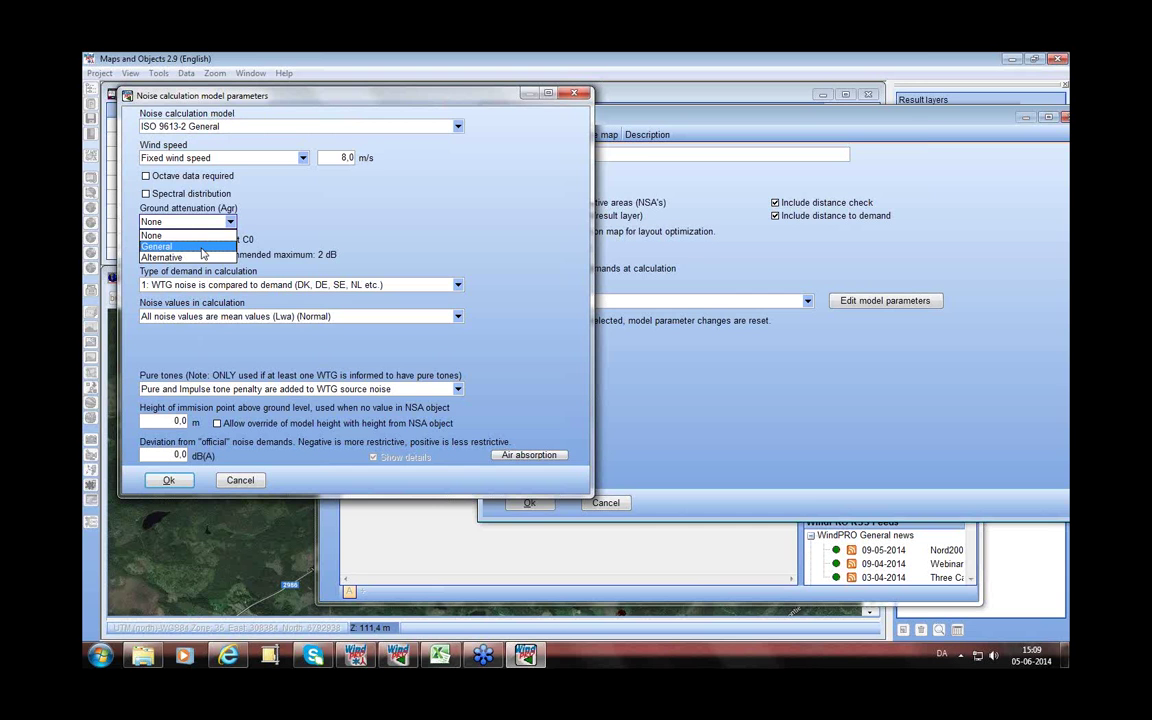
left_click(190, 247)
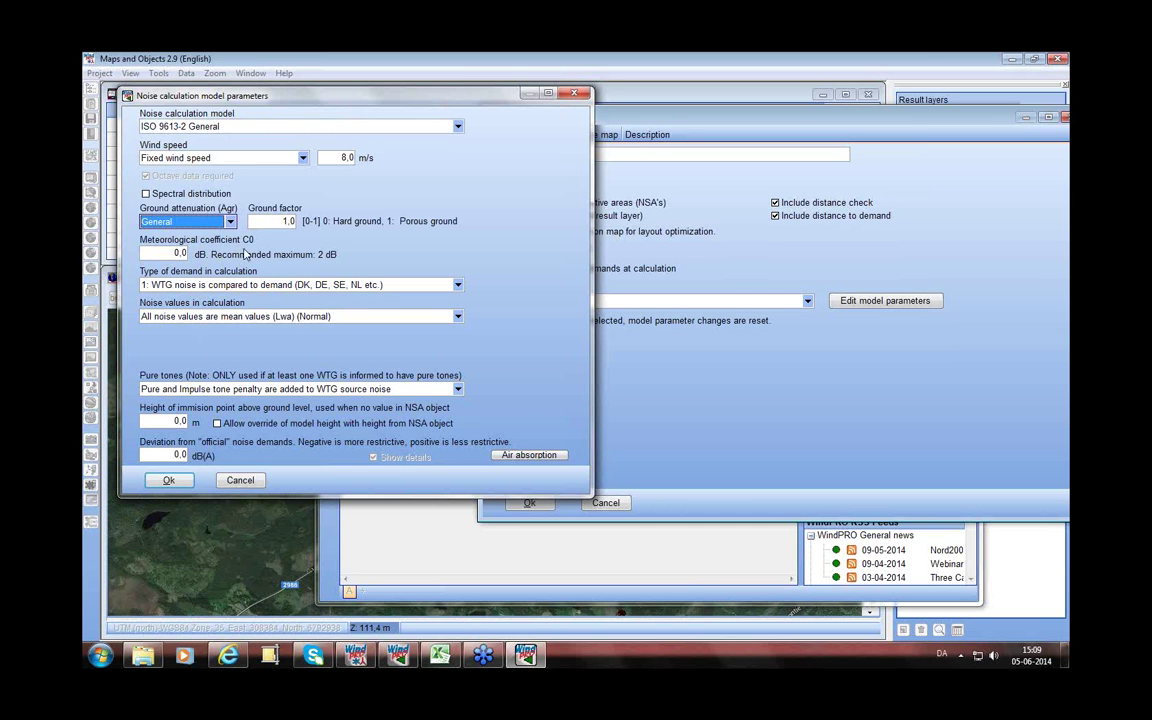
left_click_drag(258, 221, 315, 230)
type("0")
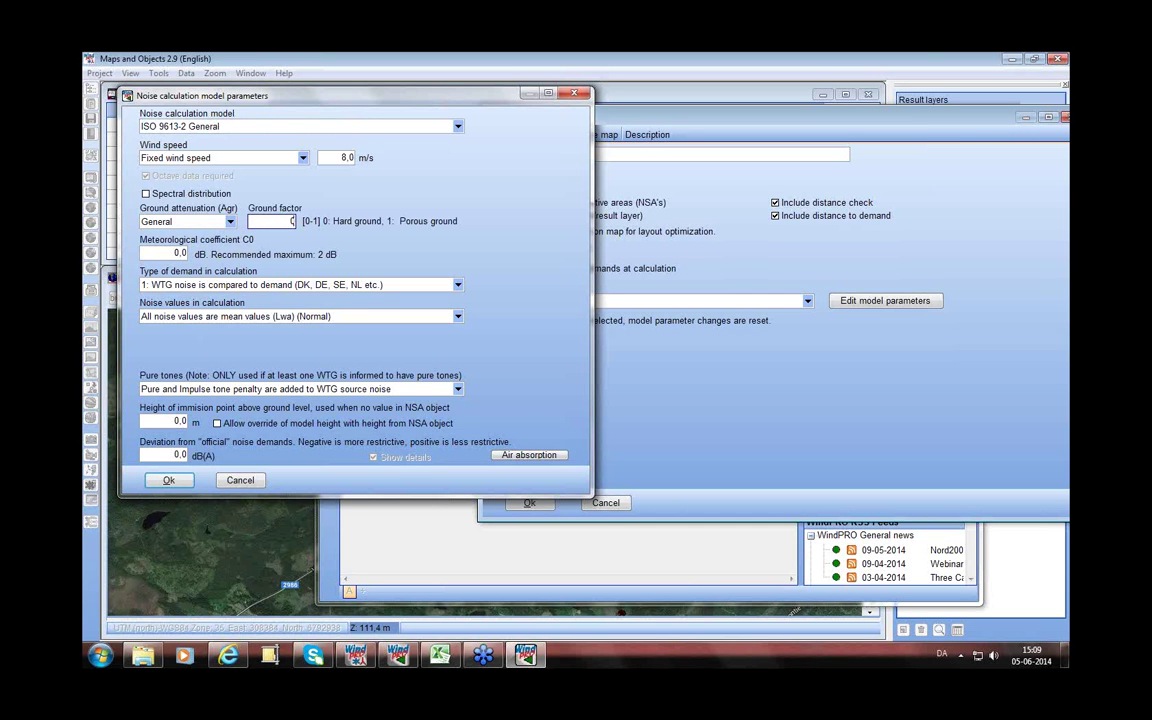
type(",4")
left_click(175, 421)
left_click_drag(169, 421, 203, 425)
type("4")
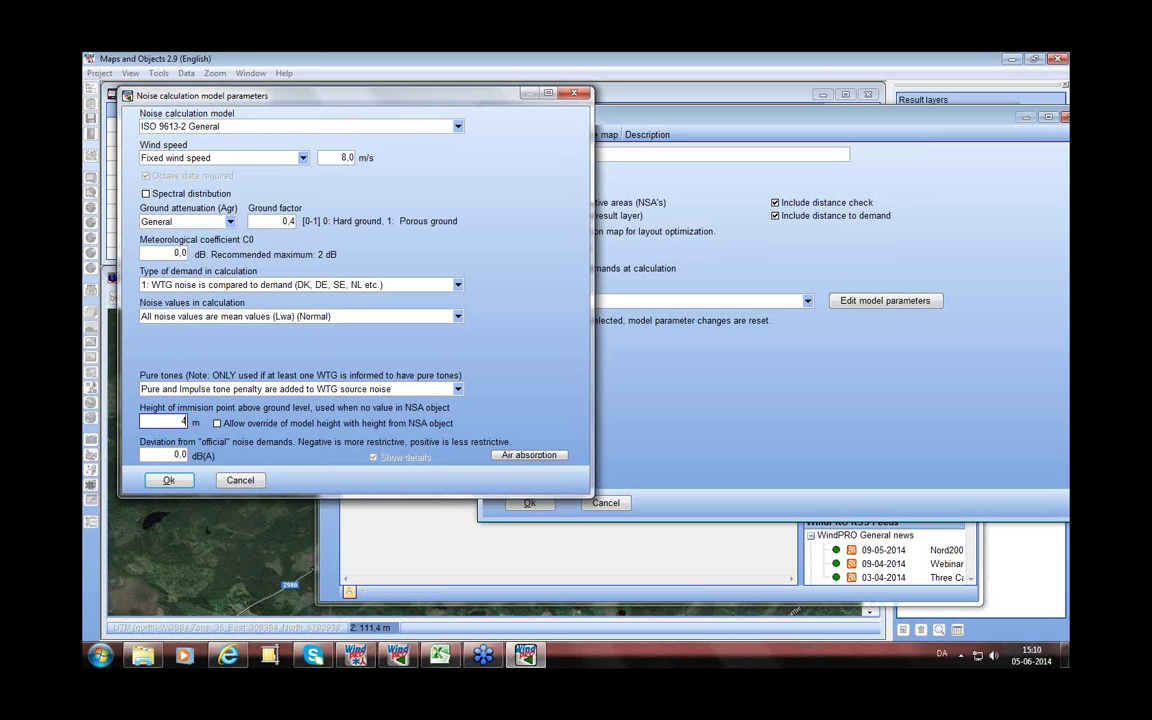
left_click(168, 481)
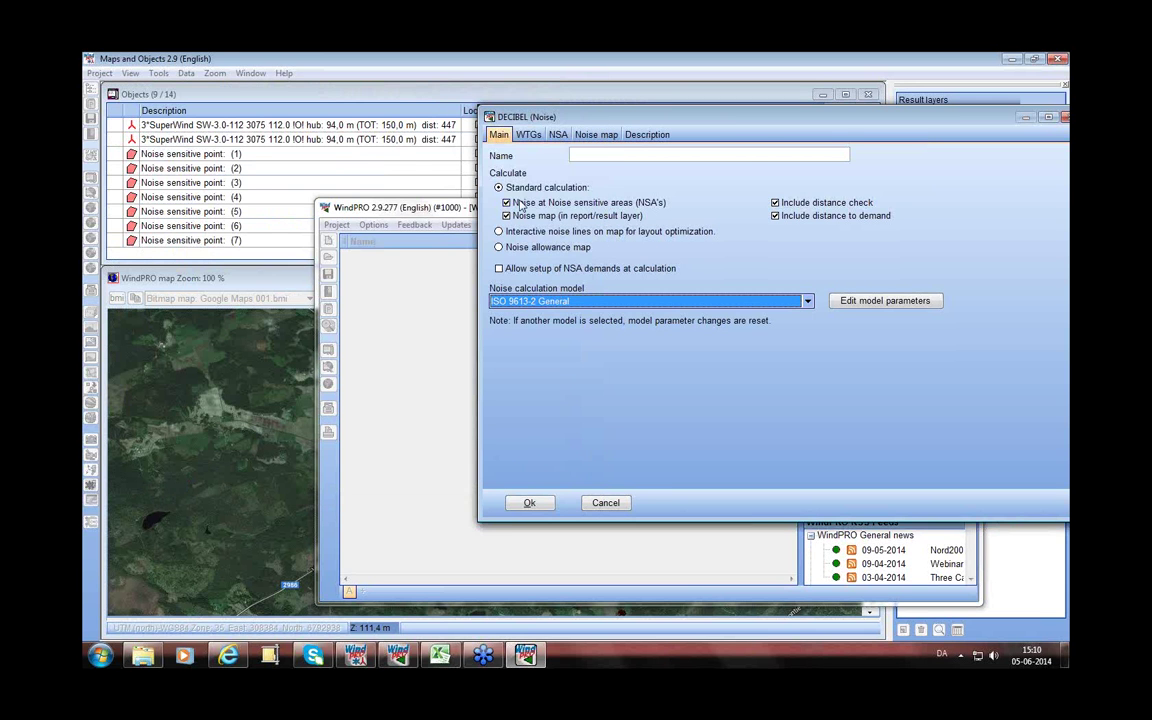
- Name the calculation "test" and check the layers selected for its turbines and noise sensitive areas
left_click(586, 156)
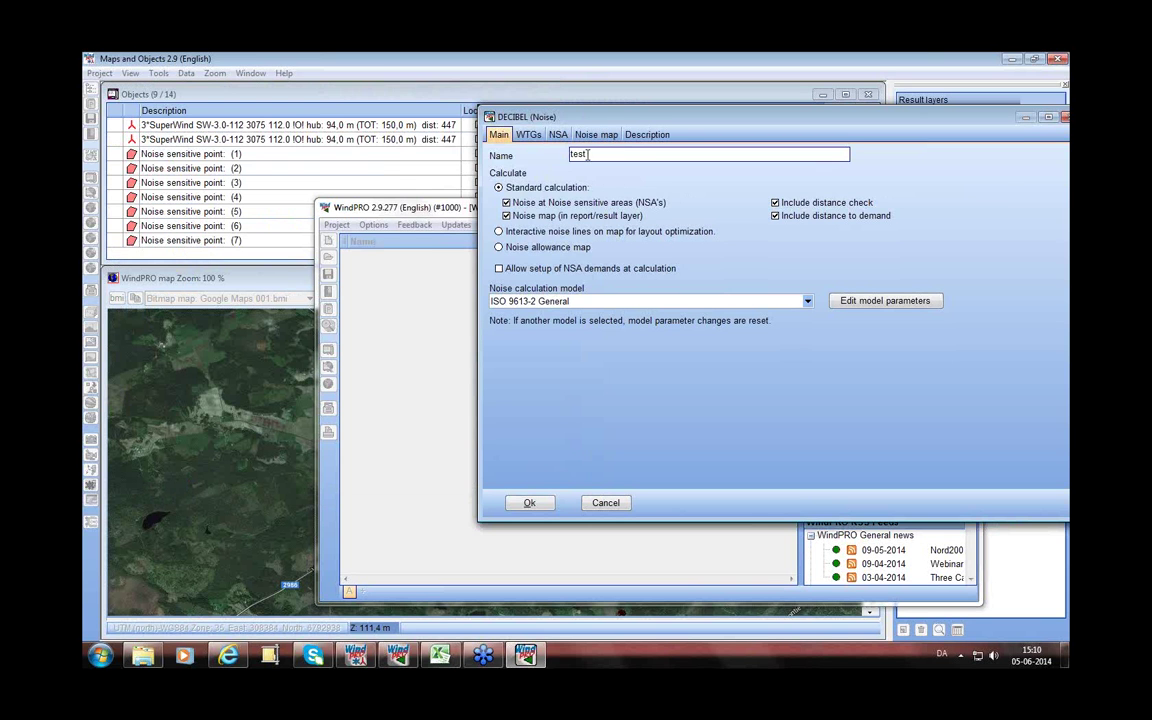
left_click(528, 134)
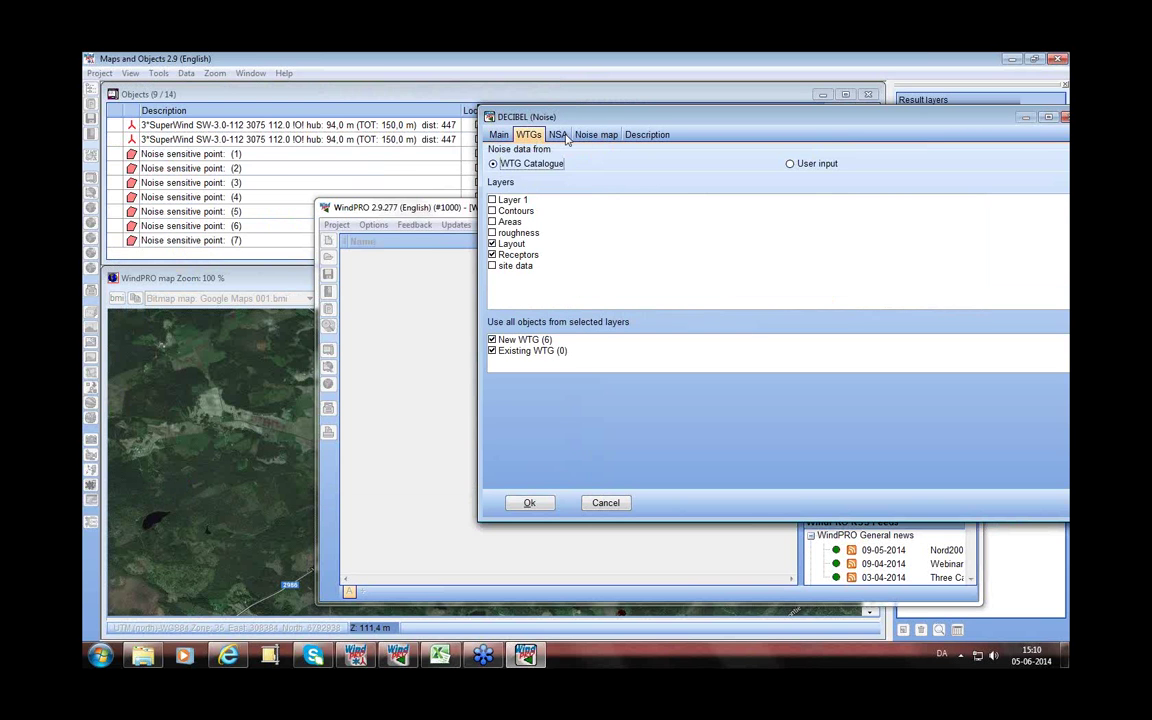
left_click(558, 135)
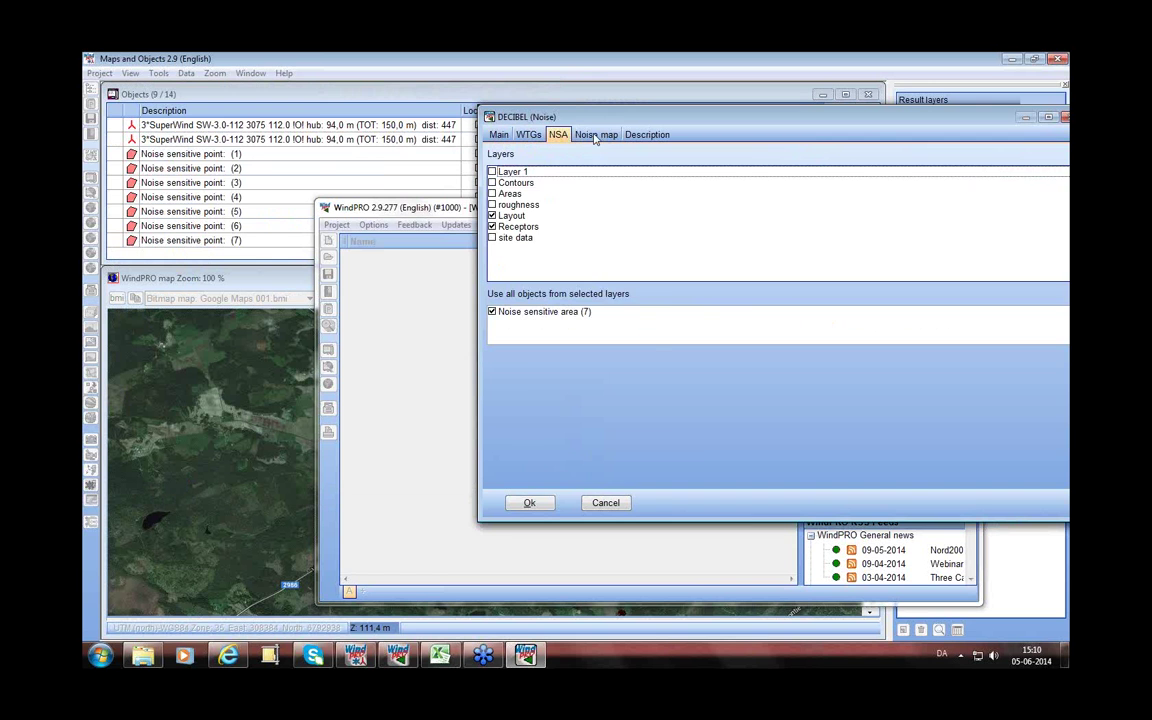
- Set the 8,0 m/s noise map to appear in the result layer without a report raster, and accept its noise line setup
left_click(596, 135)
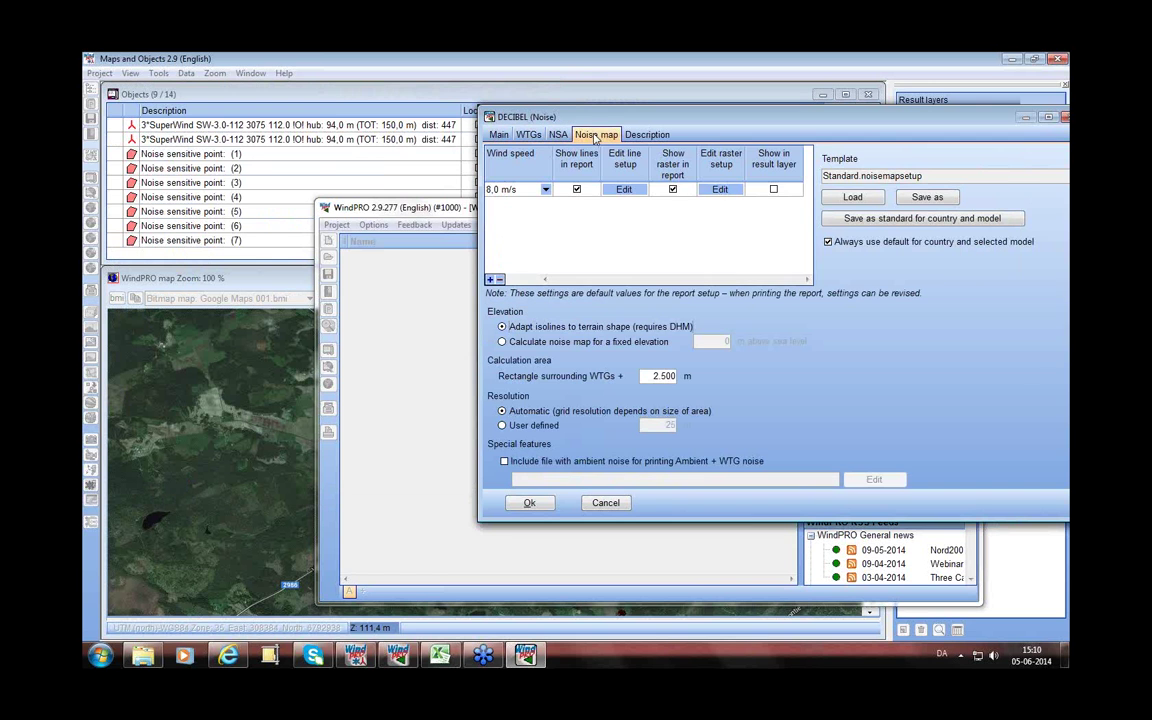
left_click(673, 189)
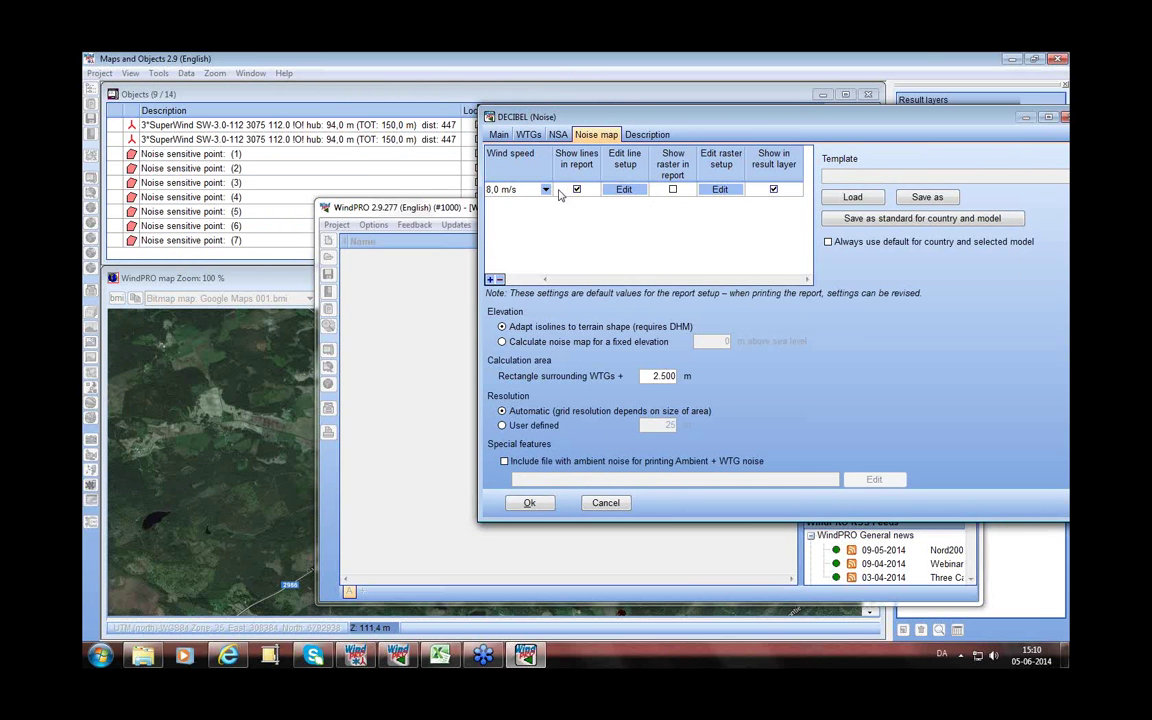
left_click(624, 190)
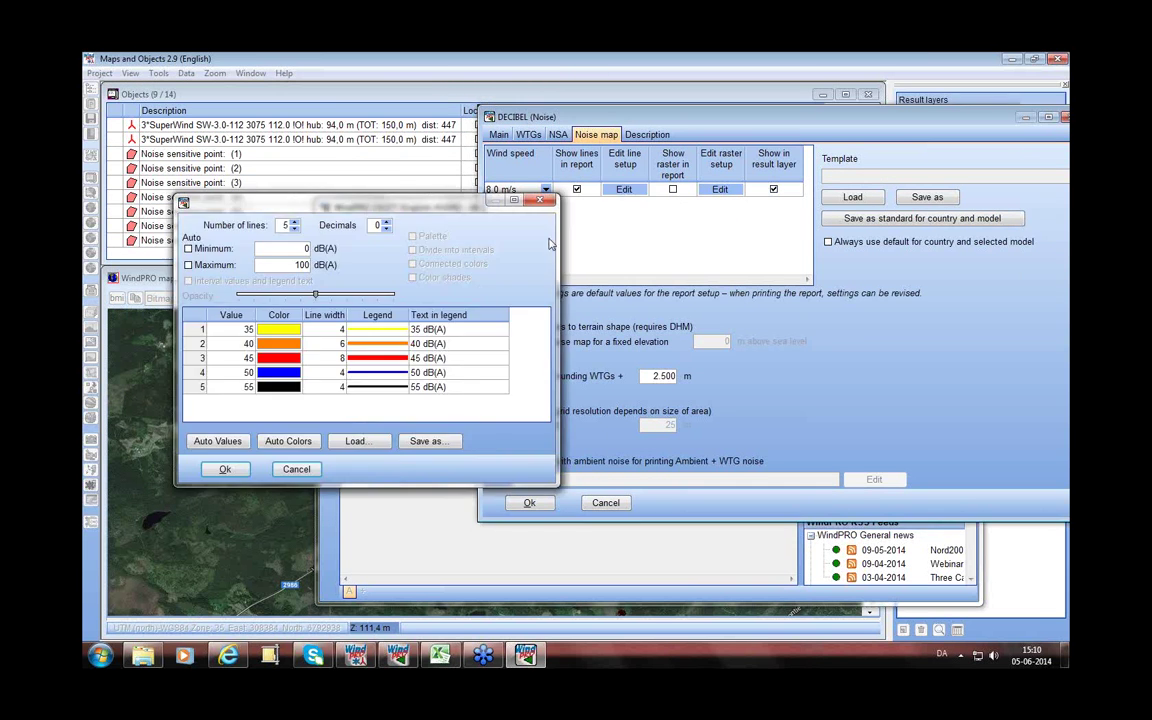
left_click(225, 469)
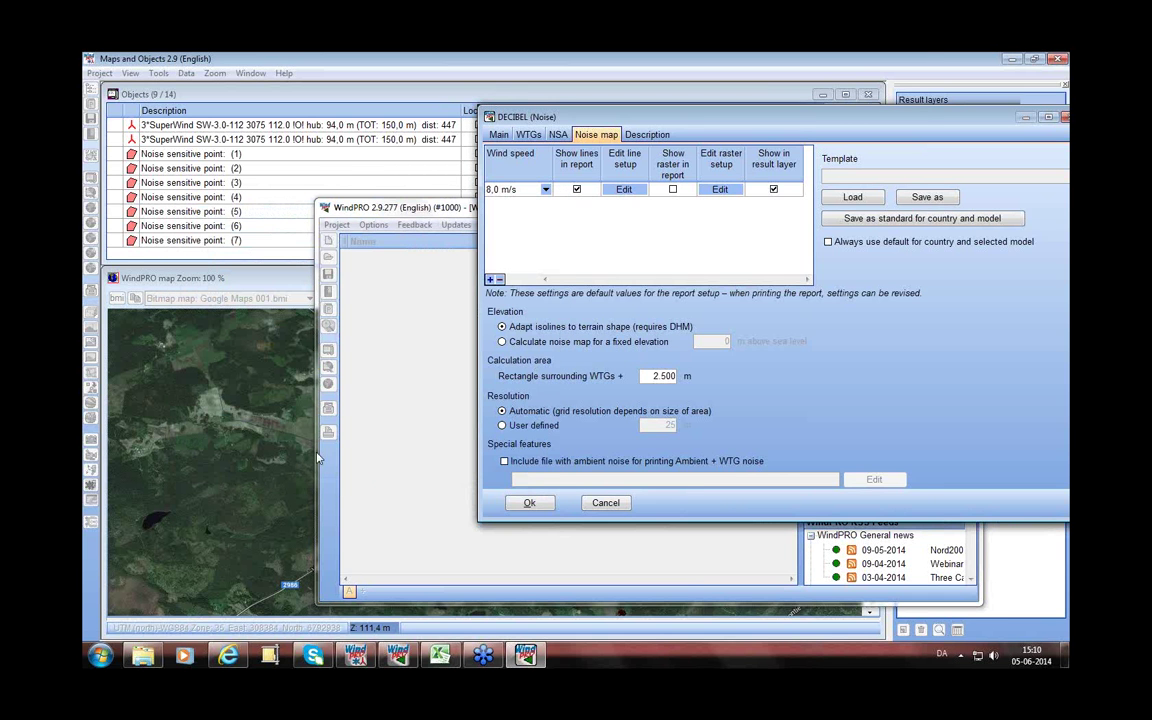
- Run the DECIBEL calculation and bring all its noise lines into view on the map
left_click(529, 503)
left_click(538, 388)
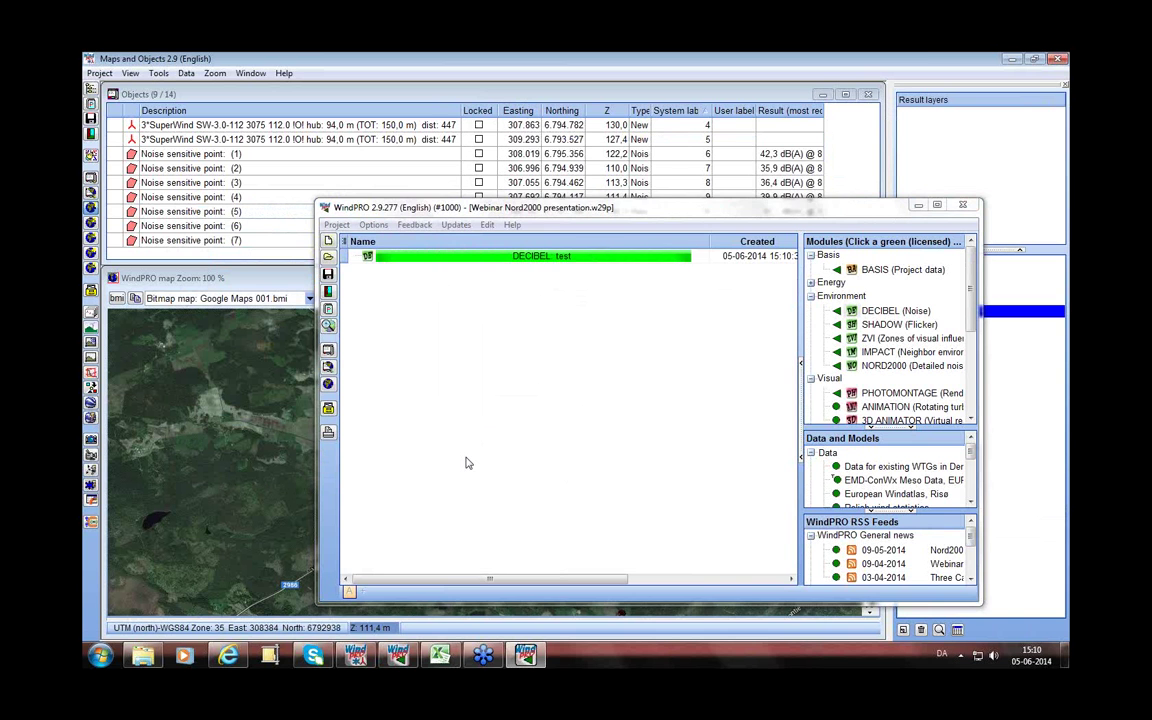
left_click(228, 476)
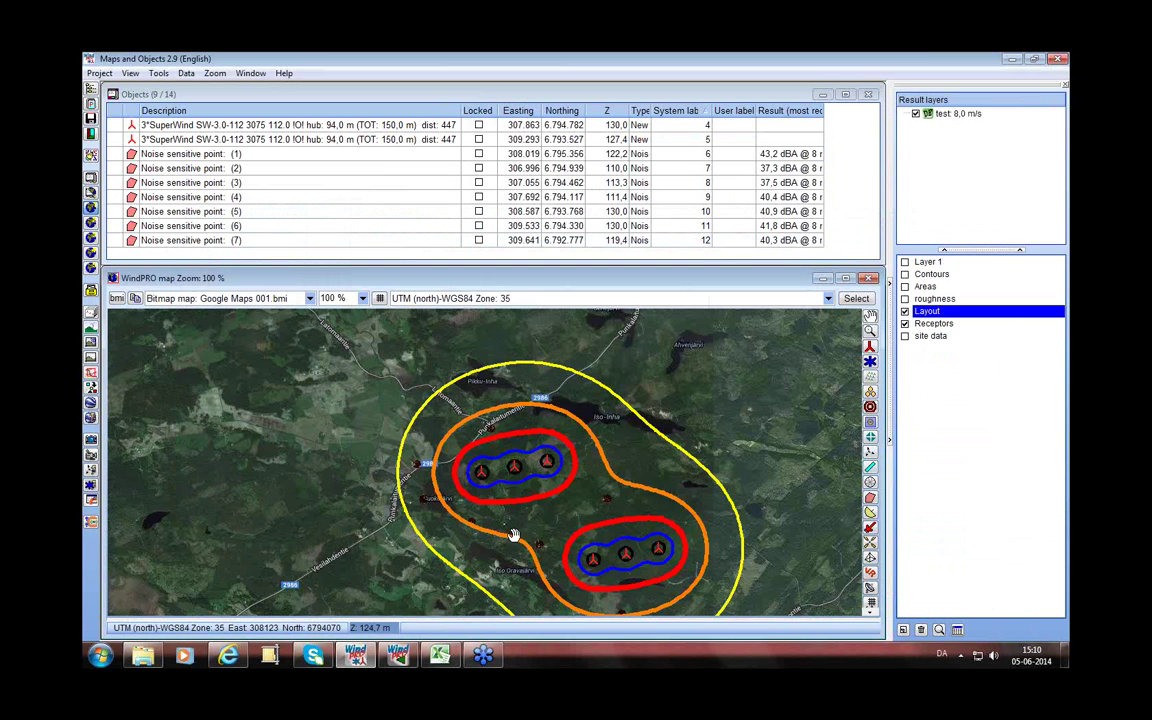
left_click(513, 535)
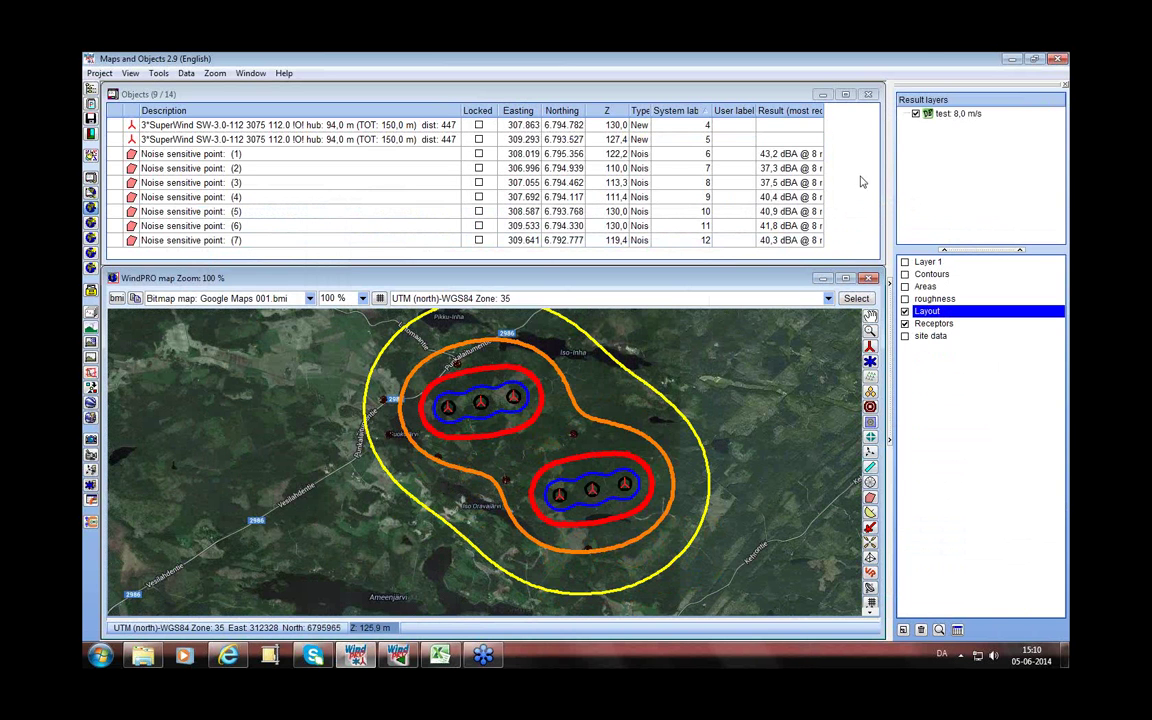
- Show the legend of the "test: 8,0 m/s" result layer beside the noise lines, compare them, and close the legend
right_click(948, 114)
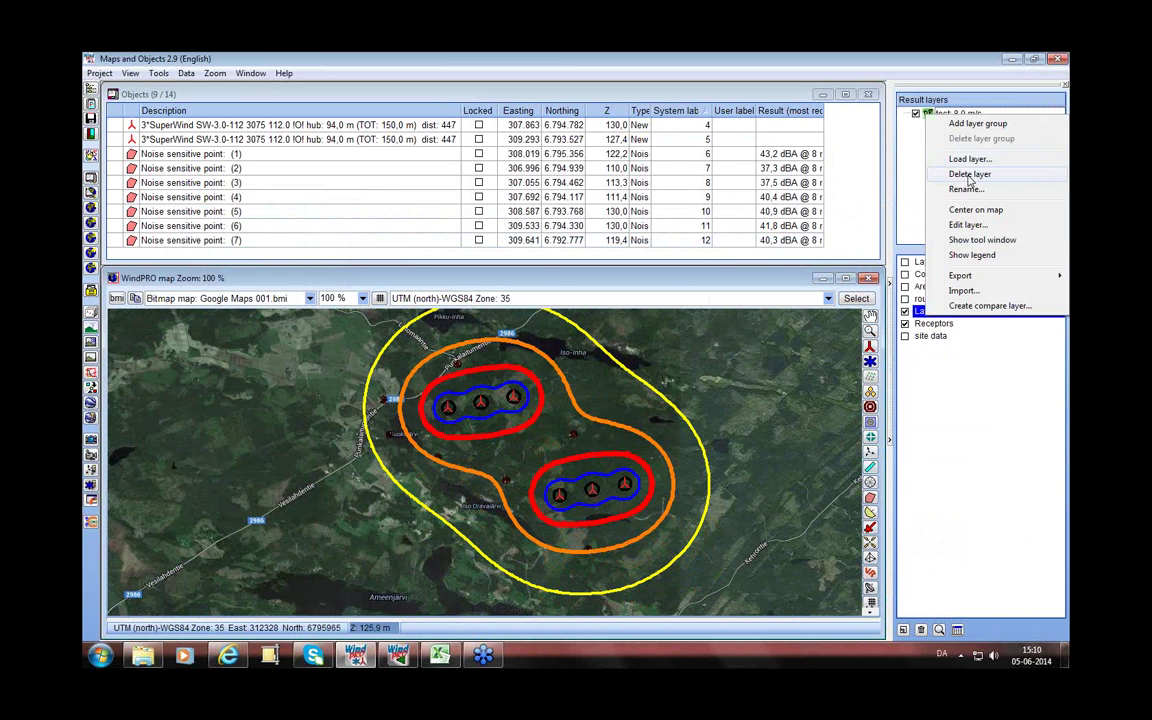
left_click(988, 259)
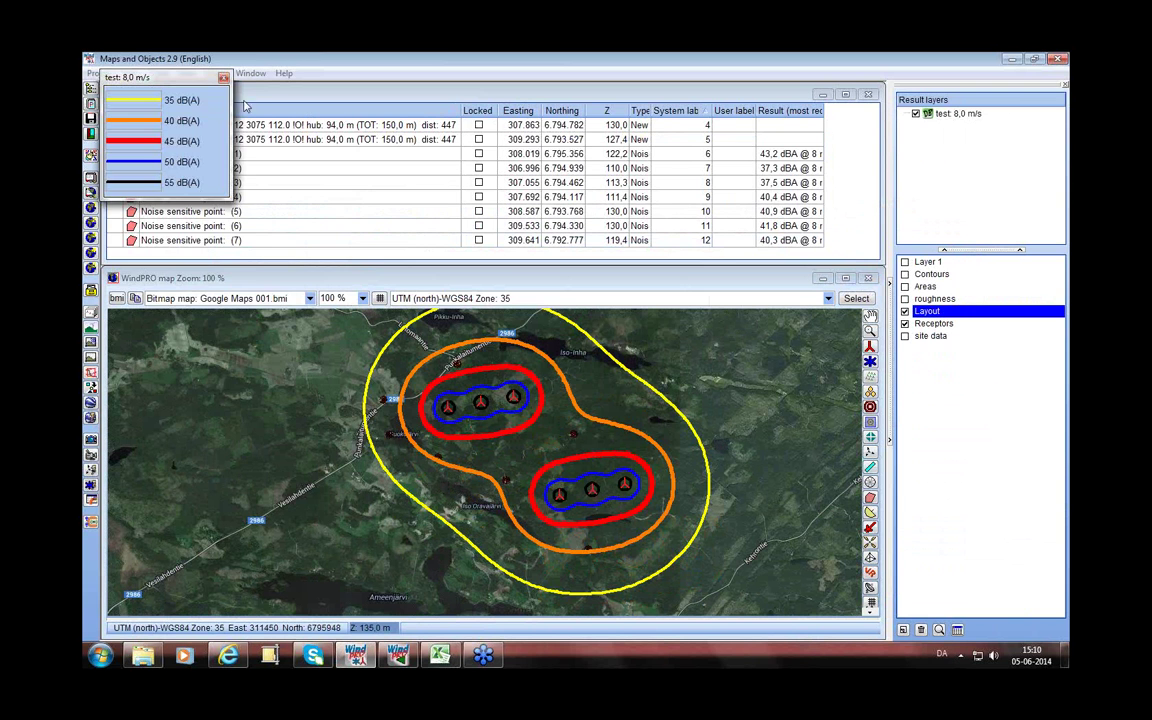
left_click_drag(172, 70, 259, 375)
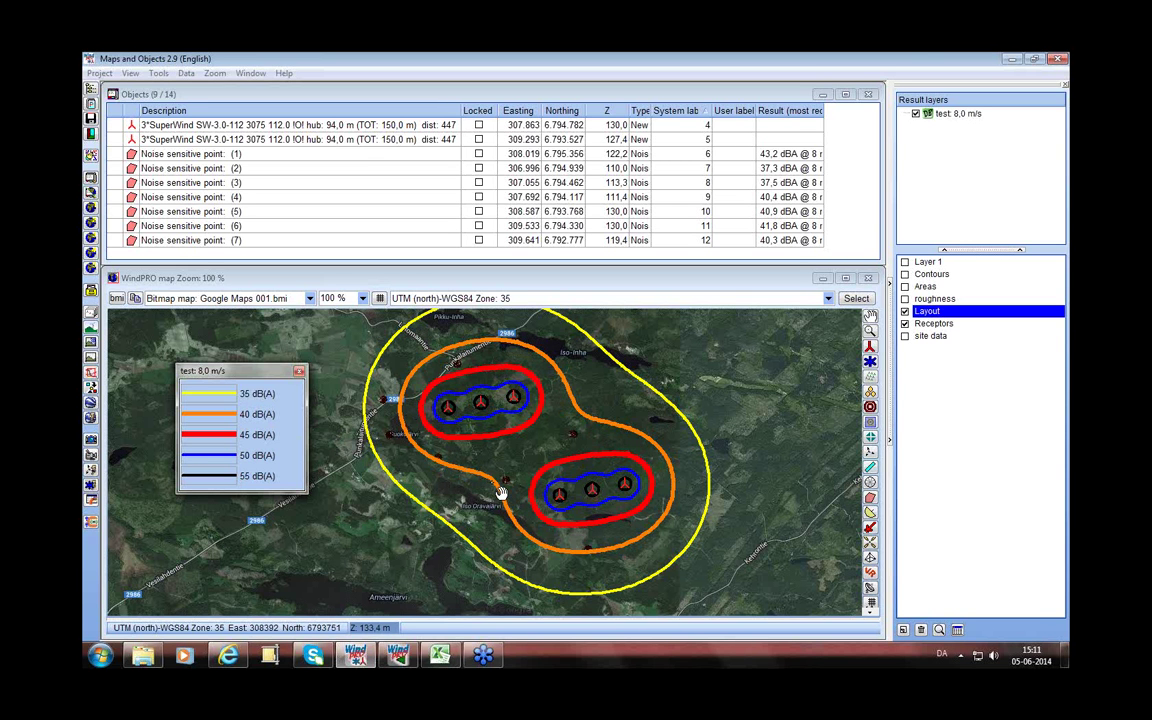
left_click(298, 372)
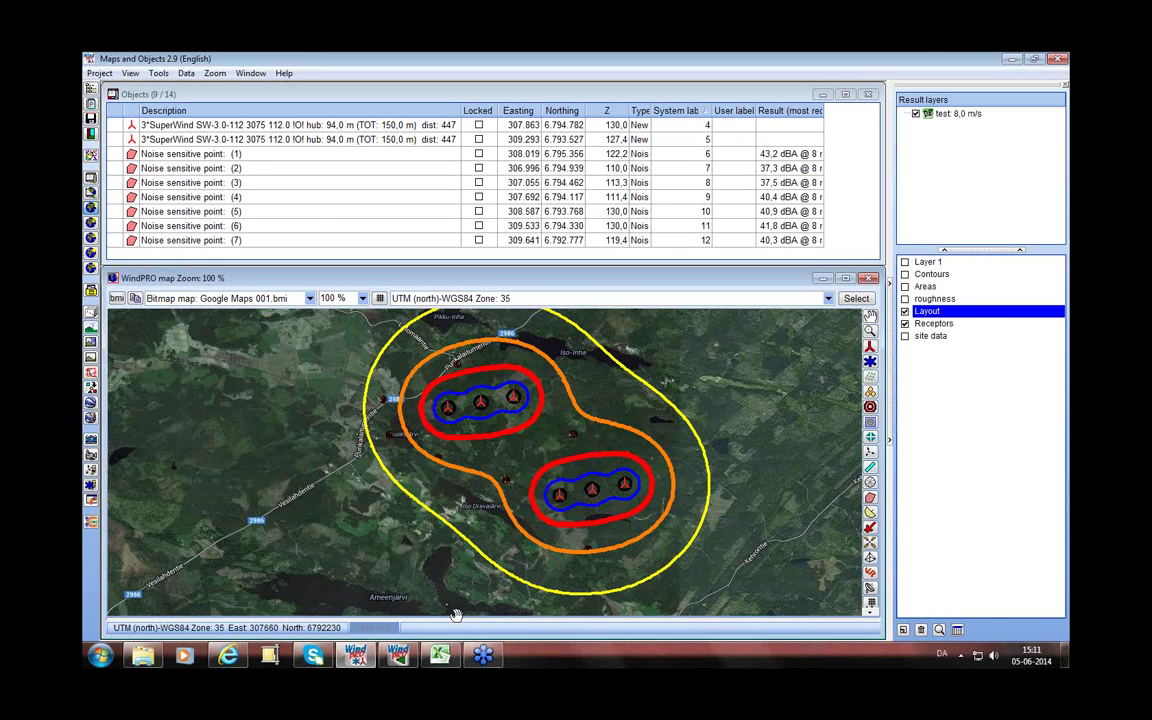
- Open the result export of the DECIBEL "test" calculation and copy the NSA data to the clipboard
left_click(397, 655)
right_click(415, 260)
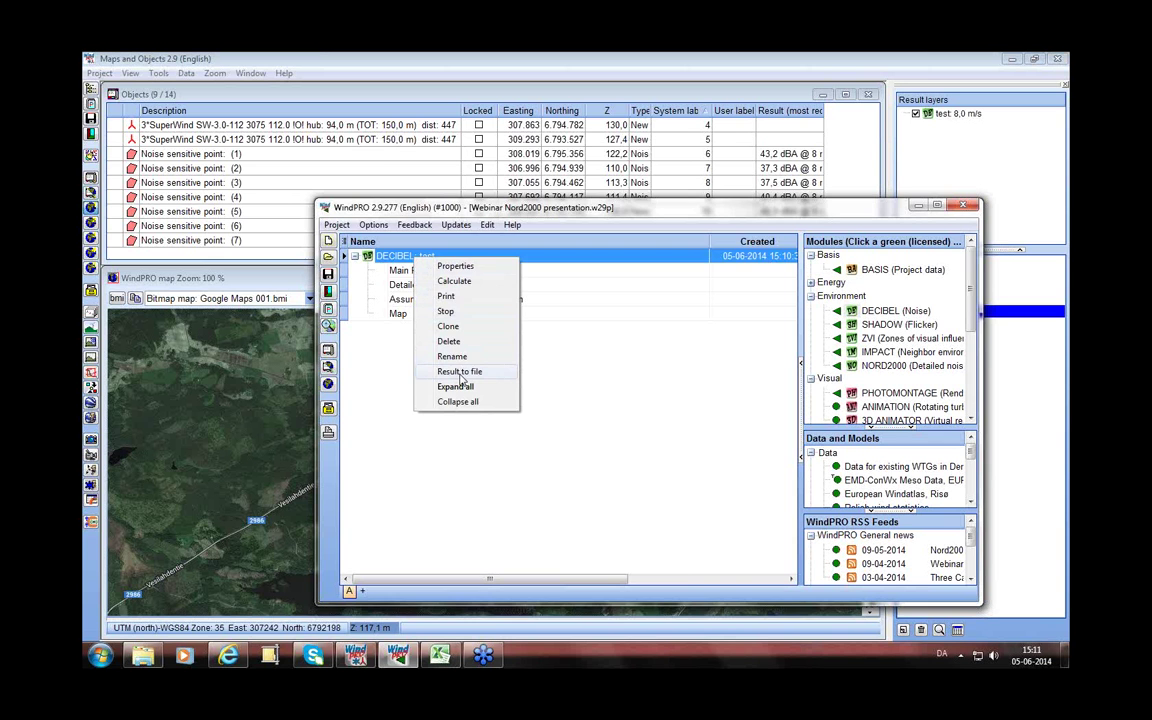
left_click(459, 372)
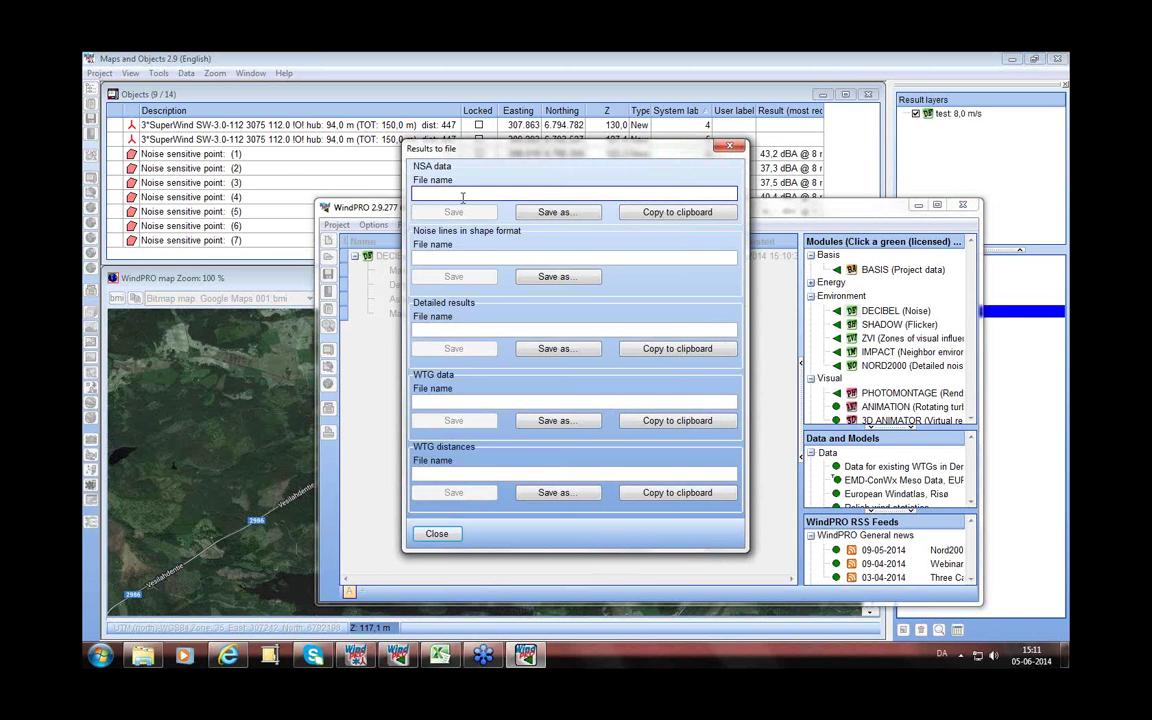
left_click(665, 214)
left_click(581, 369)
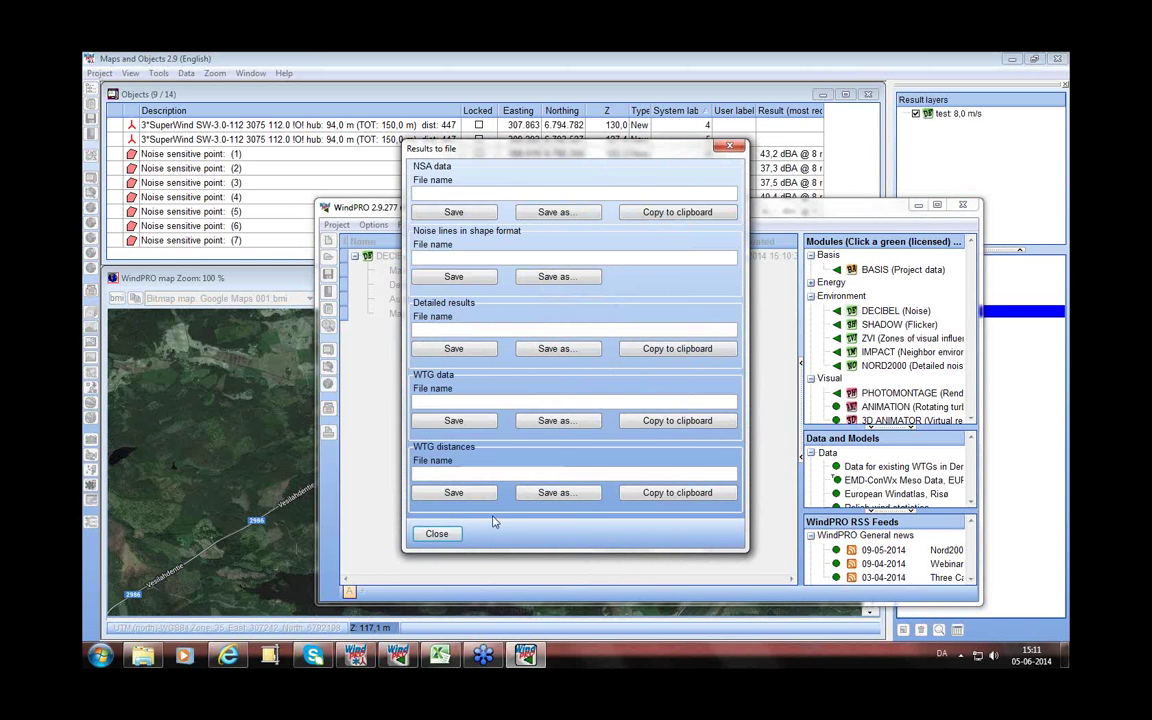
- Close the result export, switch to the results workbook in Excel, and paste the NSA data into a new worksheet
left_click(437, 533)
key("alt+Tab")
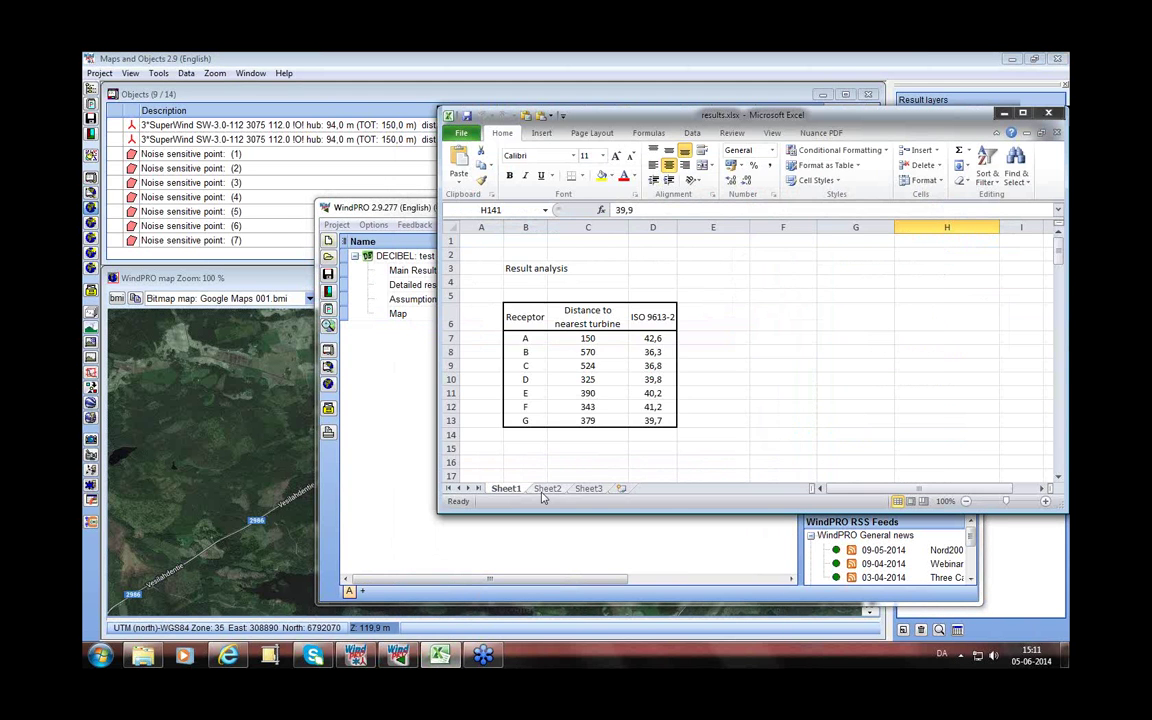
left_click(547, 488)
left_click(588, 488)
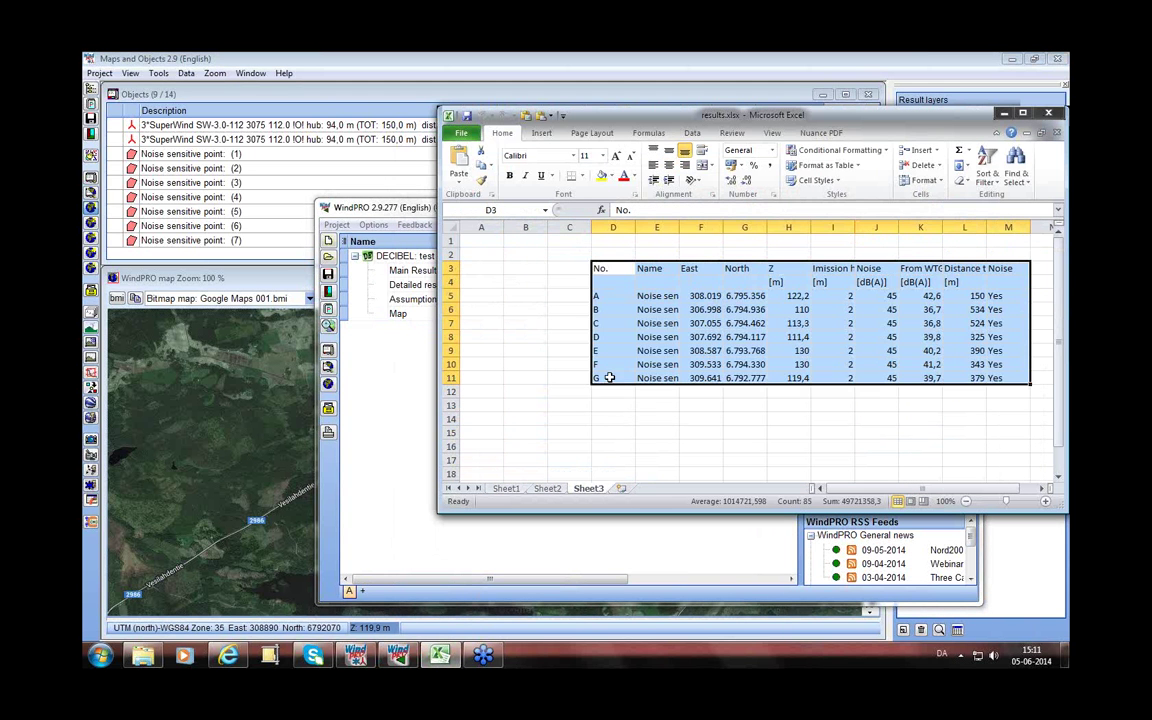
left_click(620, 488)
key("ctrl+v")
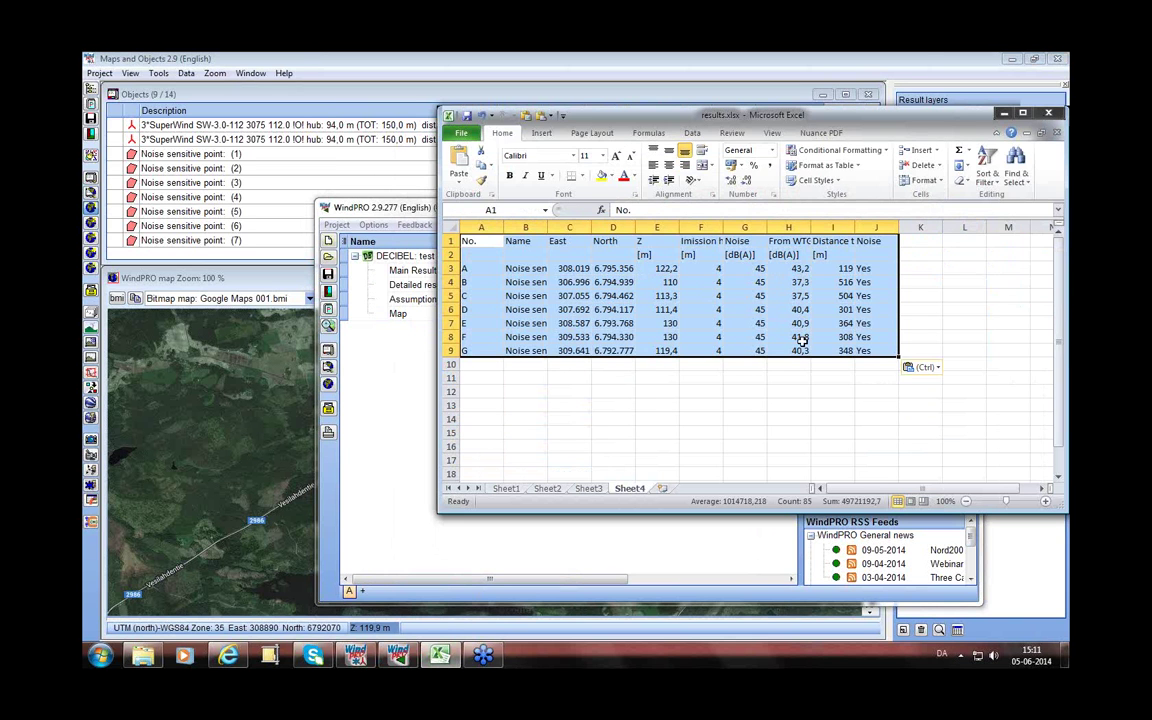
left_click(520, 488)
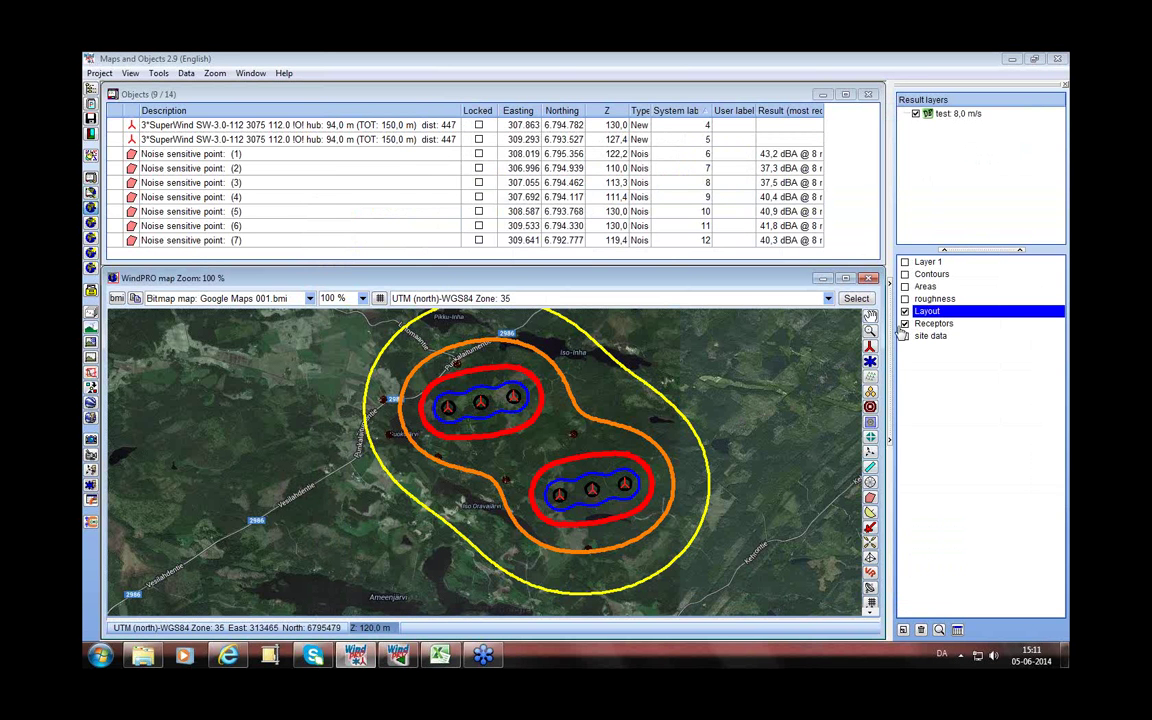
- Hide the "test: 8,0 m/s" result layer on the map and add a new layer under its default name with no objects assigned
left_click(905, 324)
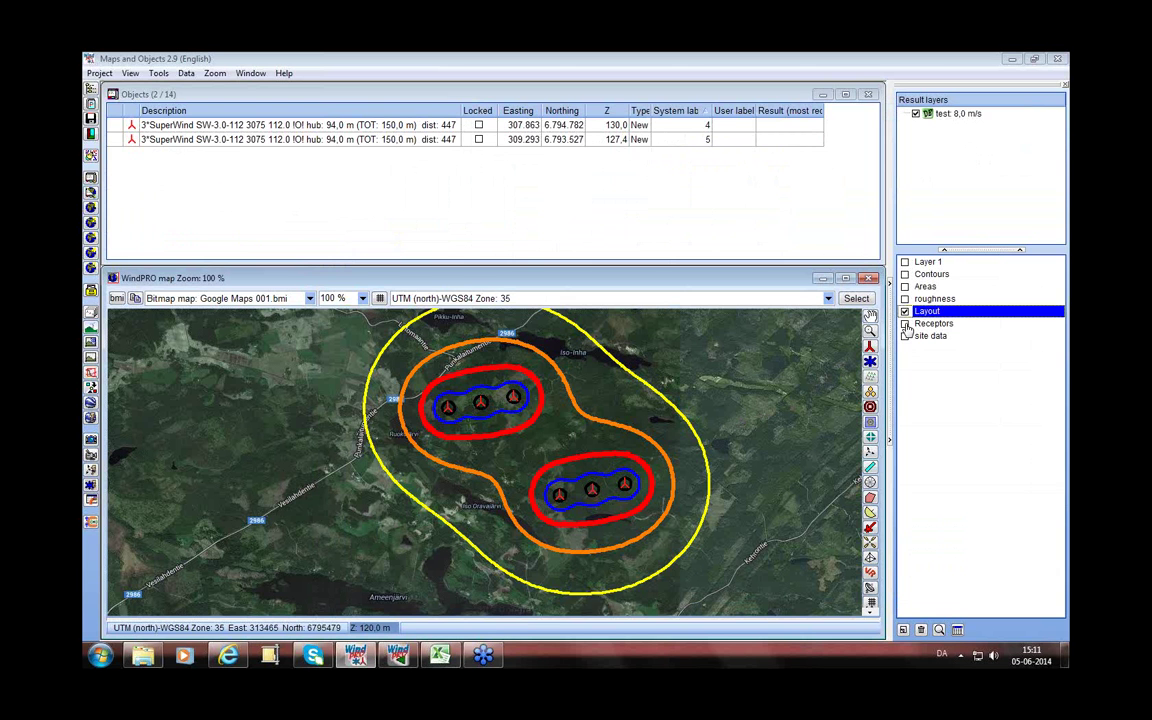
left_click(905, 324)
left_click(916, 114)
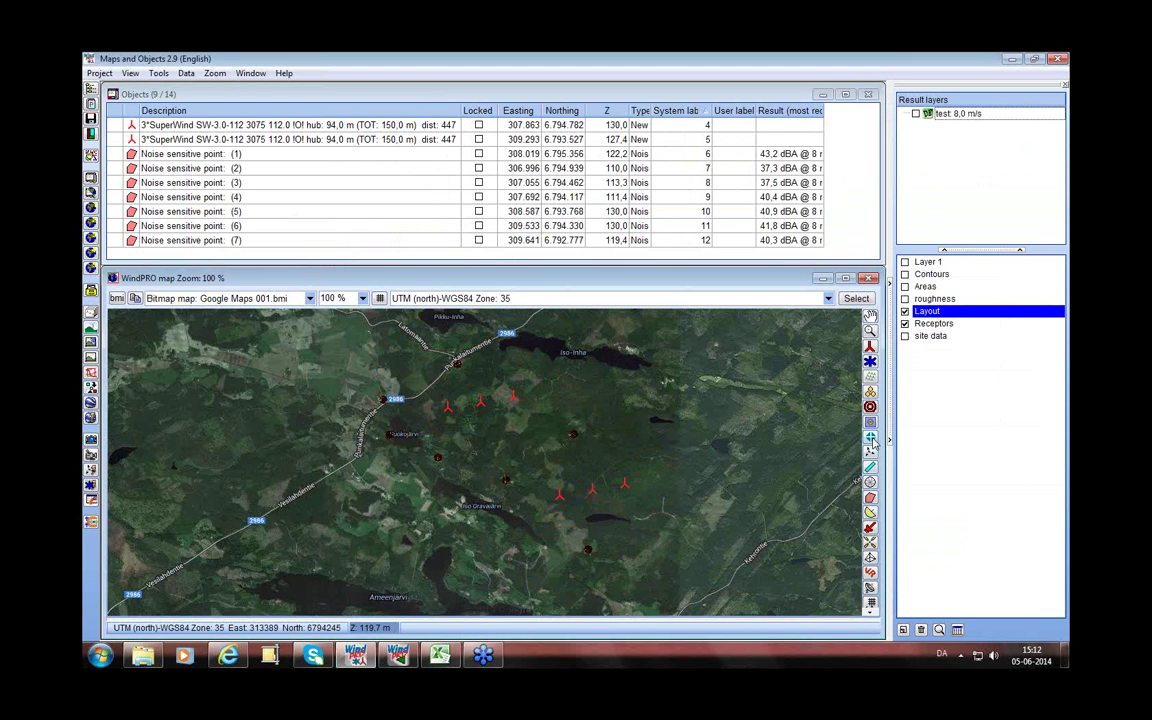
right_click(930, 400)
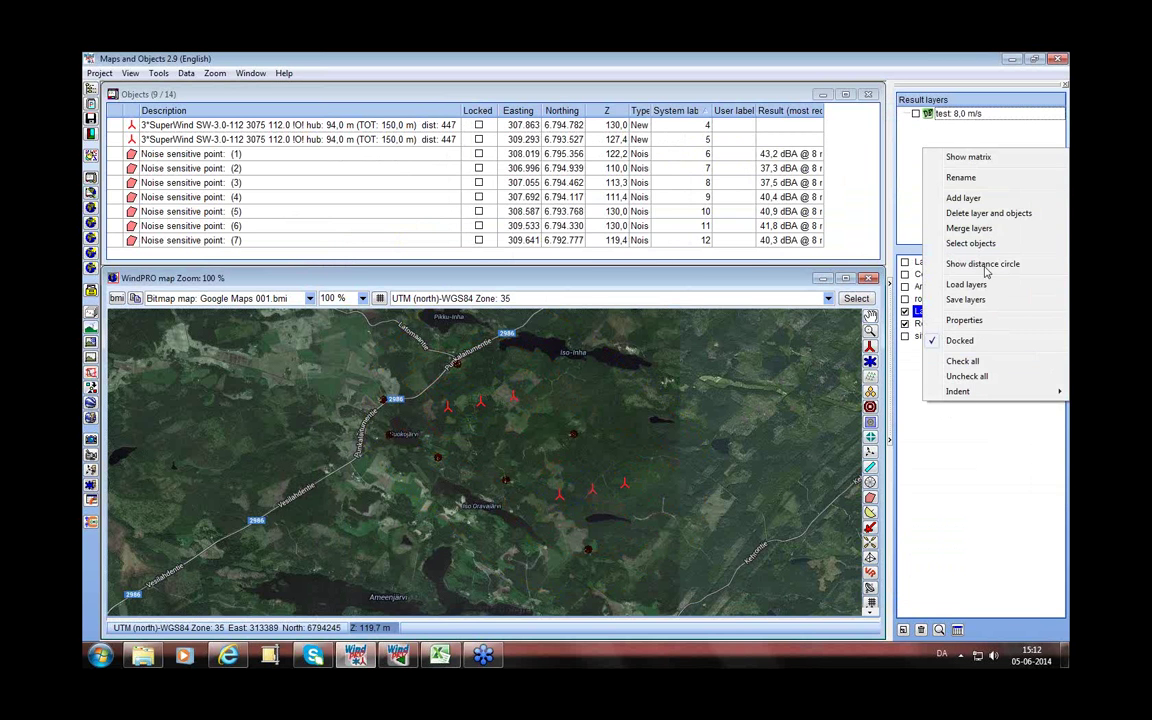
left_click(957, 198)
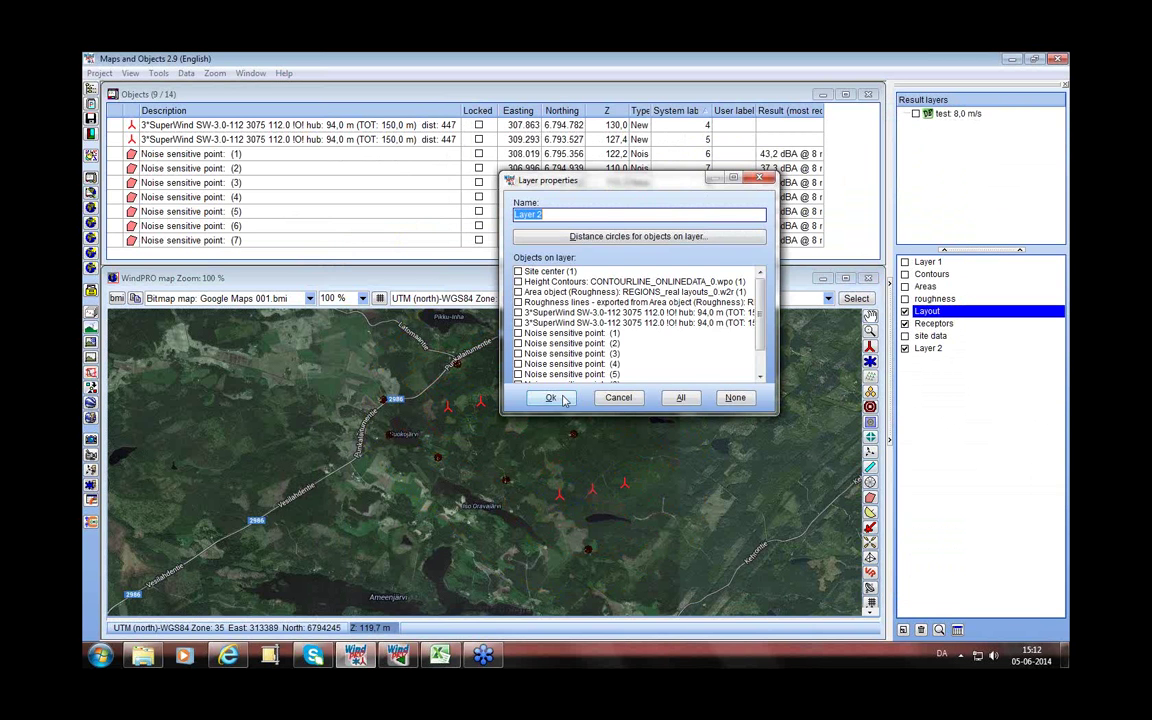
left_click(556, 397)
- Try placing an area object for Nord2000 Terrain hardness, with a new area type set to hardness D for all months
left_click(568, 467)
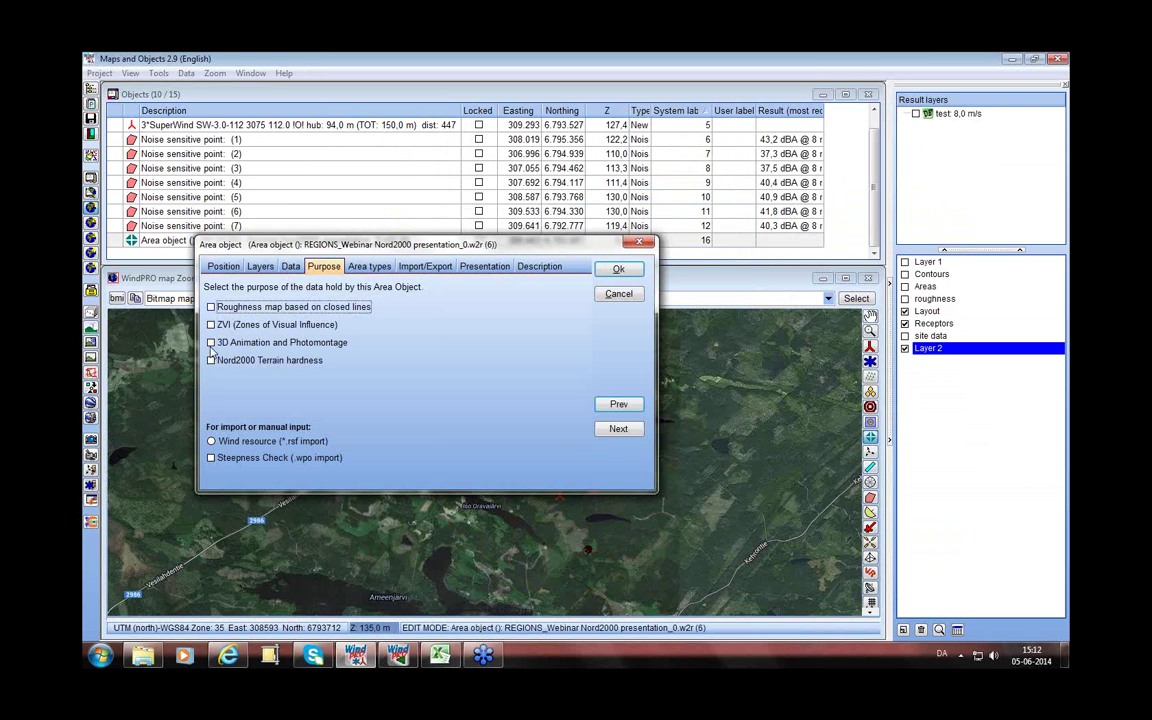
left_click(210, 361)
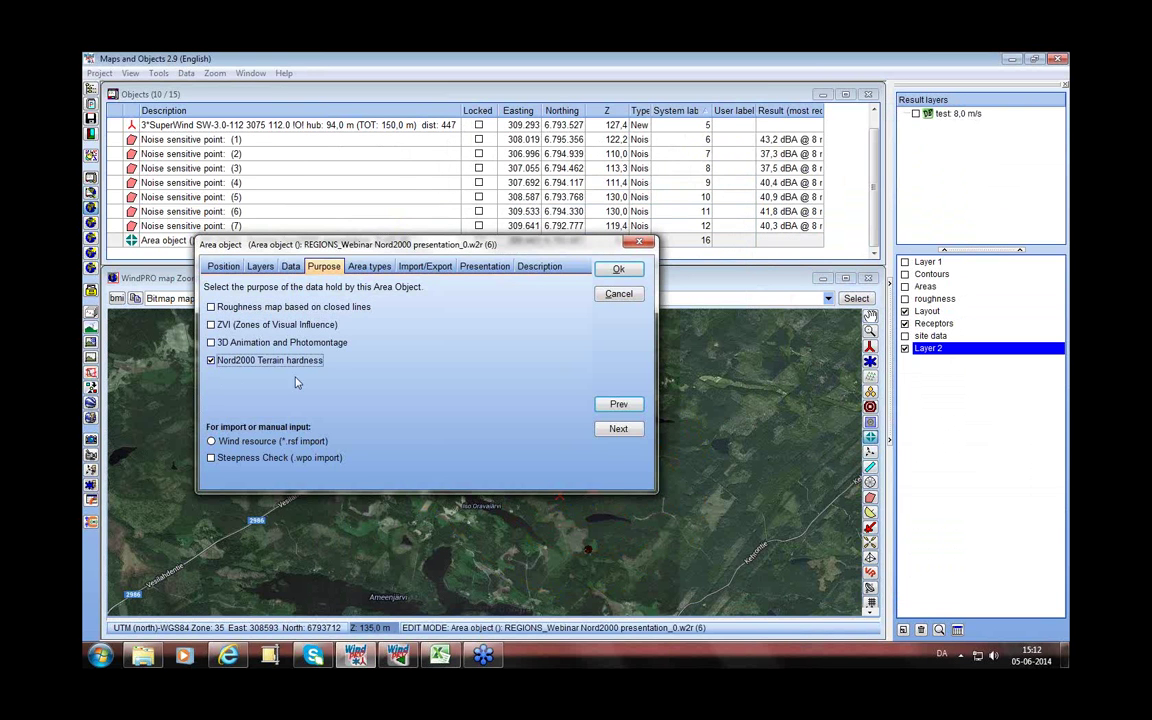
left_click(367, 267)
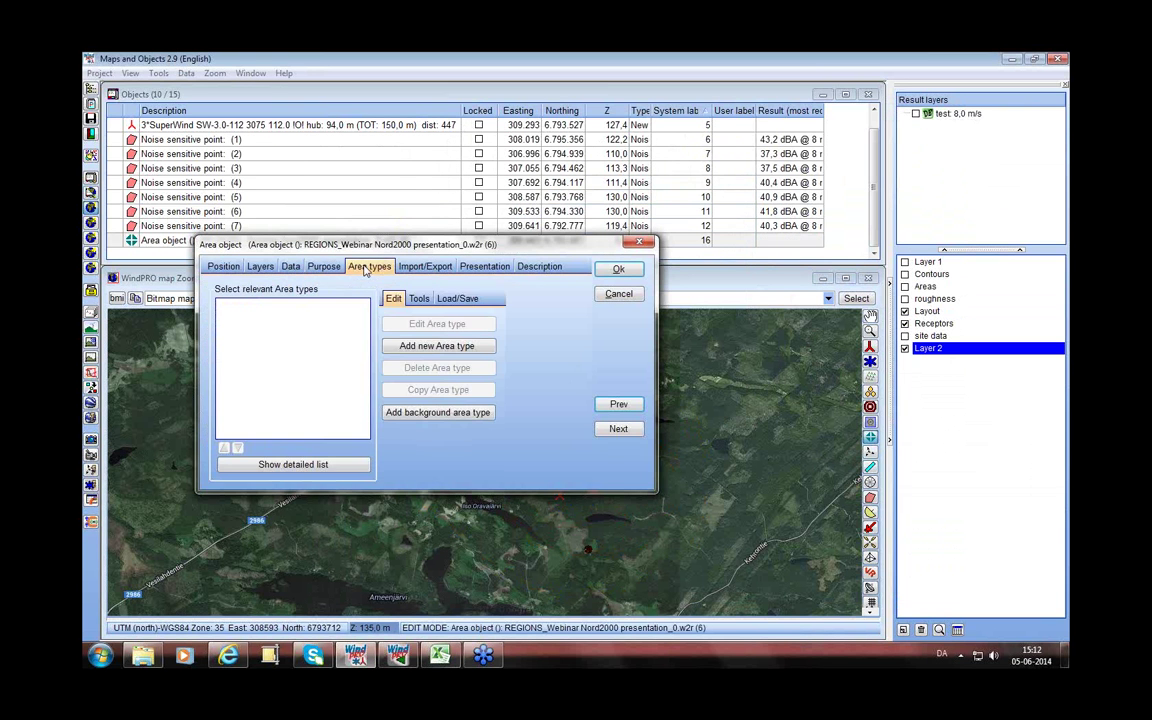
left_click(433, 347)
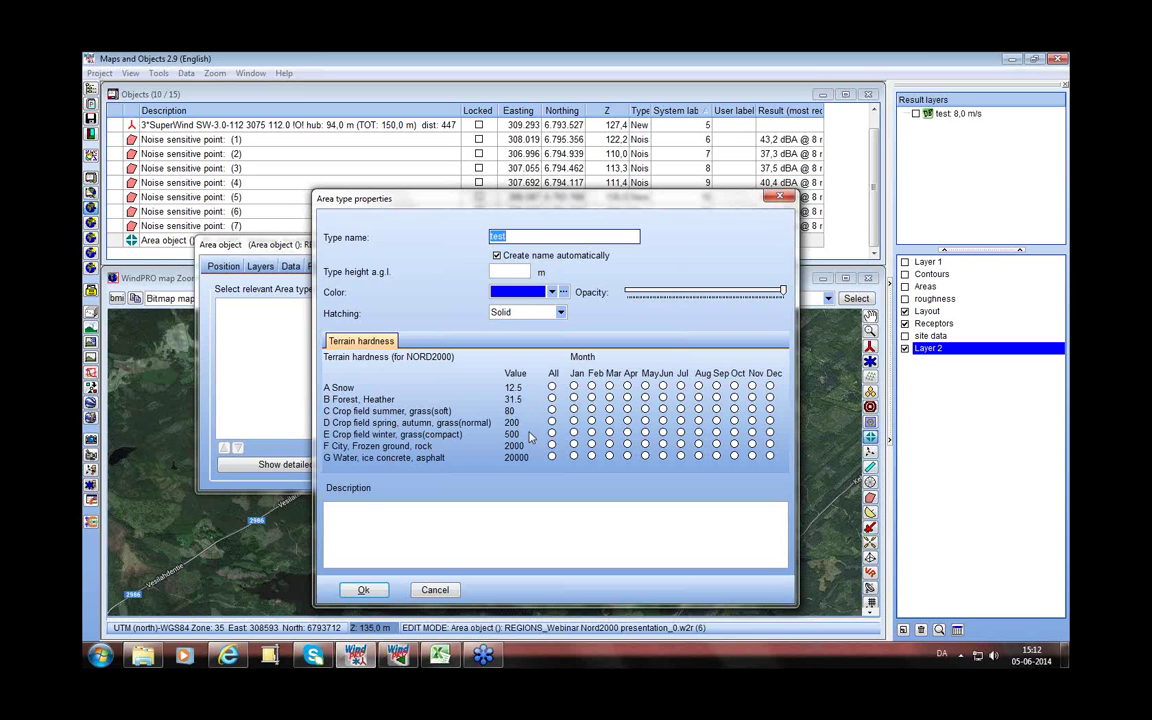
left_click(551, 422)
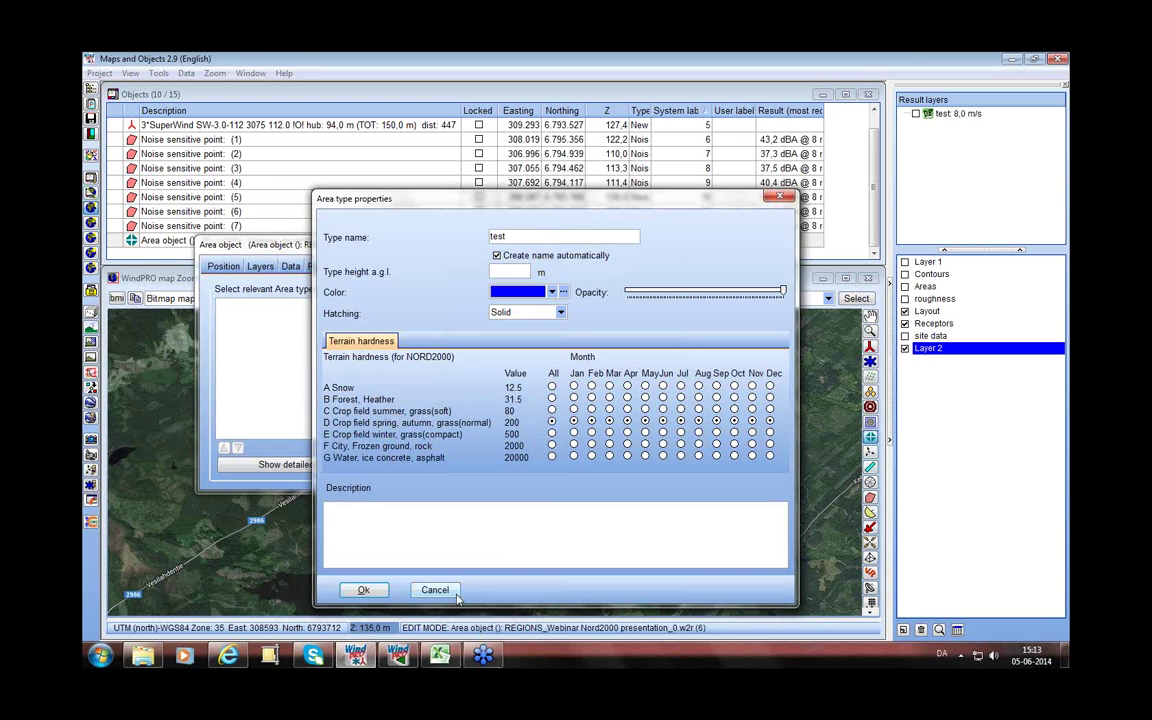
left_click(364, 589)
left_click(619, 295)
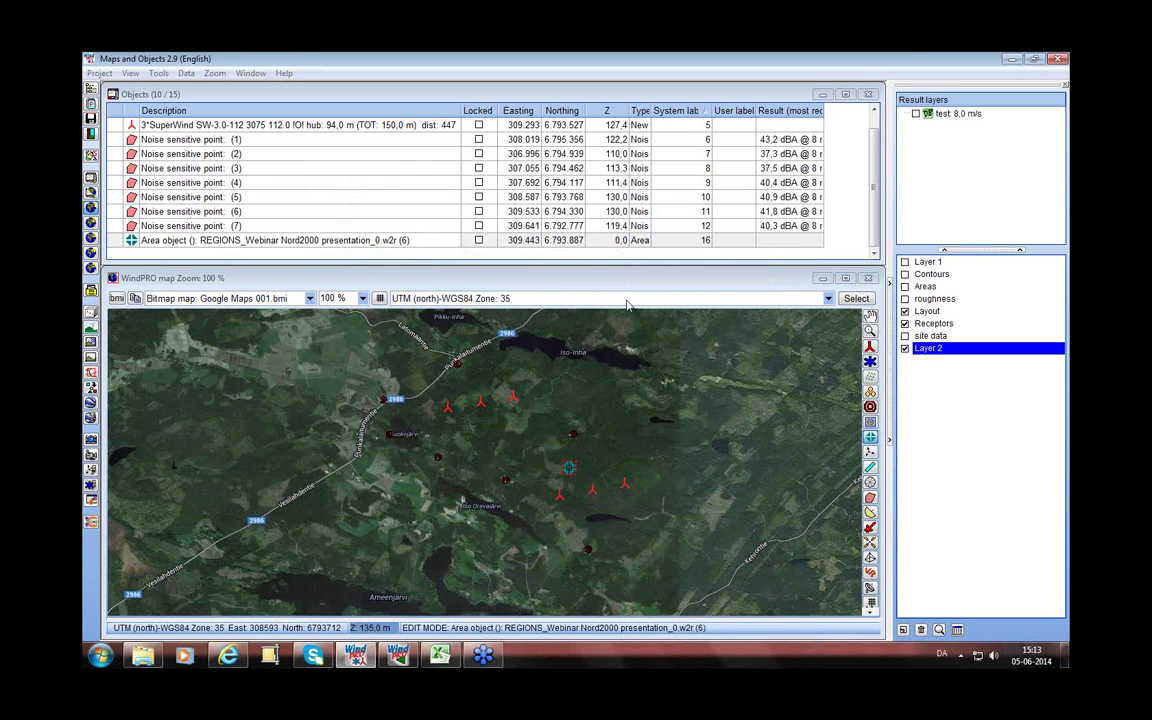
- Show the Areas layer, open the roughness area object, and inspect its online data import option and its area types
left_click(905, 287)
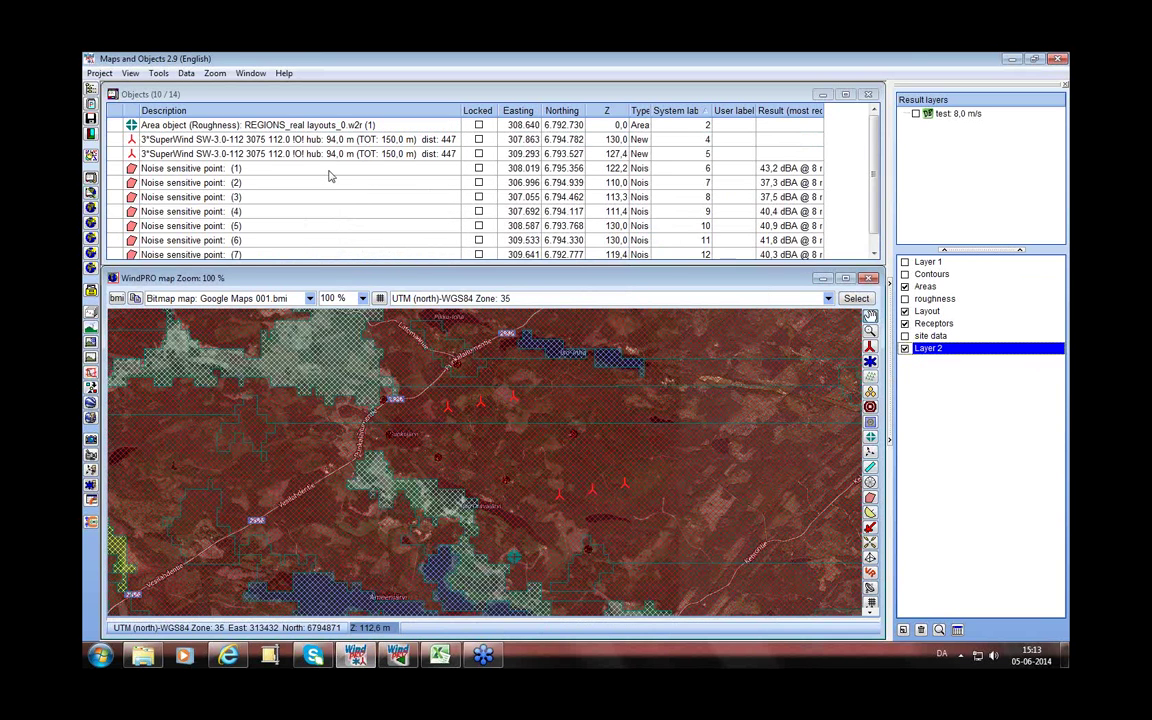
double_click(300, 127)
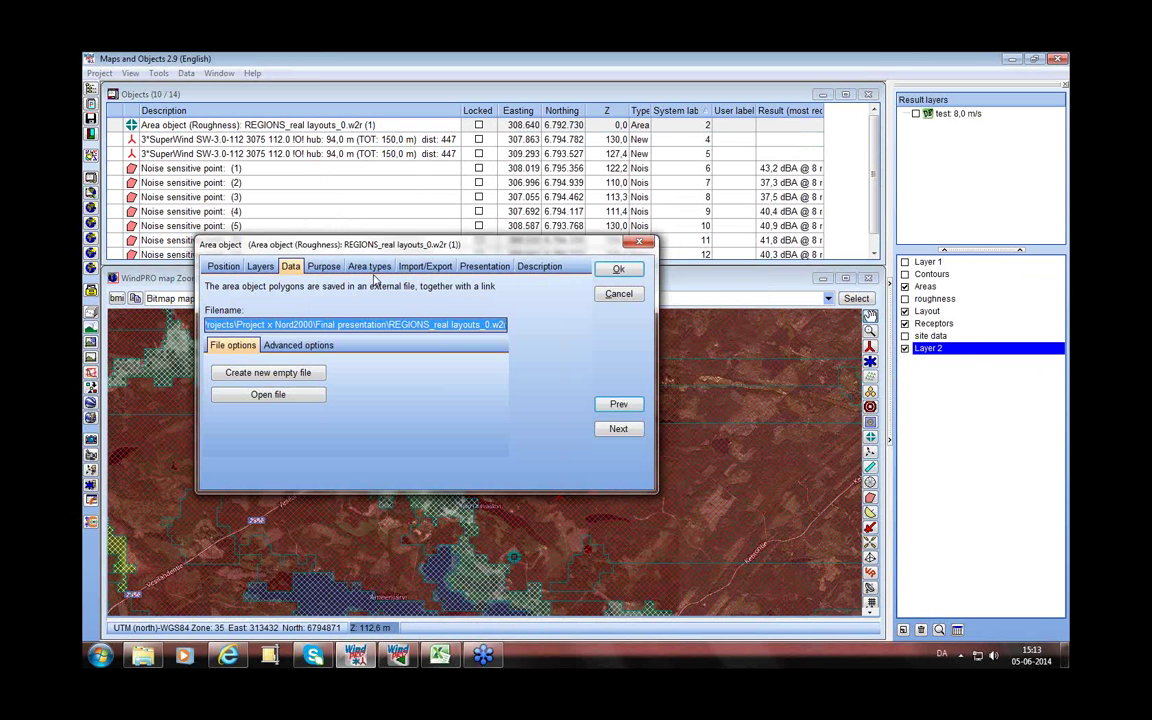
left_click(425, 266)
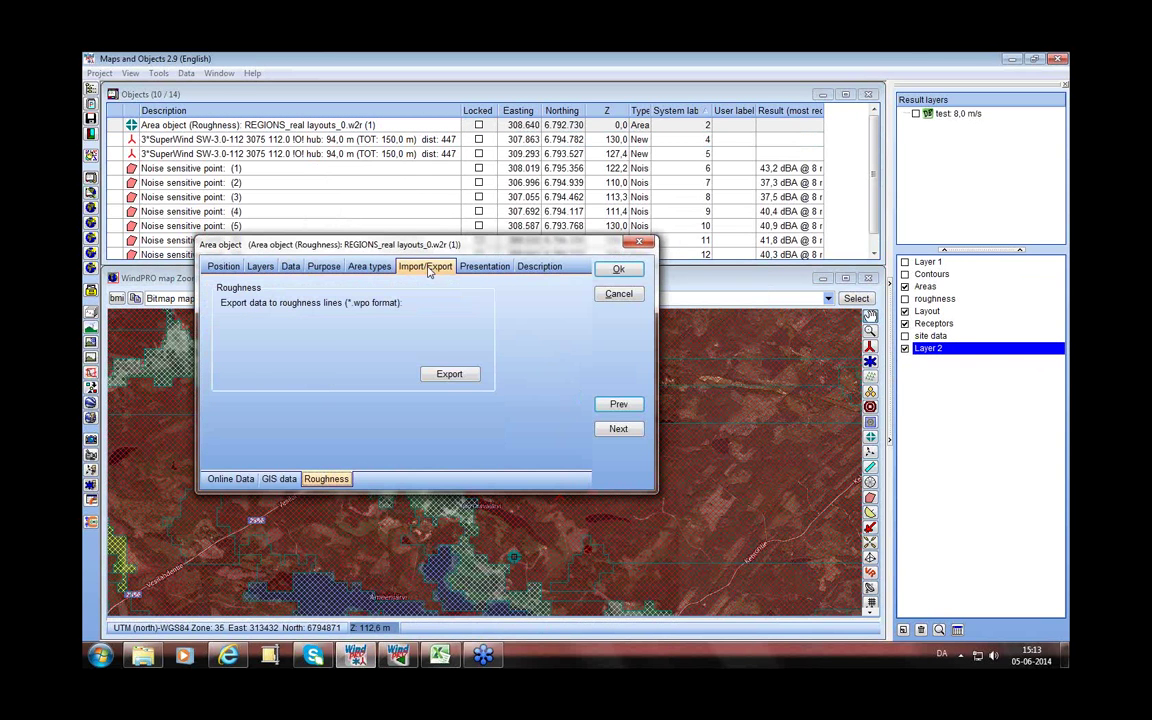
left_click(231, 479)
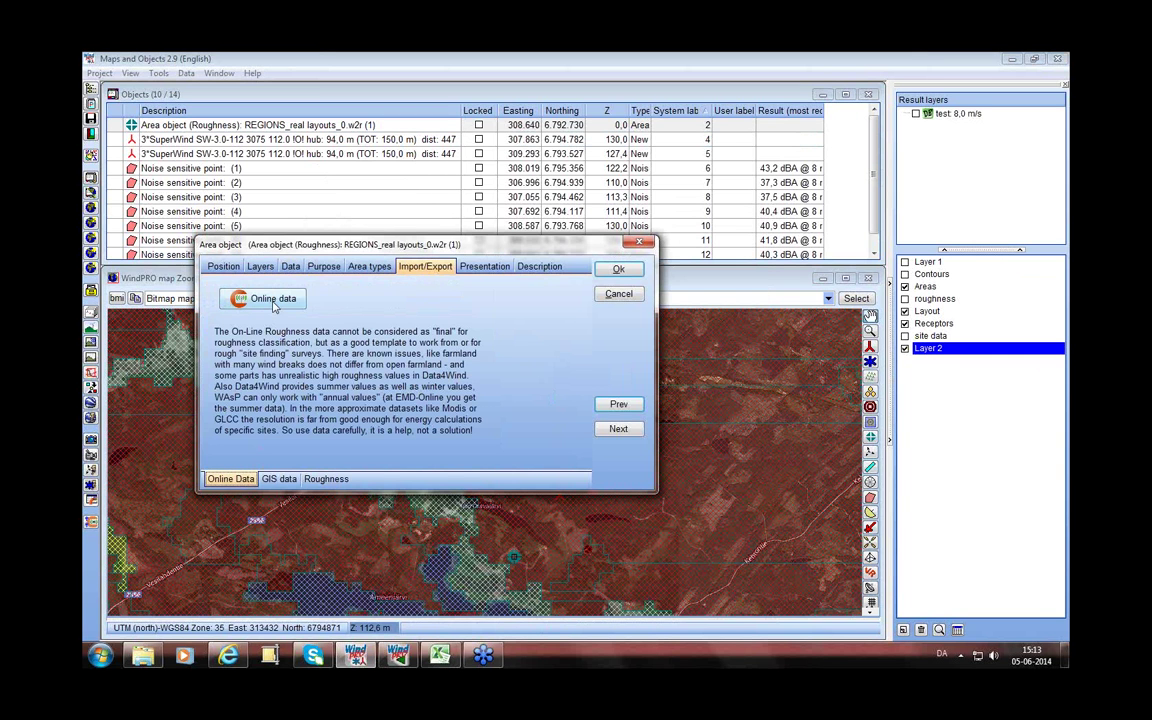
left_click(369, 266)
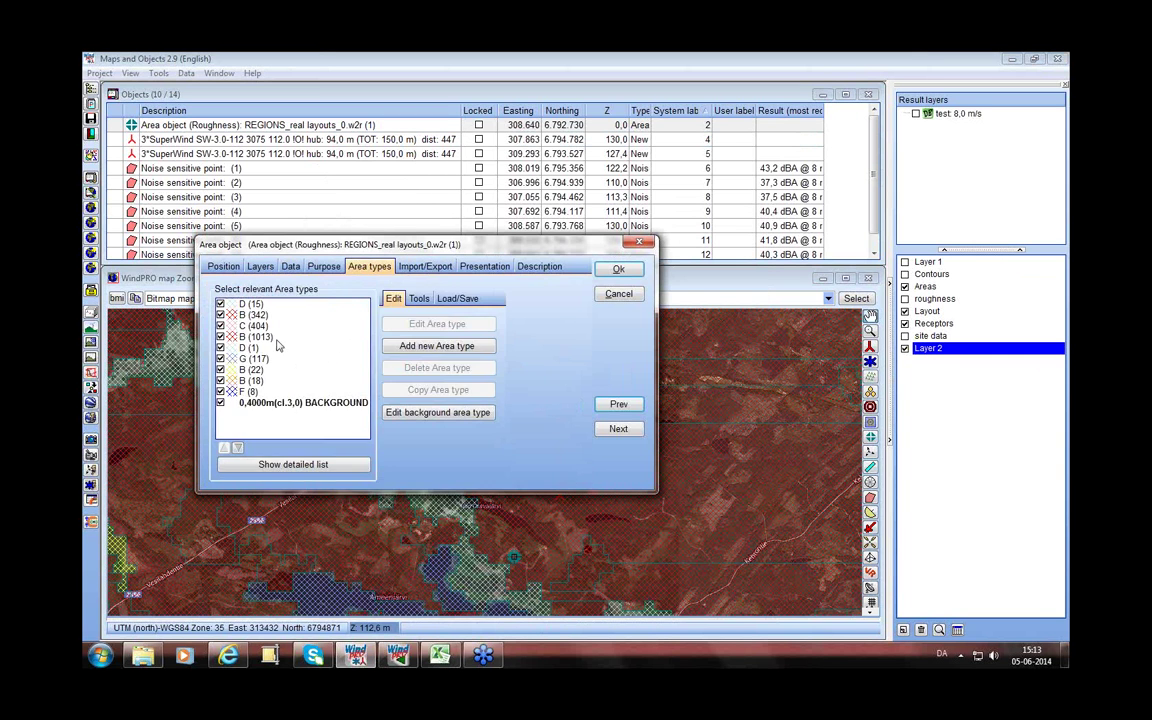
- Inspect the roughness and terrain hardness settings of area type B (342), and leave the area object without changes
double_click(258, 315)
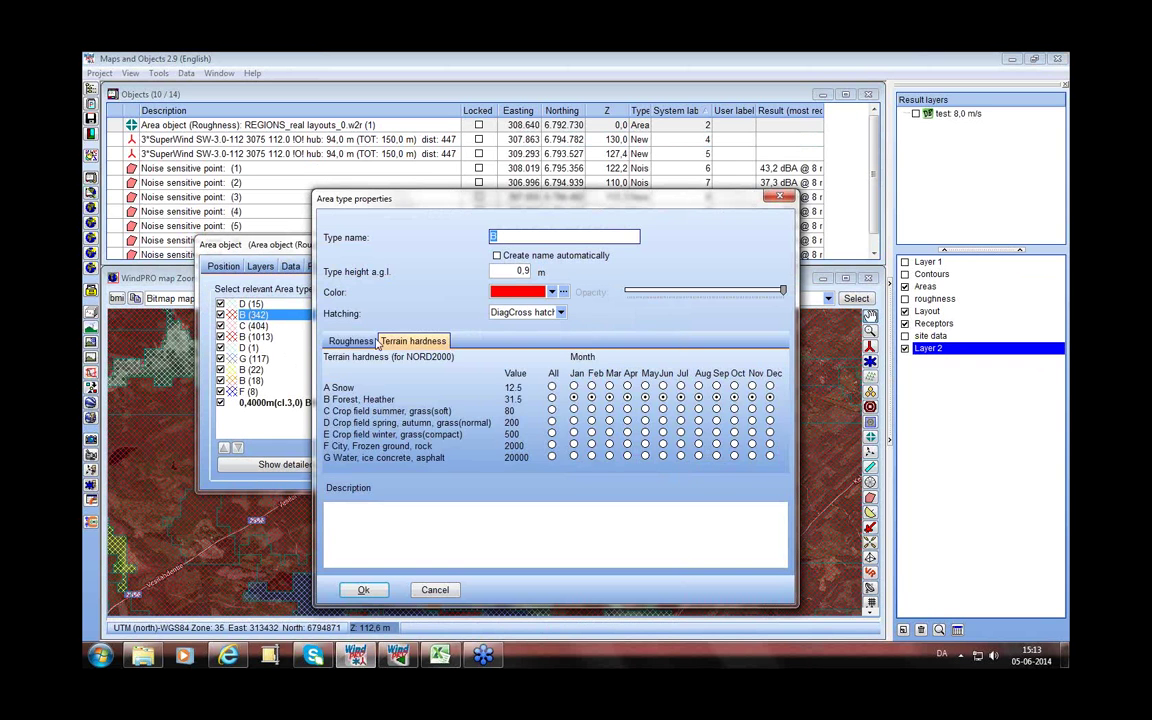
left_click(349, 341)
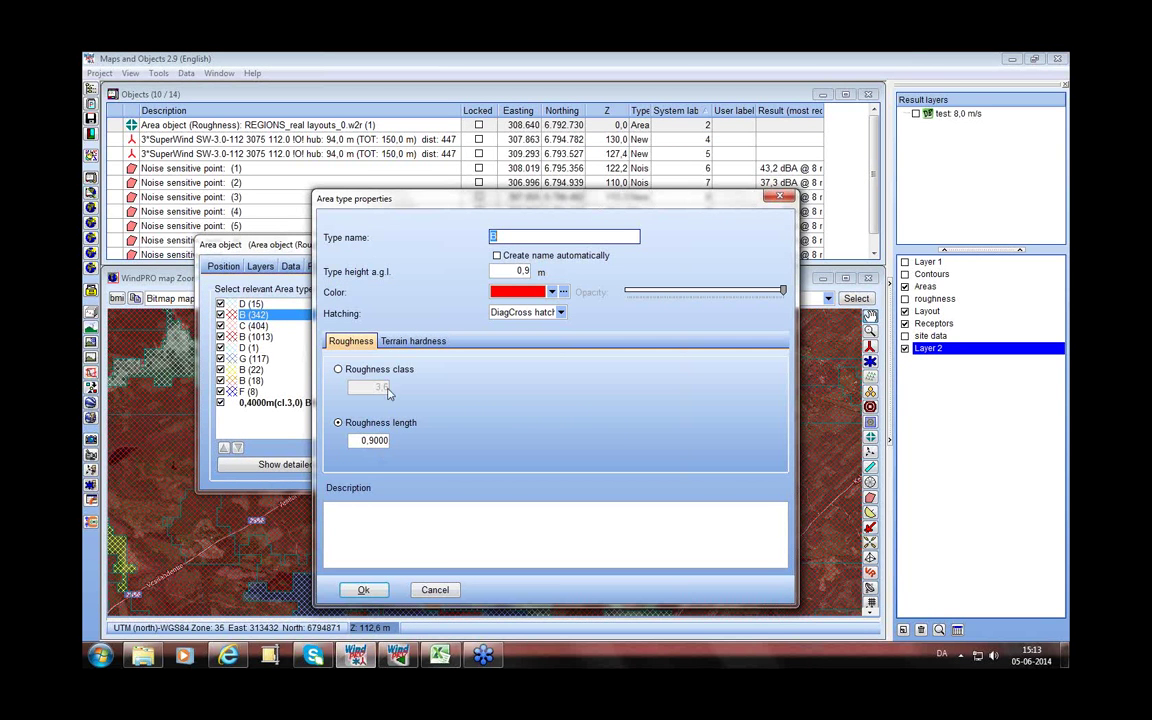
left_click(410, 341)
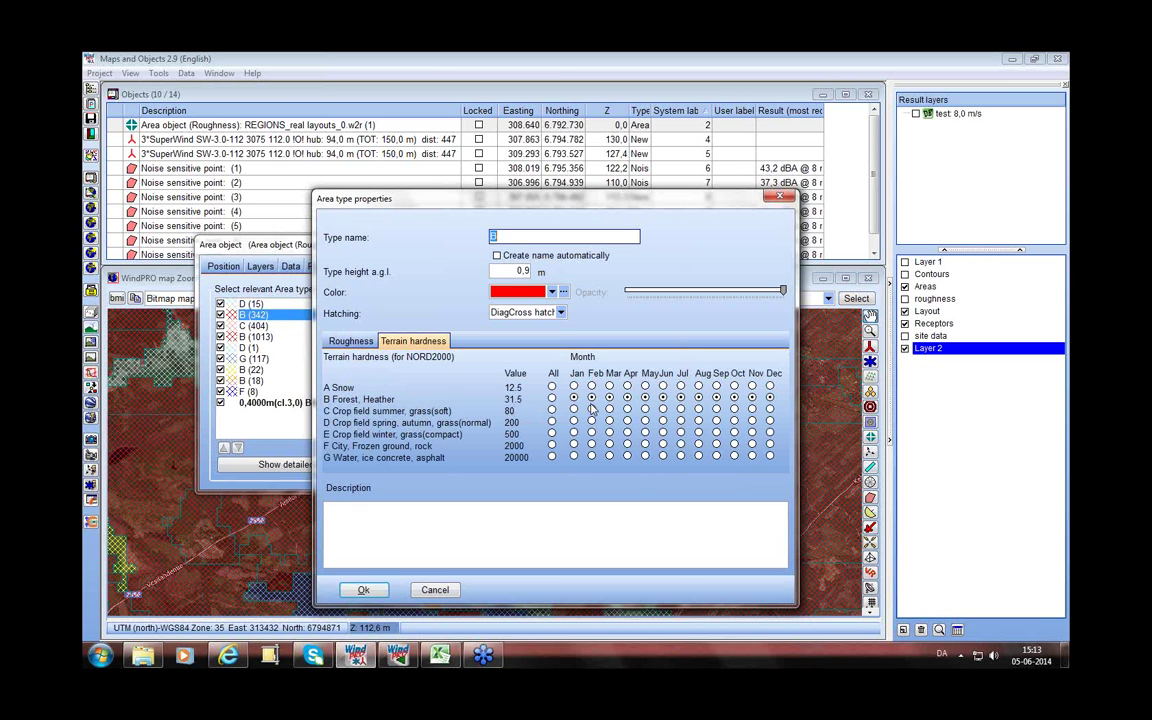
left_click(435, 590)
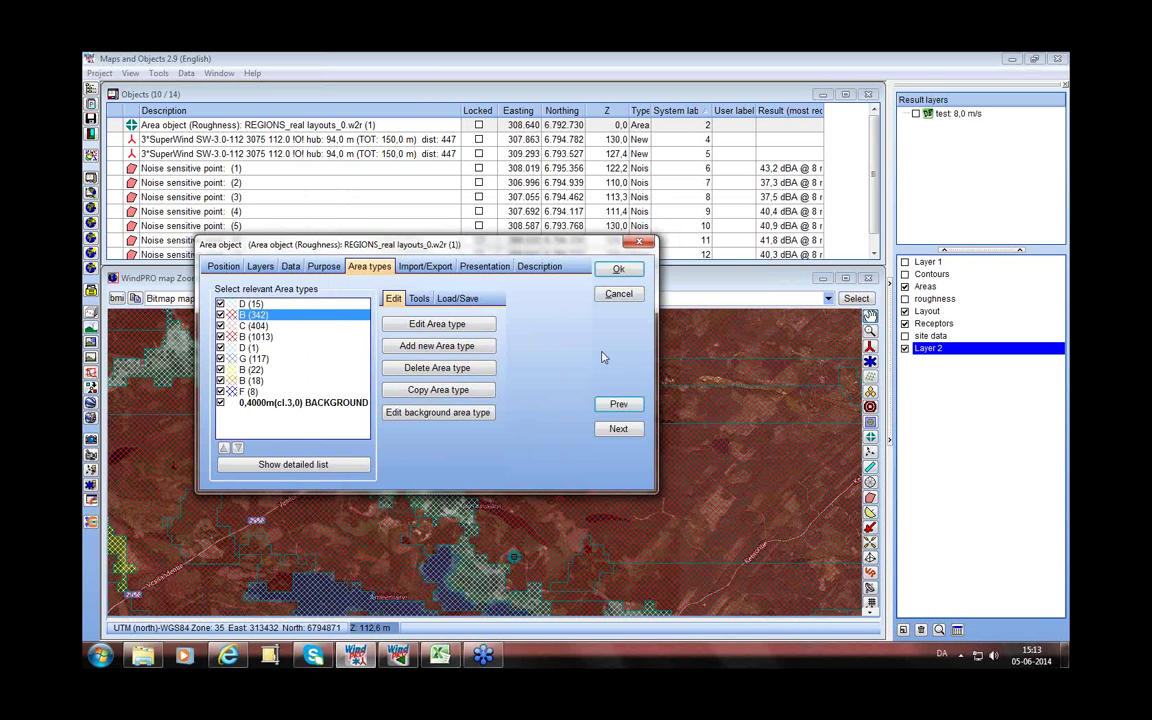
left_click(618, 296)
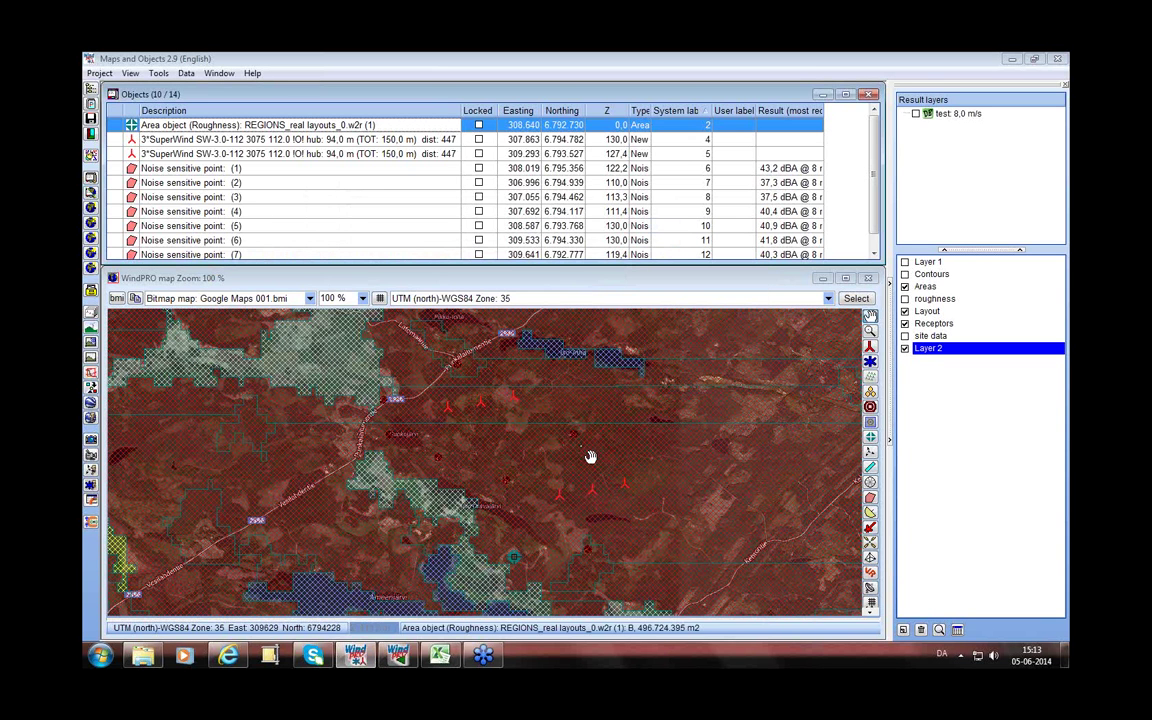
- Show the roughness area object's legend, compare it with the areas around the turbines, close it, and hide the Areas layer
left_click(545, 480)
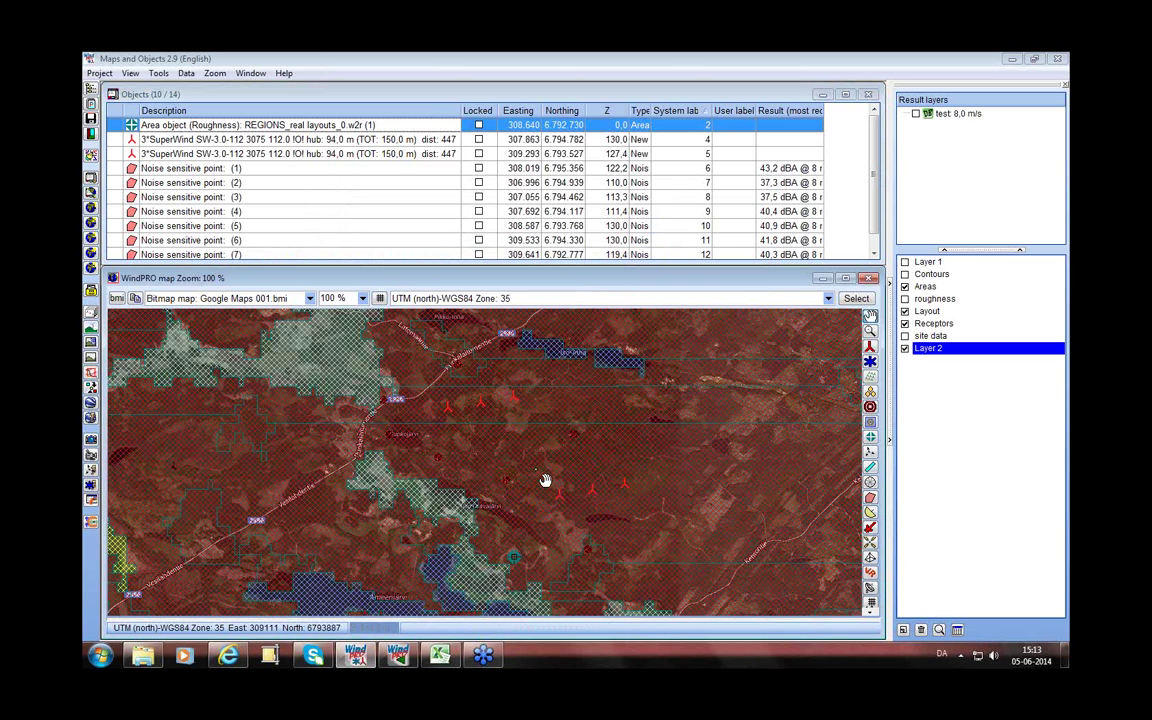
left_click_drag(545, 480, 441, 451)
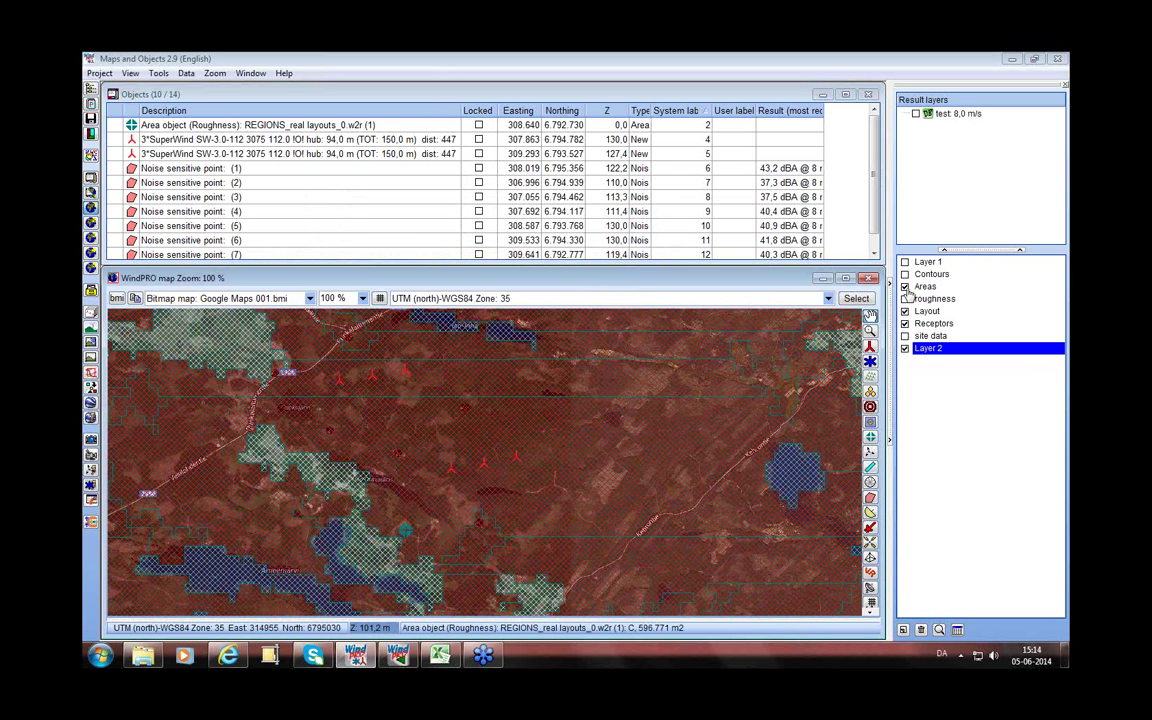
left_click(905, 298)
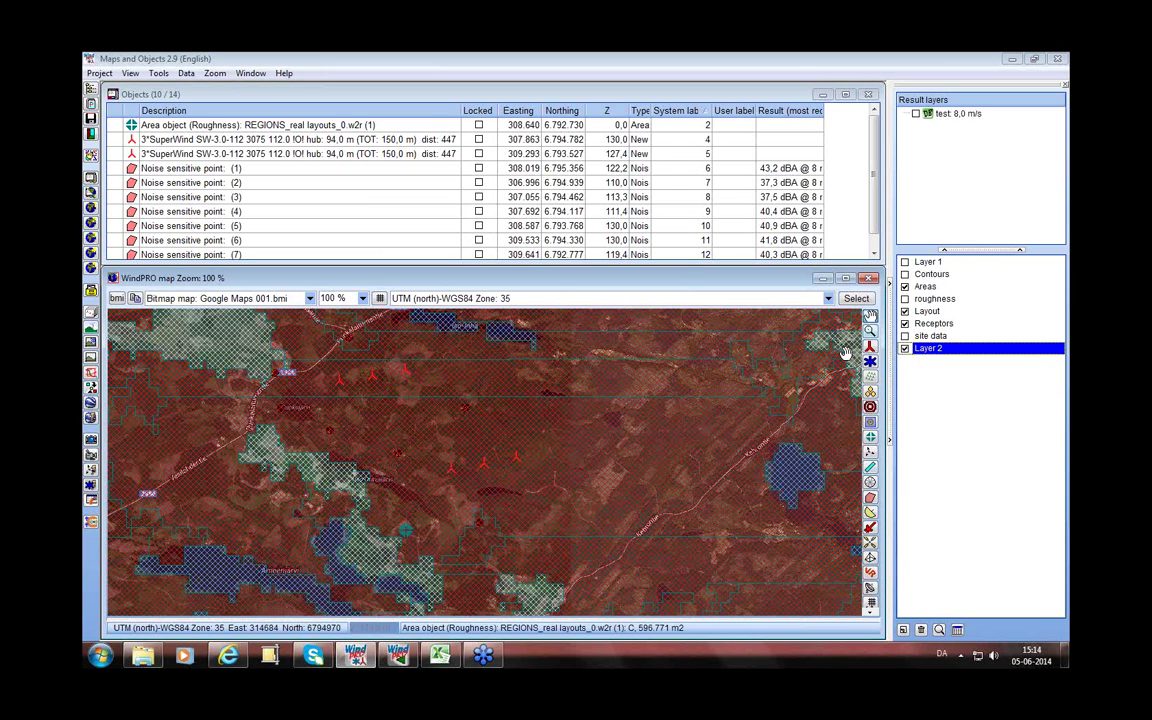
right_click(516, 405)
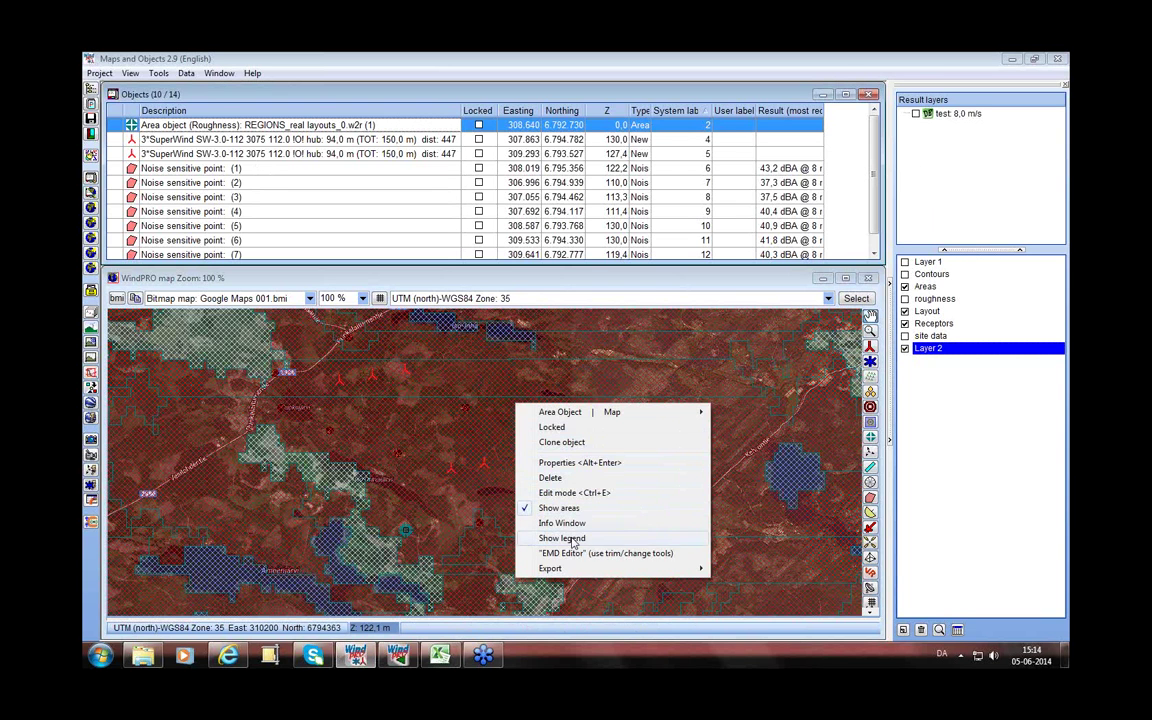
left_click(562, 538)
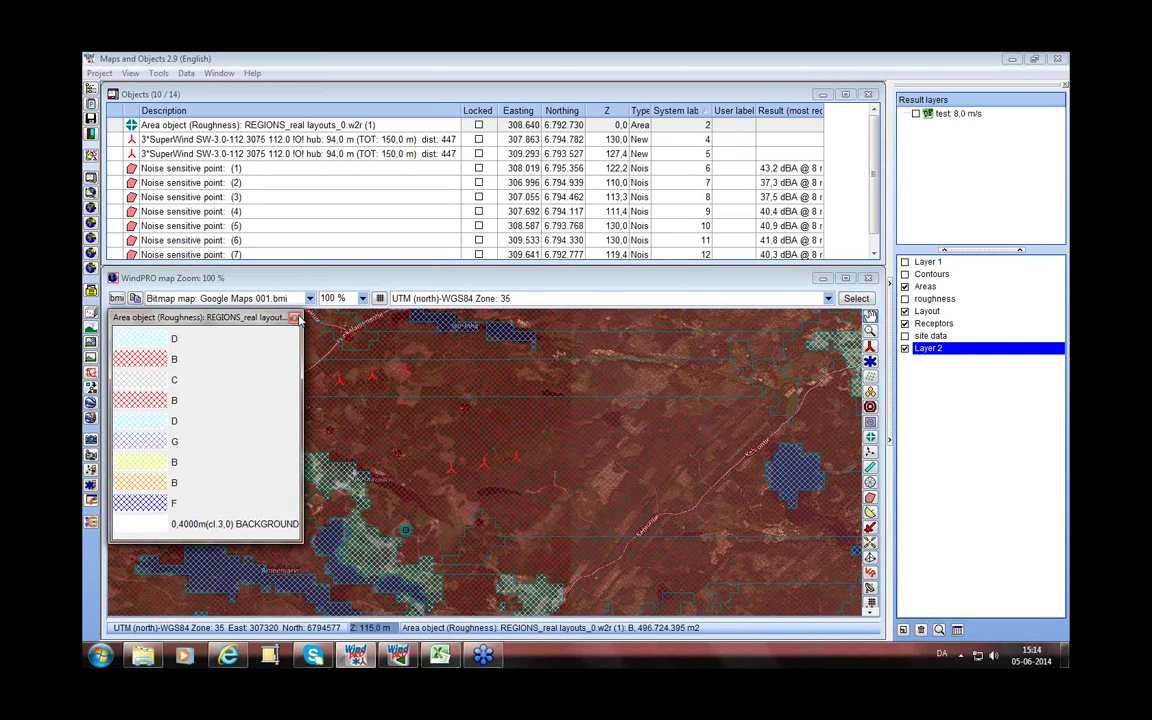
left_click(294, 317)
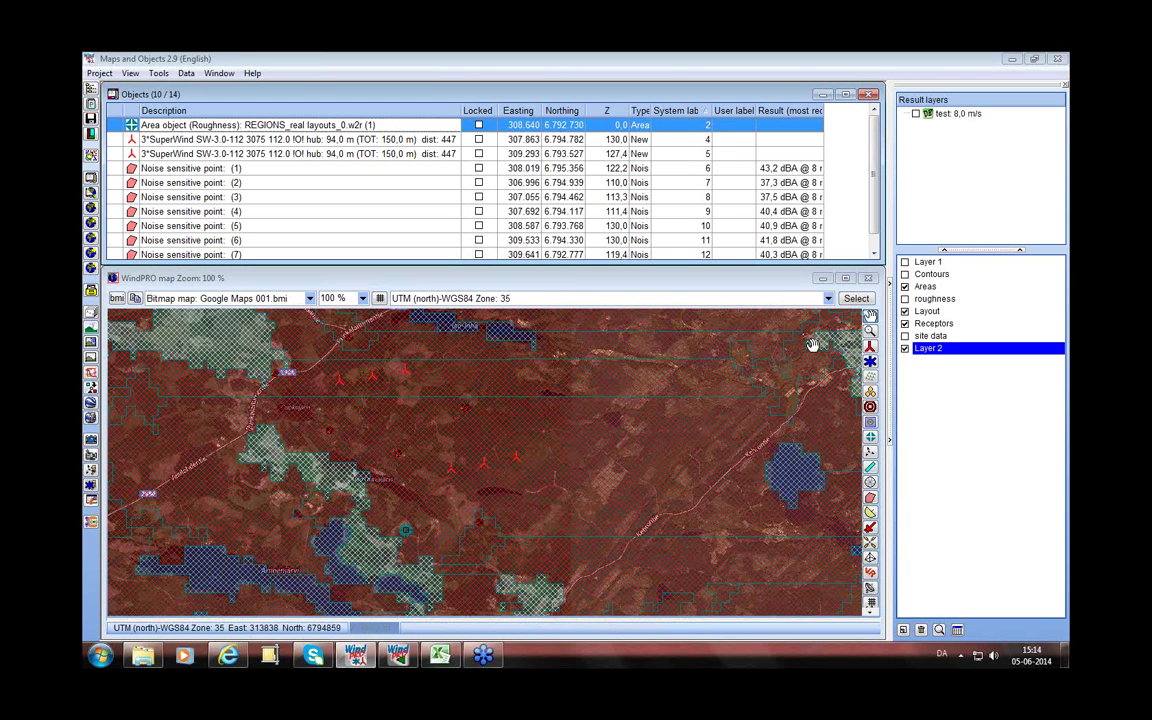
key("Delete")
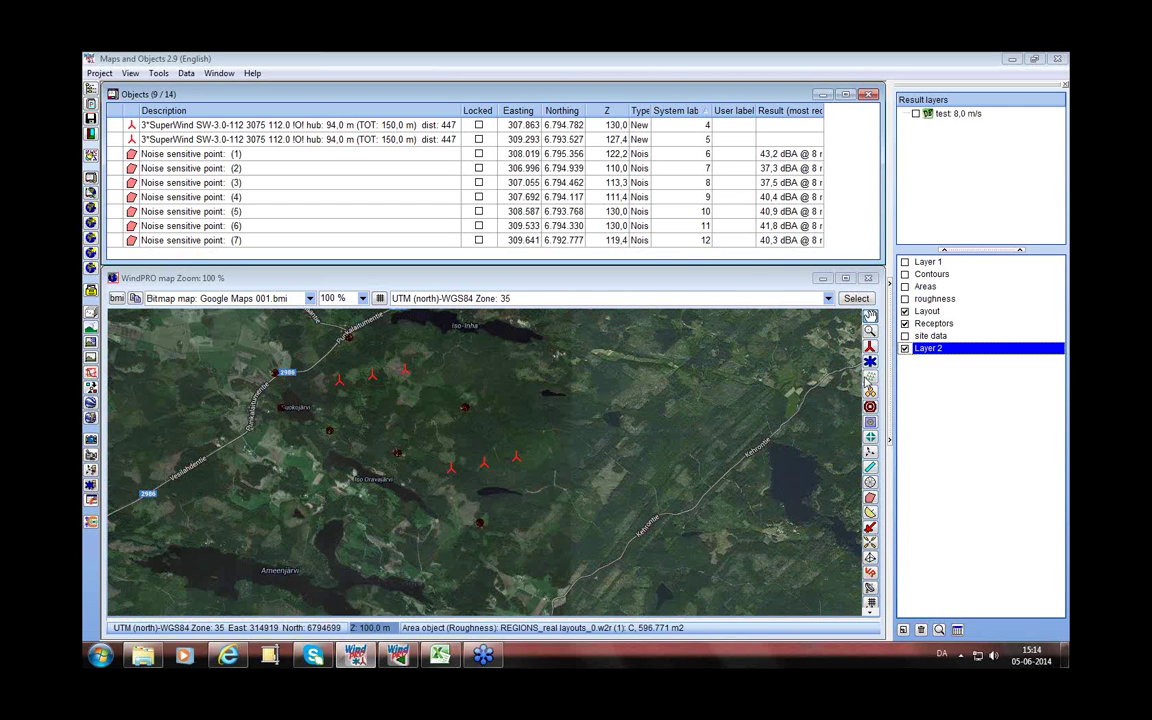
- Start a NORD2000 detailed noise calculation named "Wind from west" and check which layers and new turbines it uses
left_click(397, 655)
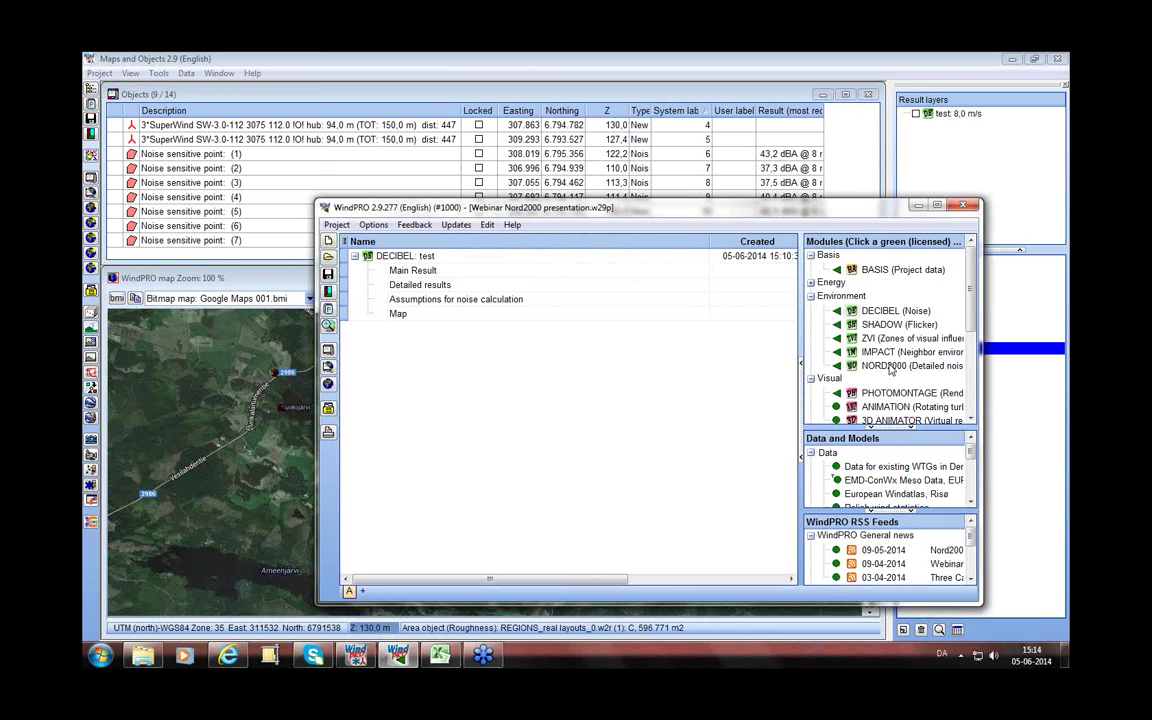
double_click(890, 366)
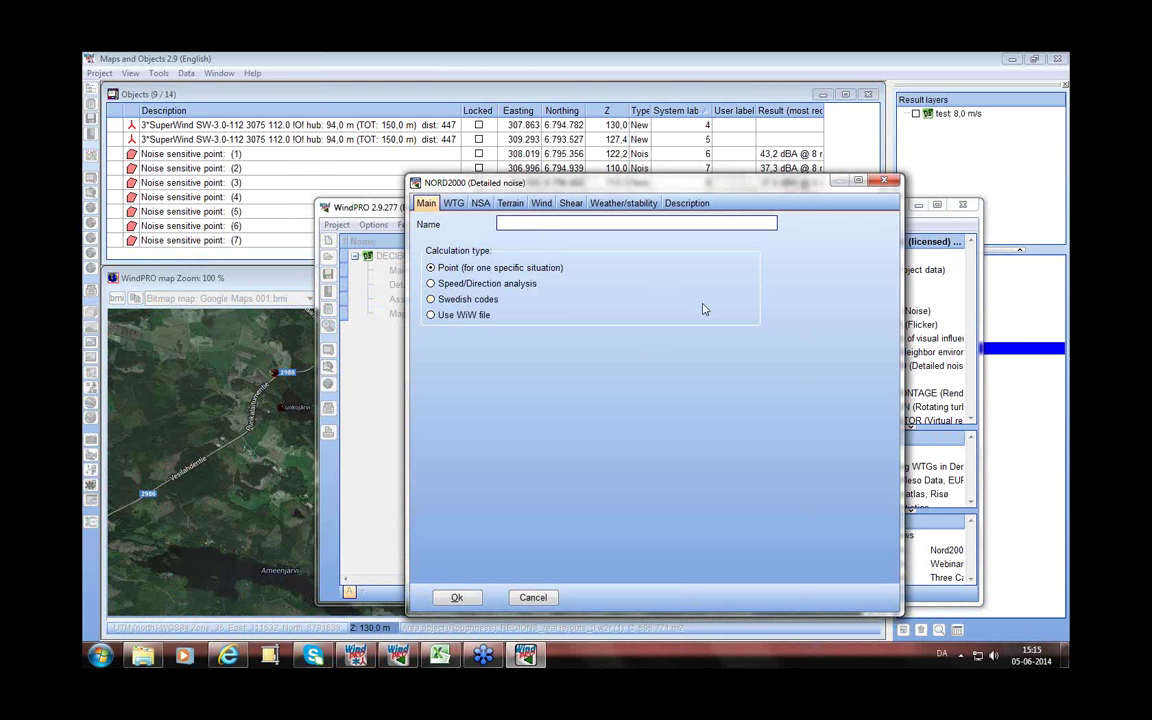
type("Wind from west")
left_click(454, 204)
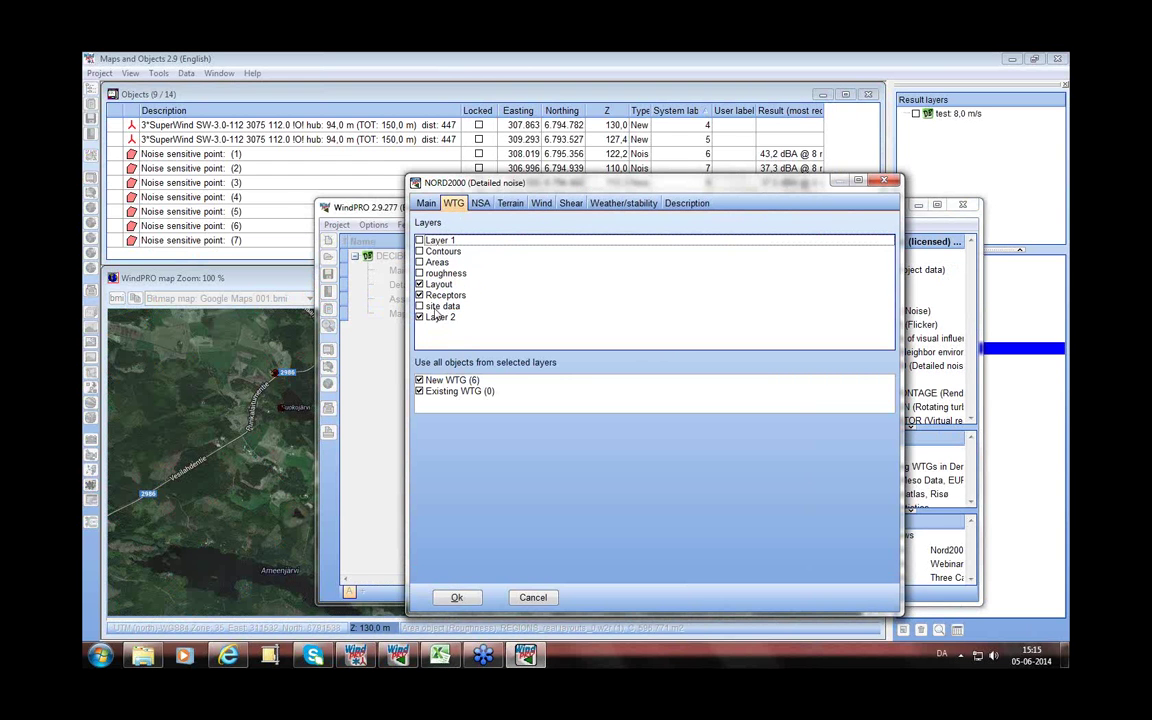
left_click(432, 381)
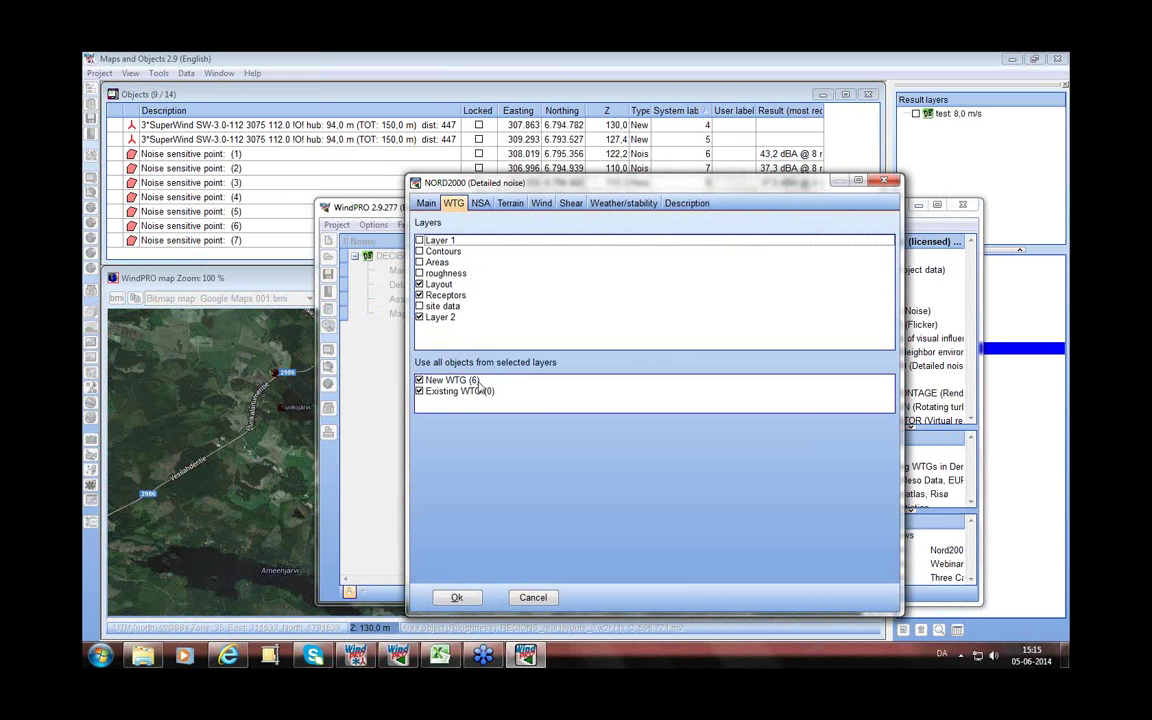
- Check the noise sensitive areas, then base elevation on the height contour line object, roughness and terrain type on the roughness area object, with January as month
left_click(481, 204)
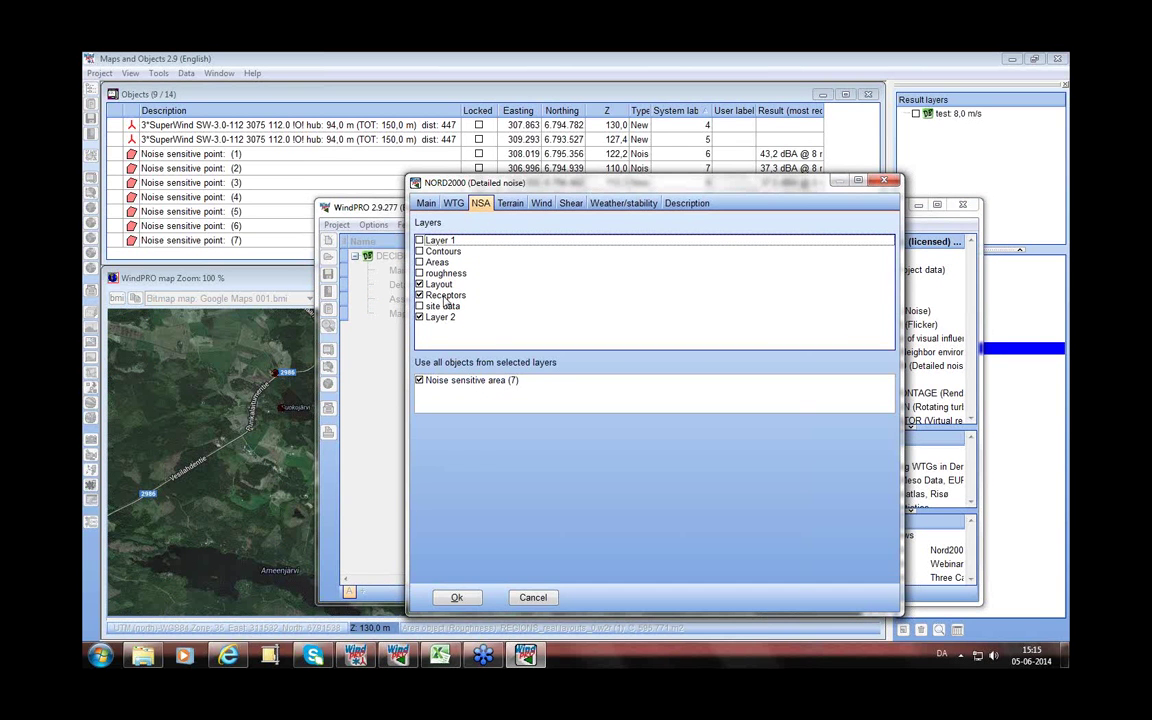
left_click(510, 203)
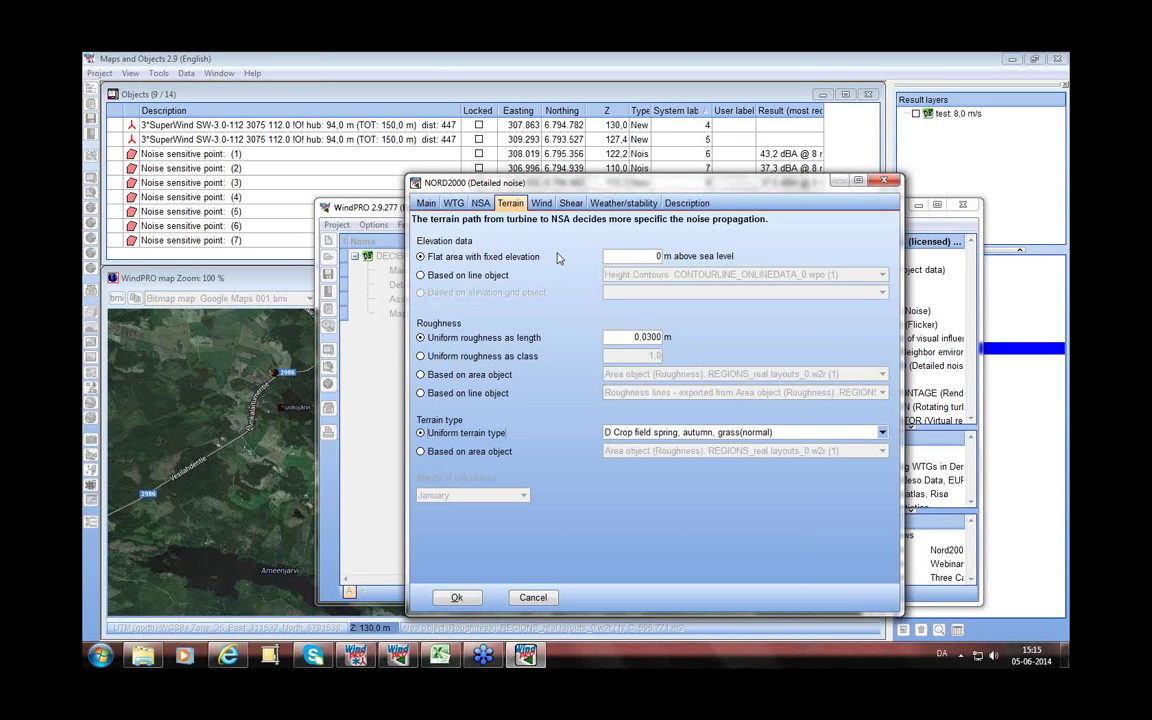
left_click(421, 275)
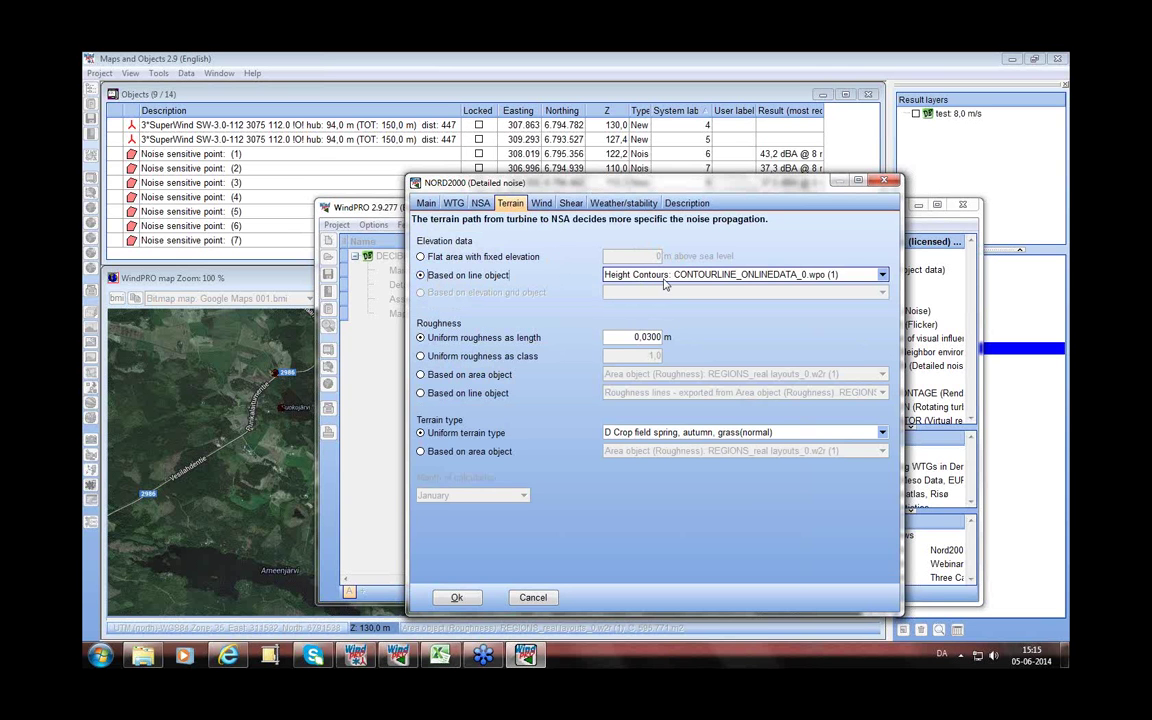
left_click(460, 375)
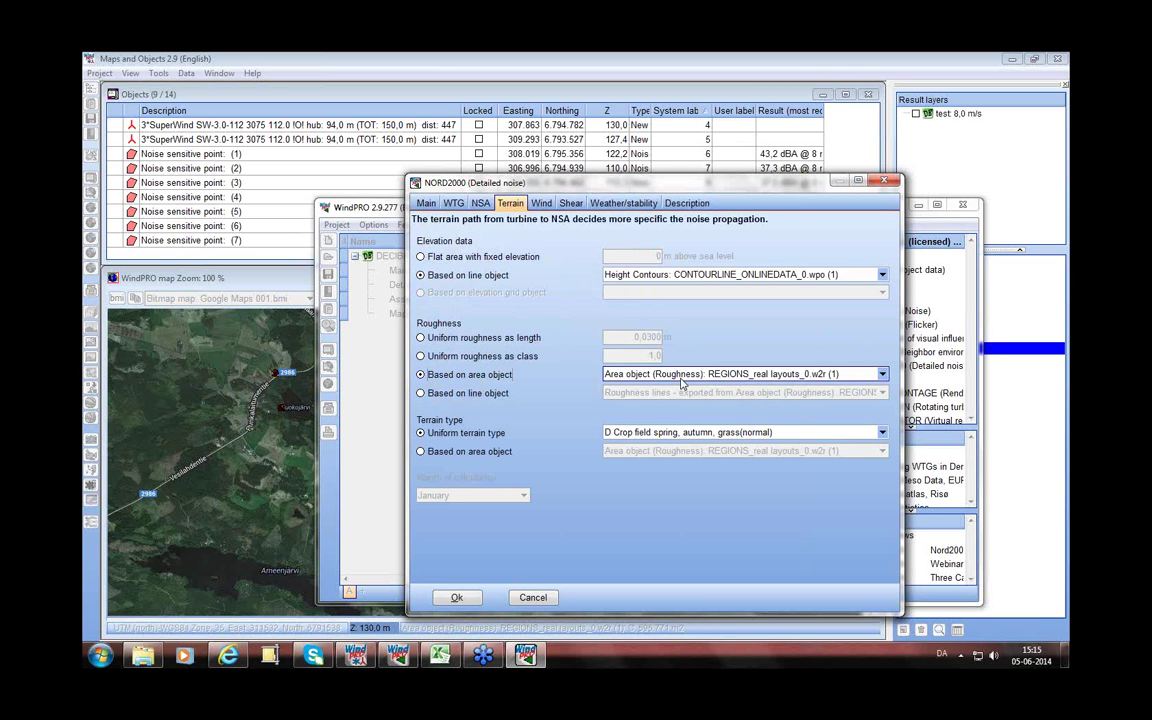
left_click(420, 452)
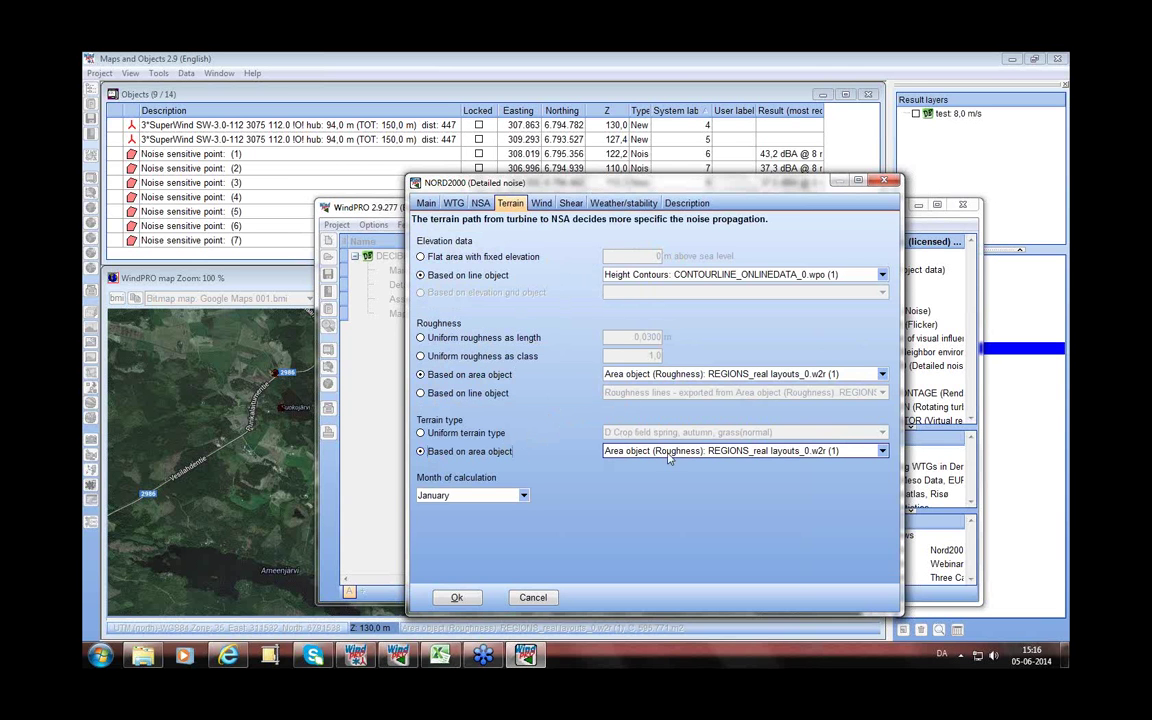
left_click(883, 452)
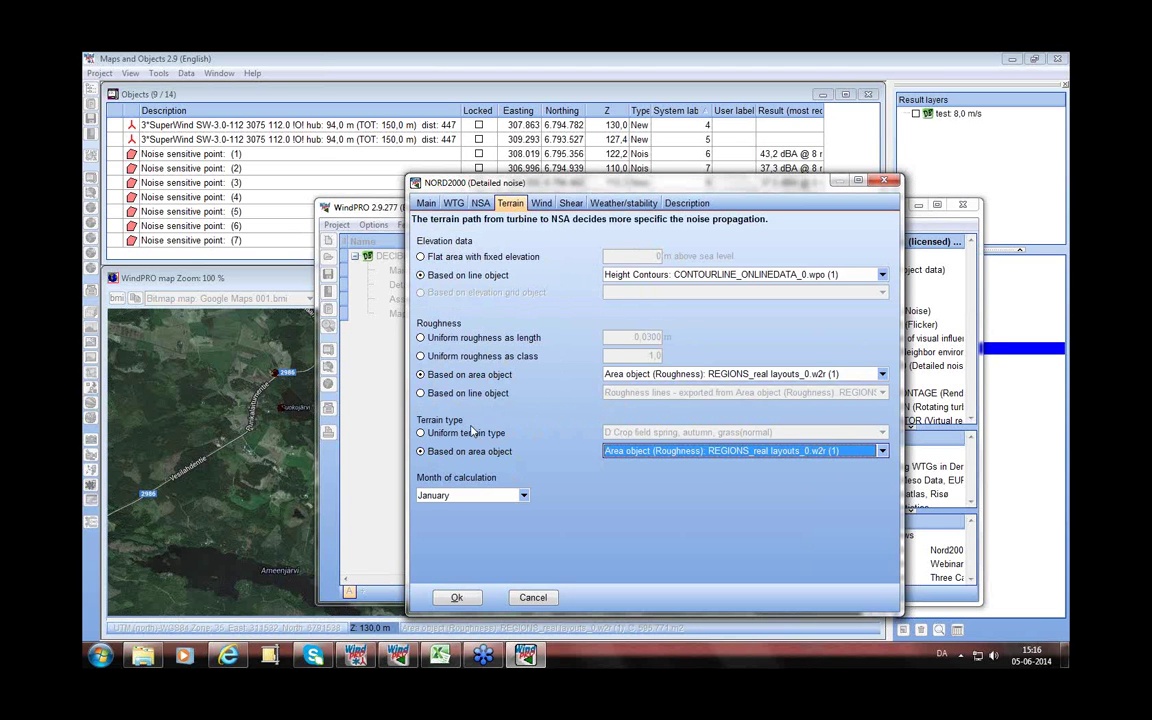
left_click(523, 495)
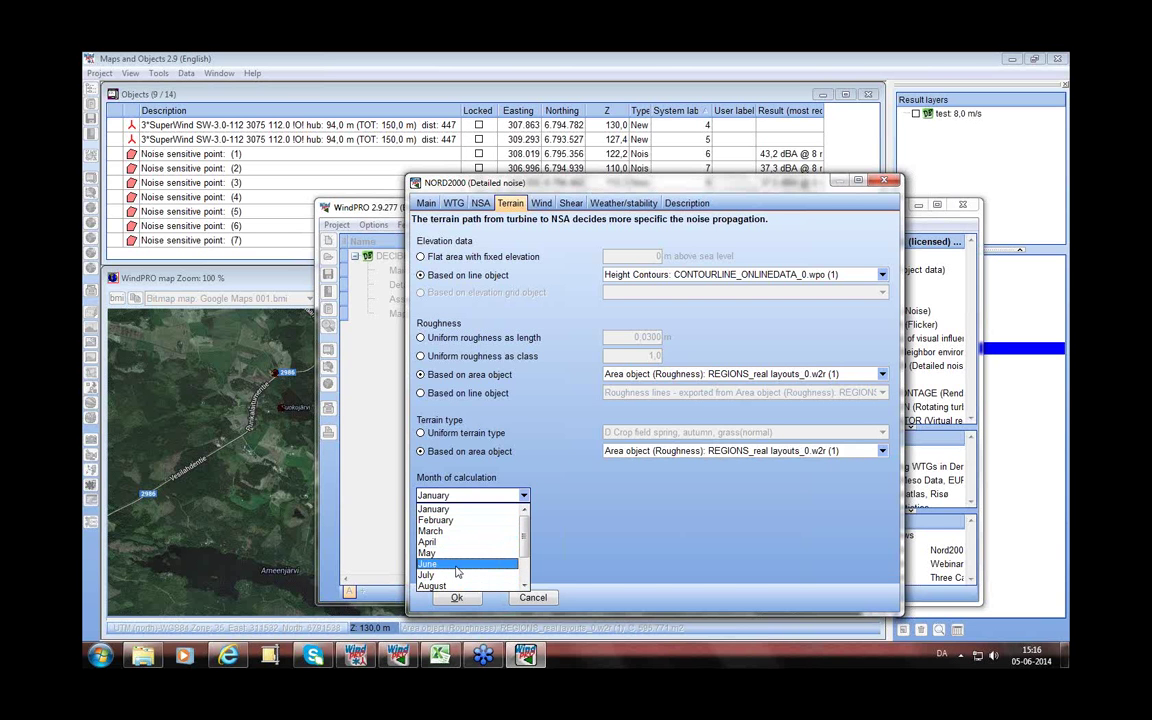
left_click(461, 512)
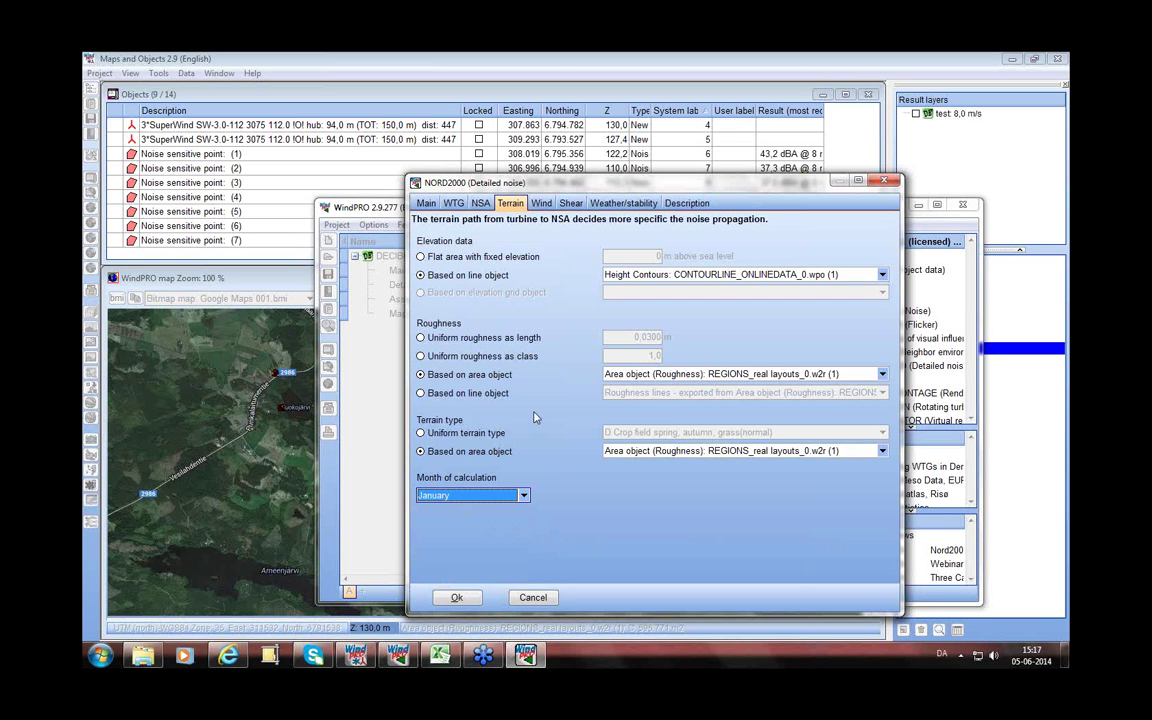
- Set the calculation wind direction to 270 degrees and check the height above ground for the receiver wind speed
left_click(541, 204)
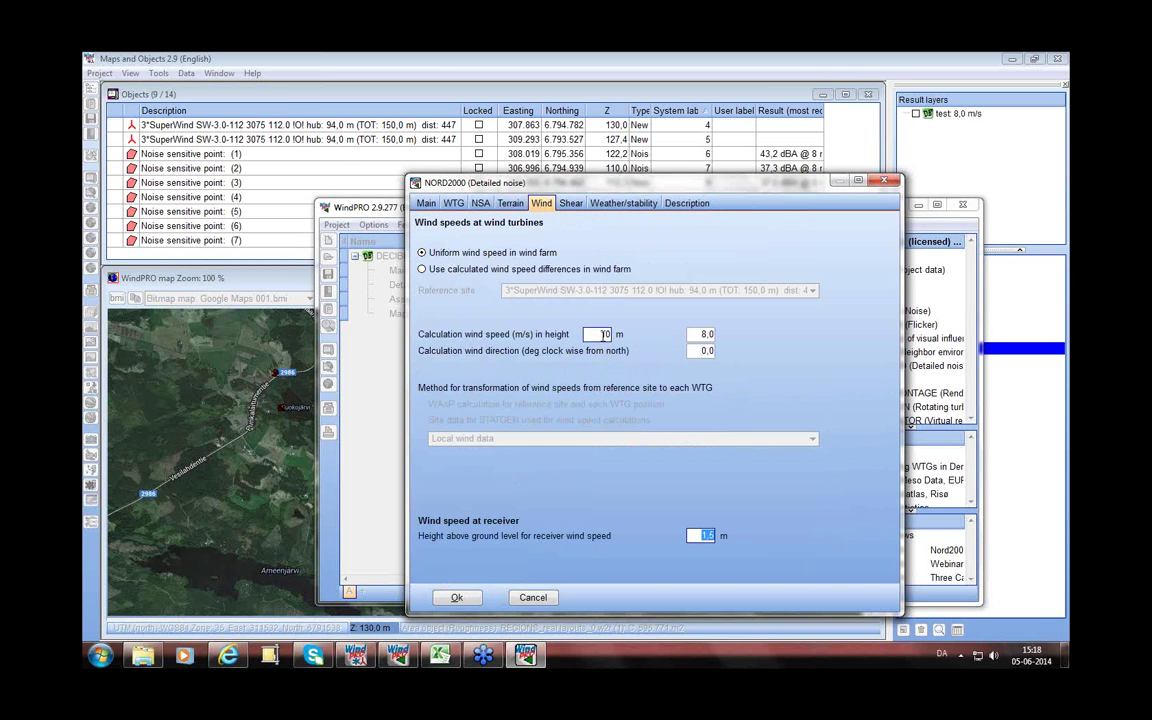
left_click(712, 351)
type("270")
left_click(704, 535)
left_click_drag(703, 535, 727, 540)
- Review the wind shear options and set the relative humidity to 70 % in the weather settings
left_click(572, 204)
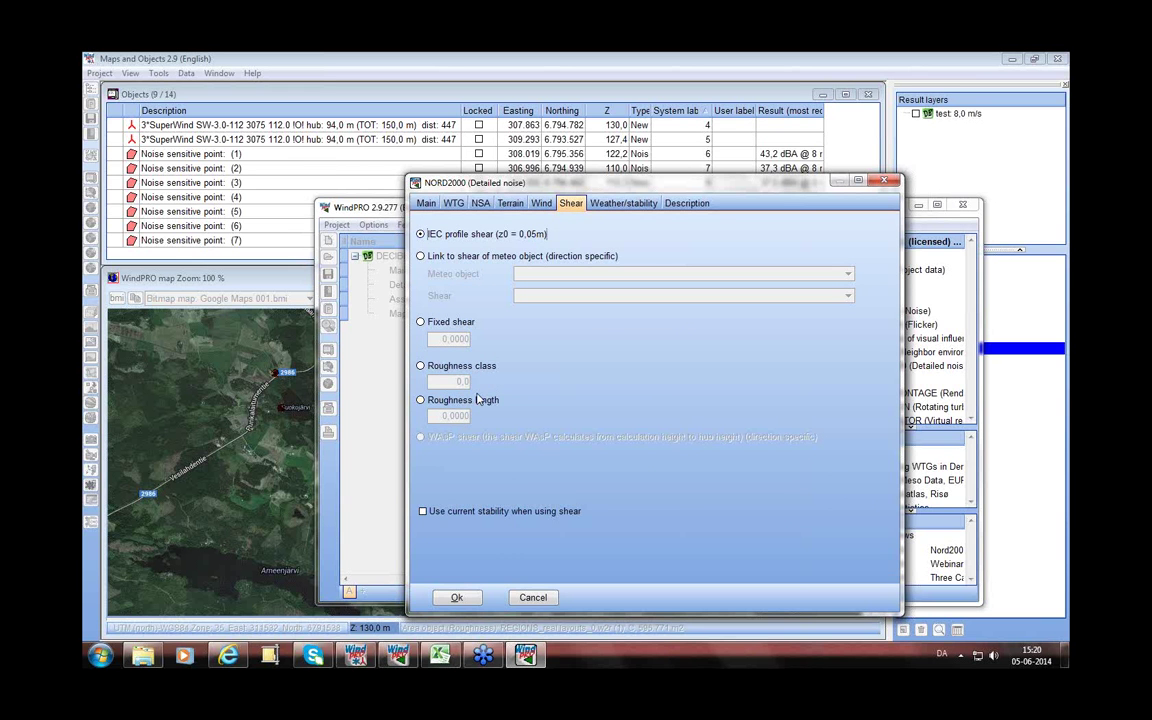
left_click(618, 204)
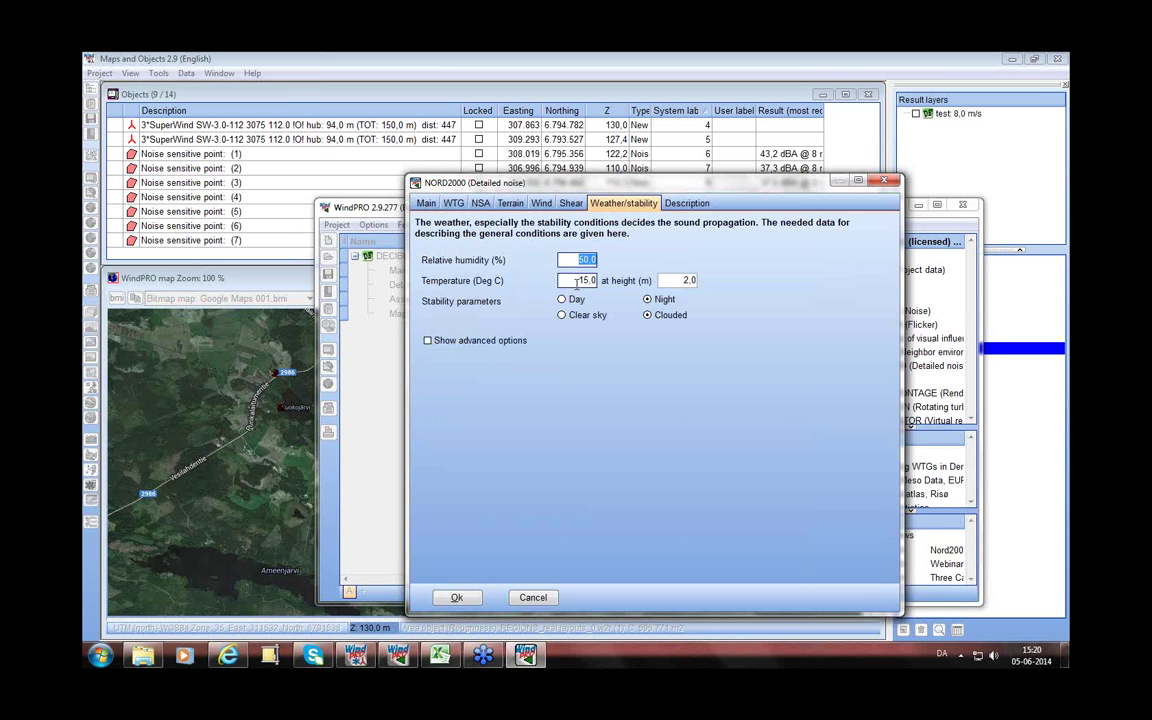
type("70")
key("Tab")
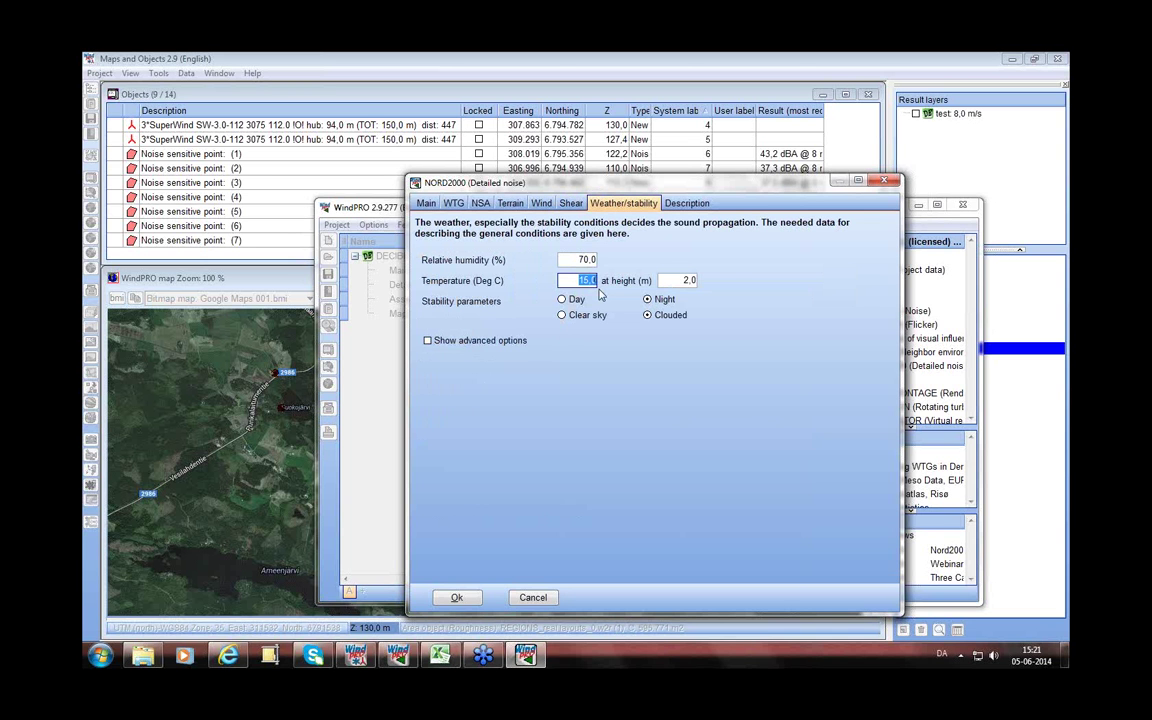
left_click(570, 203)
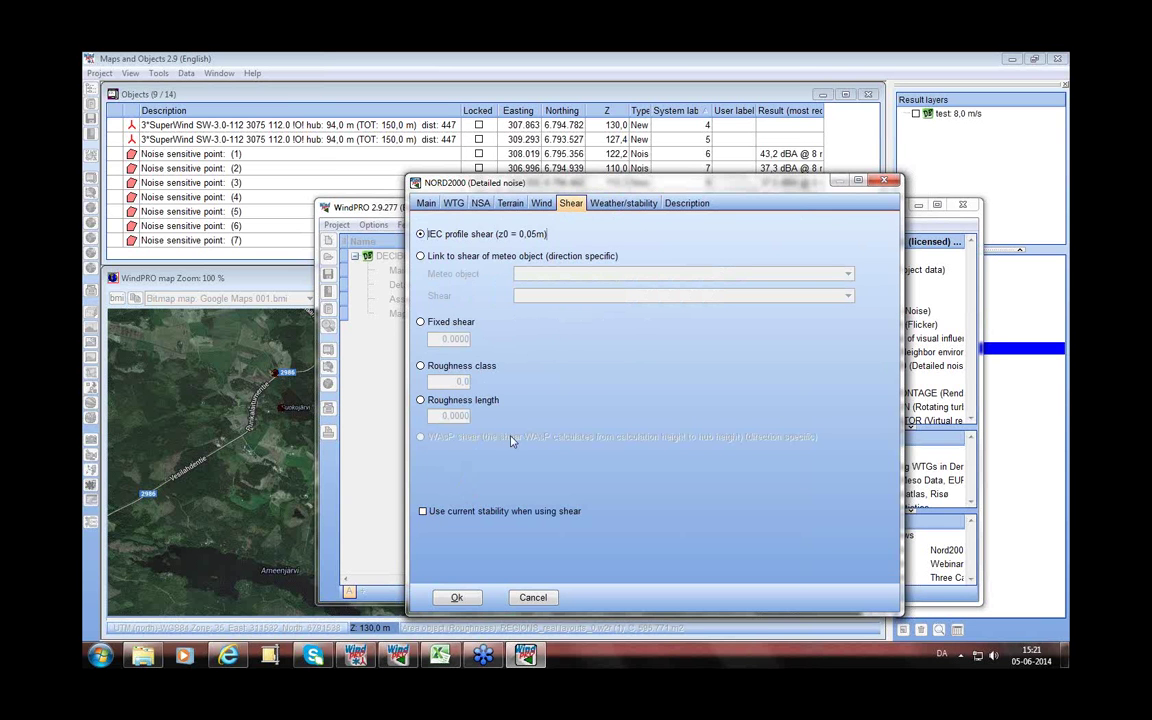
left_click(621, 204)
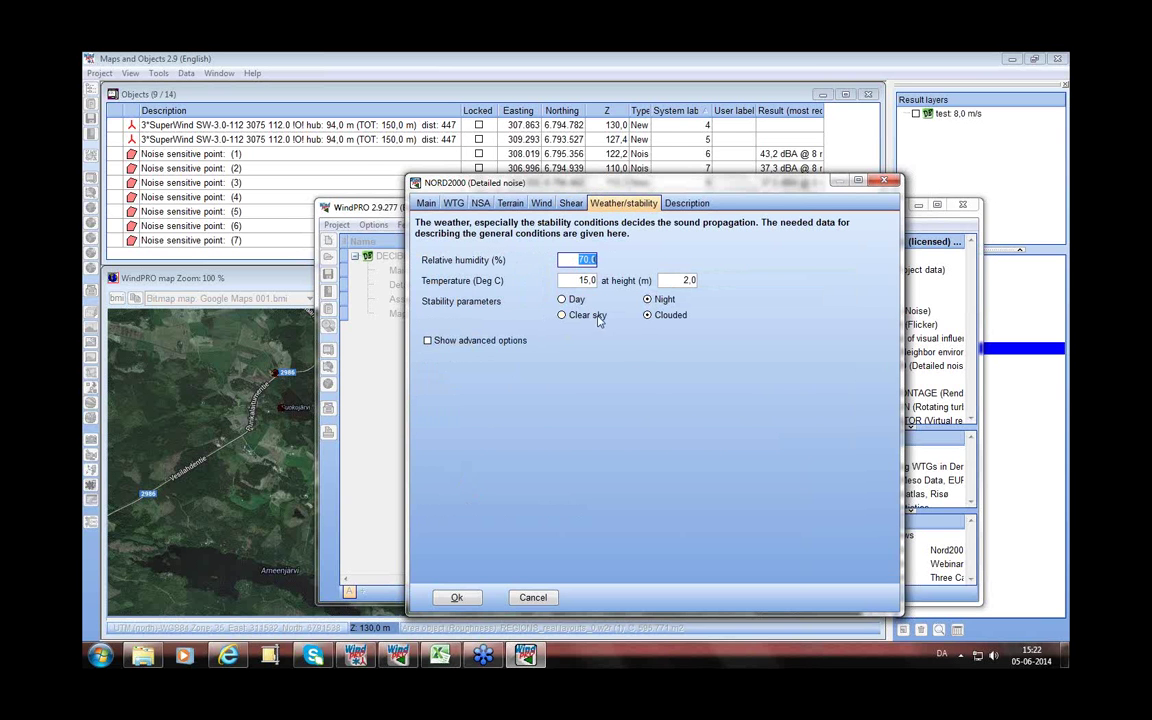
- Compare the advanced weather parameters for different day, night and sky conditions, then restore Night and Clouded and hide the advanced options
left_click(427, 341)
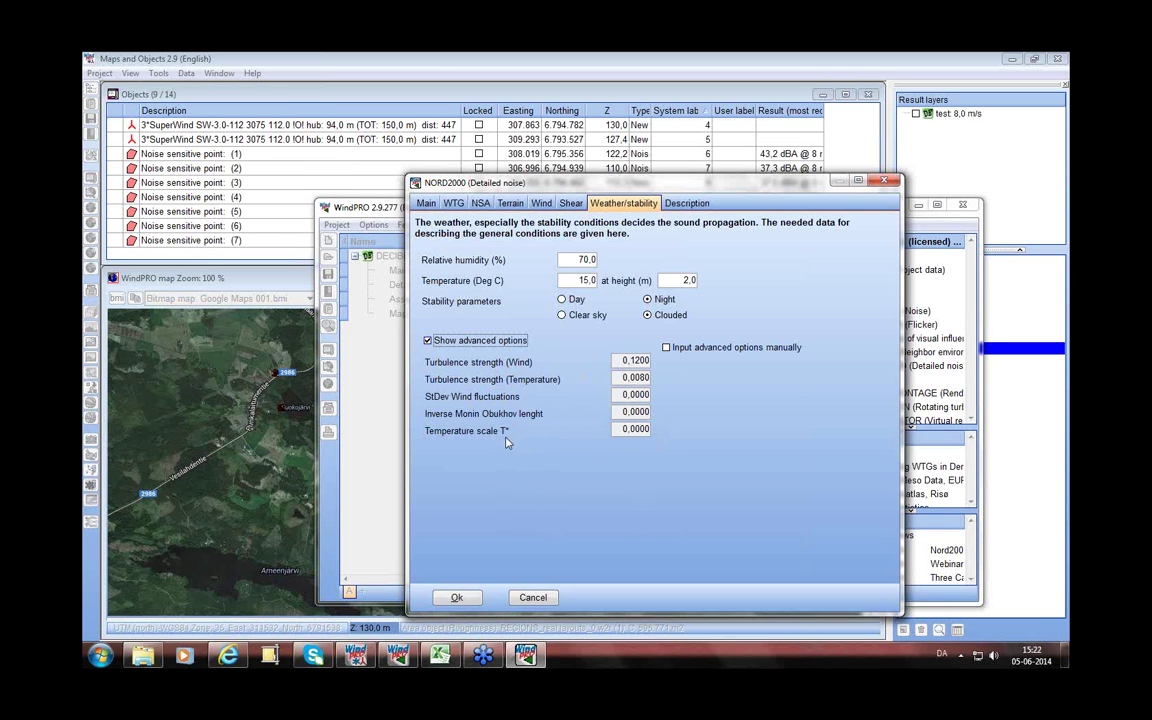
left_click(588, 315)
left_click(648, 315)
left_click(647, 299)
left_click(570, 316)
left_click(646, 429)
left_click(562, 300)
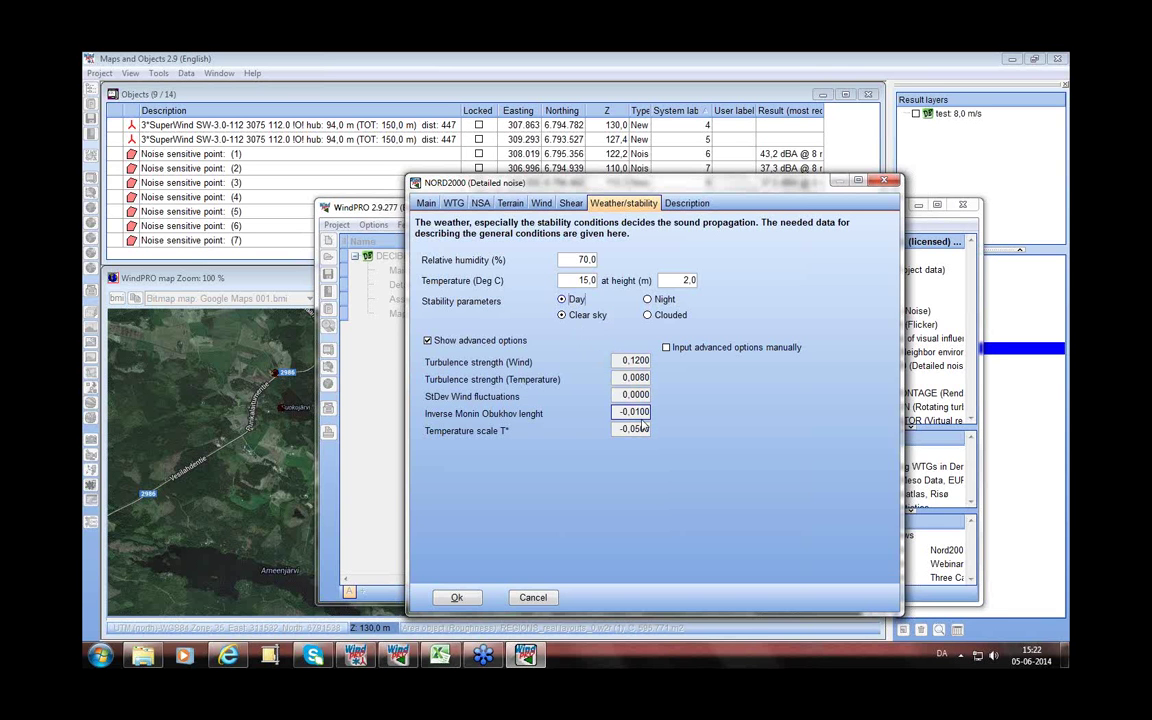
left_click(647, 299)
left_click(647, 315)
left_click(427, 341)
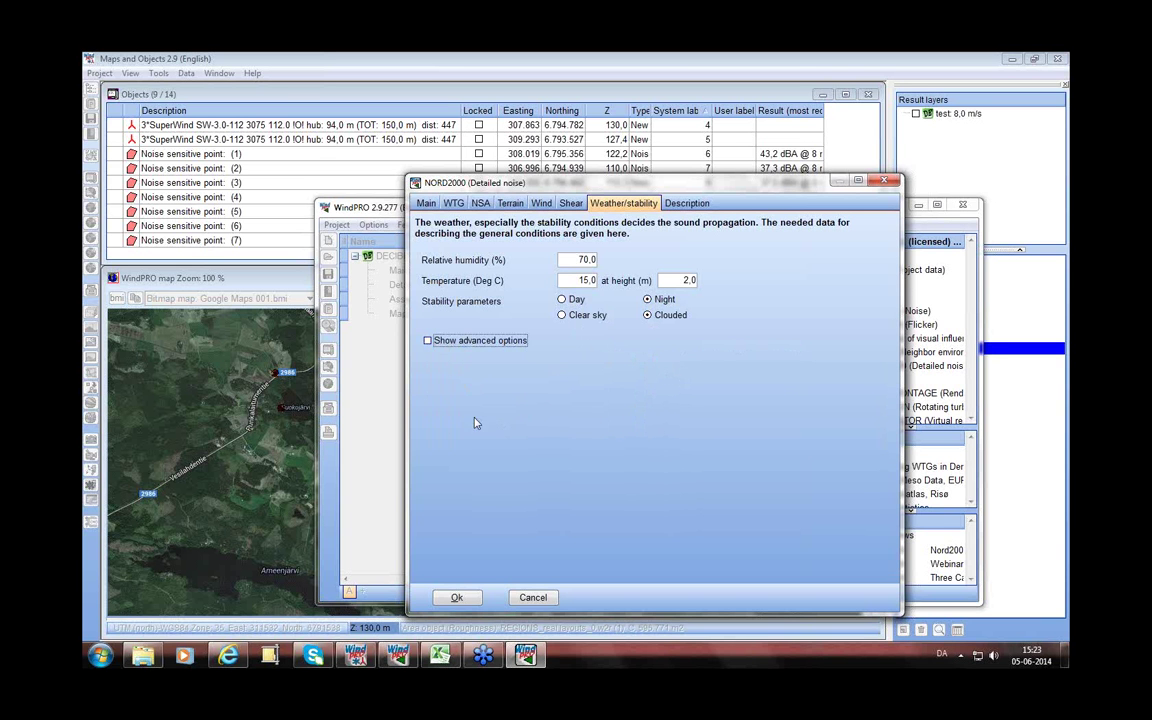
- Run the "Wind from west" NORD2000 calculation and open a preview of its full report
left_click(459, 598)
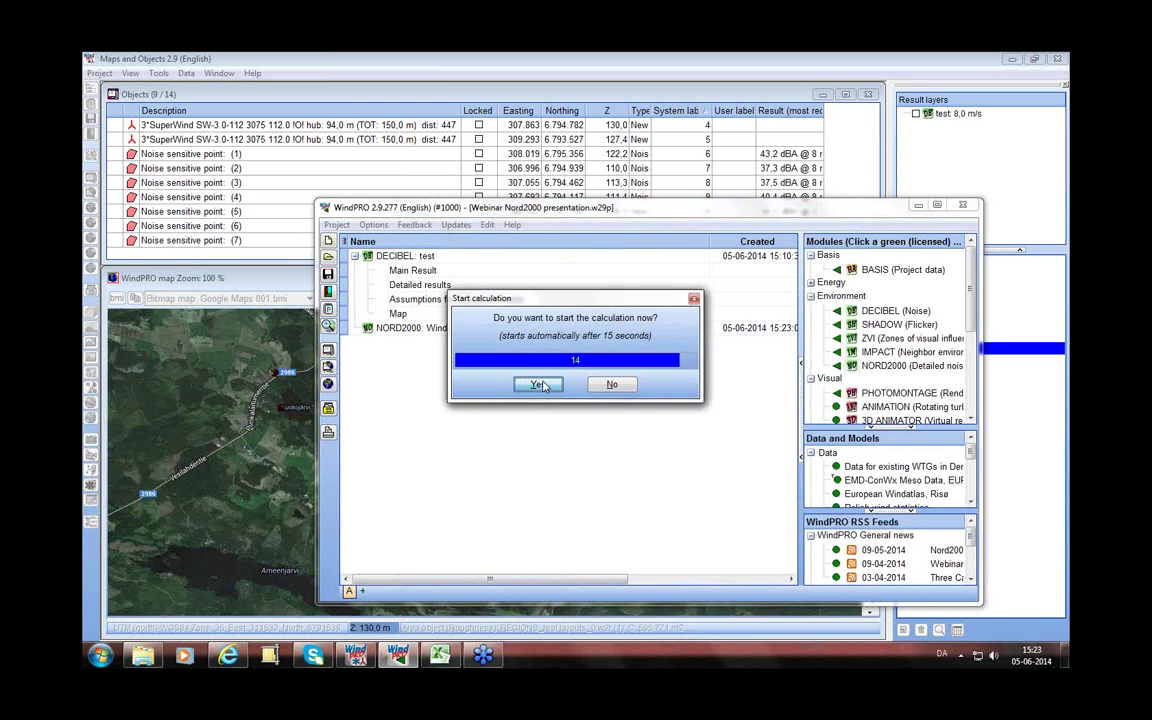
left_click(541, 384)
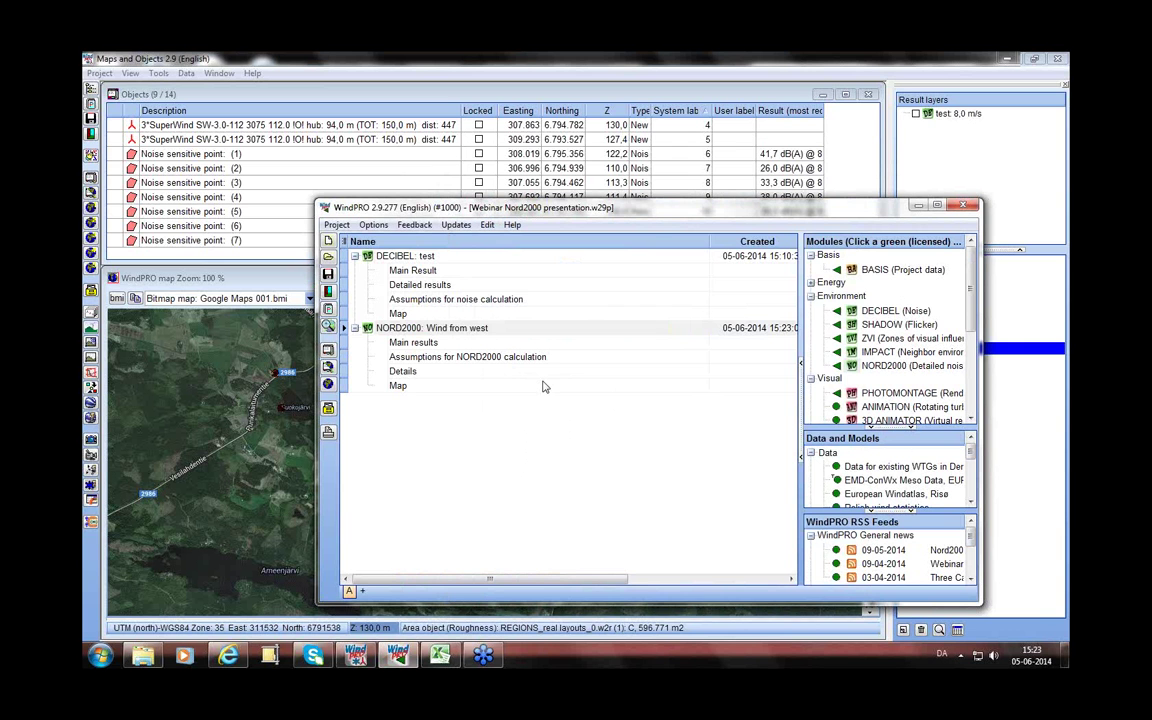
left_click_drag(589, 579, 422, 393)
right_click(430, 332)
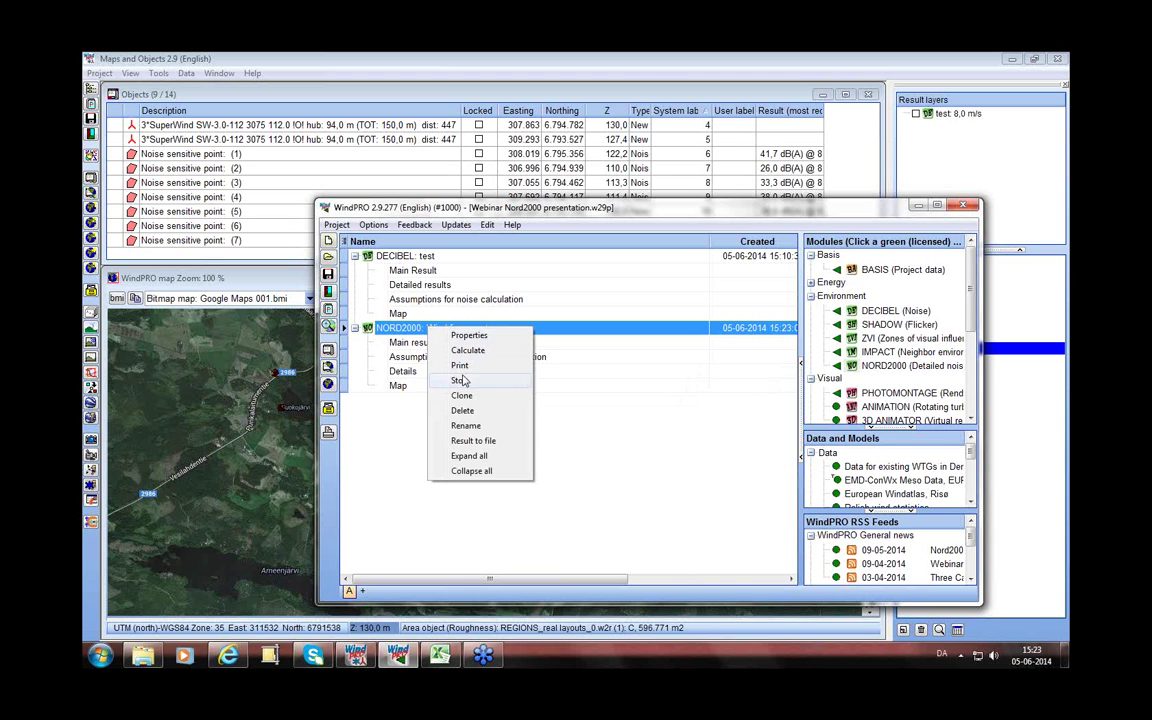
left_click(461, 368)
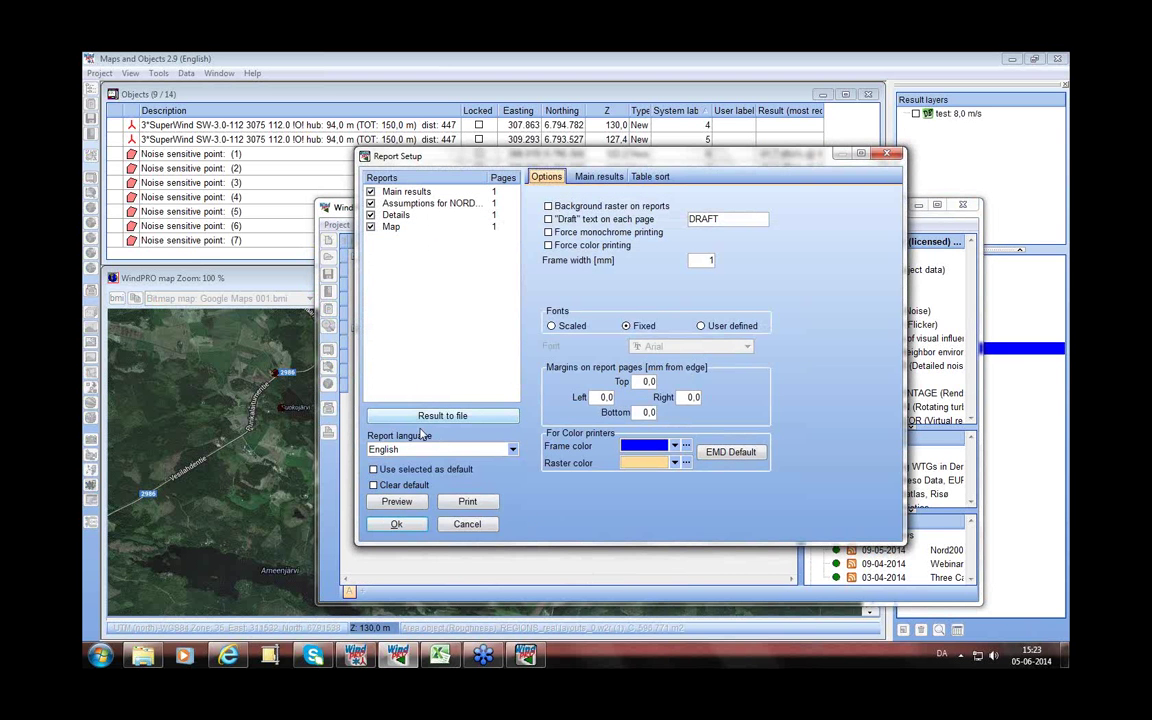
left_click(404, 504)
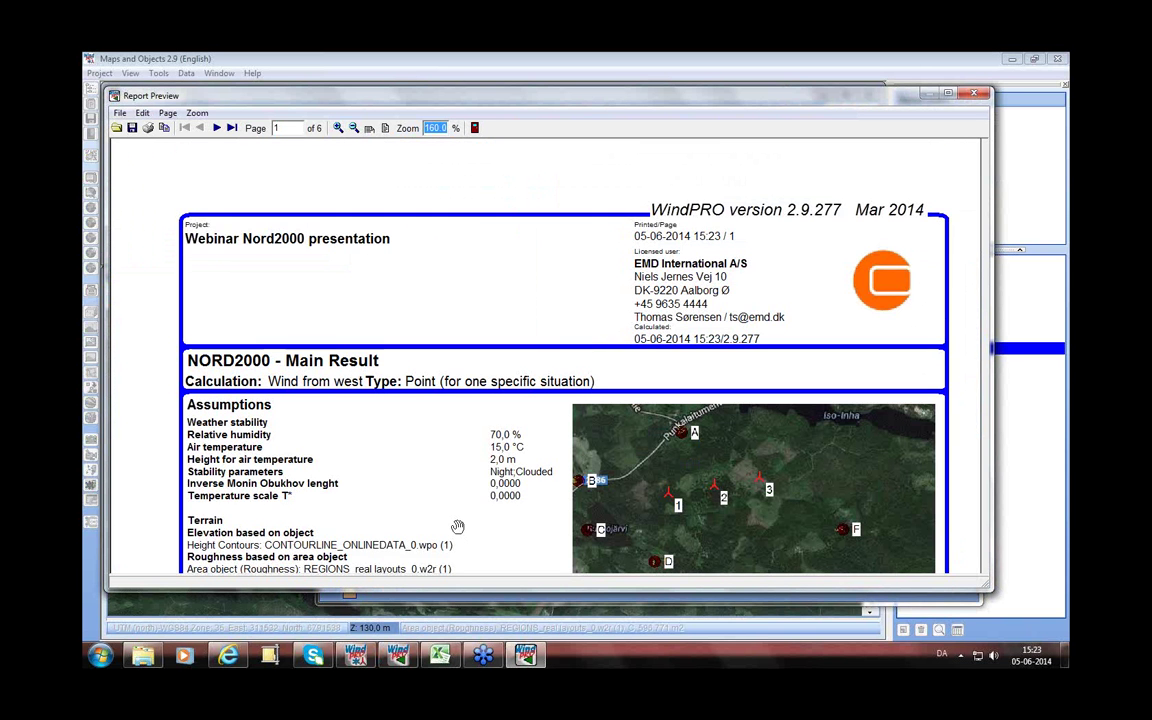
- Examine the report's main result page with the receptor sound levels, and the assumptions pages with the turbine's octave data
left_click_drag(457, 527, 466, 264)
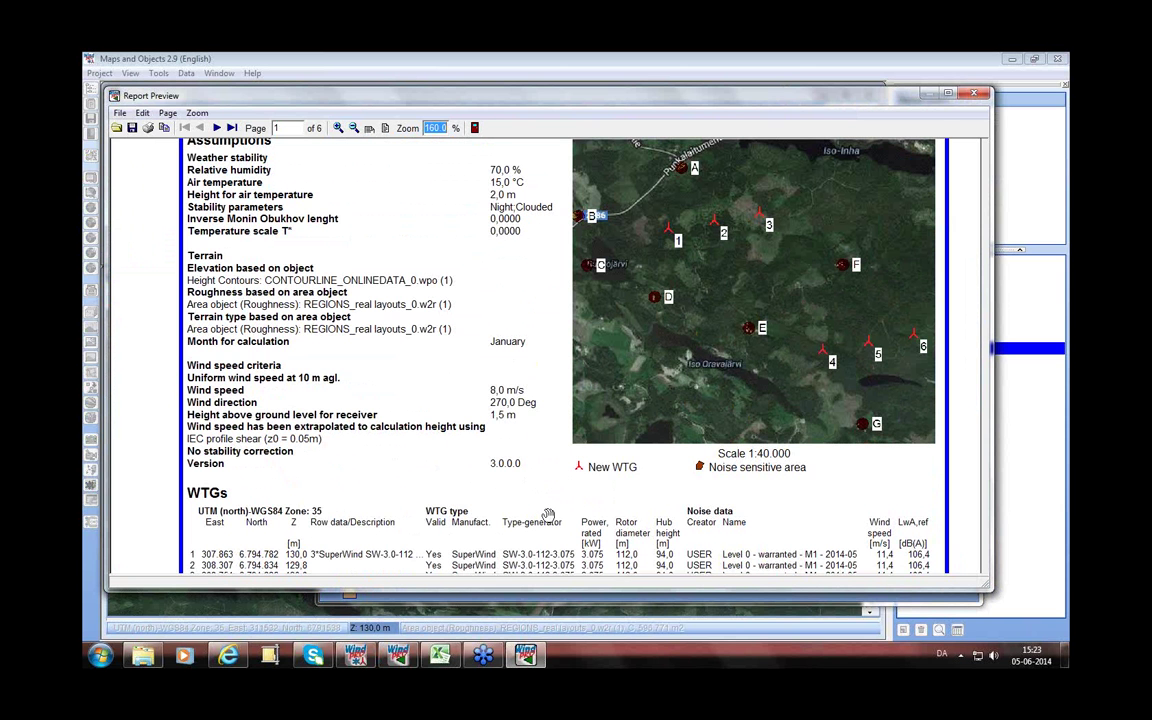
left_click_drag(548, 514, 535, 341)
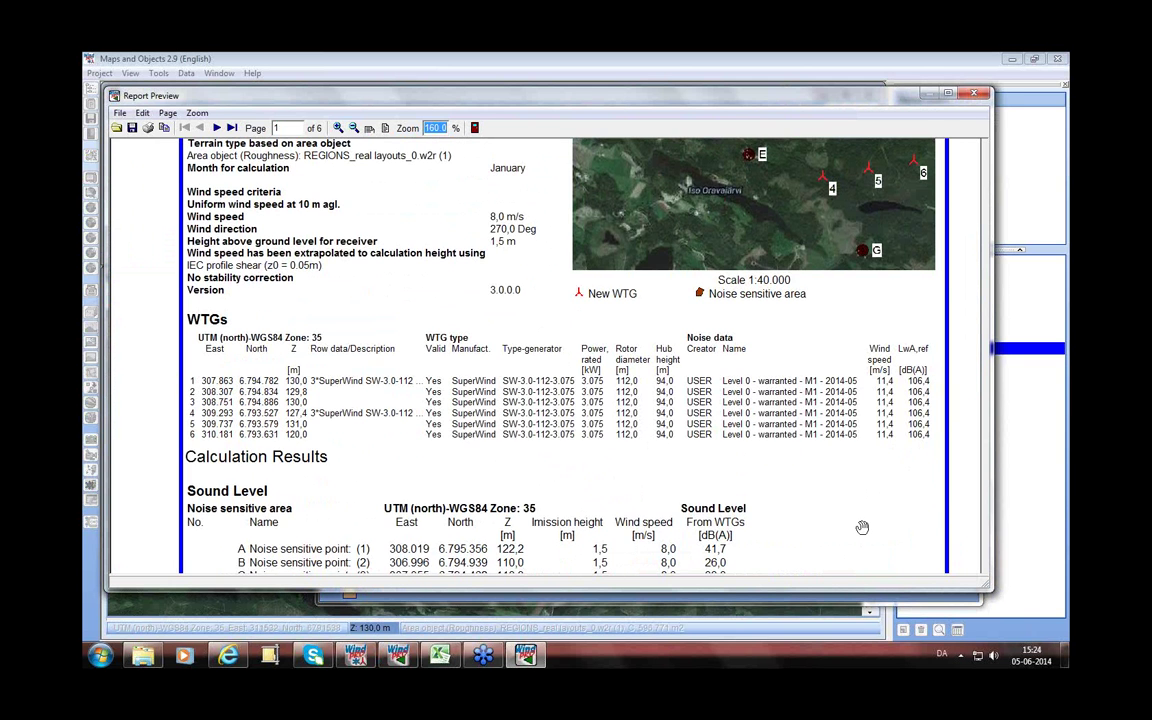
left_click_drag(862, 528, 841, 350)
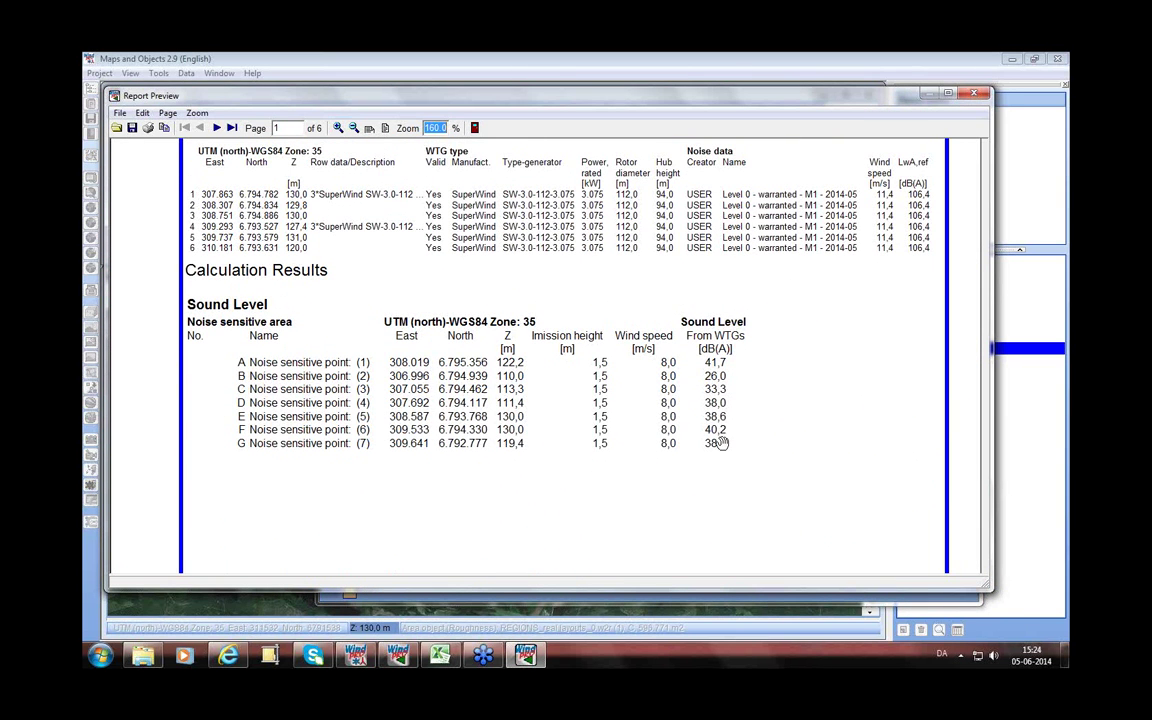
left_click(217, 128)
scroll(427, 411, "down", 5)
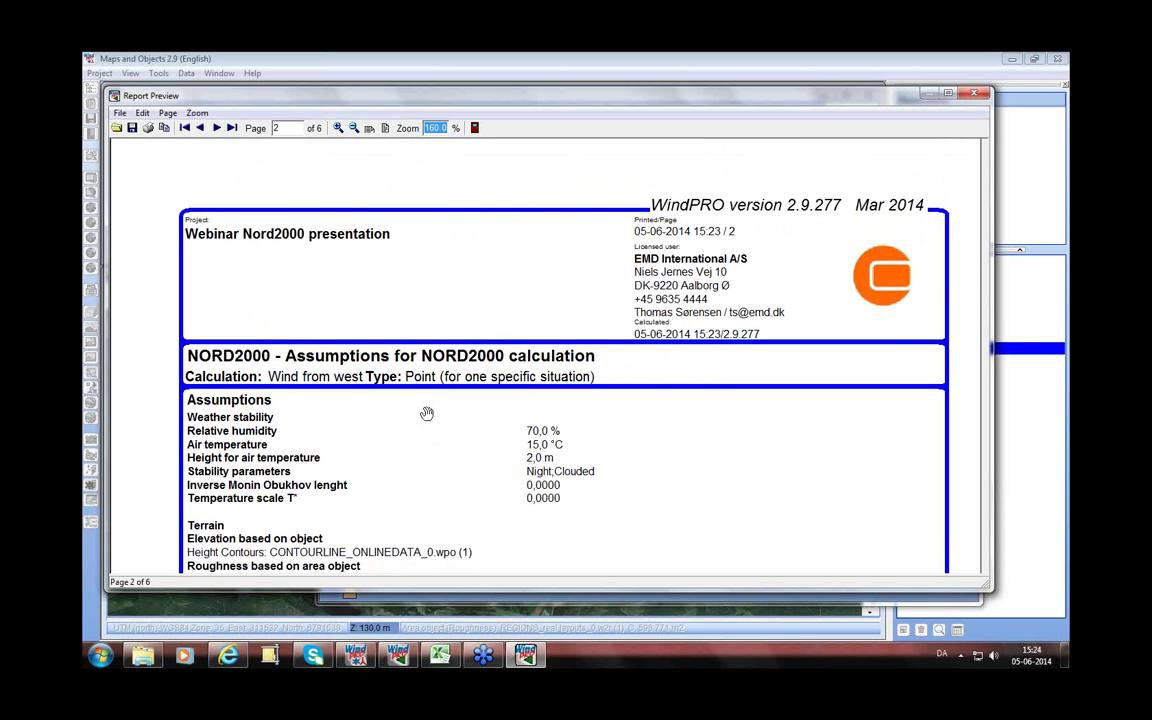
scroll(483, 385, "down", 6)
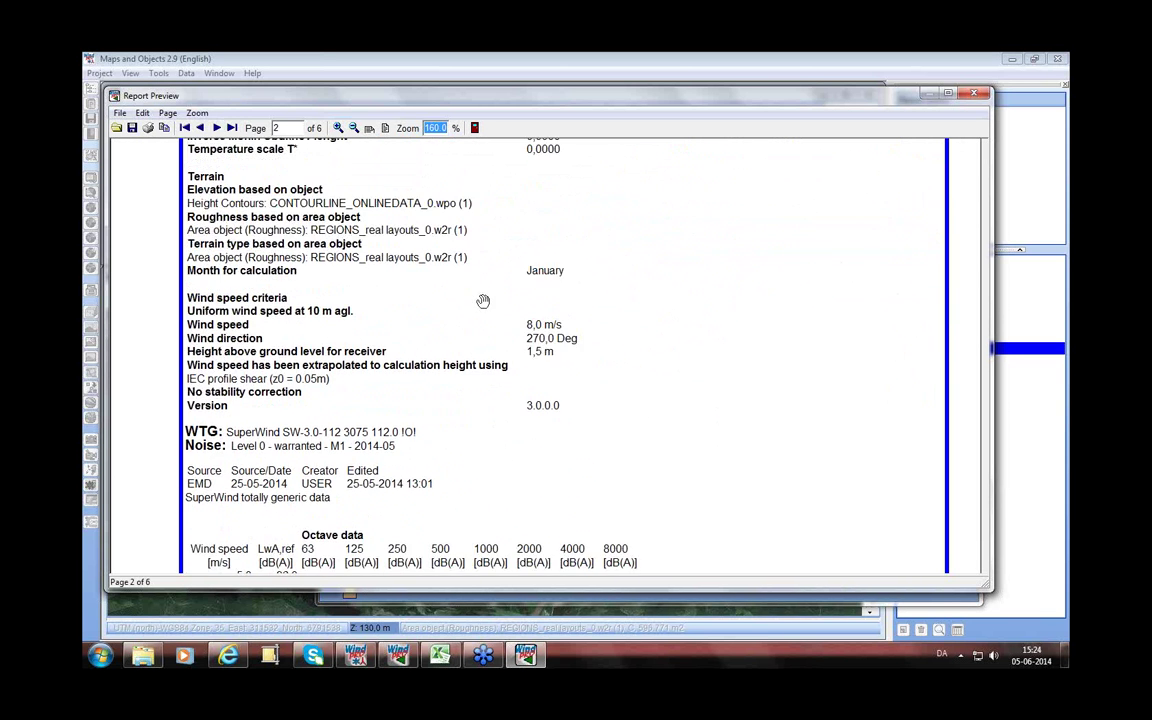
scroll(536, 413, "down", 3)
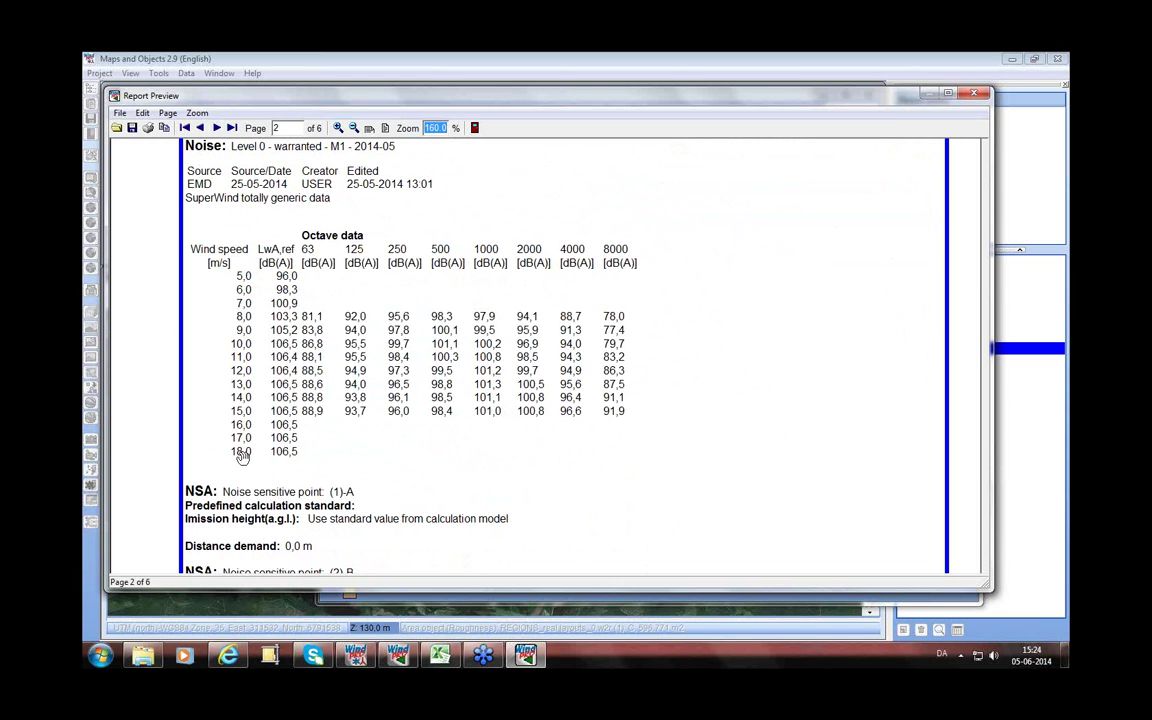
left_click(217, 128)
scroll(385, 452, "down", 8)
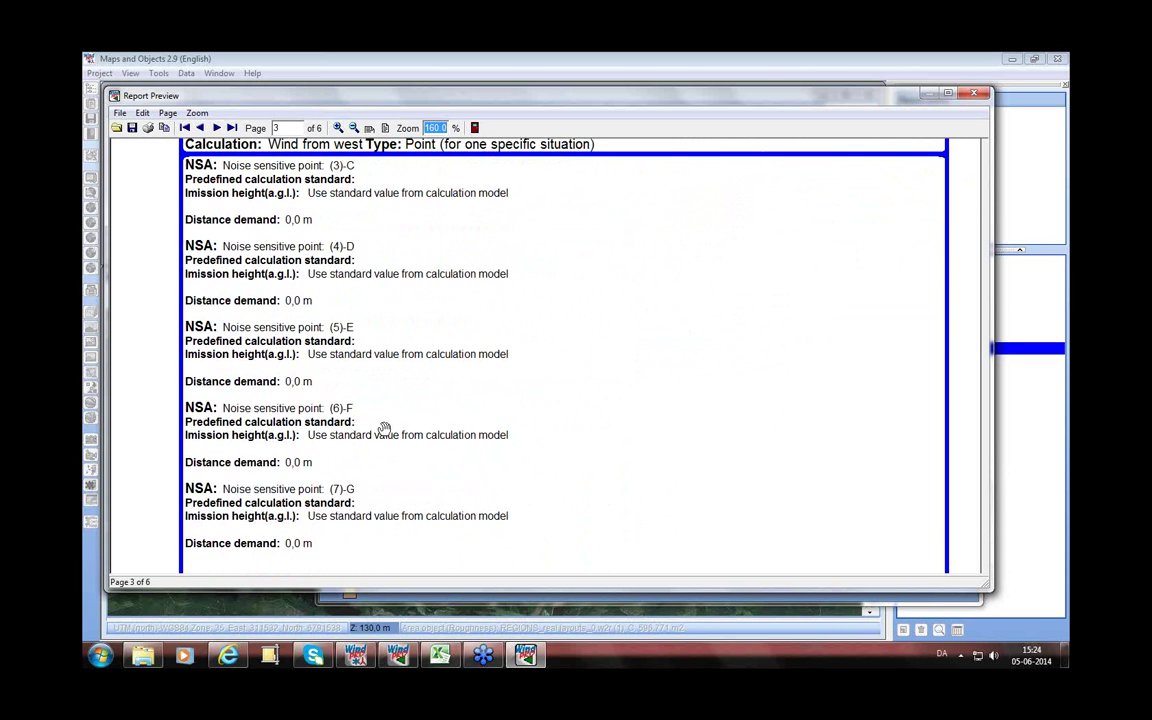
- Examine the report's detailed octave results for each noise sensitive point and the map of turbines and receptors
left_click(218, 128)
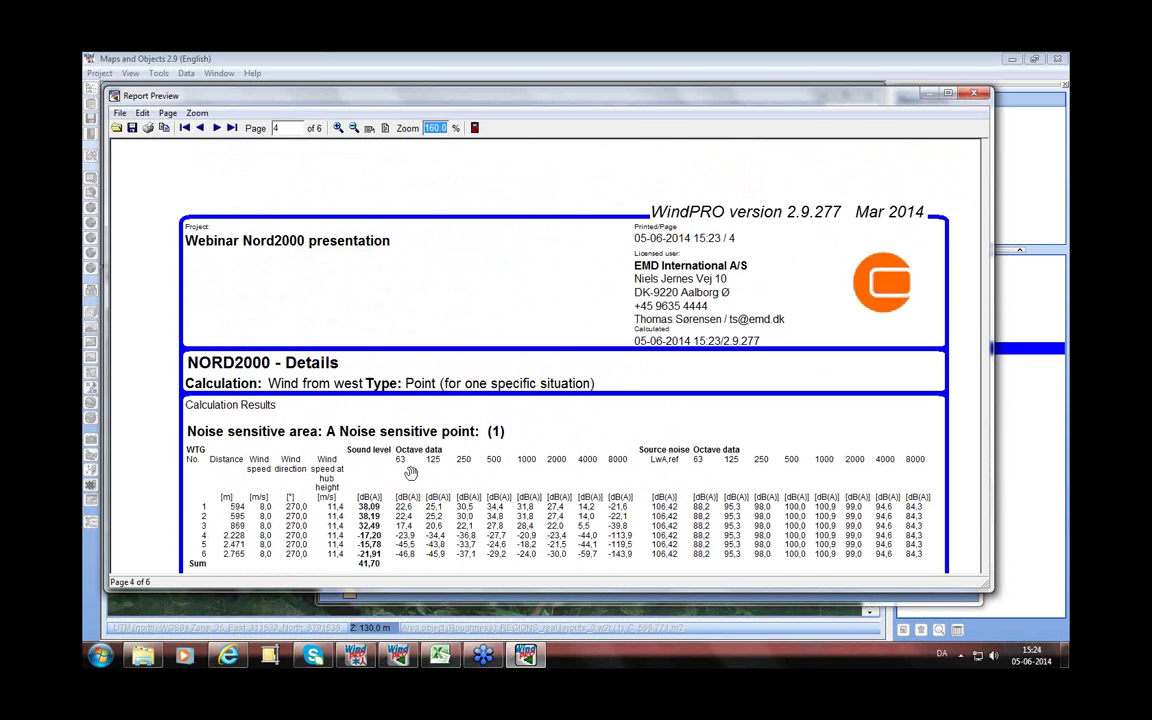
scroll(405, 280, "down", 3)
scroll(405, 280, "down", 1)
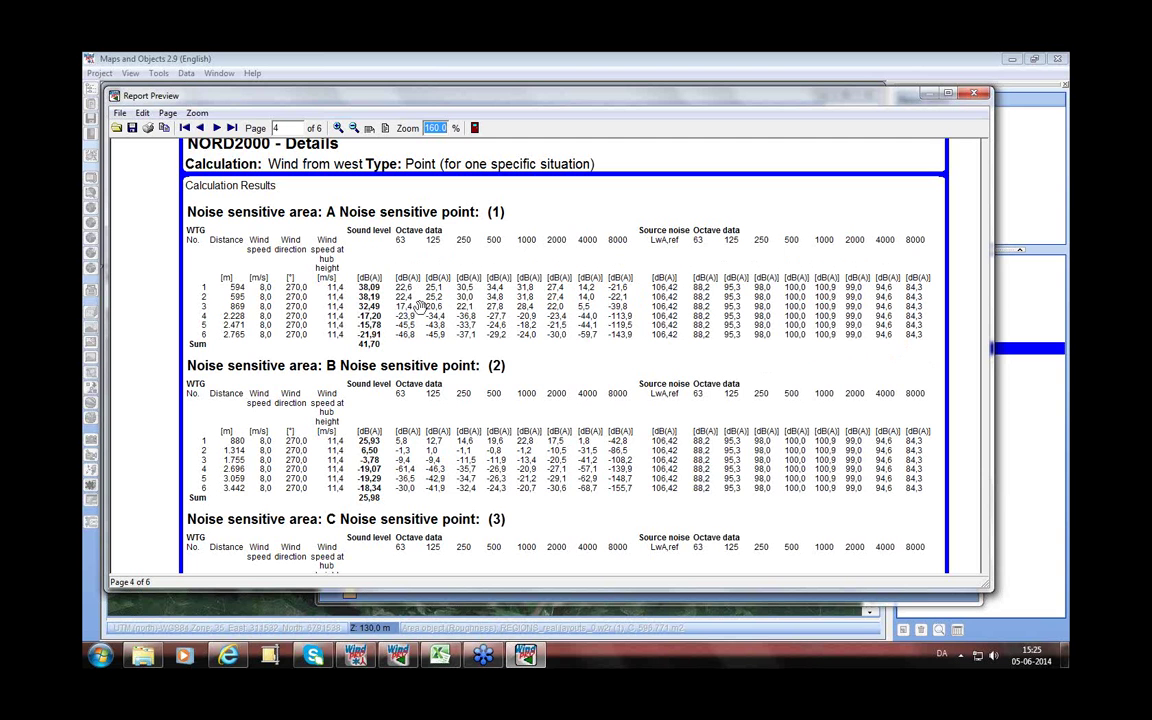
scroll(426, 400, "down", 2)
scroll(470, 397, "down", 10)
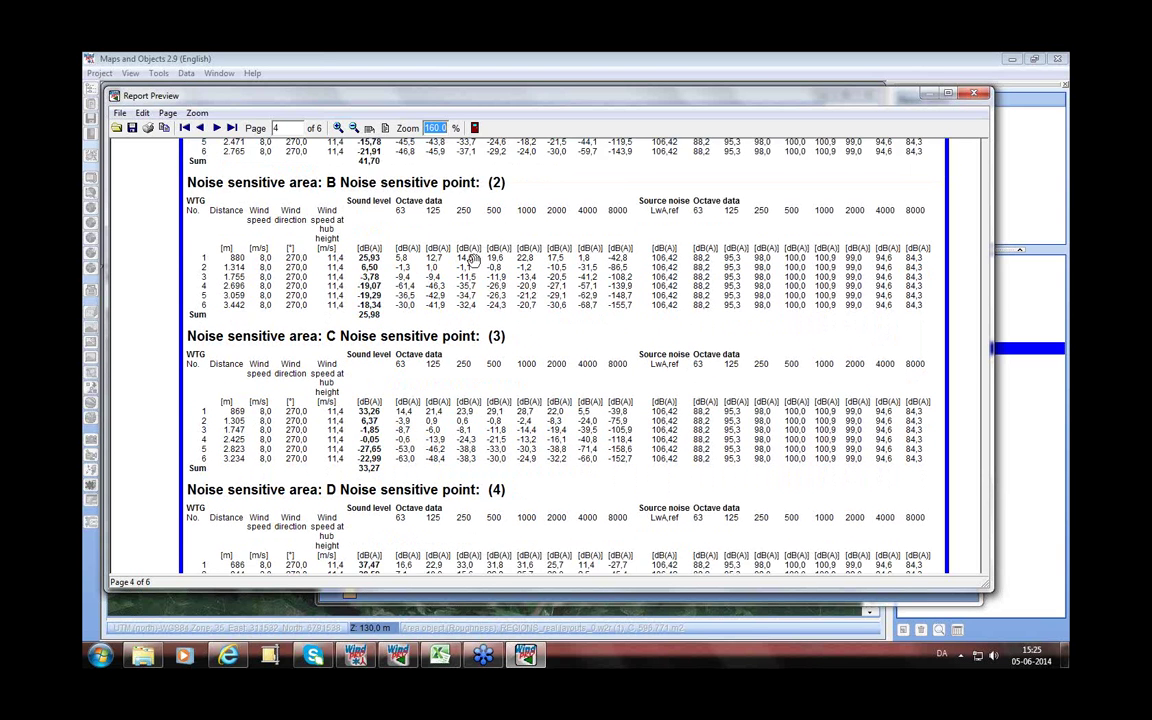
left_click(216, 128)
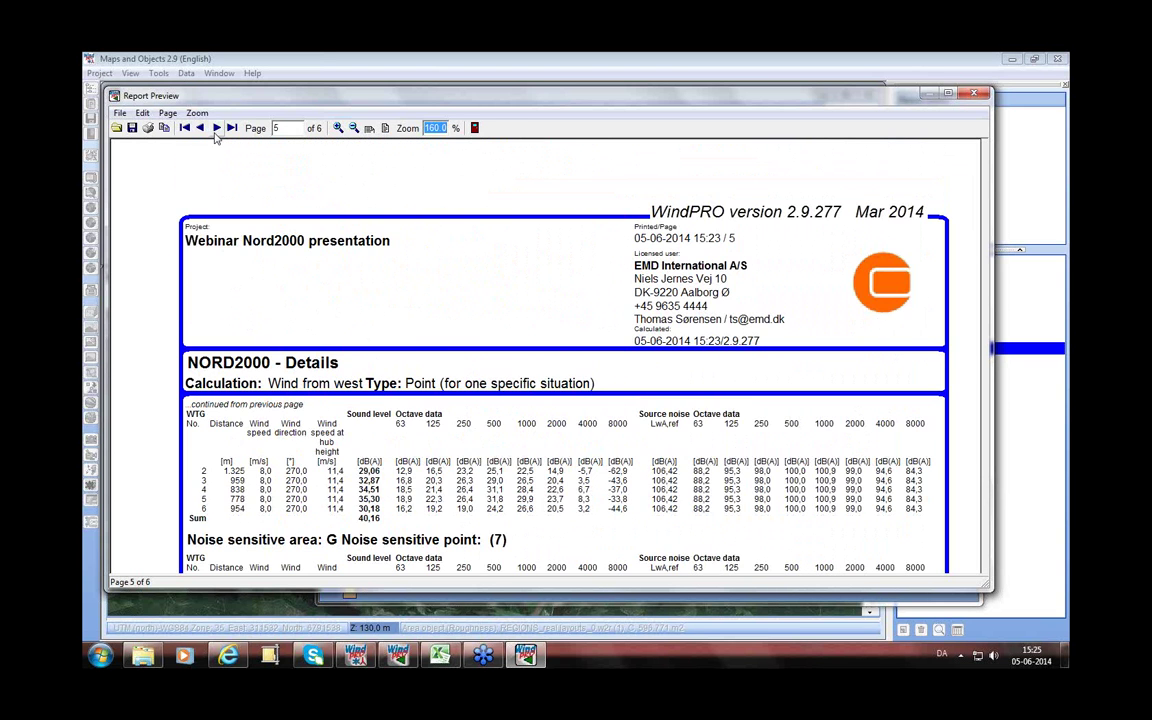
left_click(215, 128)
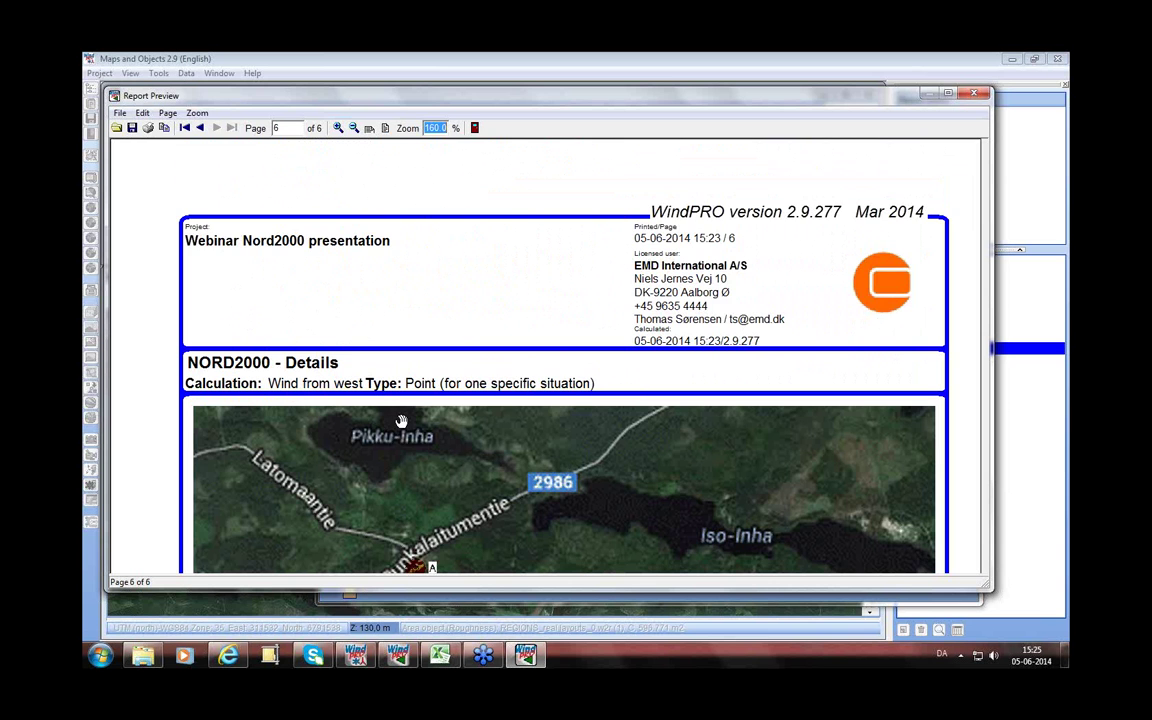
scroll(375, 300, "down", 9)
scroll(377, 244, "down", 5)
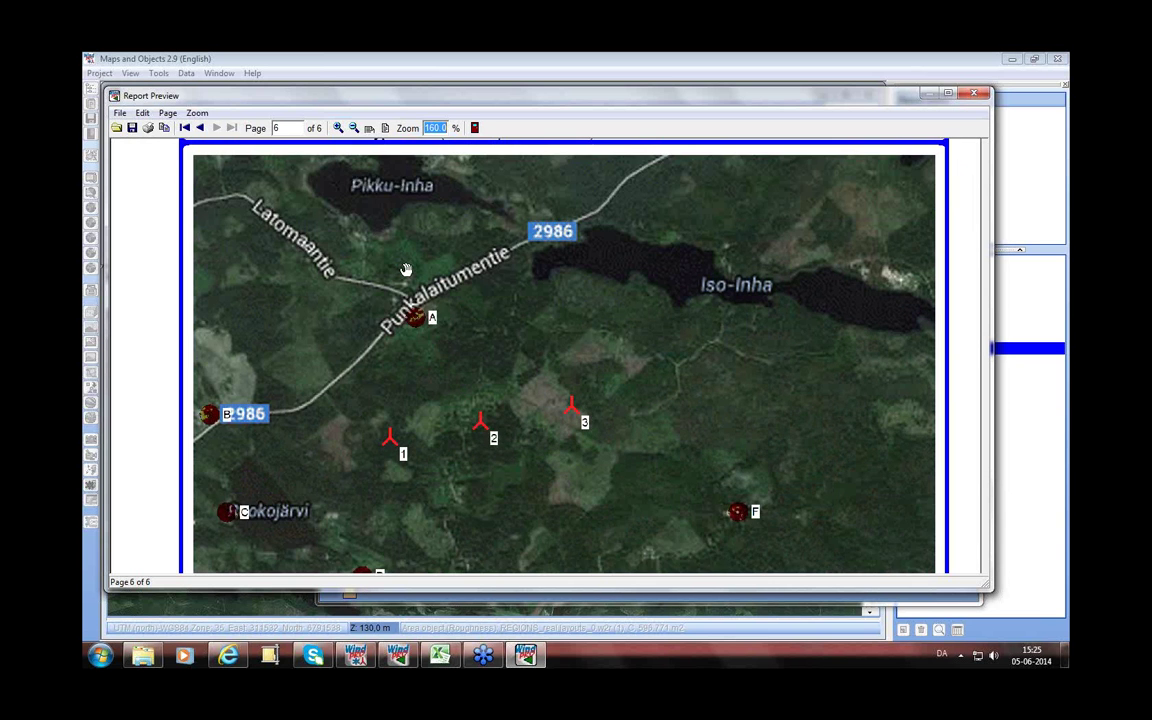
- Examine the remaining turbines and receptors on the report's map page, then close the preview and the report setup
scroll(450, 456, "down", 8)
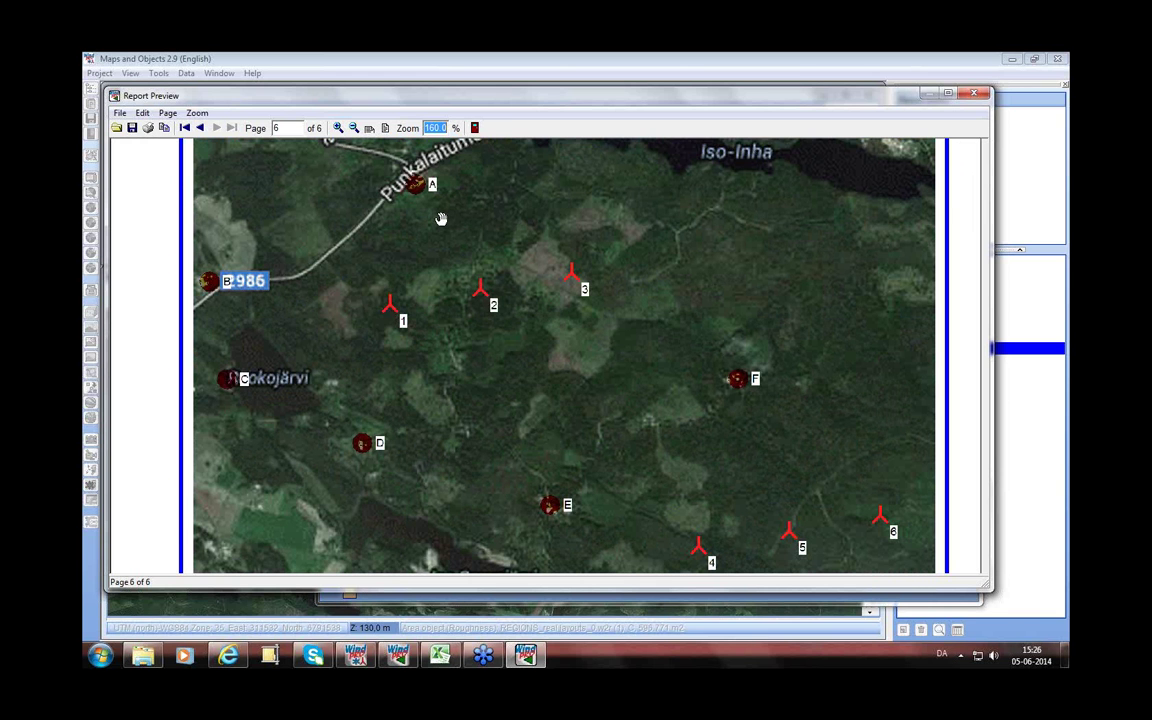
left_click_drag(437, 224, 429, 318)
left_click(477, 133)
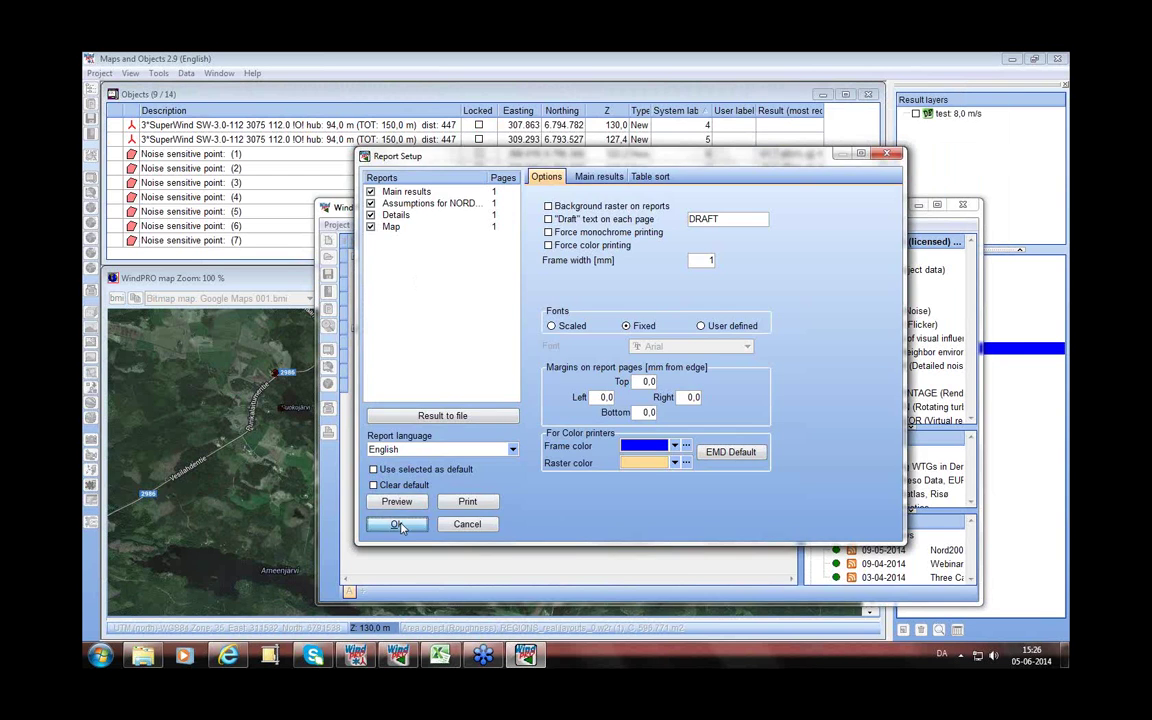
left_click(360, 472)
- Copy the NSA 1/3 octave data of the "Wind from west" NORD2000 calculation to the clipboard
right_click(470, 329)
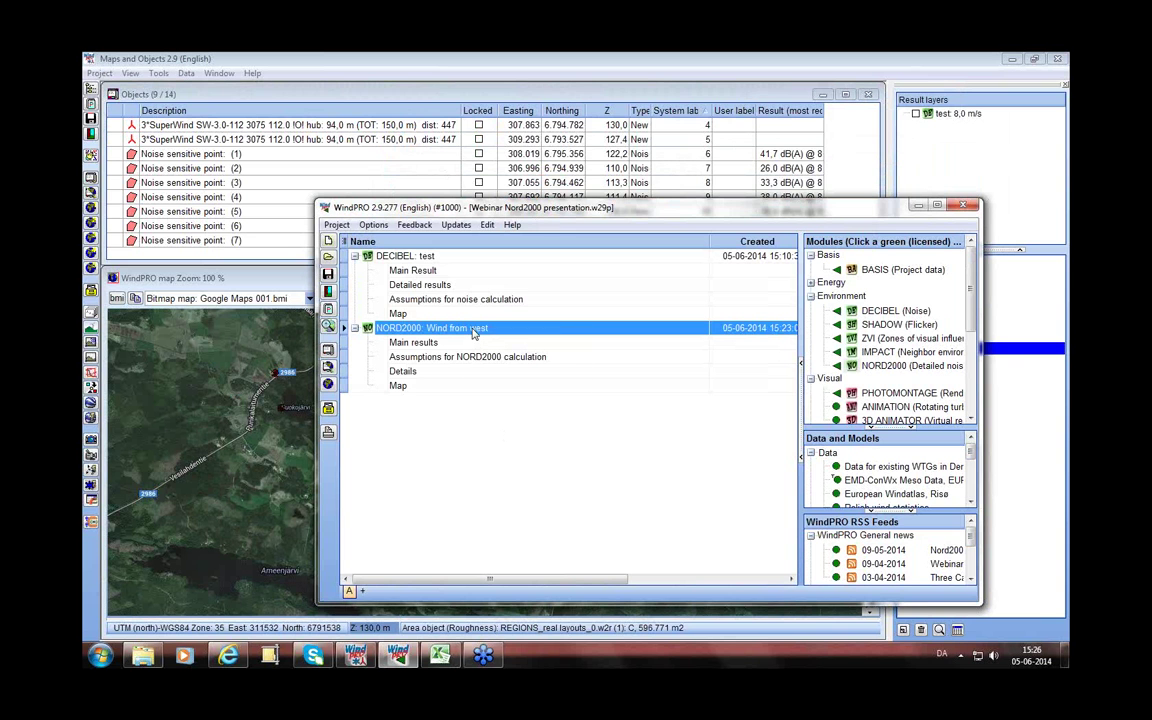
left_click(517, 442)
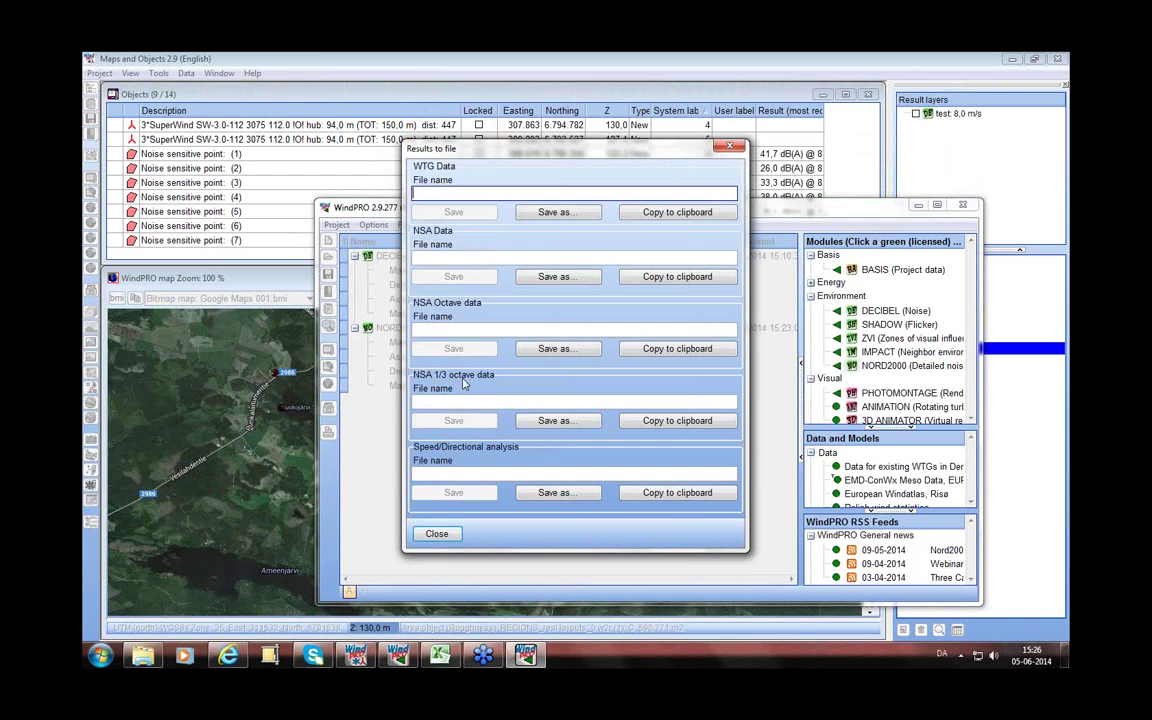
left_click(677, 421)
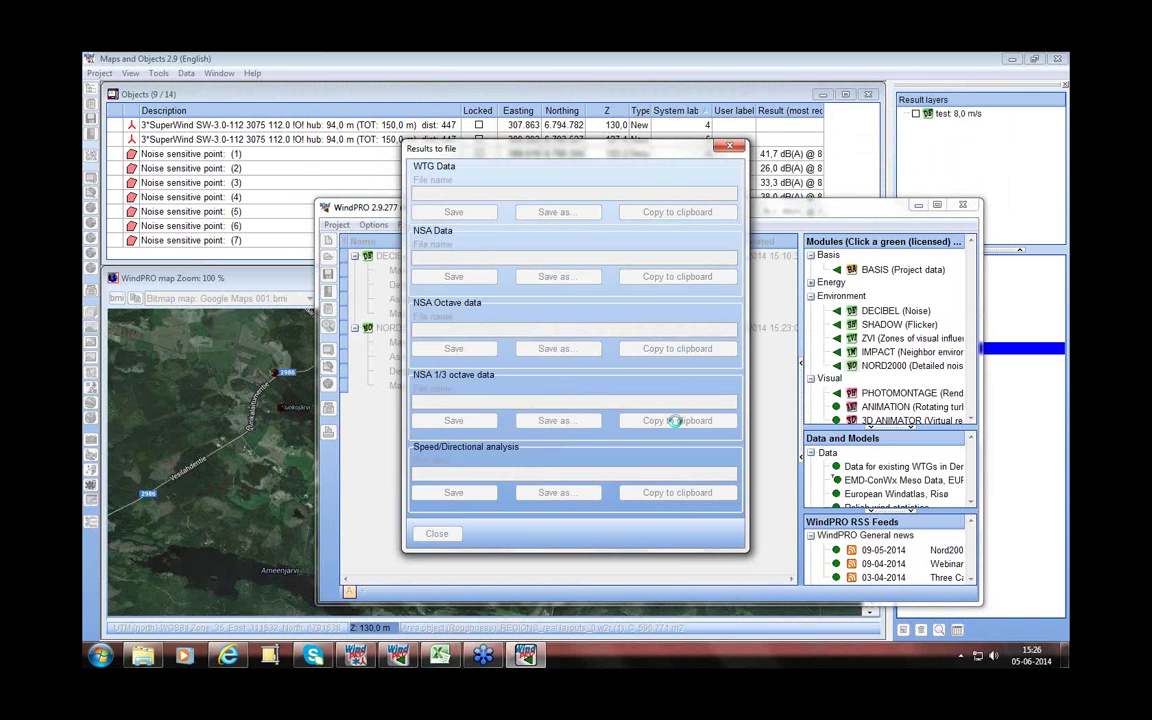
left_click(583, 372)
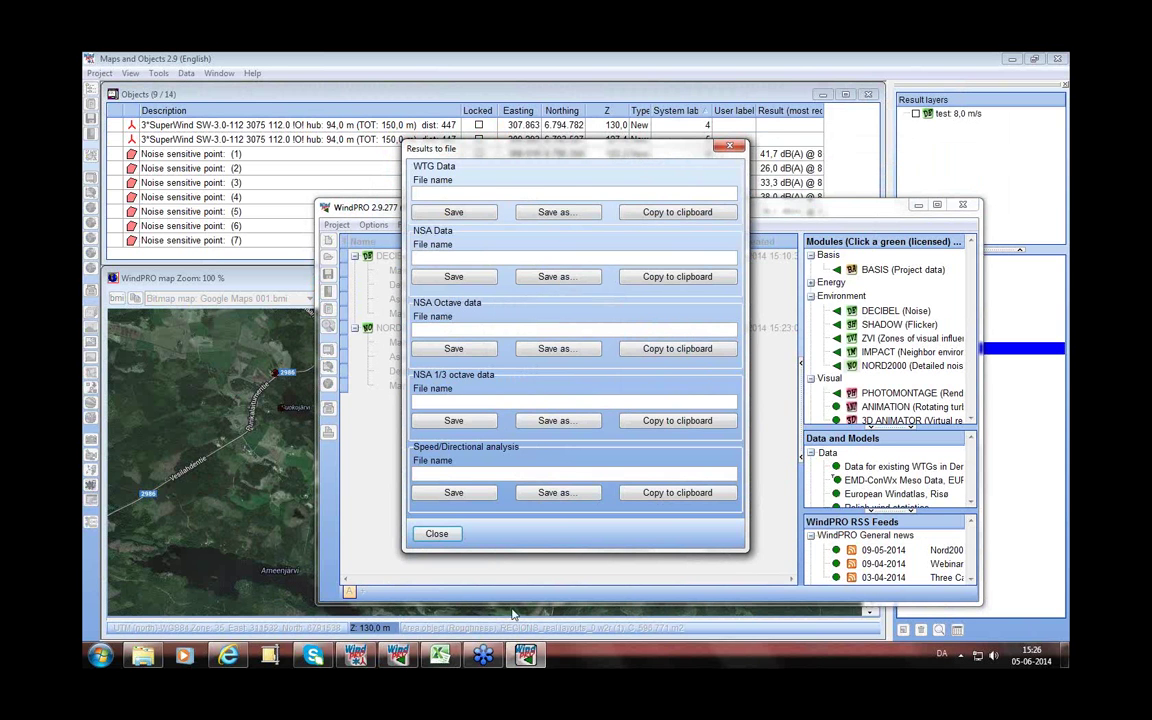
- Switch to the results.xlsx workbook in Excel and paste the copied octave data into Sheet4 starting at cell B13
left_click(440, 655)
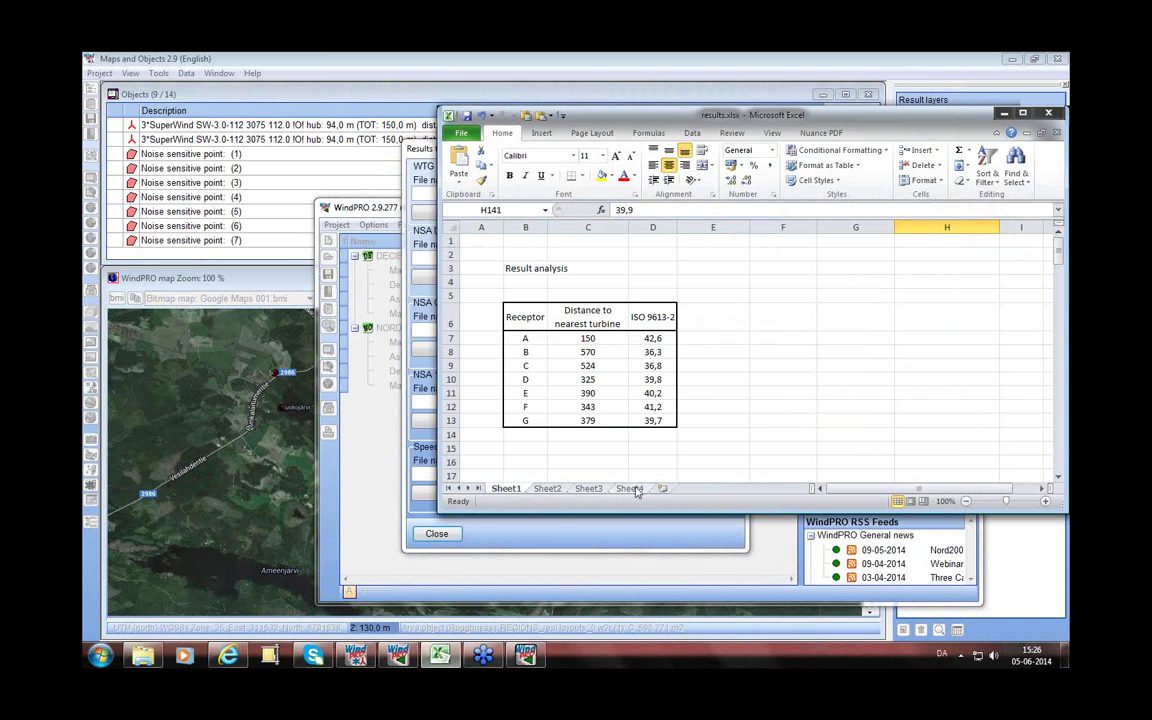
left_click(629, 488)
key("ctrl+v")
left_click(517, 403)
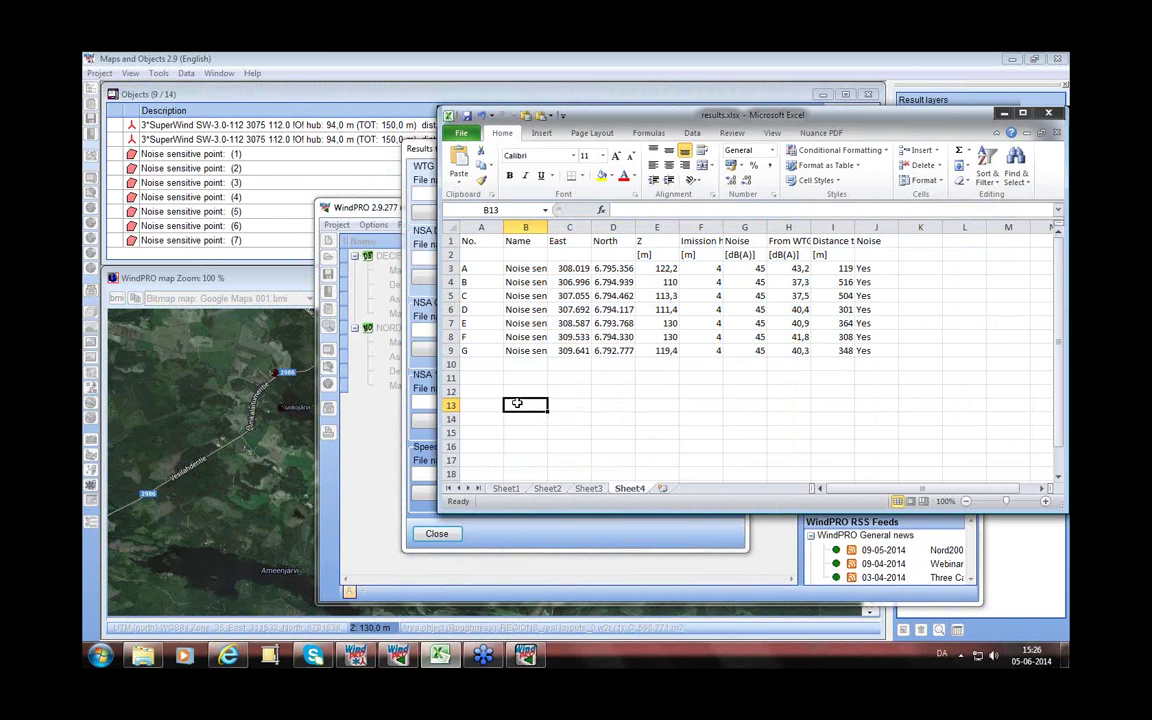
key("ctrl+v")
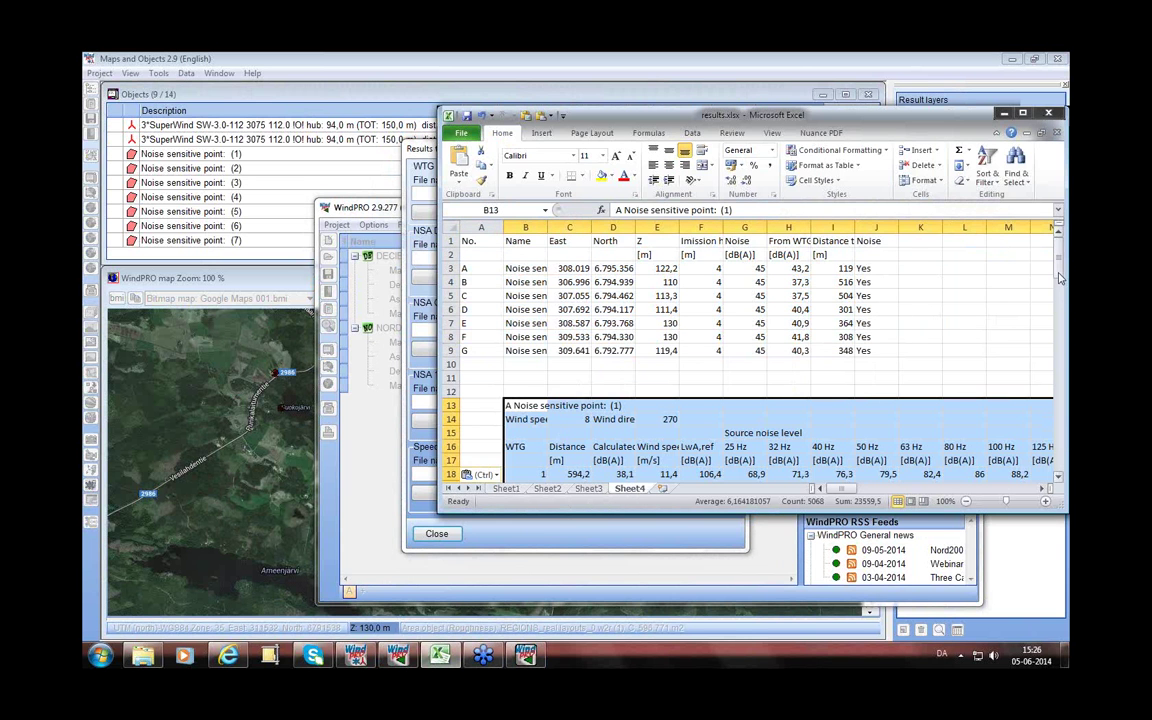
- Examine the summed resulting noise of noise sensitive point A across the 1/3 octave bands from 25 Hz to 10000 Hz
left_click_drag(1060, 278, 1066, 310)
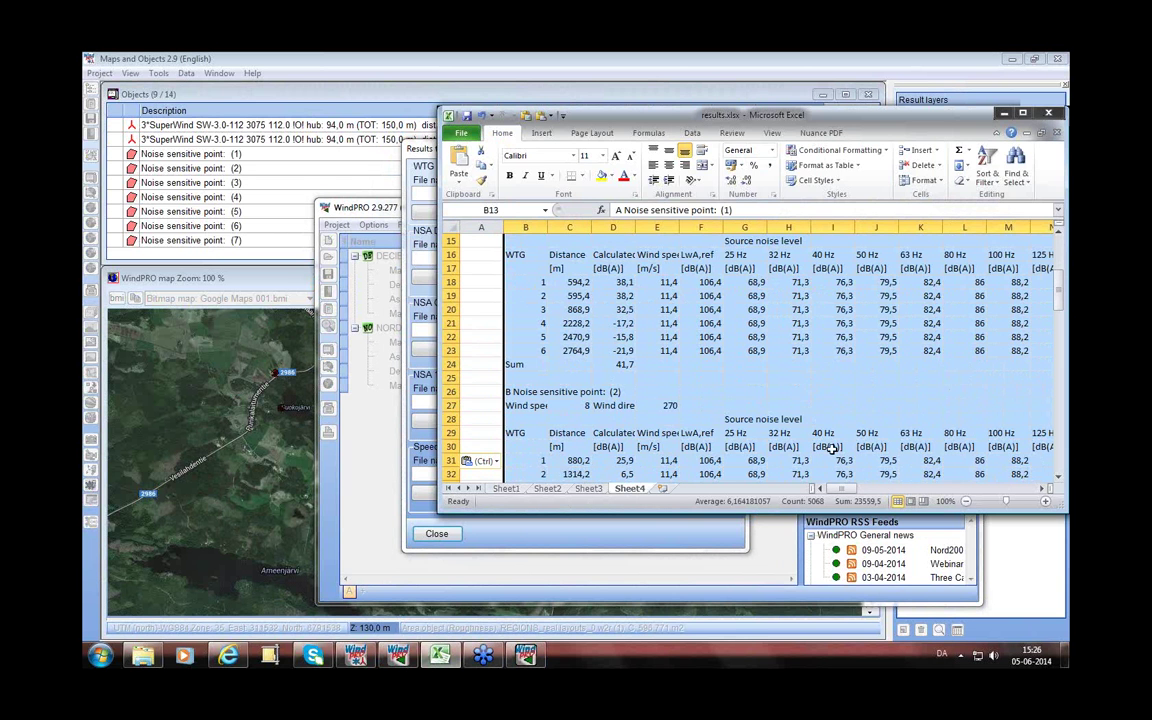
left_click_drag(838, 489, 979, 491)
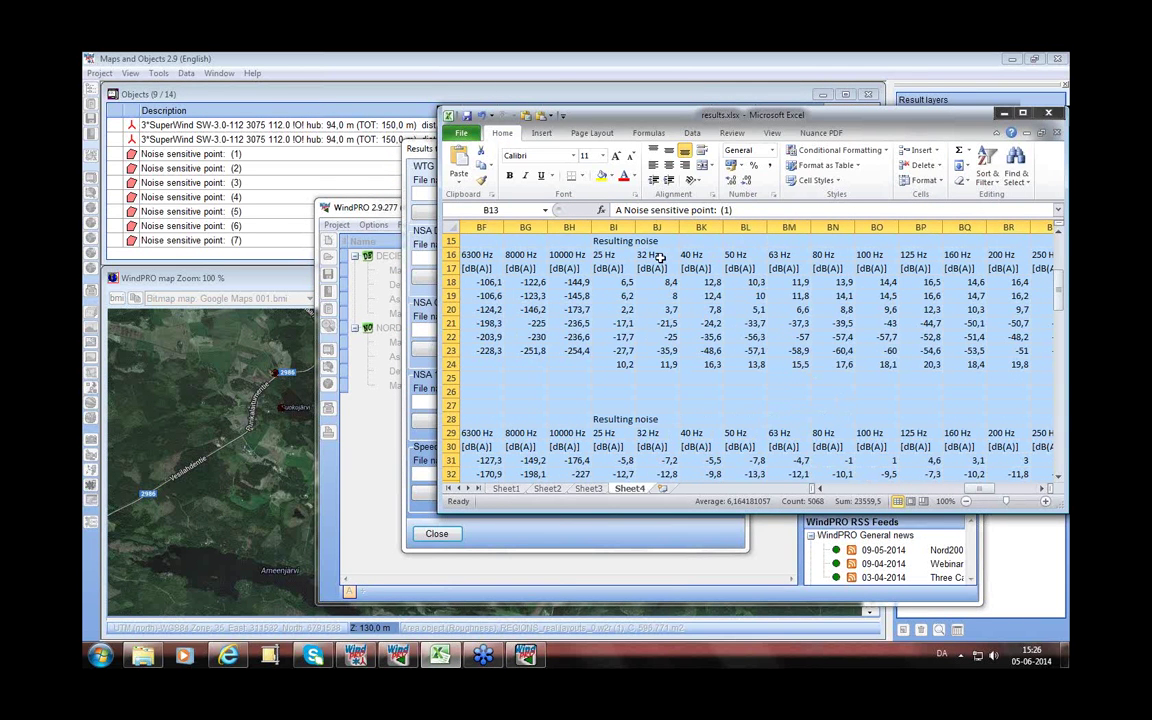
left_click(619, 366)
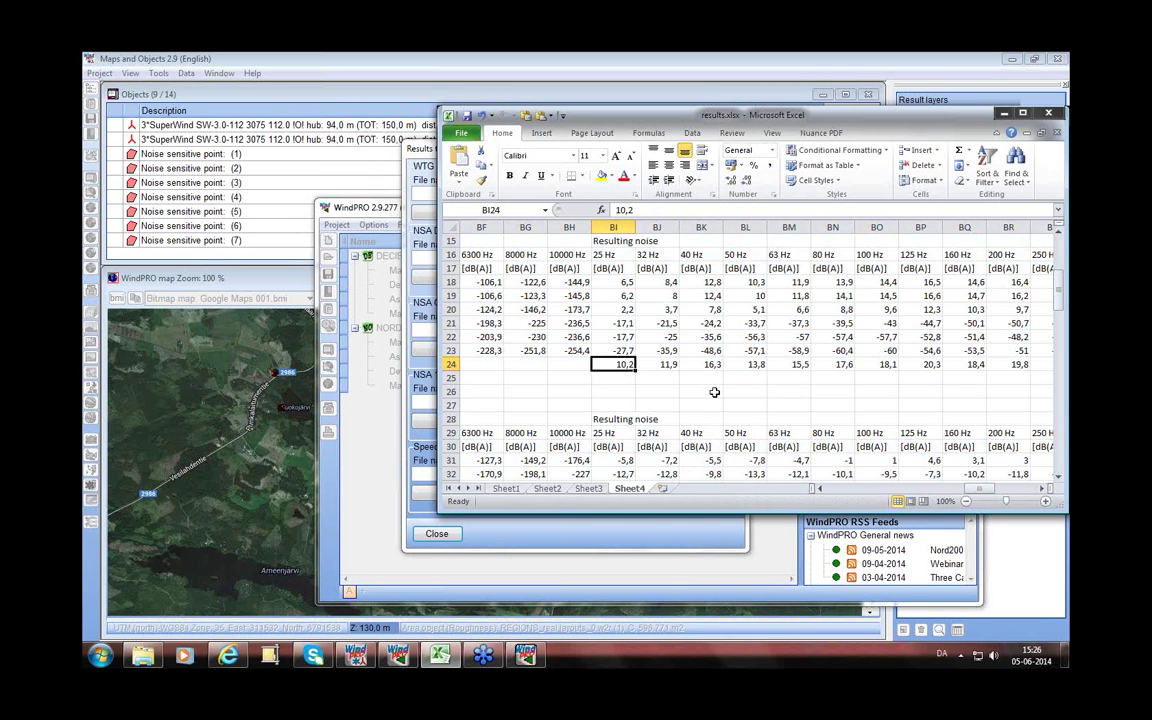
key("Right")
key("Right")
key("Right")
key("Right")
key("Right")
key("Right")
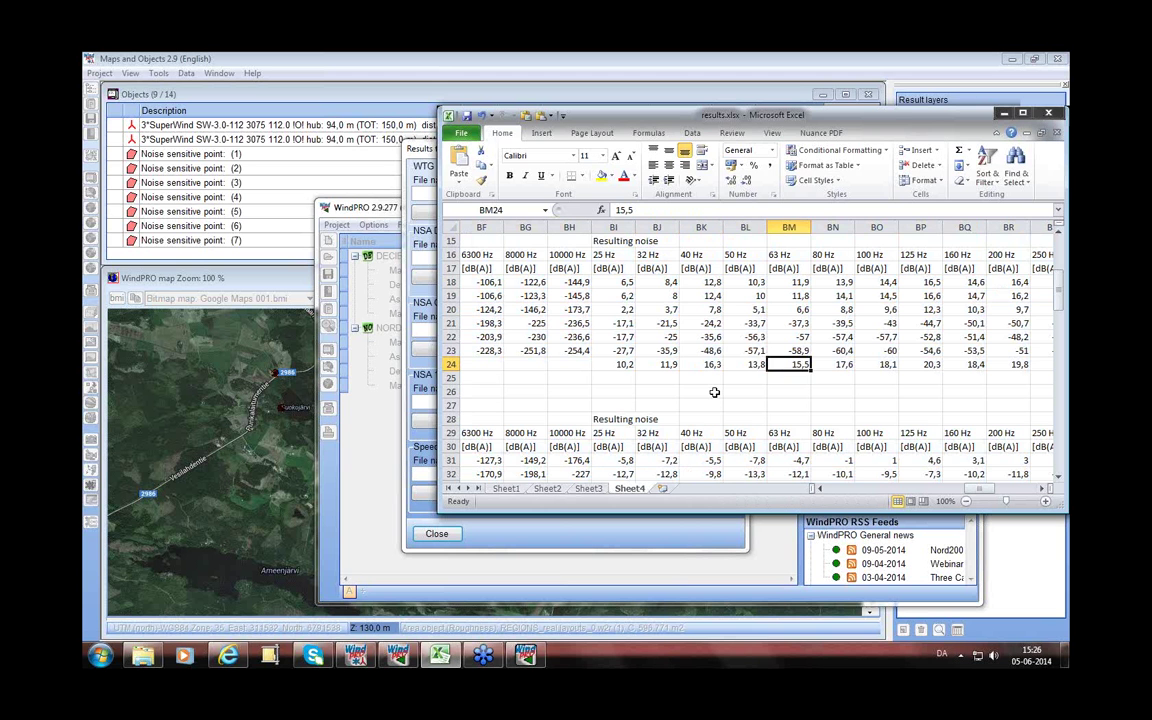
key("Right")
key("Right")
key("Right")
key("Right")
key("Right")
key("Right")
key("Right")
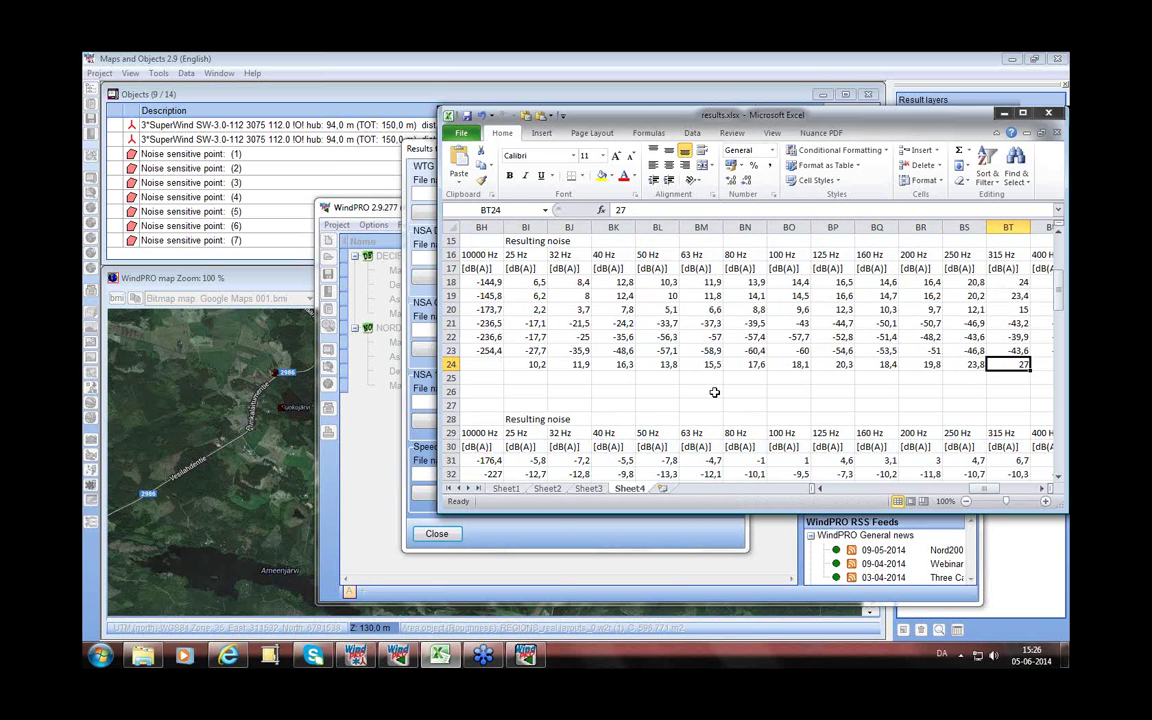
key("Right")
key("Right")
key("Right")
key("Right")
key("Right")
key("Right")
key("Right")
key("Right")
key("Right")
key("Right")
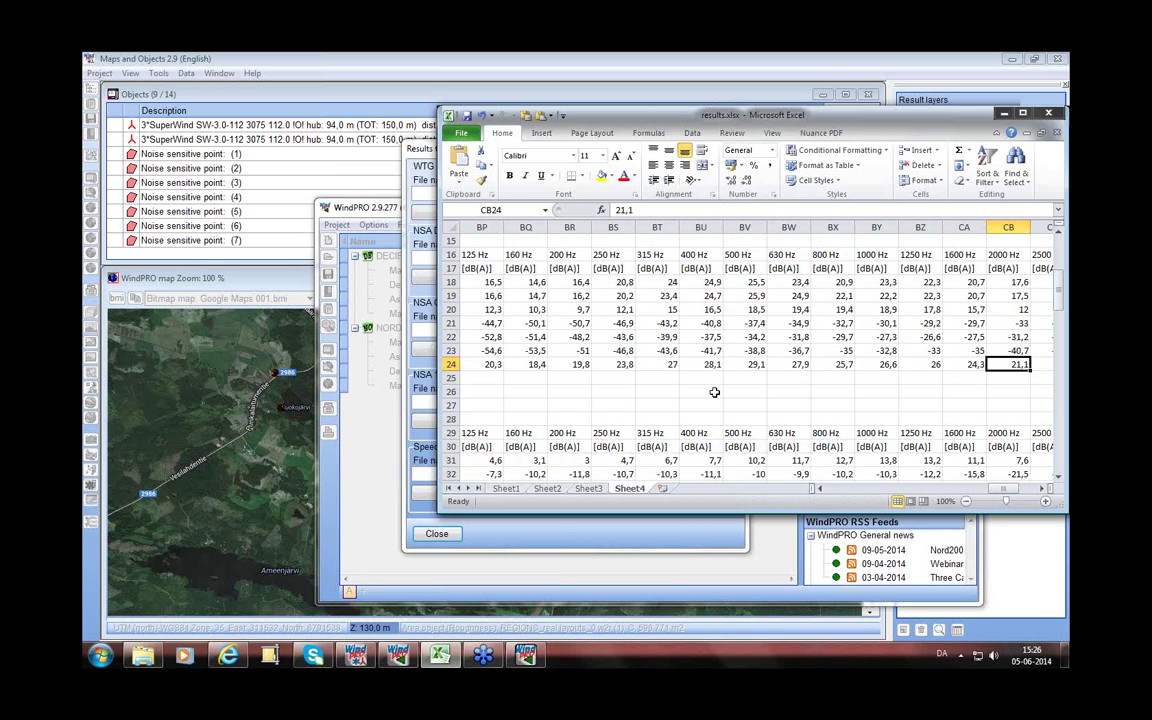
key("Right")
key("Right")
key("Right")
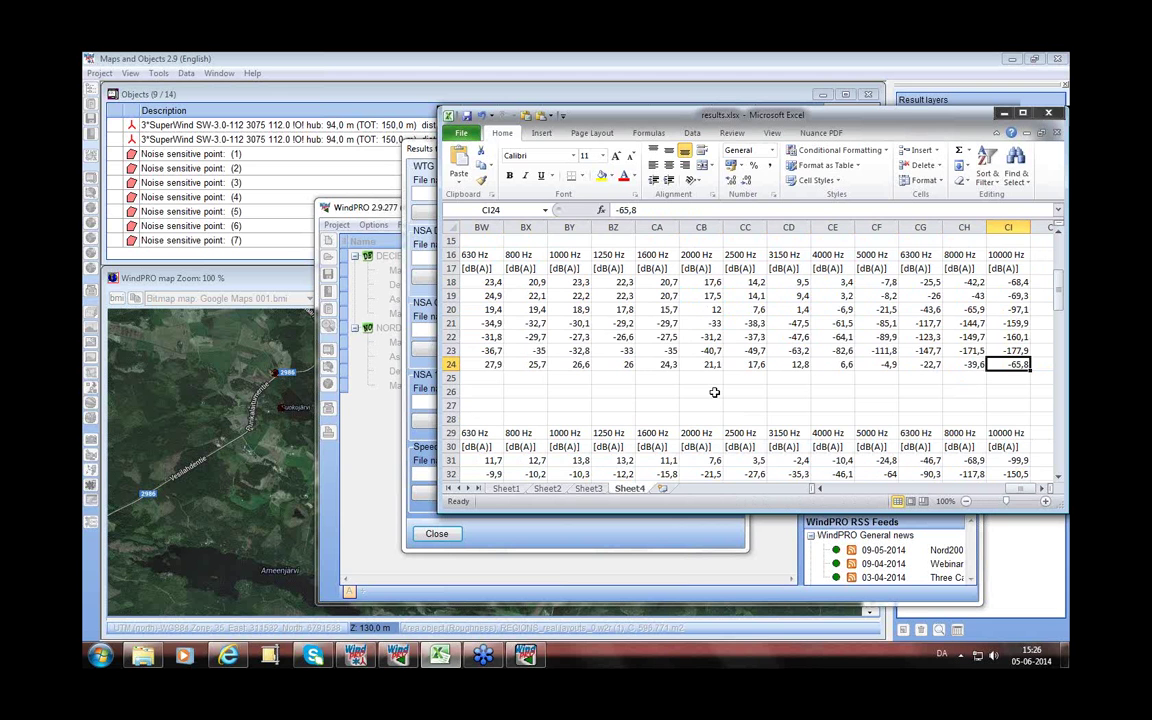
key("Left")
key("Left")
key("Left")
key("Left")
key("Left")
key("Left")
key("Left")
key("Left")
key("Left")
key("Left")
key("Left")
key("Left")
key("Left")
key("Left")
key("Left")
key("Left")
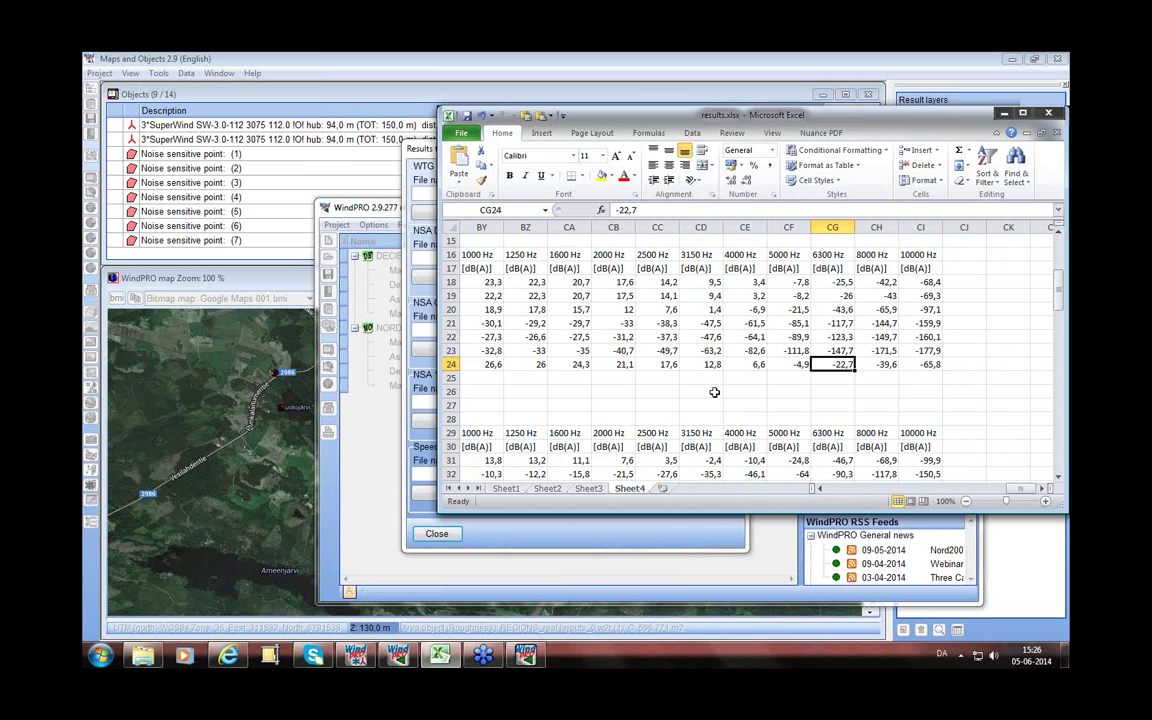
key("Left")
key("Left")
key("Left")
key("Left")
key("Left")
key("Left")
key("Left")
key("Left")
key("Left")
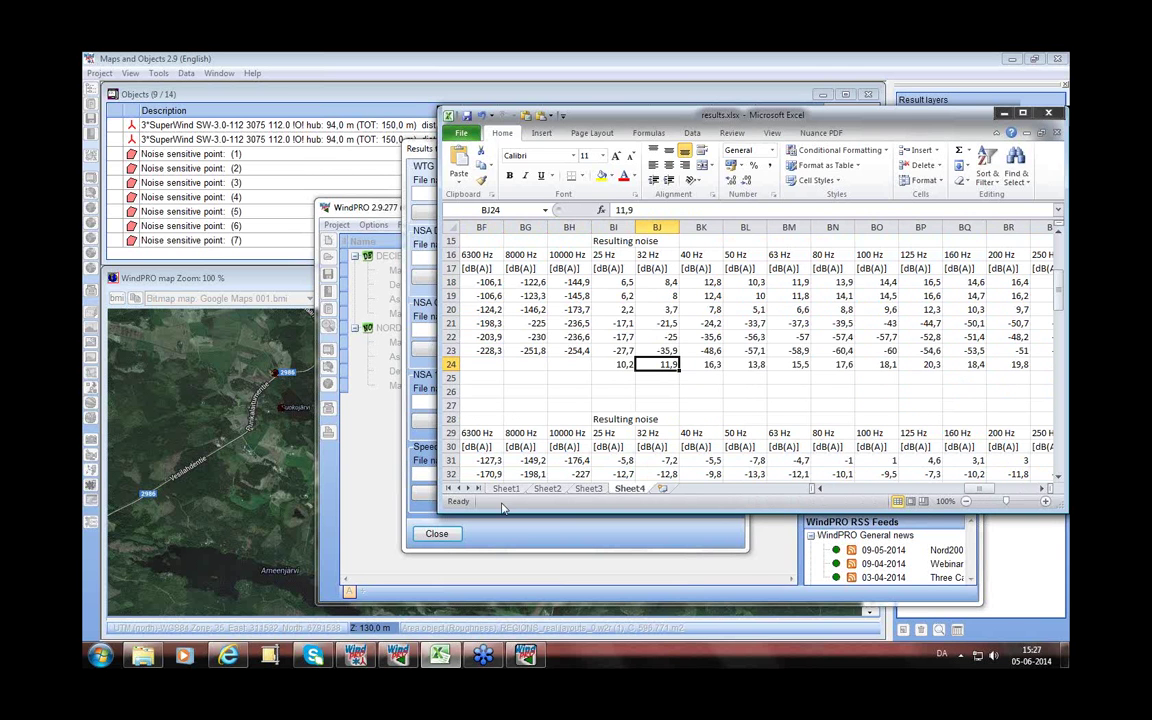
- Close the result export dialog and bring up the table comparing ISO 9613-2 with Nord2000 west on Sheet1 of the workbook
left_click(529, 536)
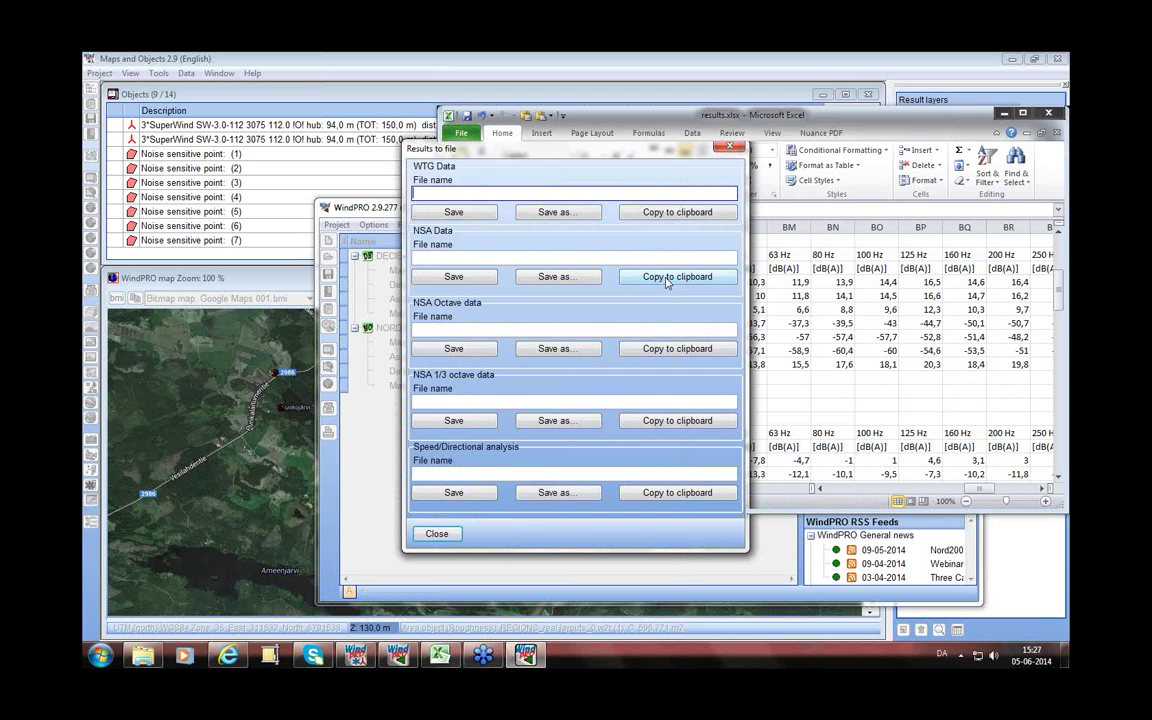
left_click(437, 533)
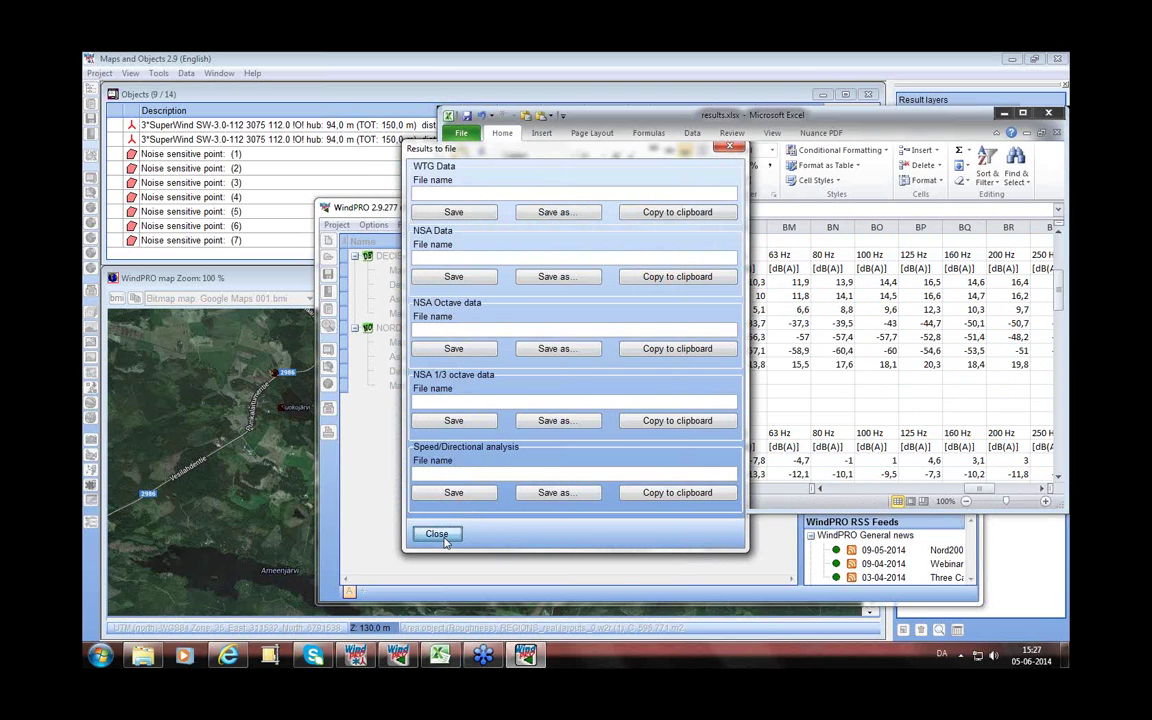
left_click(511, 491)
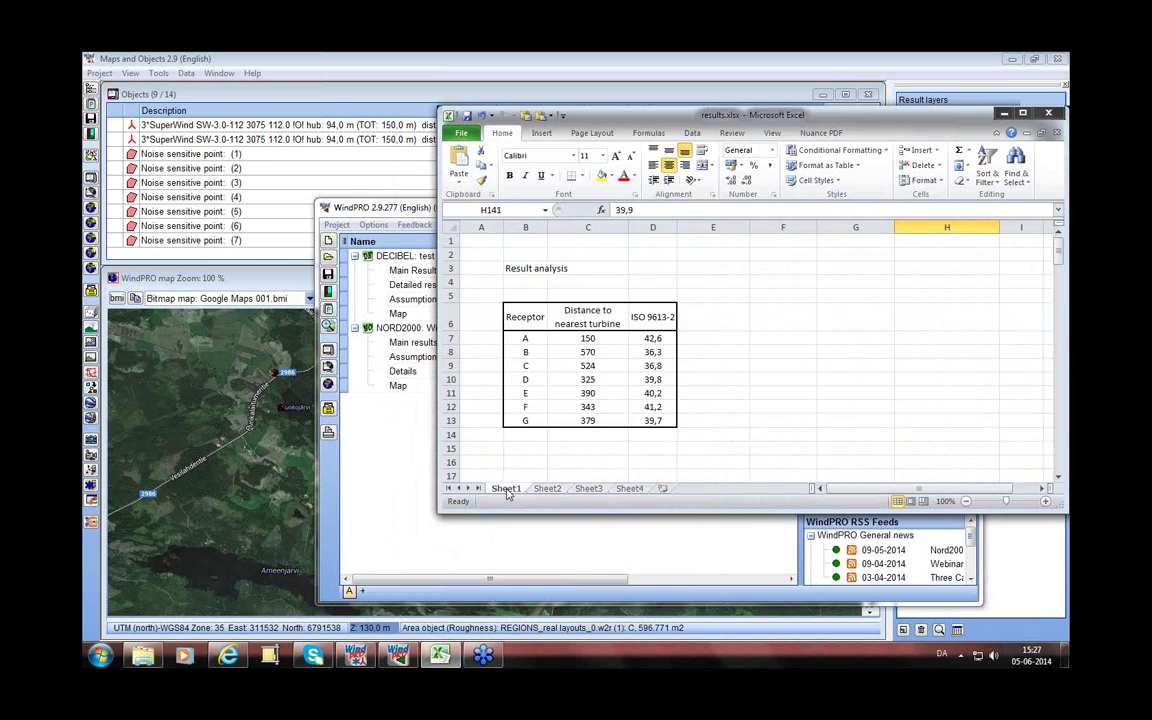
scroll(552, 455, "down", 9)
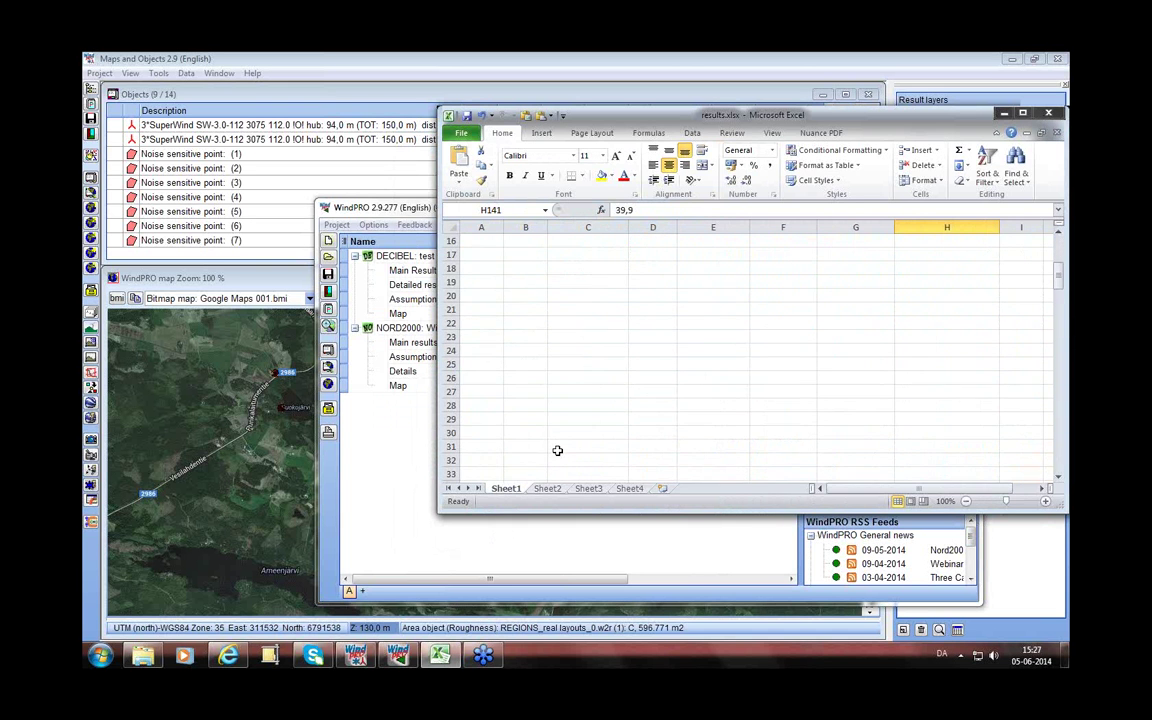
scroll(558, 453, "down", 2)
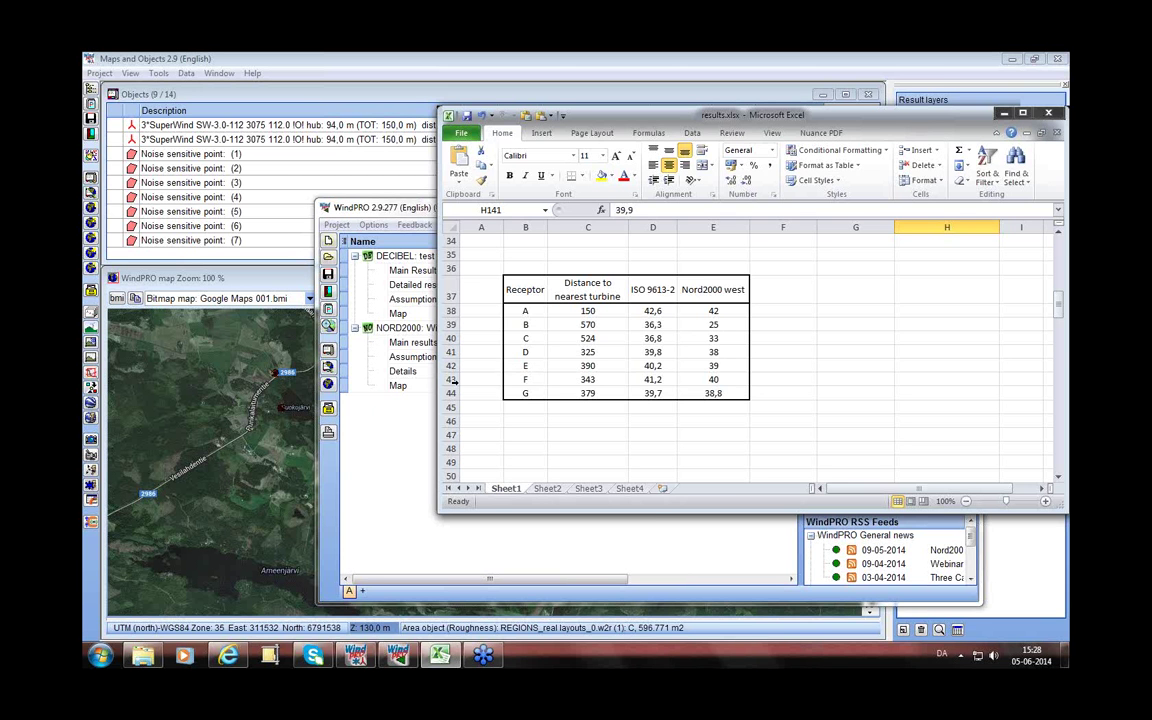
- Check the receptor locations on the WindPRO map against the results table, temporarily showing the Areas layer to inspect the terrain roughness
left_click(275, 459)
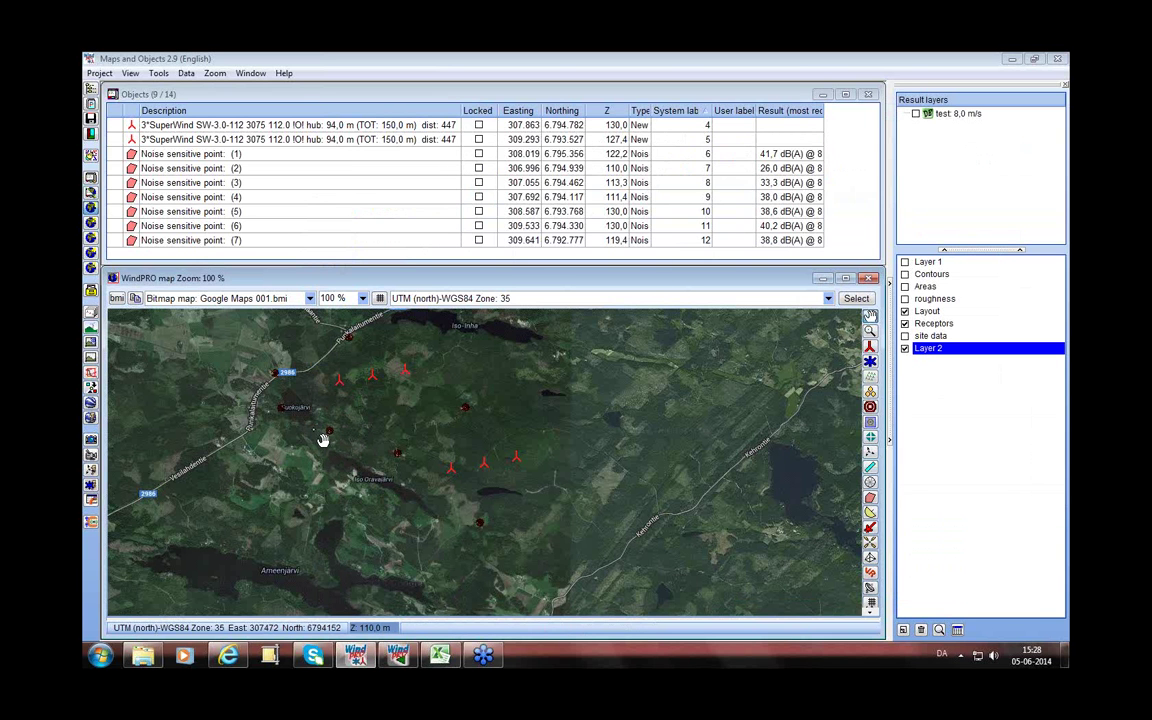
left_click(440, 655)
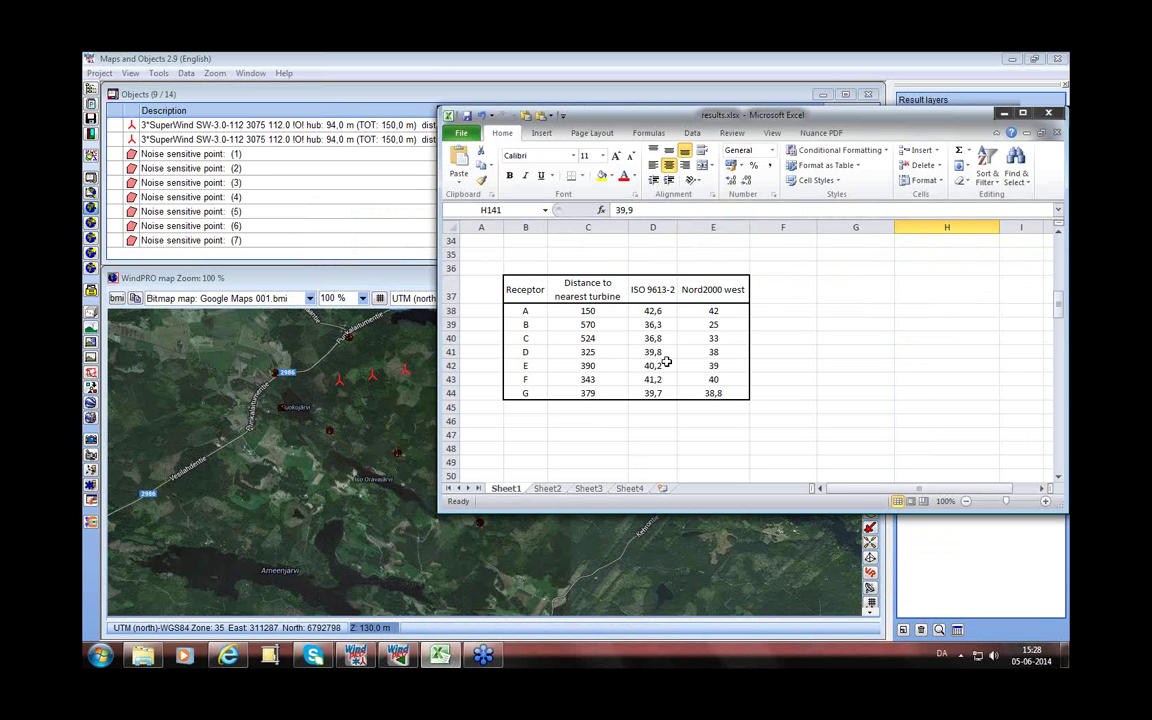
left_click(406, 432)
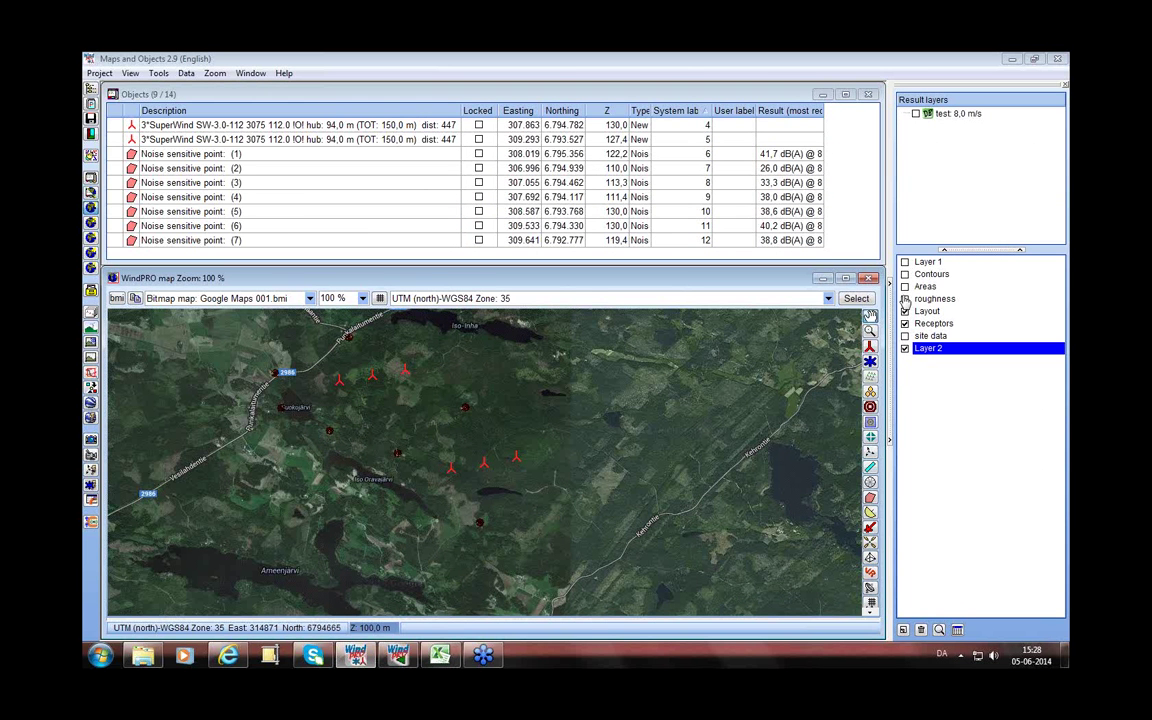
left_click(906, 287)
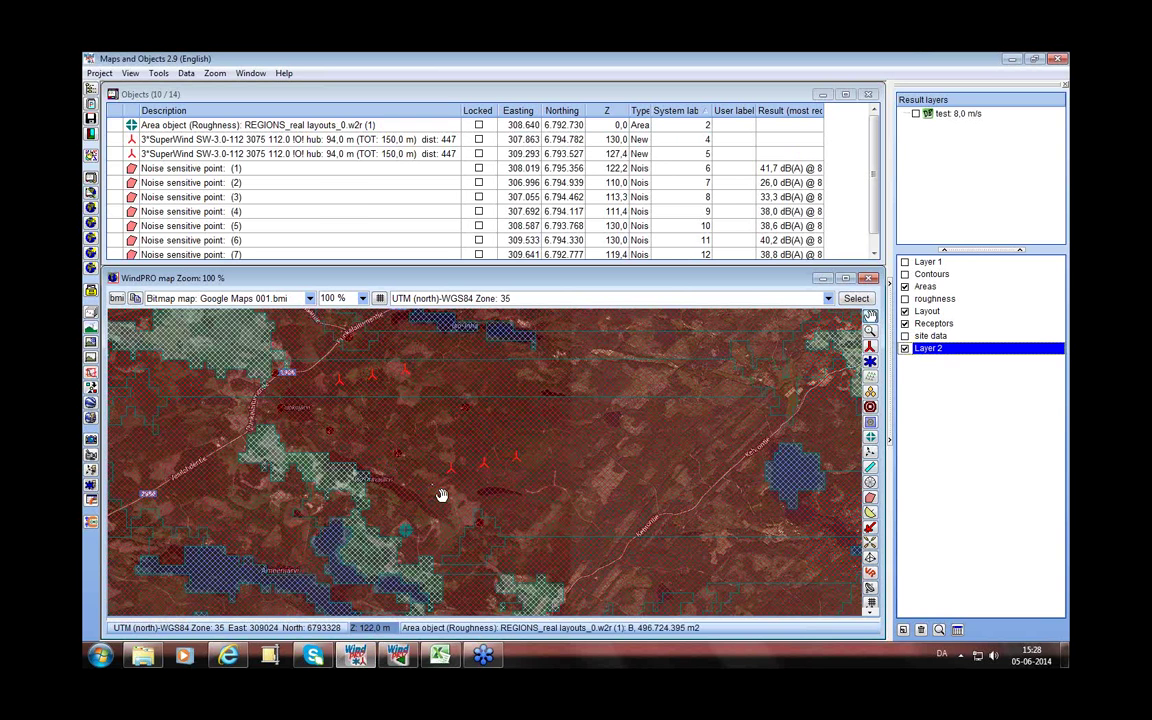
left_click(441, 655)
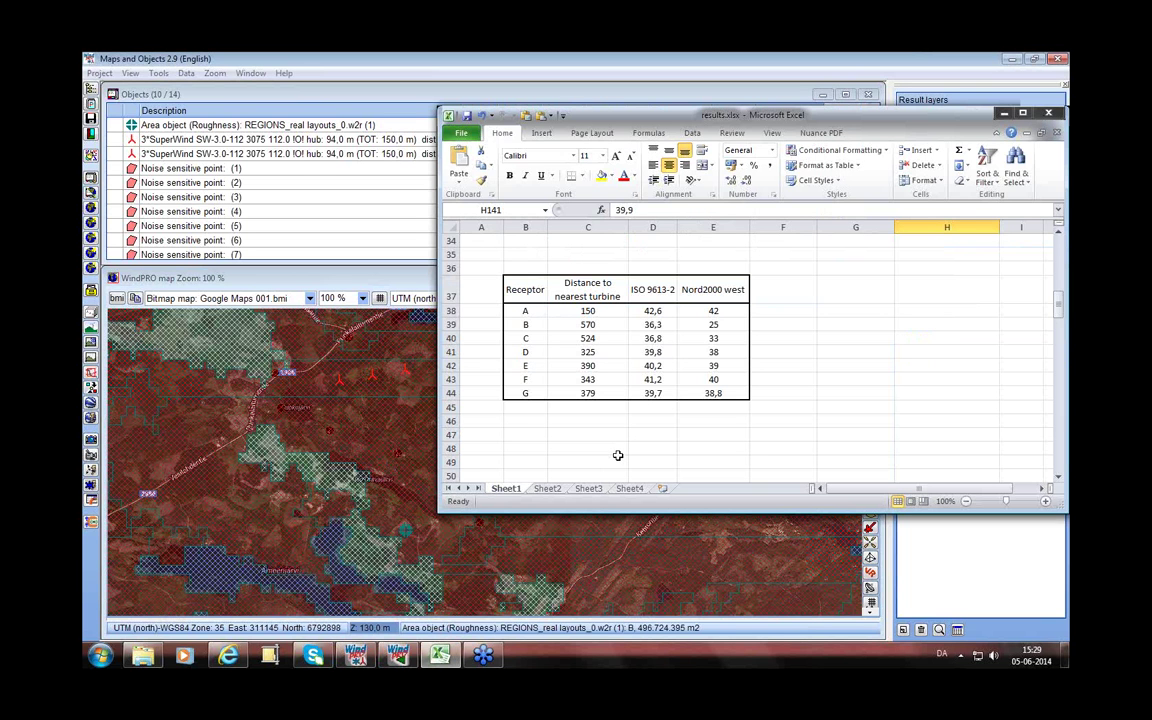
left_click(378, 437)
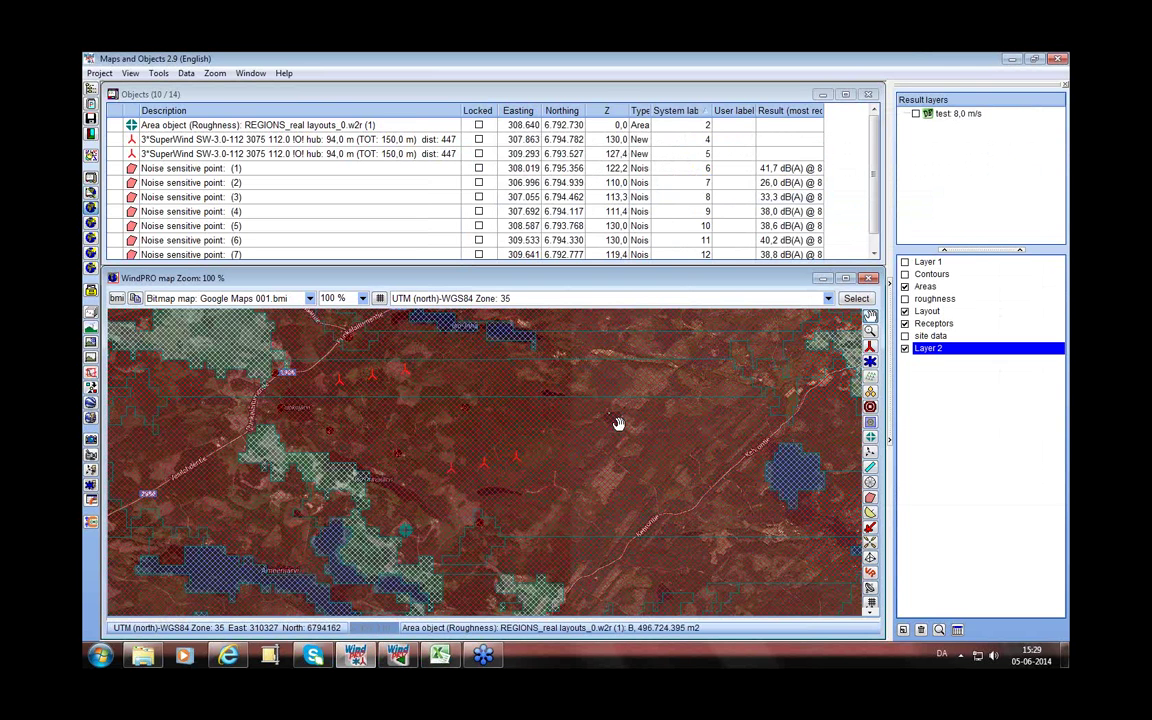
left_click(905, 287)
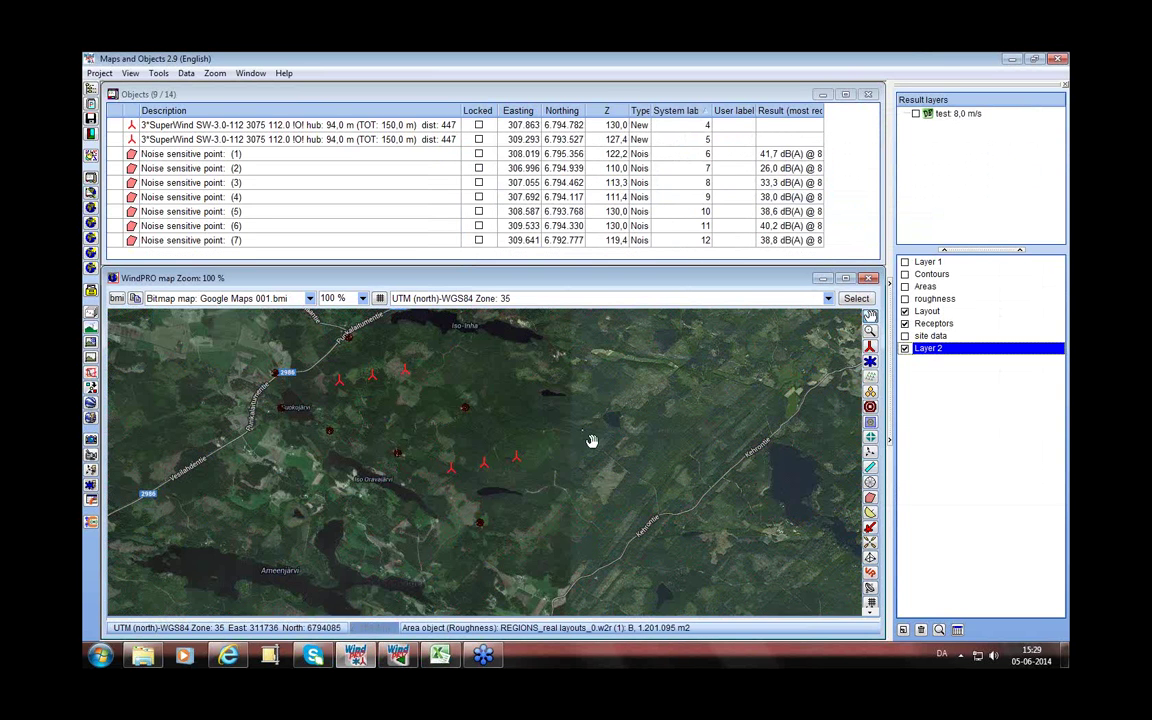
- Review the receptors west of the turbines on the map and compare the ISO 9613-2 and Nord2000 west levels of receptors B and F
left_click_drag(422, 428, 511, 439)
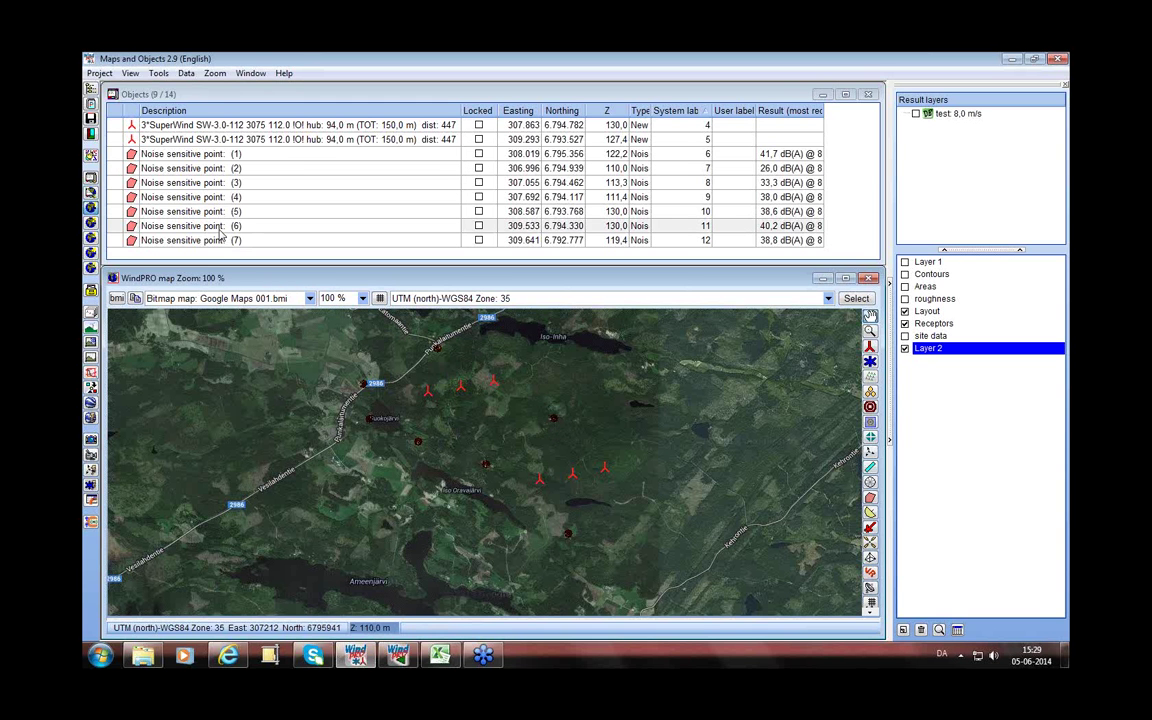
left_click(441, 656)
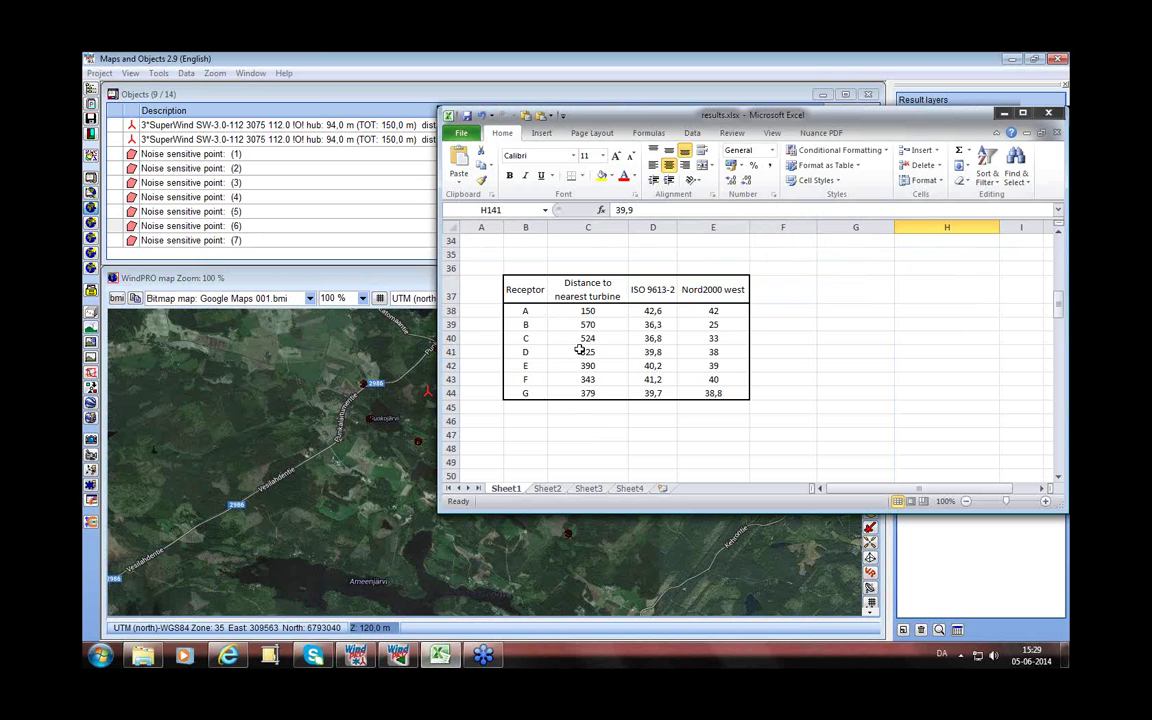
left_click(713, 326)
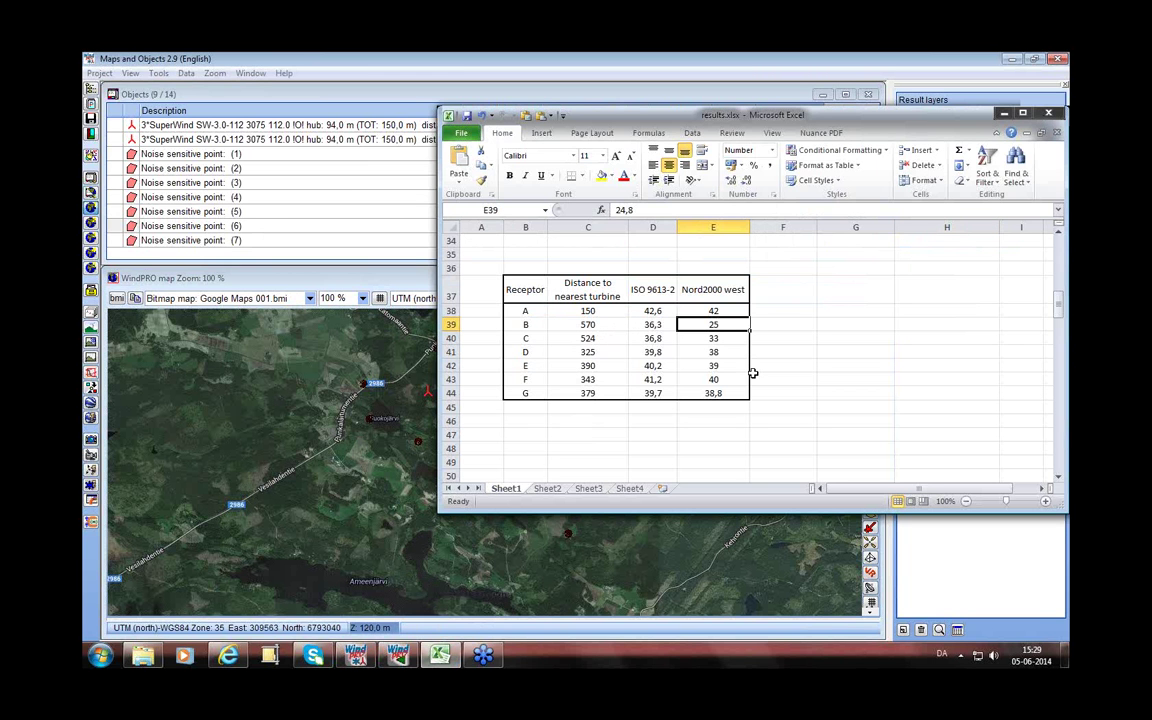
left_click(660, 326)
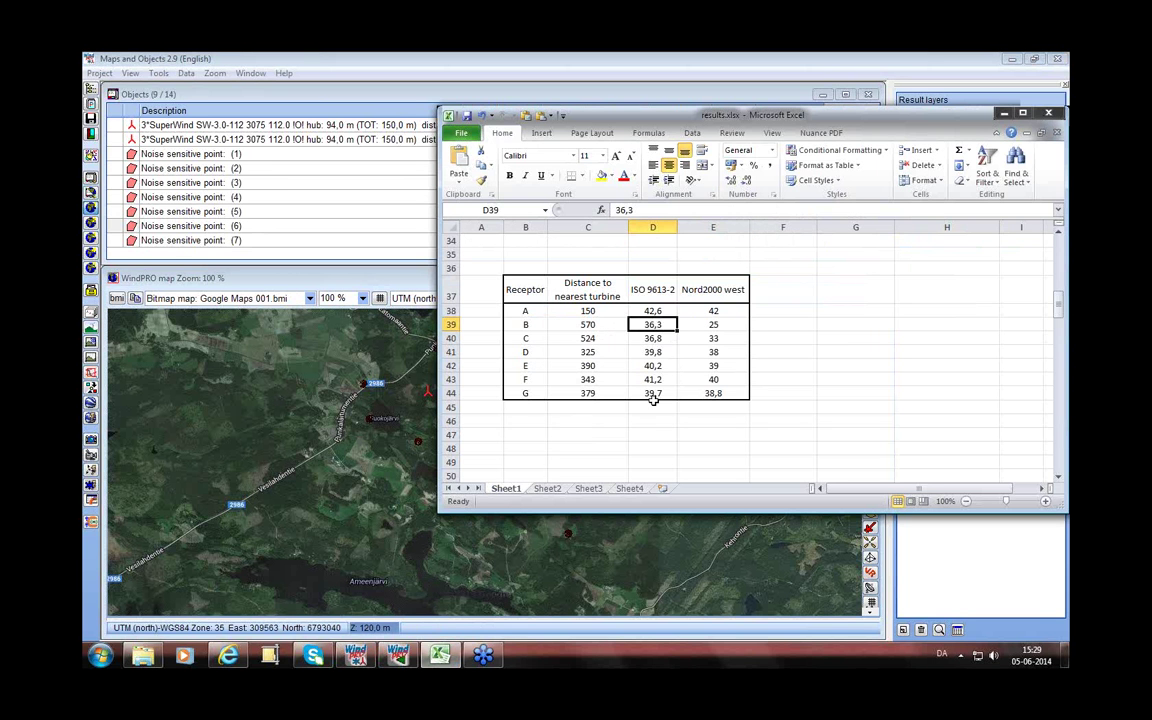
left_click(707, 379)
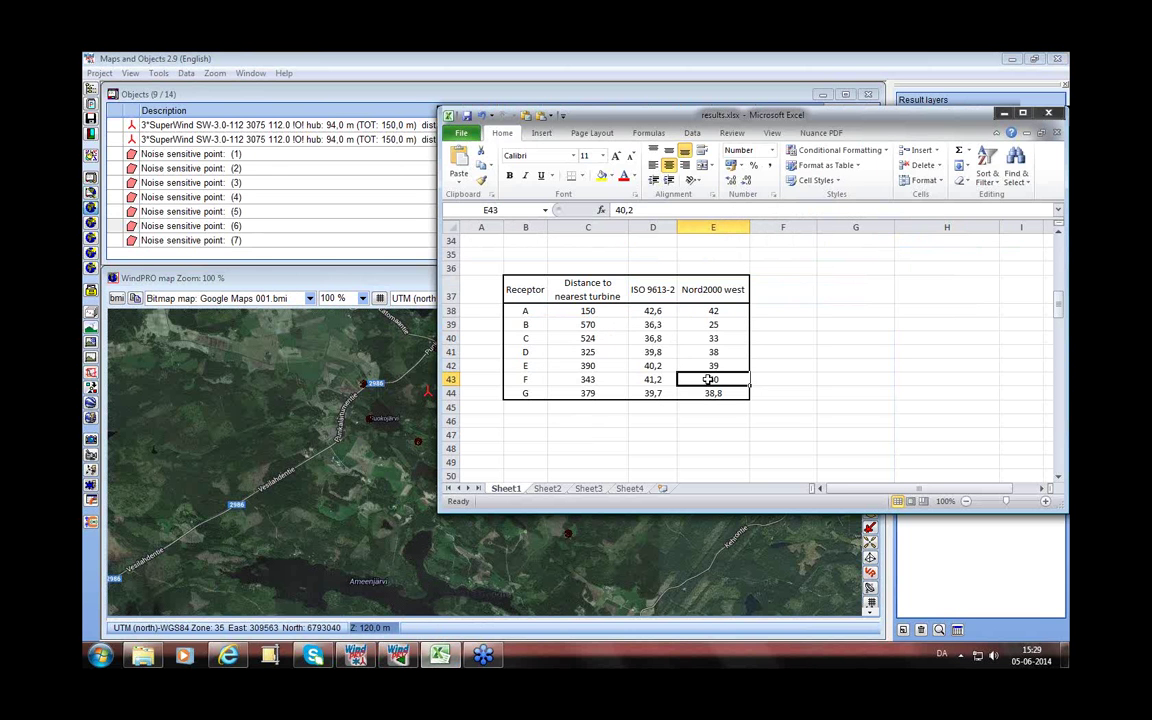
- Clone the "Wind from west" NORD2000 calculation in the WindPRO project window and name the copy "Wind from east"
left_click(381, 501)
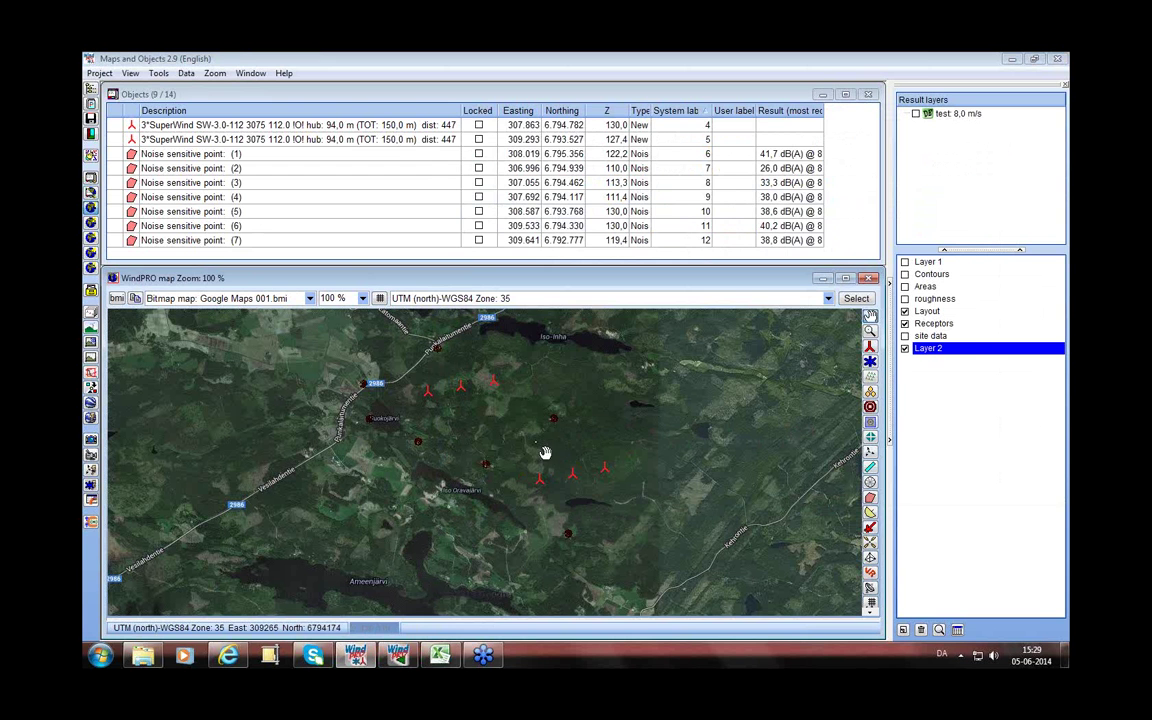
left_click(397, 655)
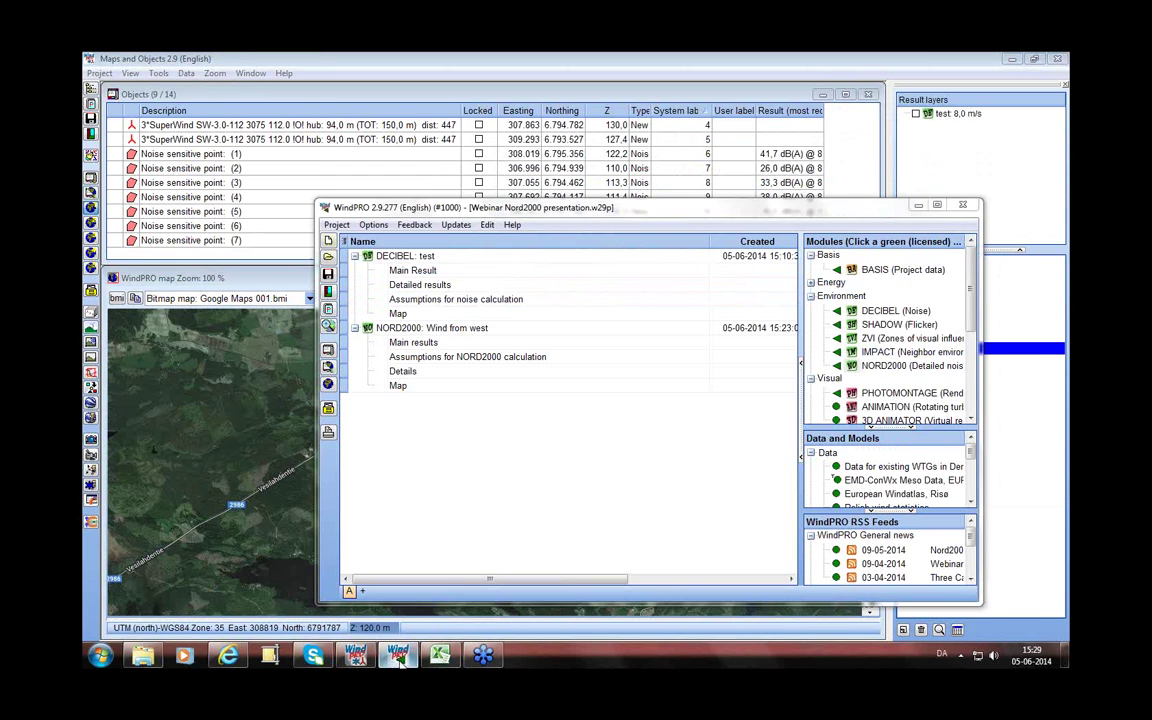
right_click(440, 328)
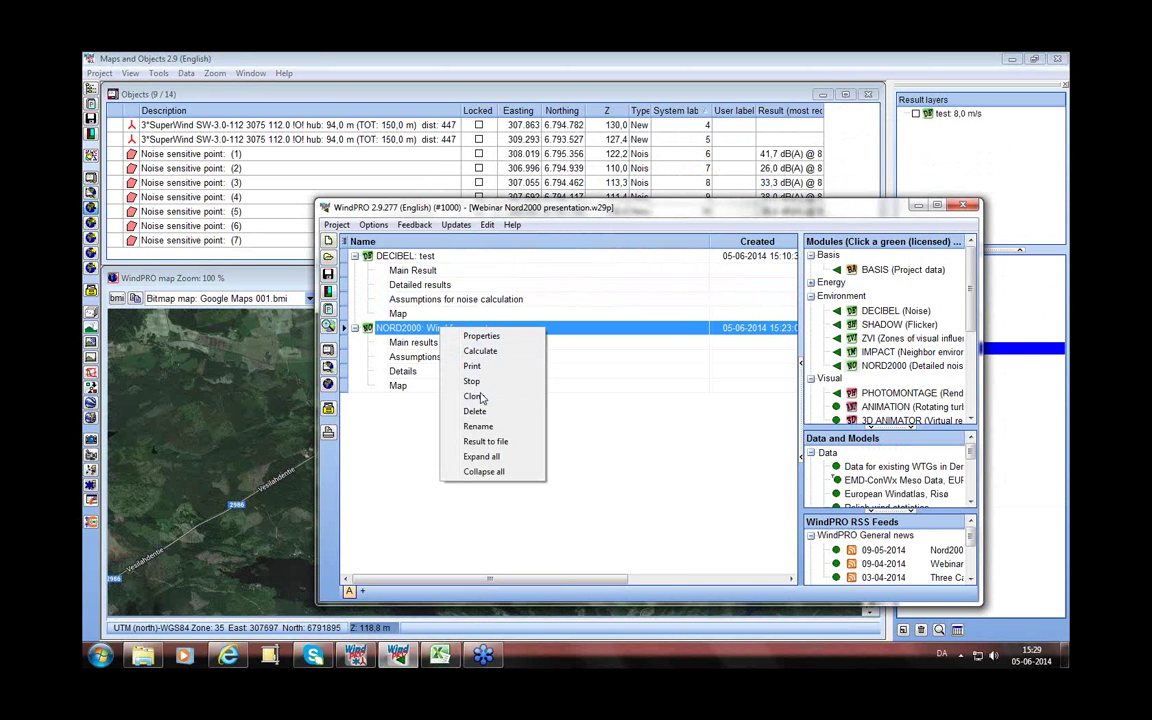
left_click(474, 396)
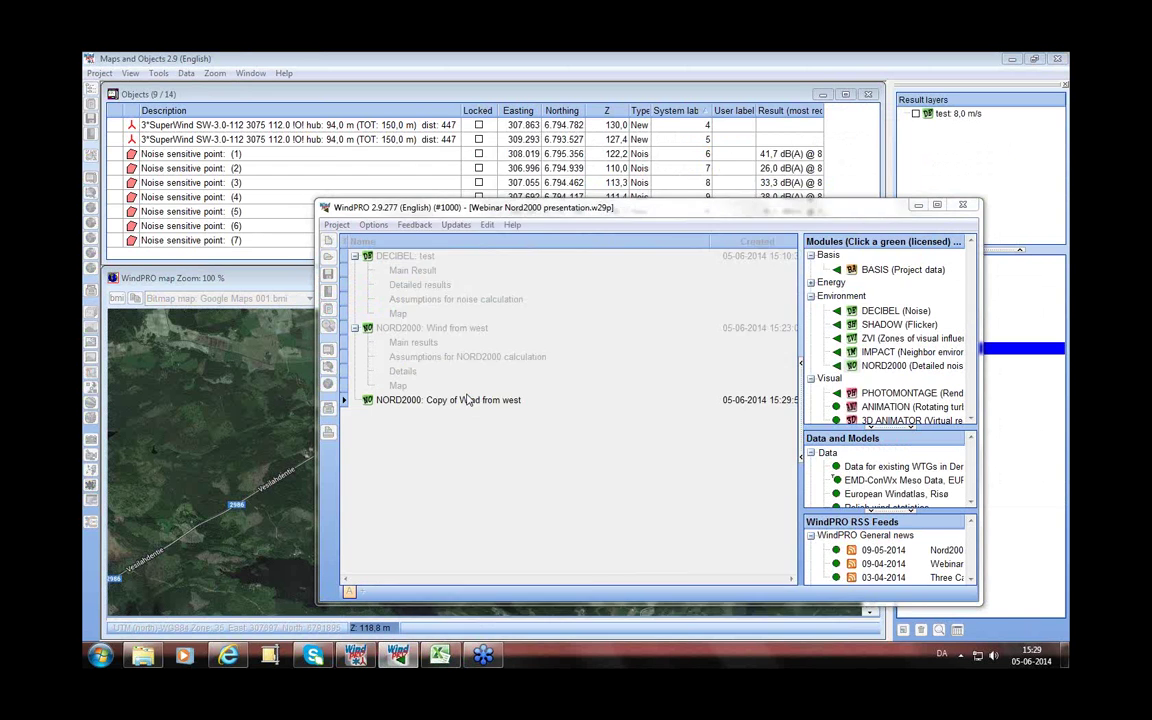
left_click_drag(529, 223, 450, 238)
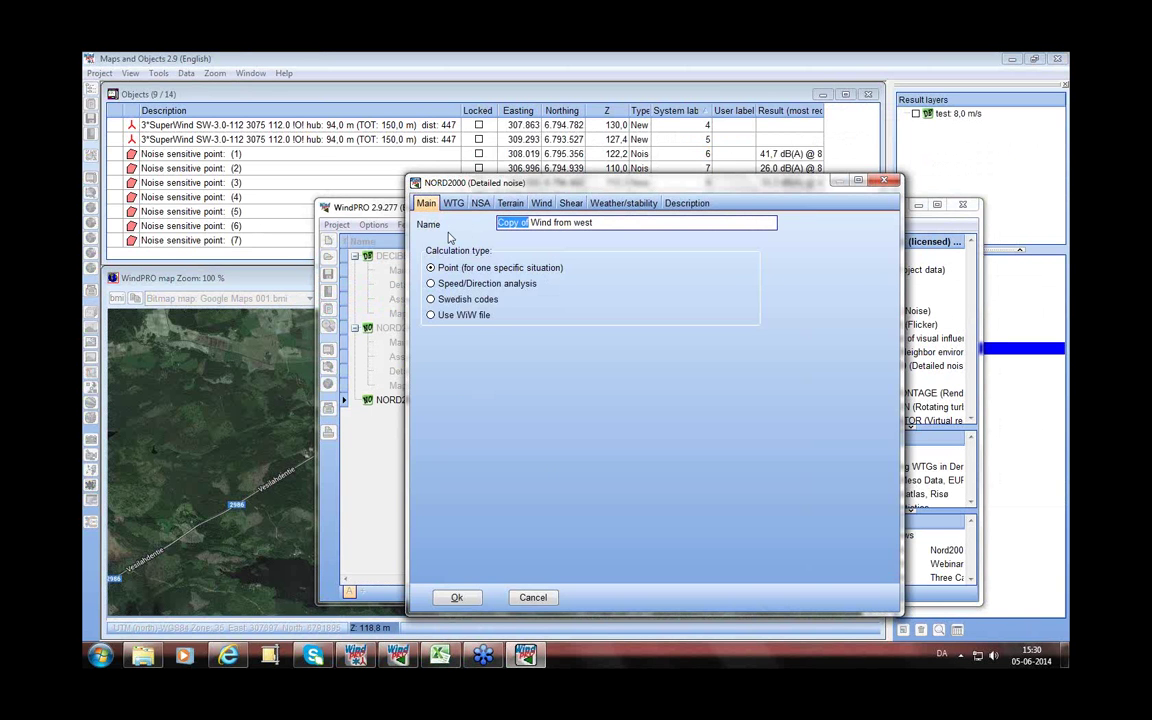
key("Delete")
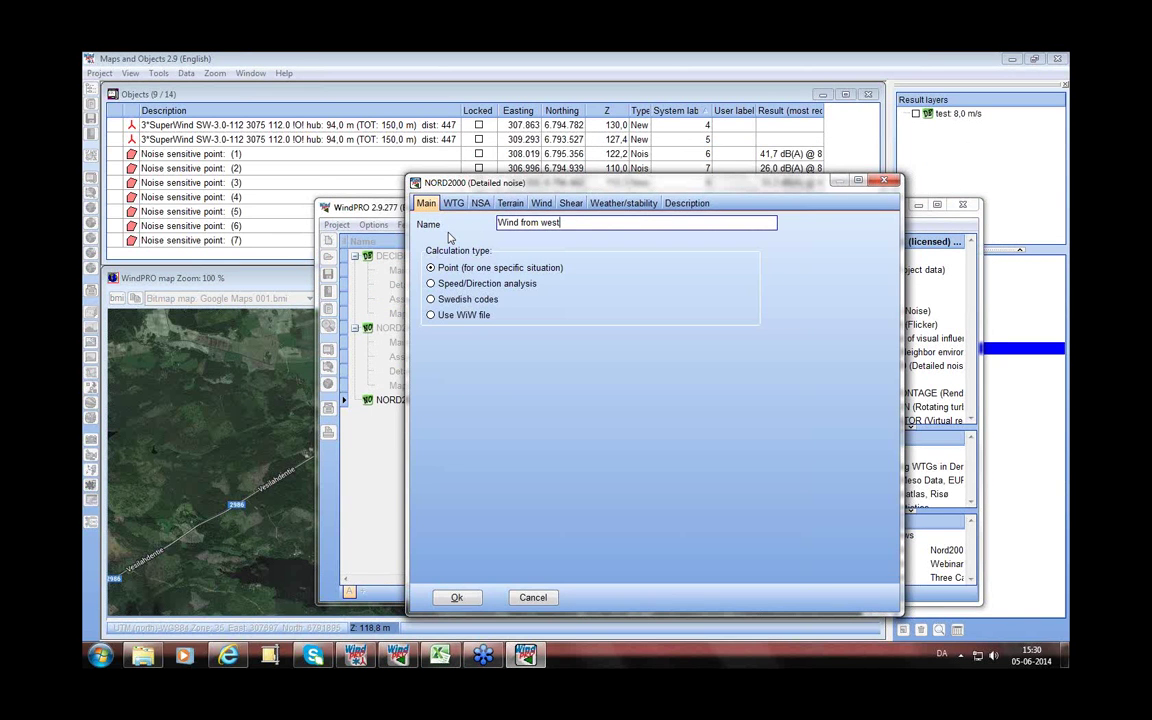
key("BackSpace")
key("BackSpace")
key("BackSpace")
key("BackSpace")
type("east")
- Set the calculation wind direction to 90 degrees in the cloned NORD2000 setup and run the calculation
left_click(455, 204)
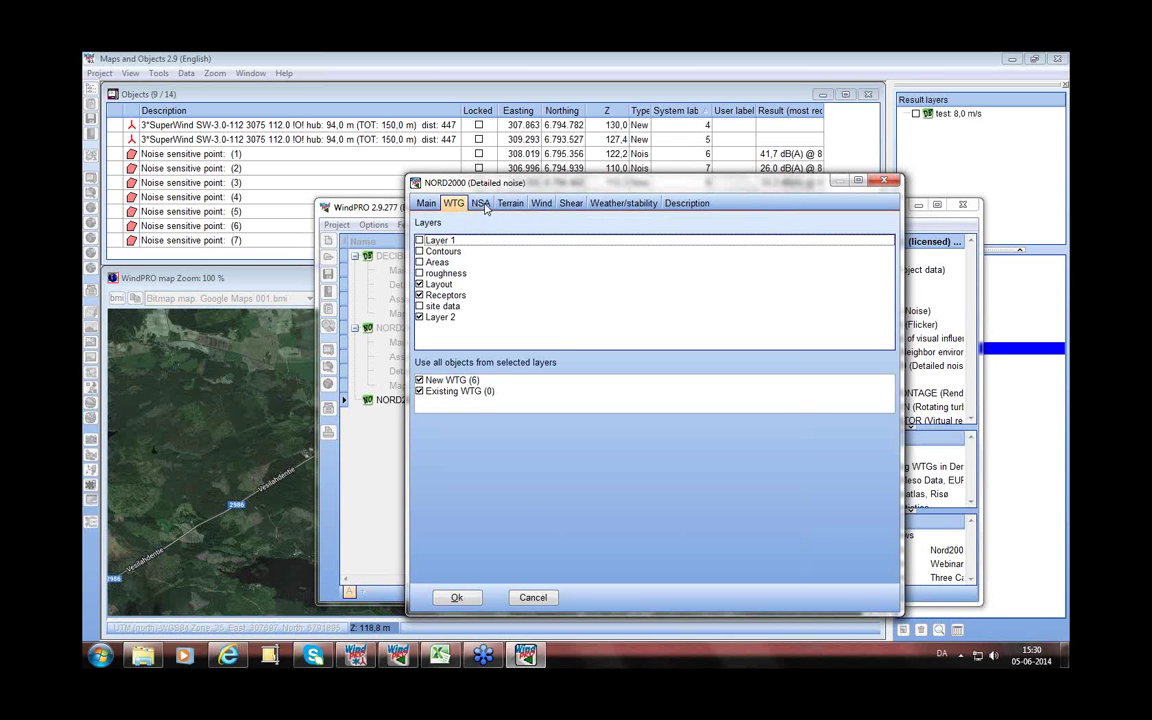
left_click(479, 205)
left_click(510, 205)
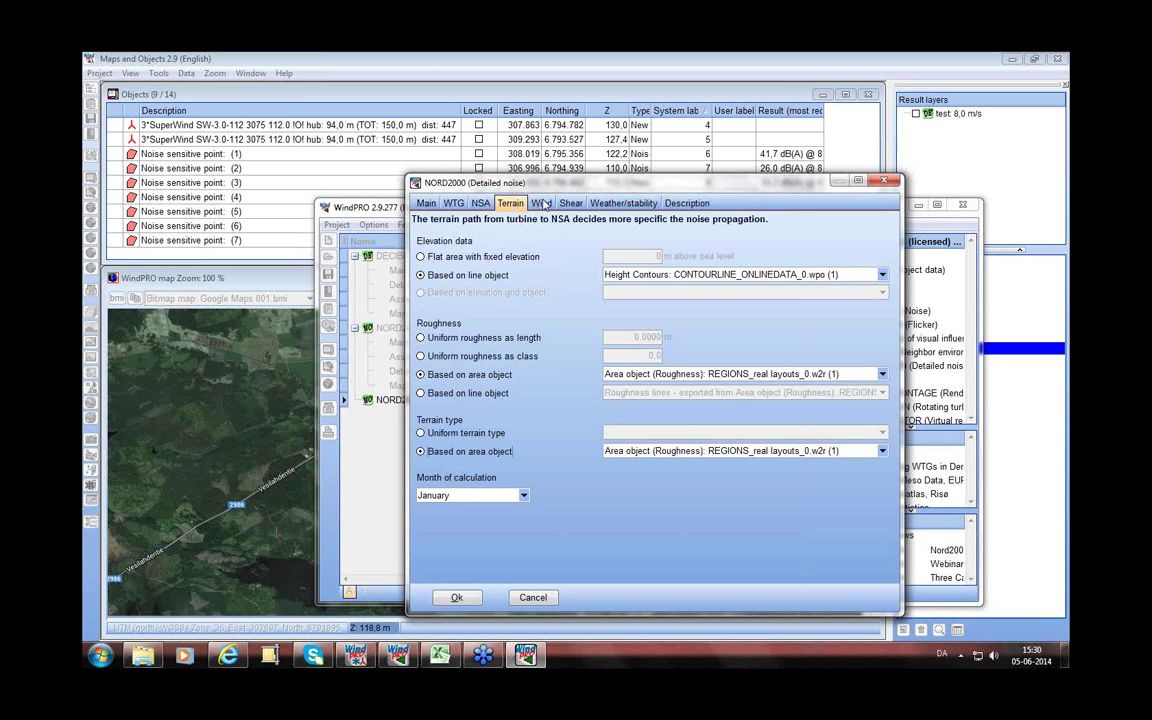
left_click(541, 204)
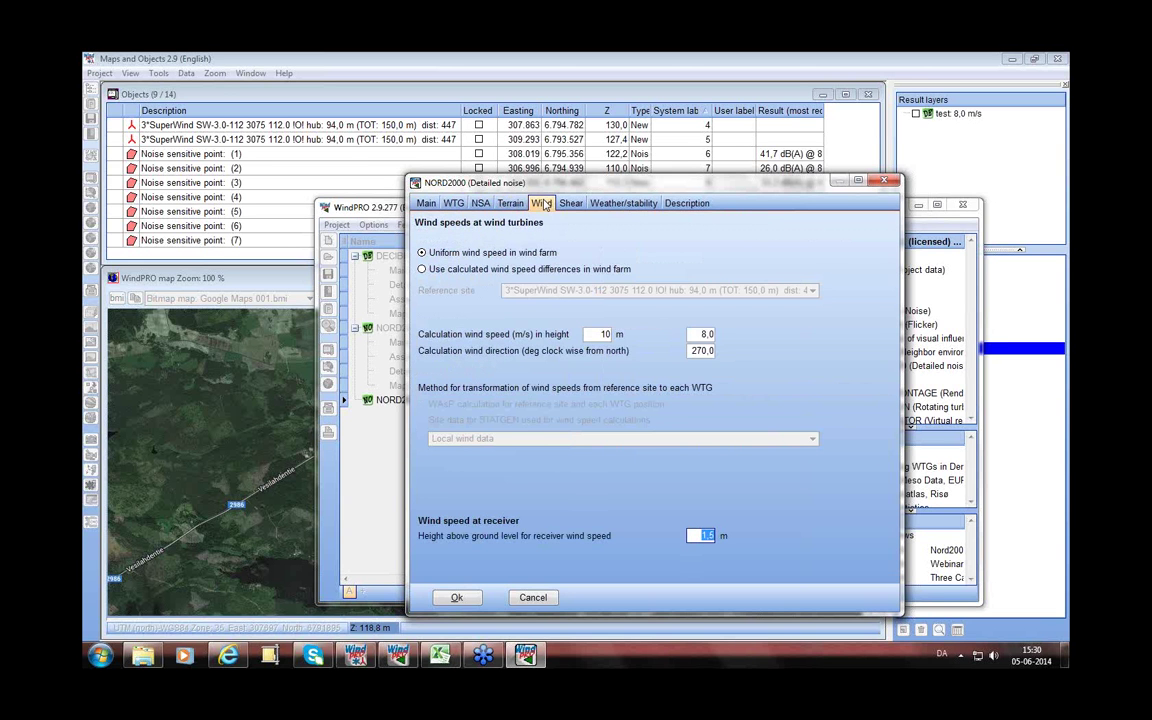
left_click(700, 351)
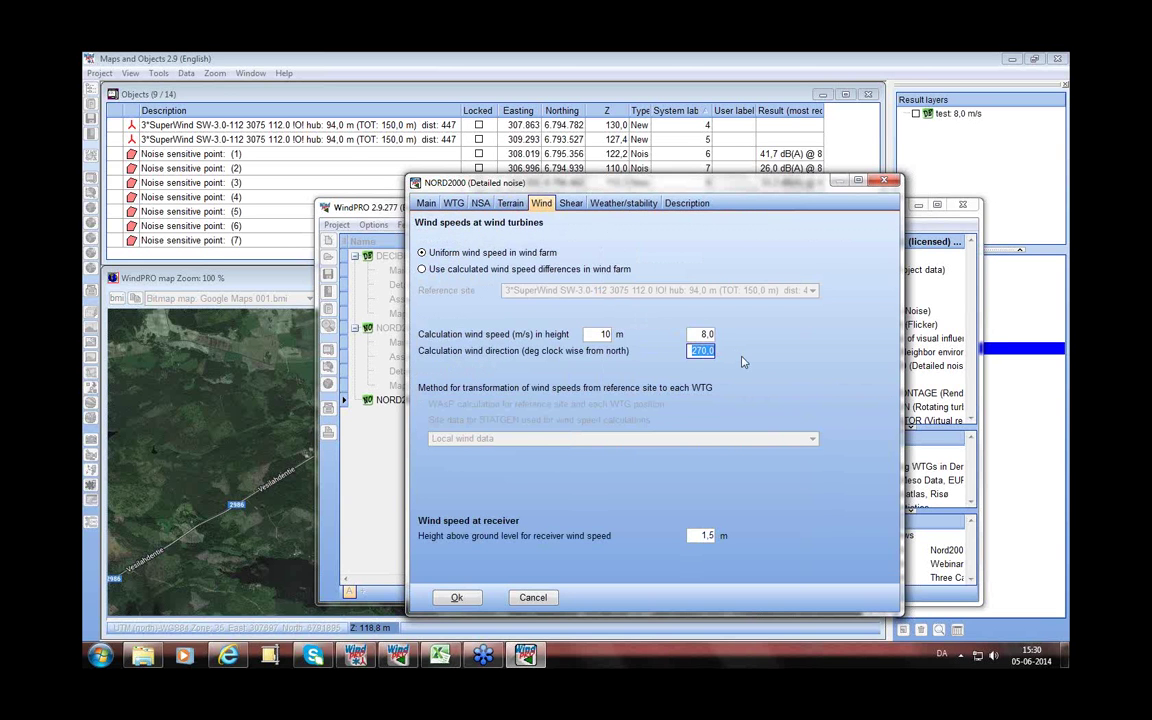
type("90")
left_click(708, 335)
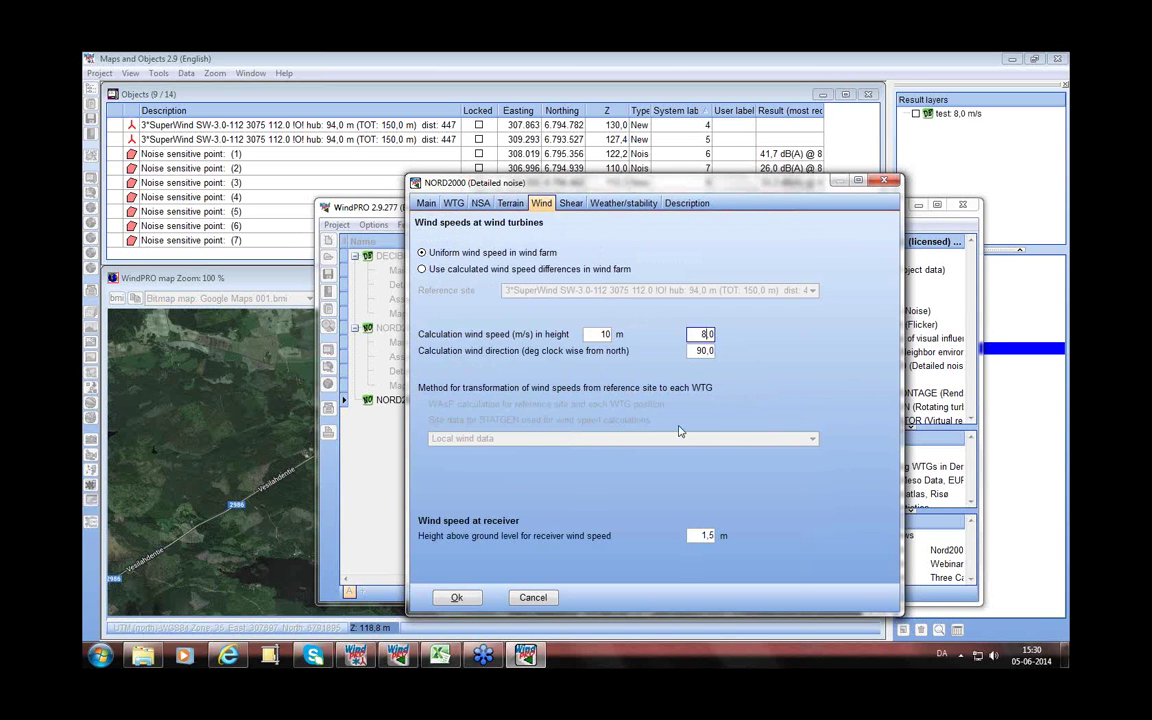
left_click(458, 598)
left_click(537, 383)
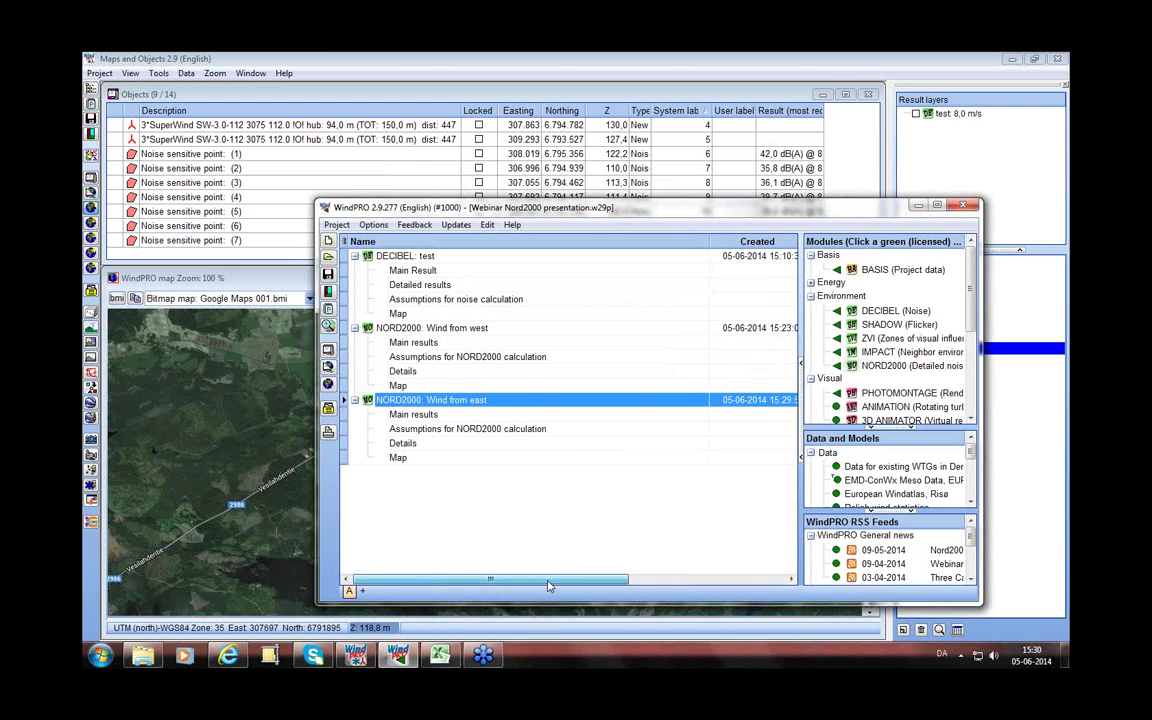
- Switch to the results.xlsx workbook and bring up the Sheet1 table comparing ISO 9613-2, Nord2000 west and Nord2000 east
left_click_drag(549, 580, 490, 579)
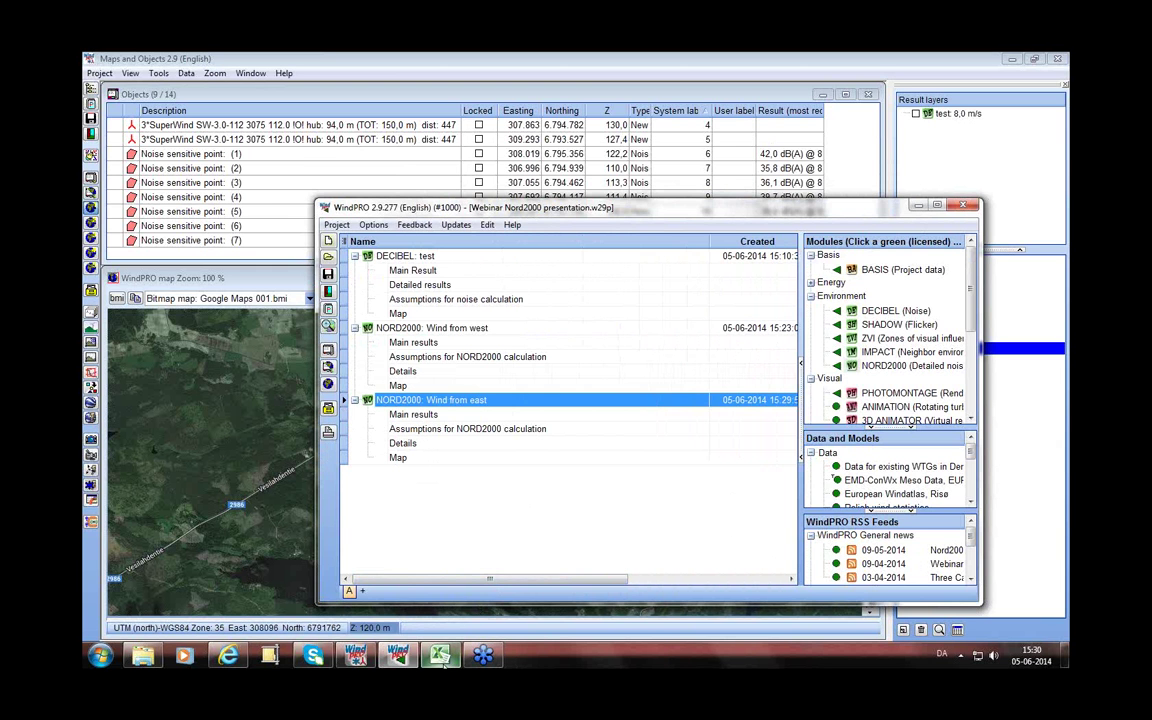
mouse_move(441, 657)
left_click(440, 575)
scroll(533, 455, "down", 8)
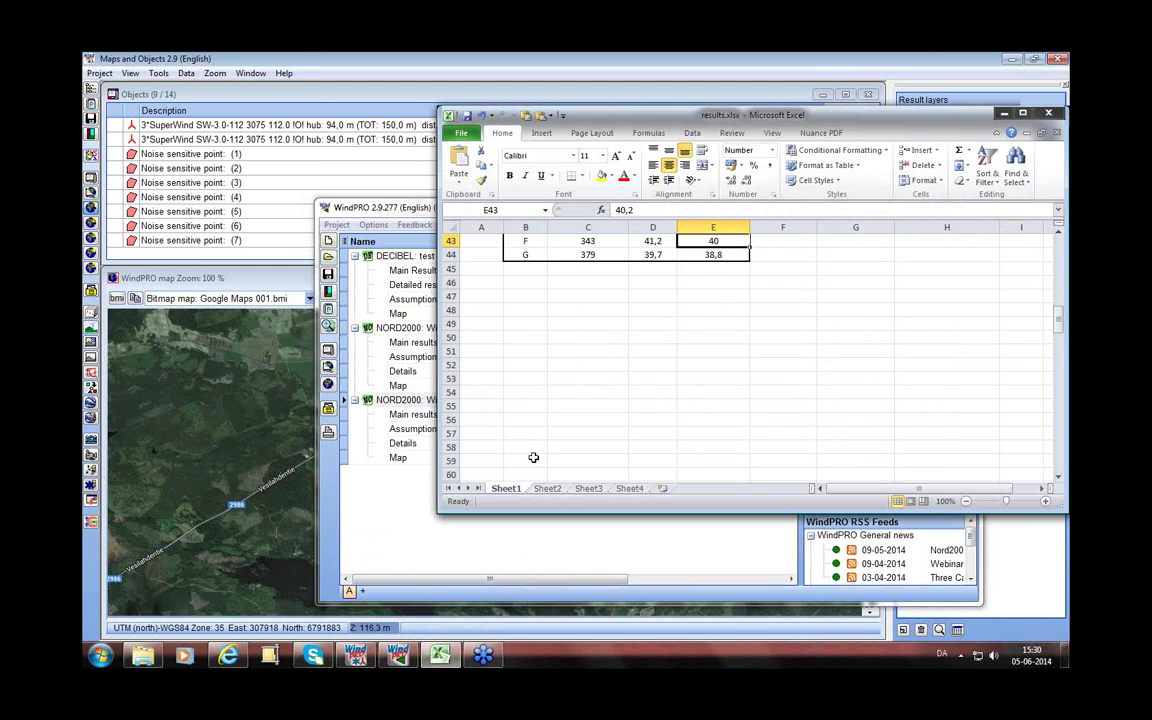
scroll(530, 465, "down", 6)
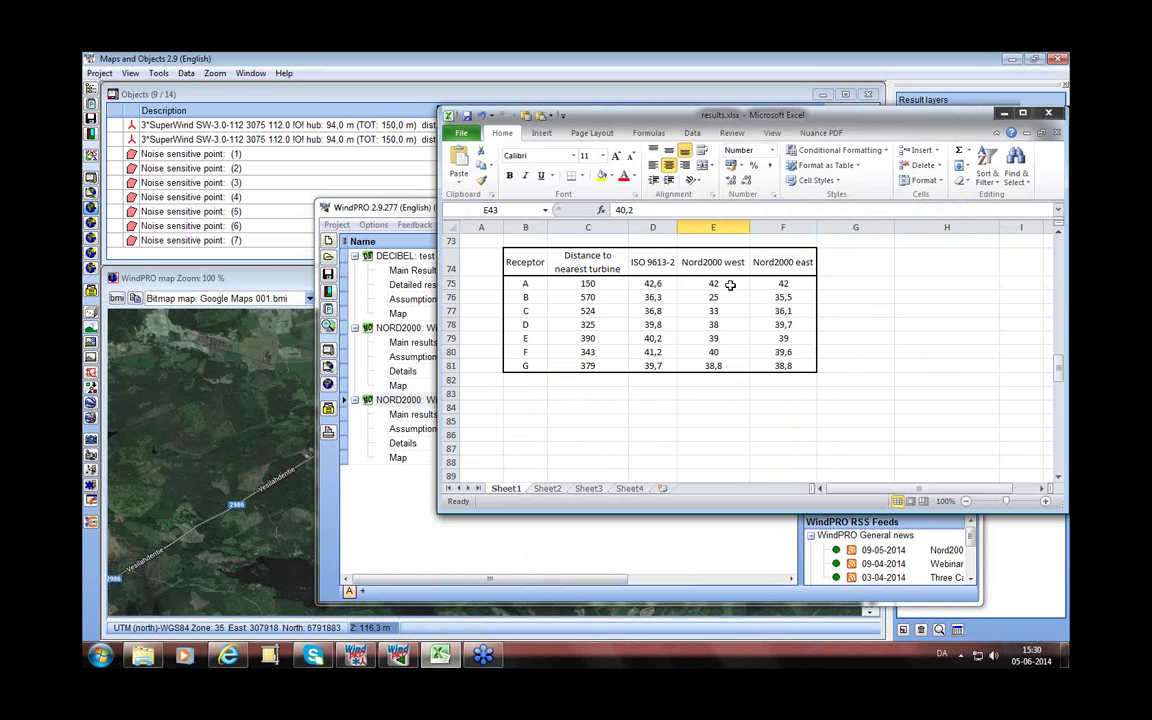
- Check the receptor positions on the WindPRO map against receptor C's Nord2000 east level in the results table
left_click(262, 452)
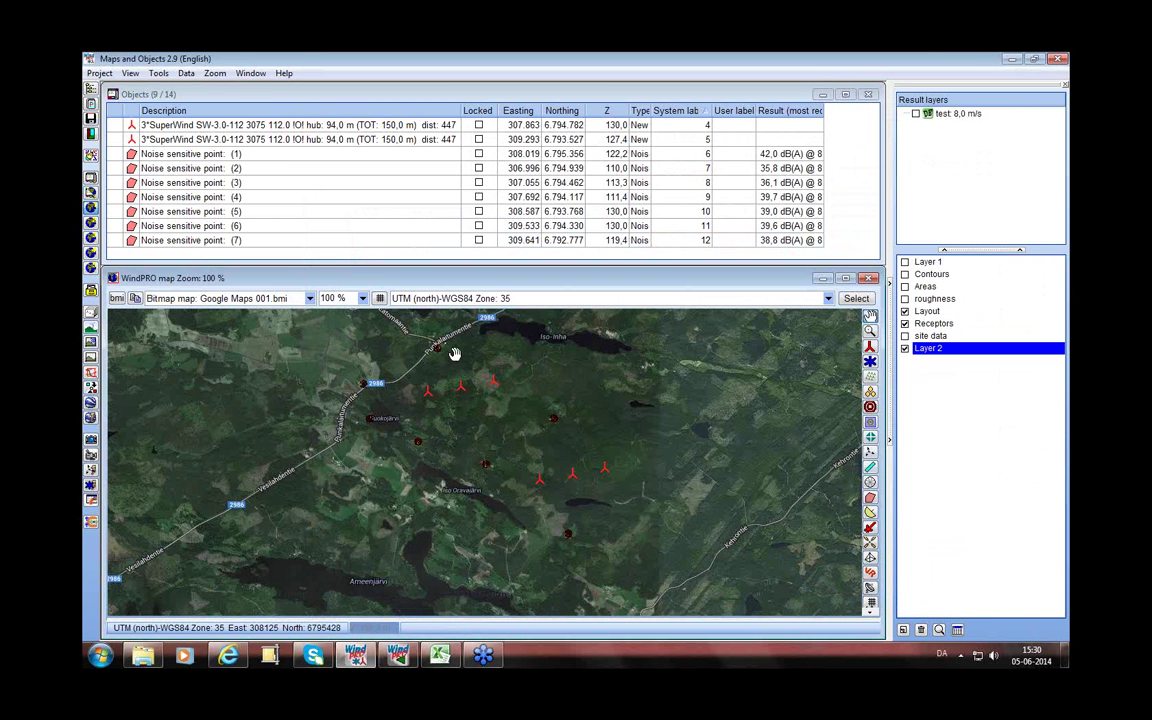
left_click(442, 656)
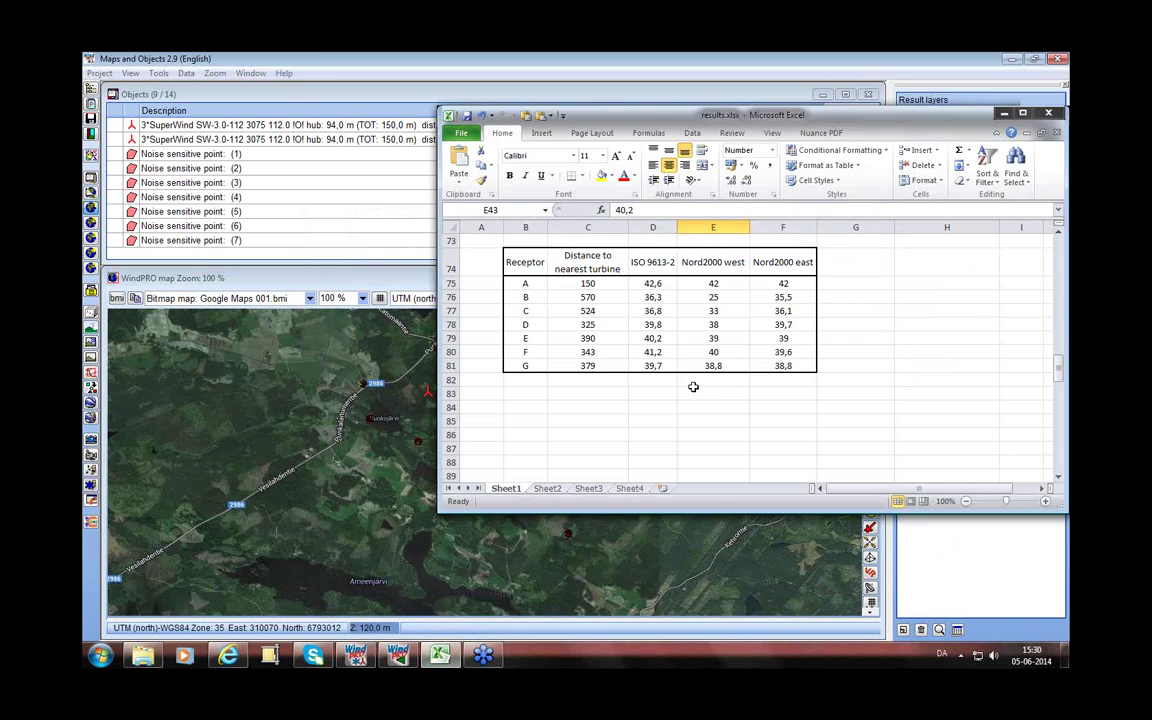
left_click(784, 311)
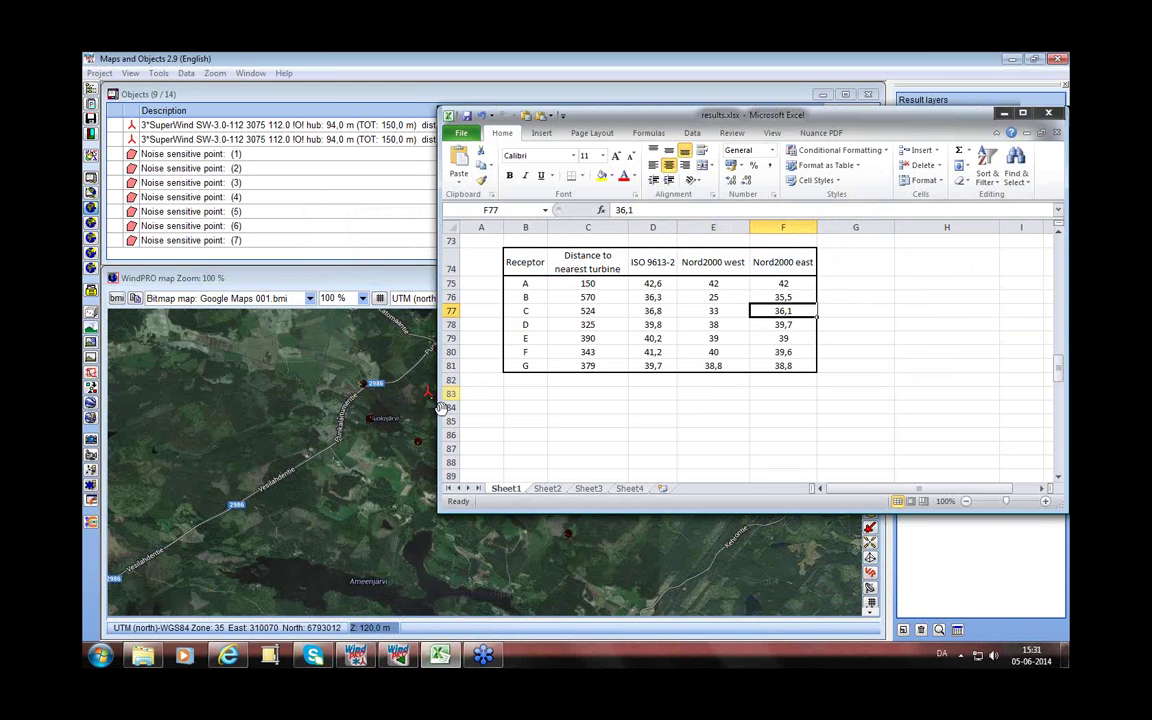
left_click(391, 416)
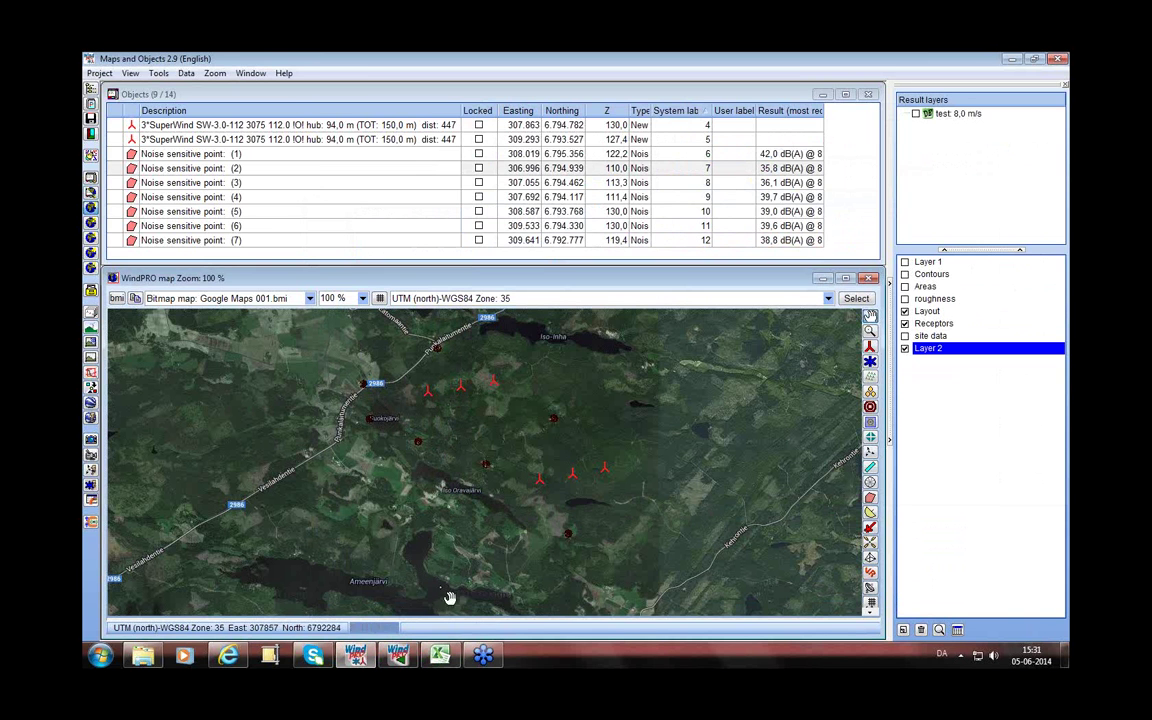
left_click(438, 657)
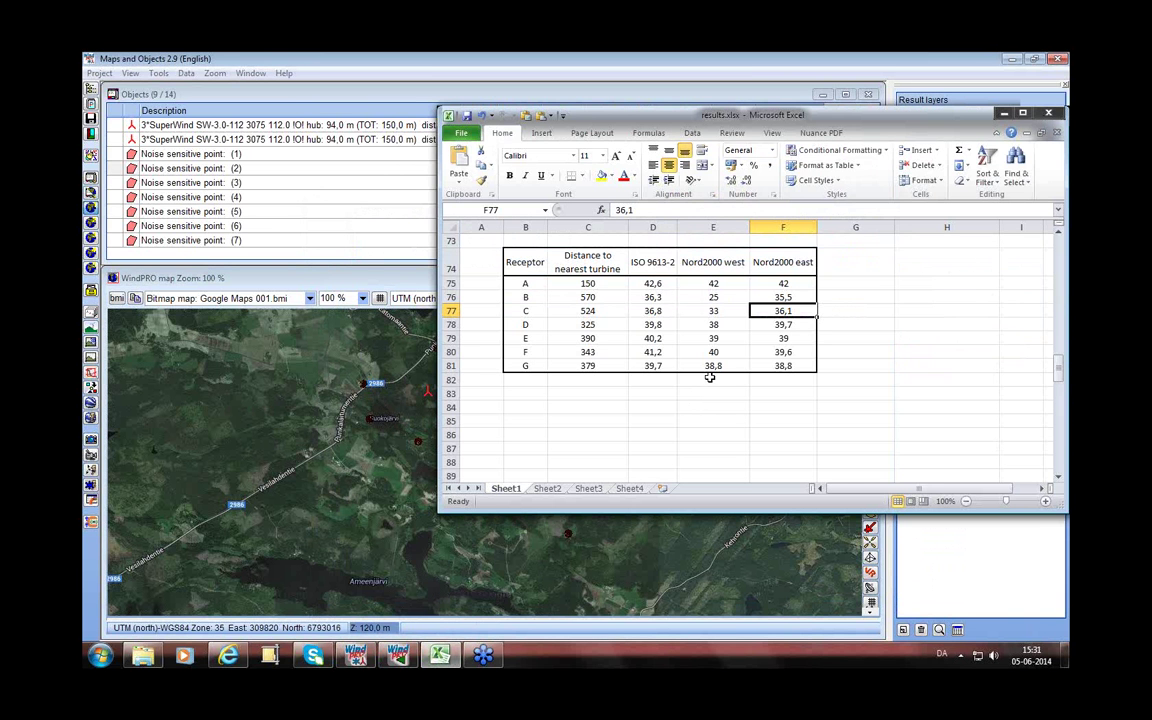
- Compare the Nord2000 west and east levels of receptor B, review the east levels of C, D and F, and return to the map
left_click(792, 297)
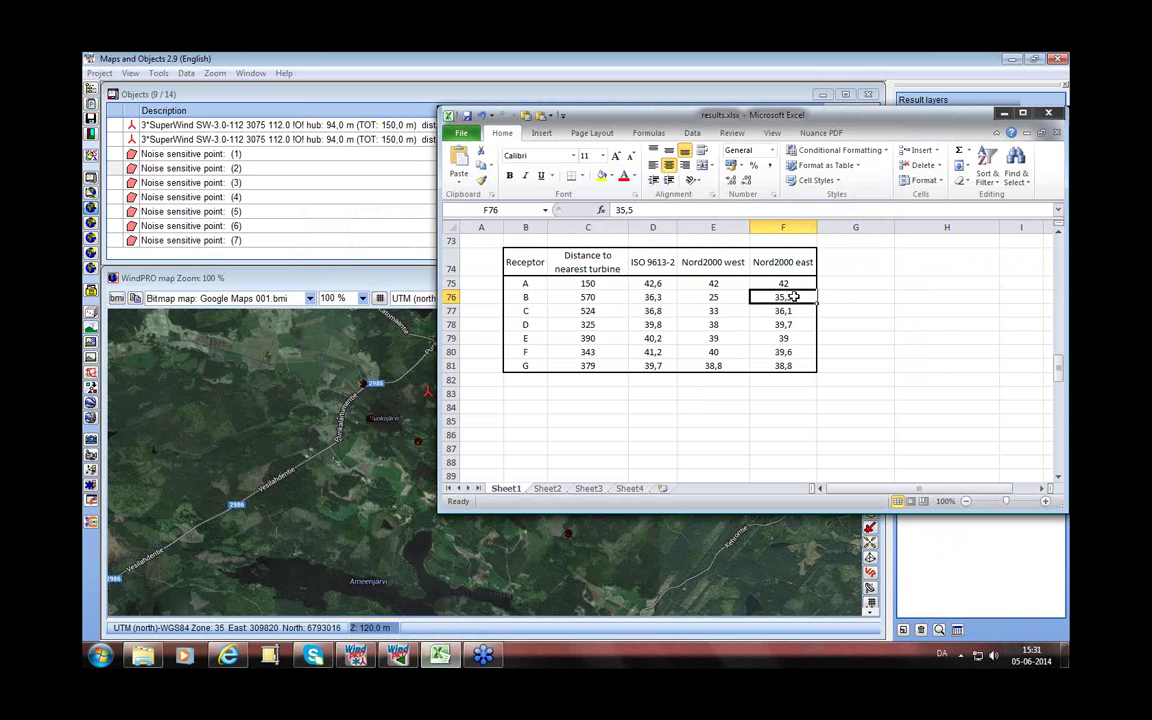
left_click(737, 296)
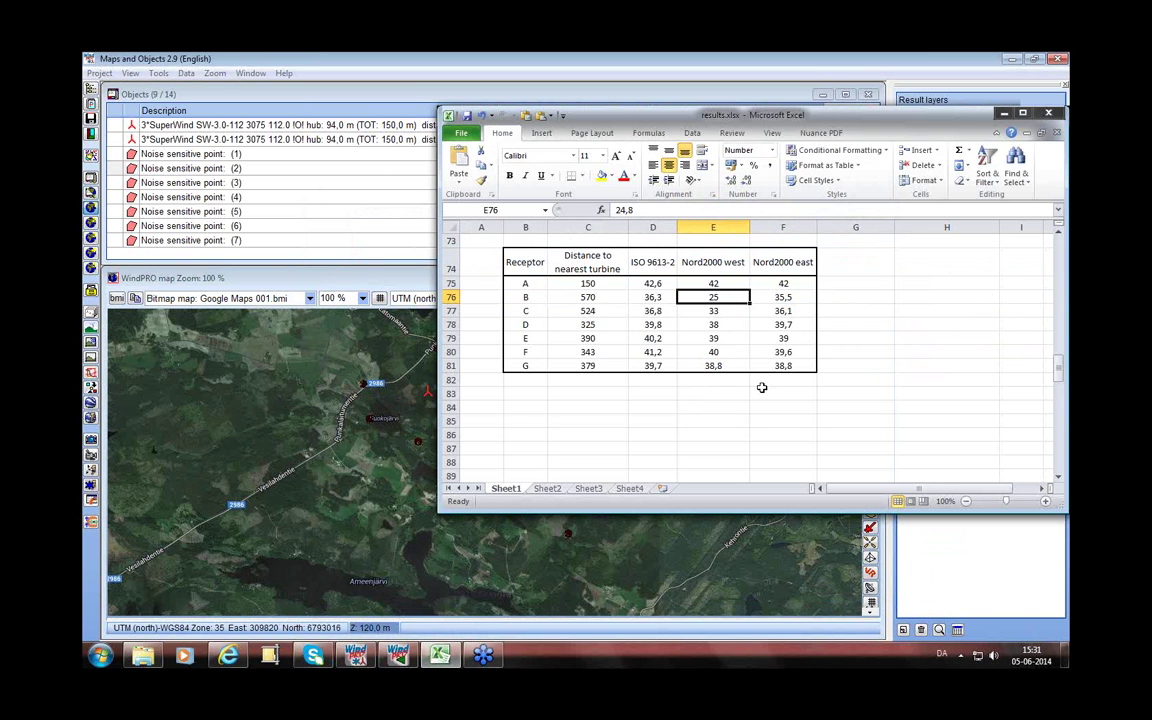
left_click(785, 311)
left_click(787, 324)
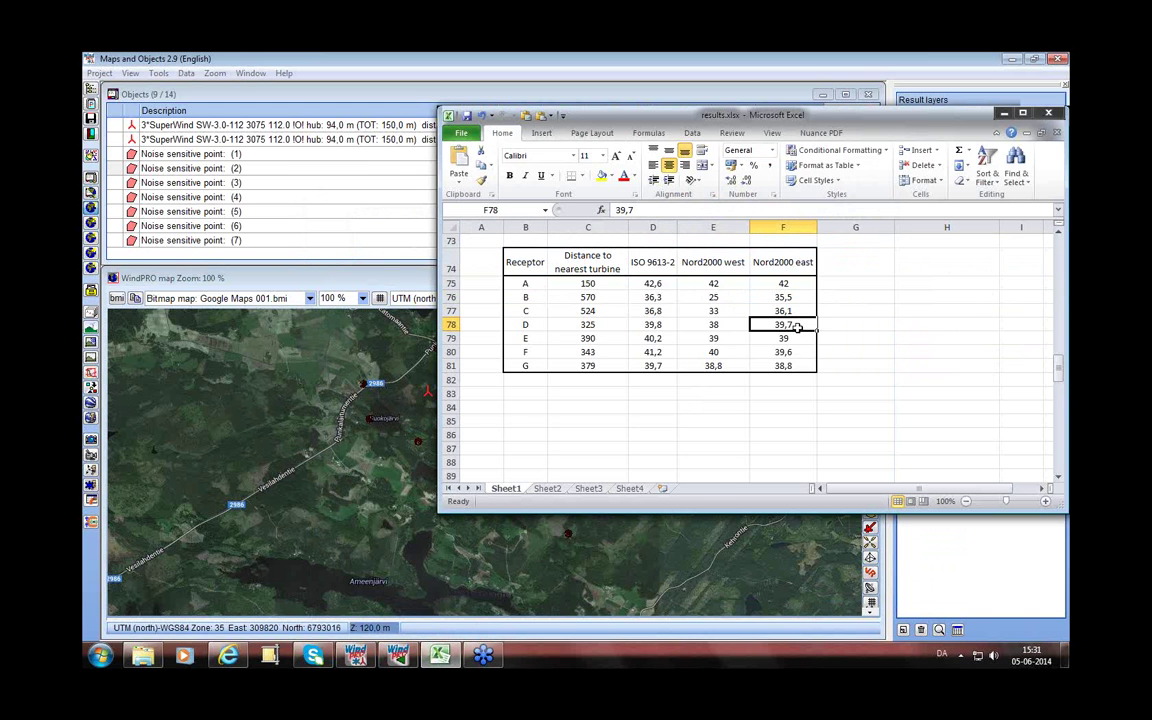
left_click(781, 352)
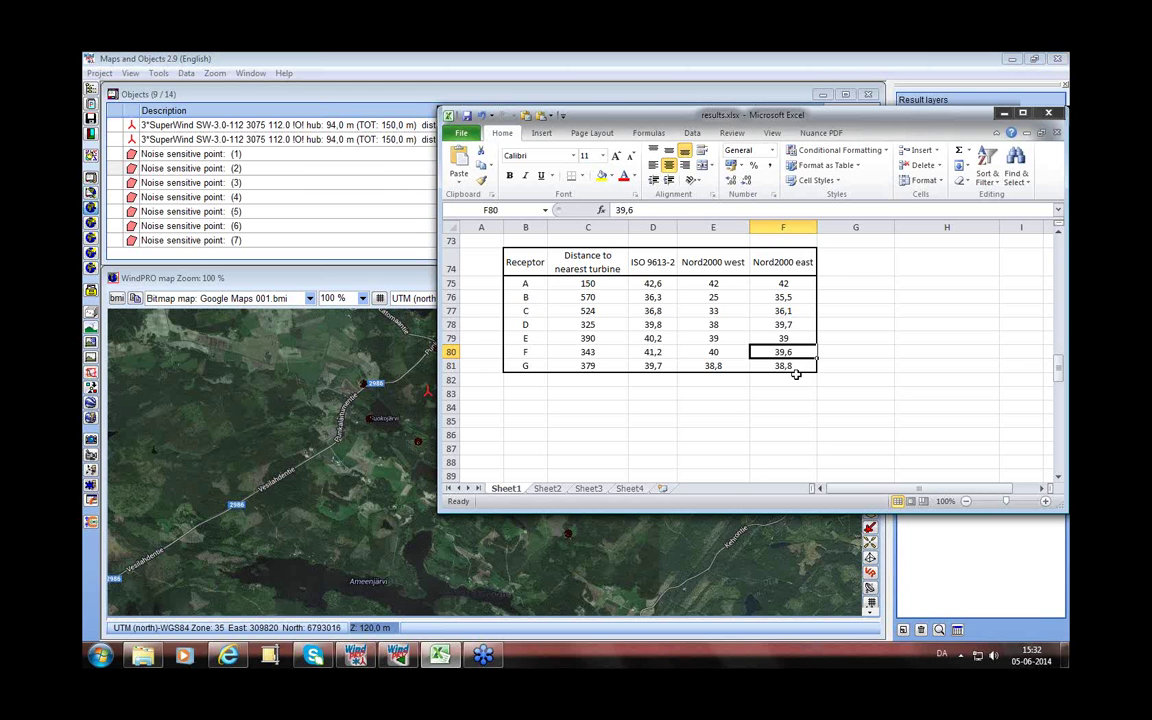
left_click(393, 401)
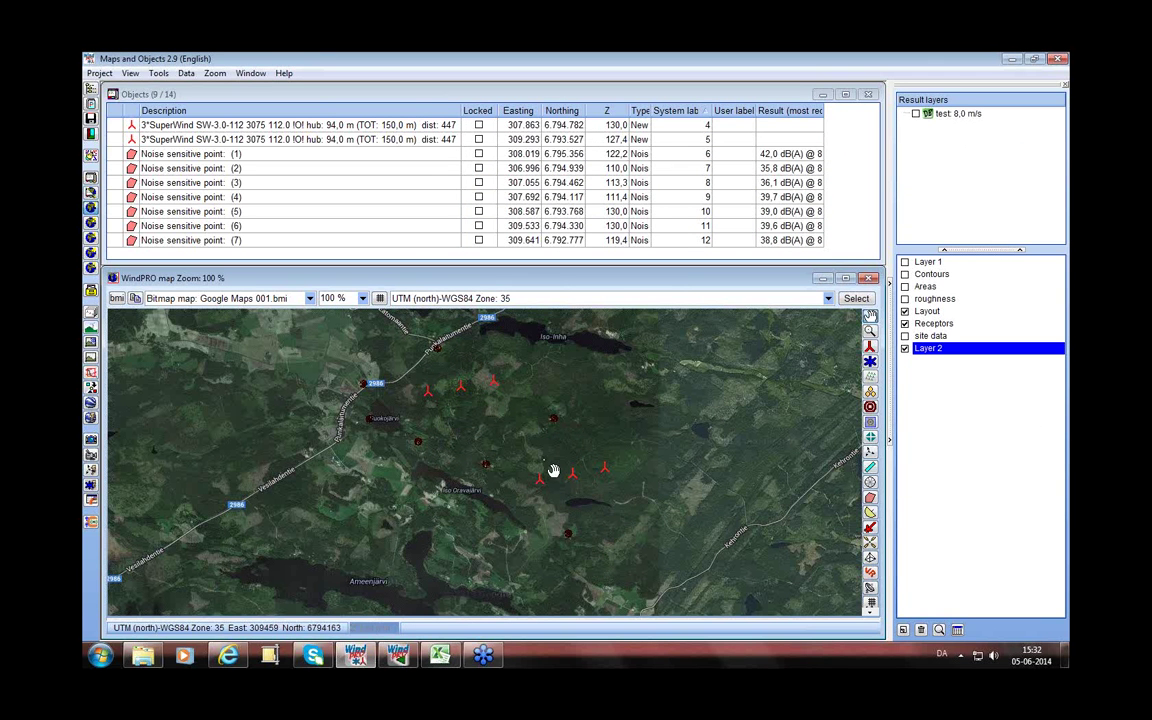
- Clone the "Wind from east" NORD2000 calculation and name the copy "Most downwind situation"
left_click(400, 662)
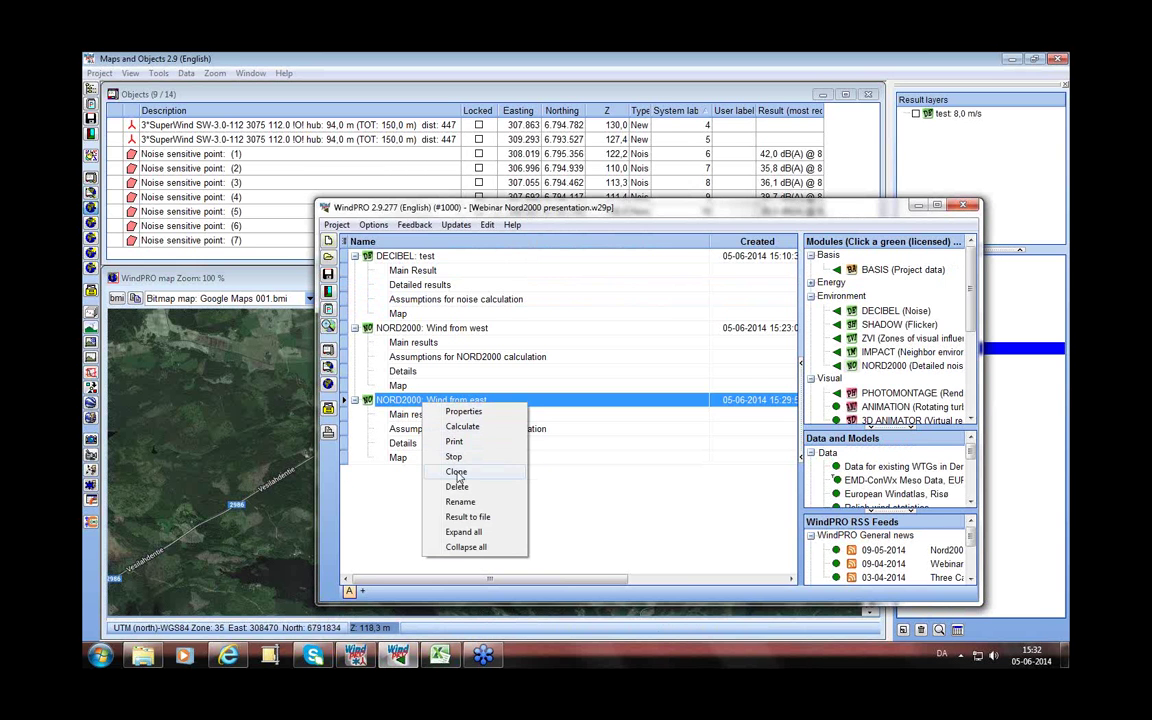
left_click(455, 471)
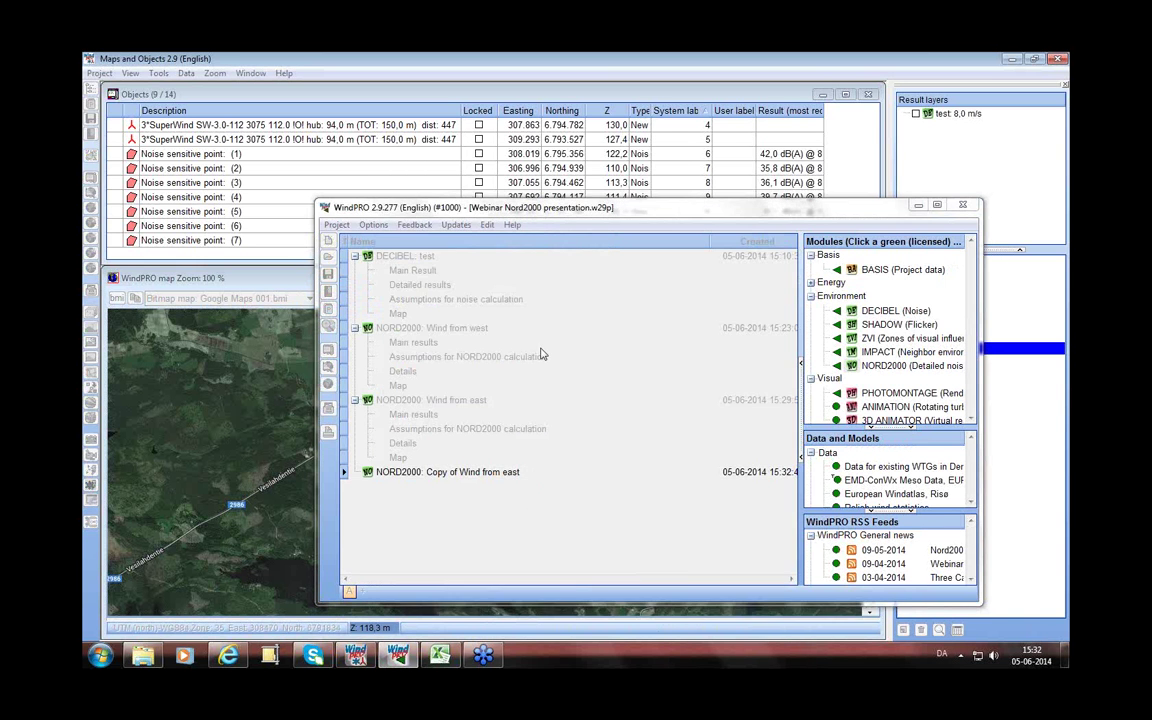
left_click_drag(531, 223, 462, 236)
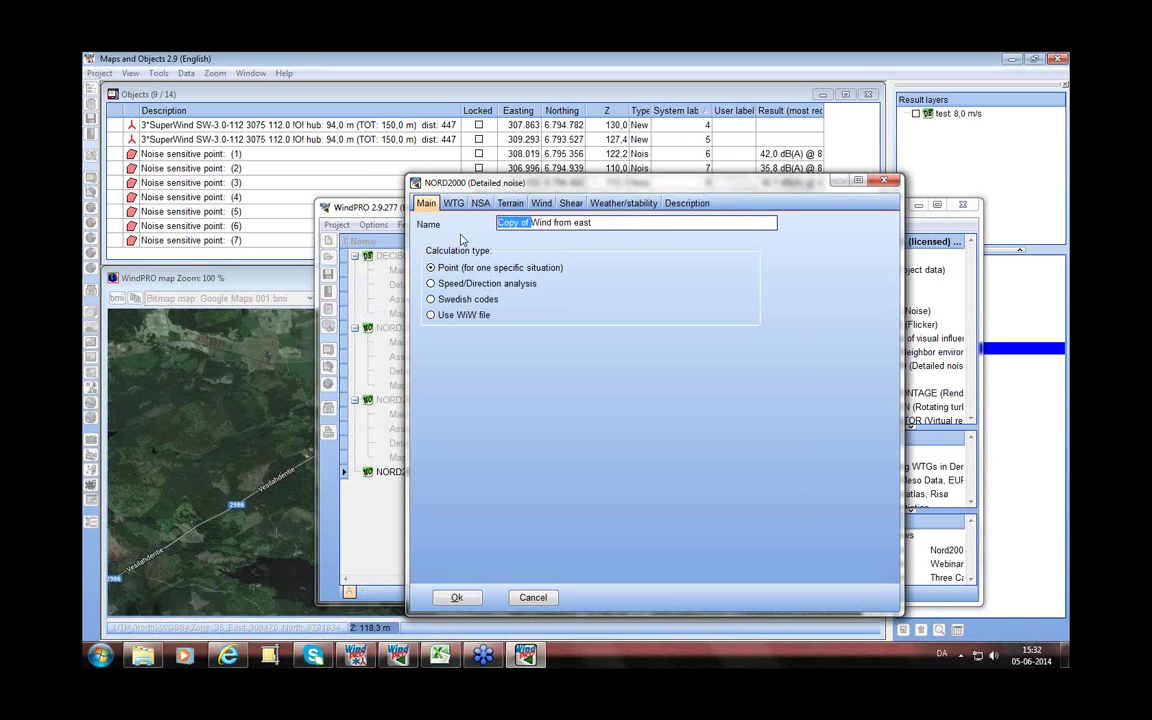
key("Delete")
key("Delete")
key("Delete")
key("Delete")
key("Delete")
key("Delete")
key("Delete")
key("Delete")
key("Delete")
key("Delete")
key("Delete")
key("Delete")
key("Delete")
key("Delete")
key("Delete")
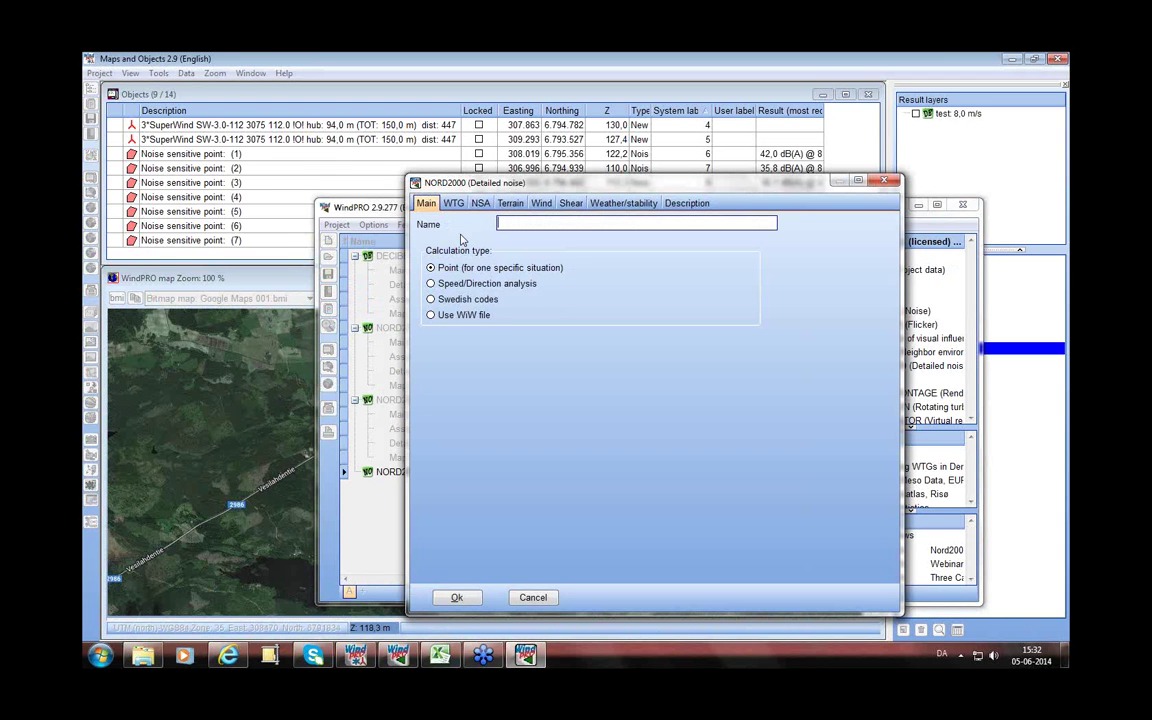
type("Most downwind situation")
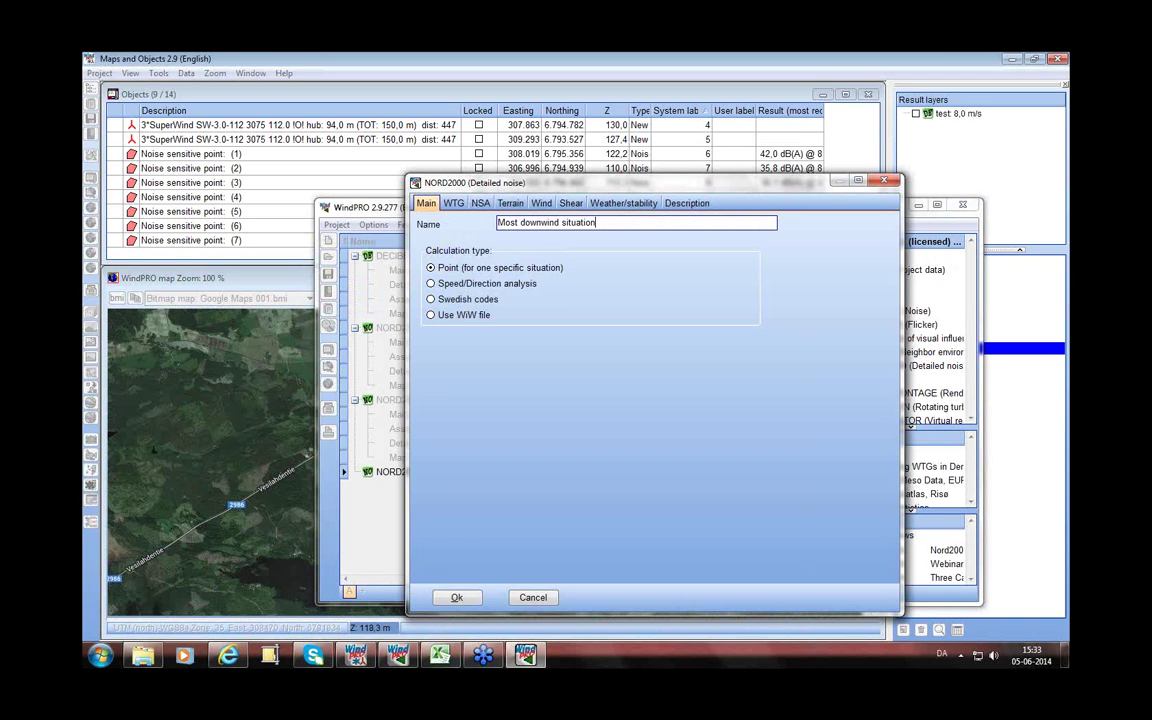
- Choose Speed/Direction analysis as the calculation type and set the wind direction range from 0 to 330 degrees with a step of 12
left_click(432, 286)
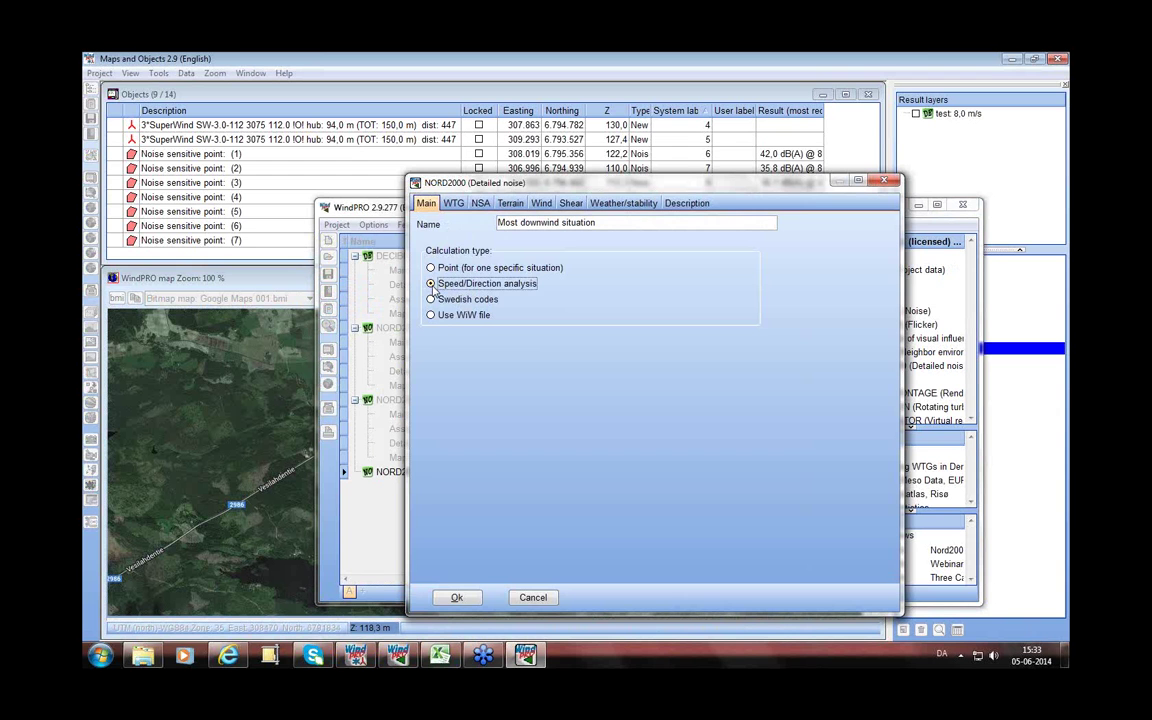
left_click(541, 203)
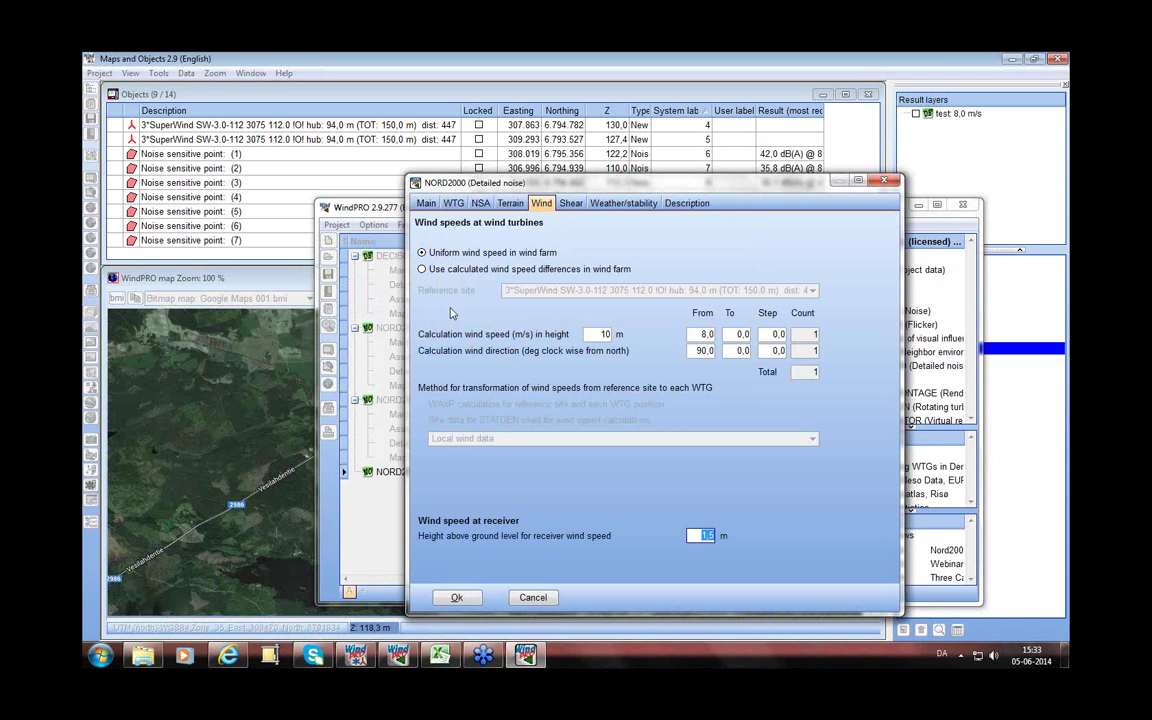
left_click(708, 336)
left_click(705, 351)
type("0")
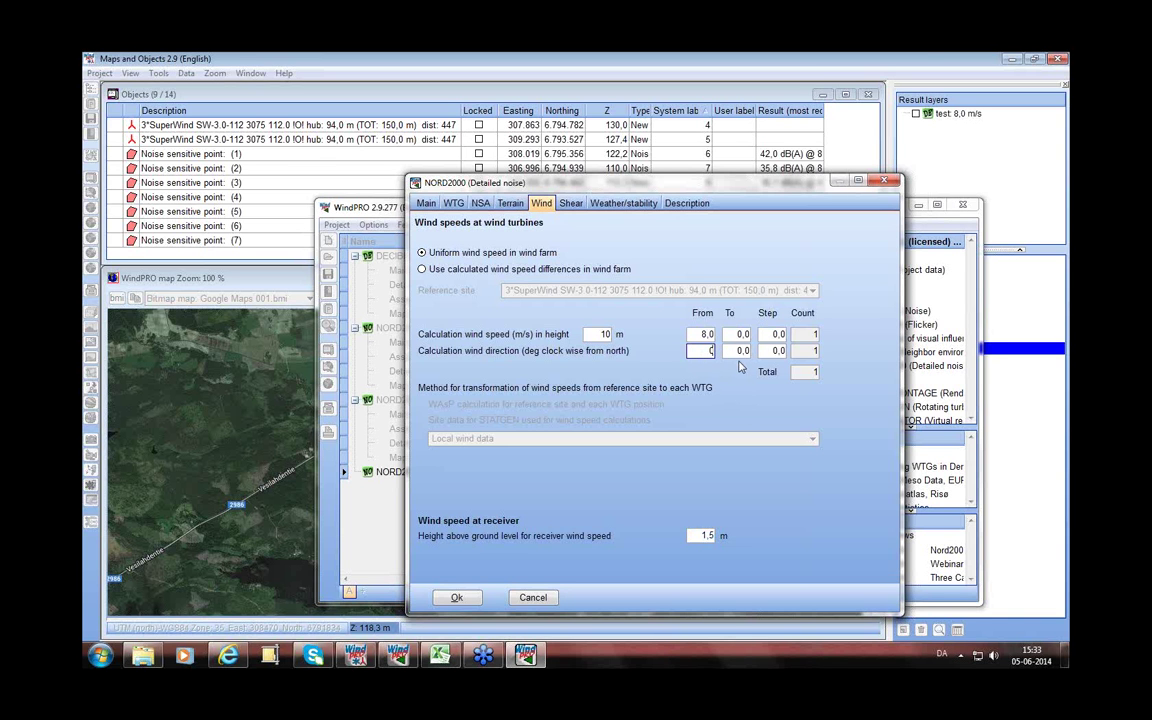
key("Tab")
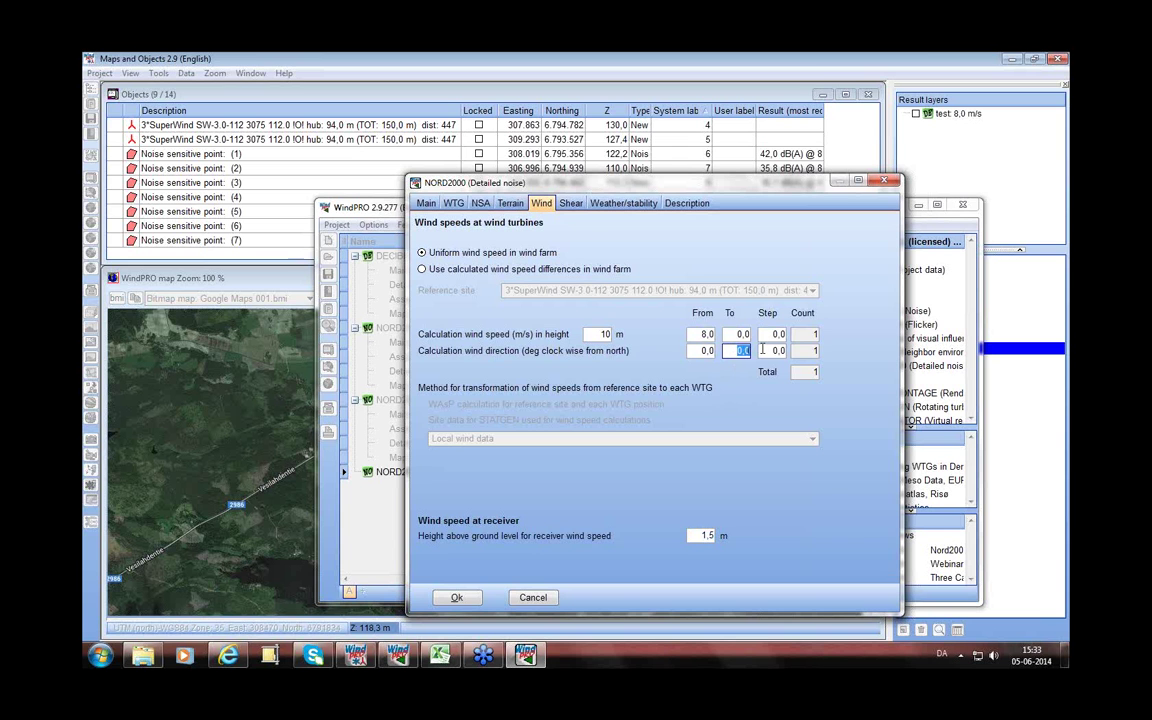
type("330")
key("Tab")
type("12")
key("Tab")
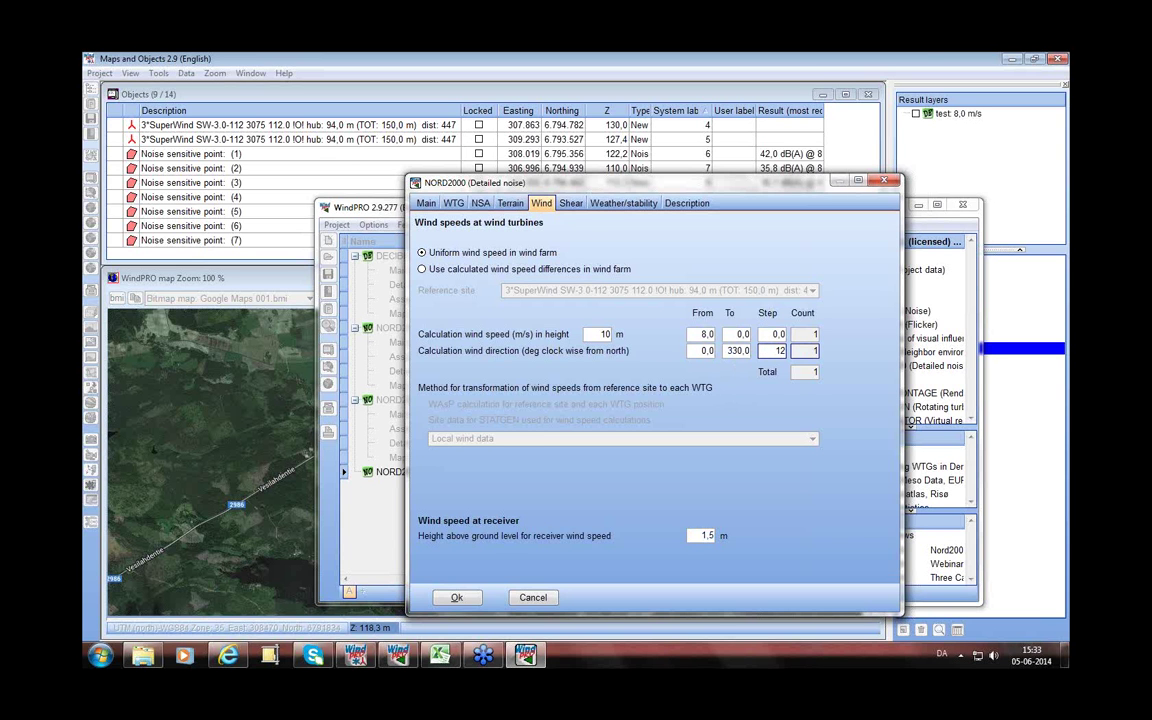
- Set the wind direction step of the Speed/Direction analysis to 30 degrees
left_click(743, 351)
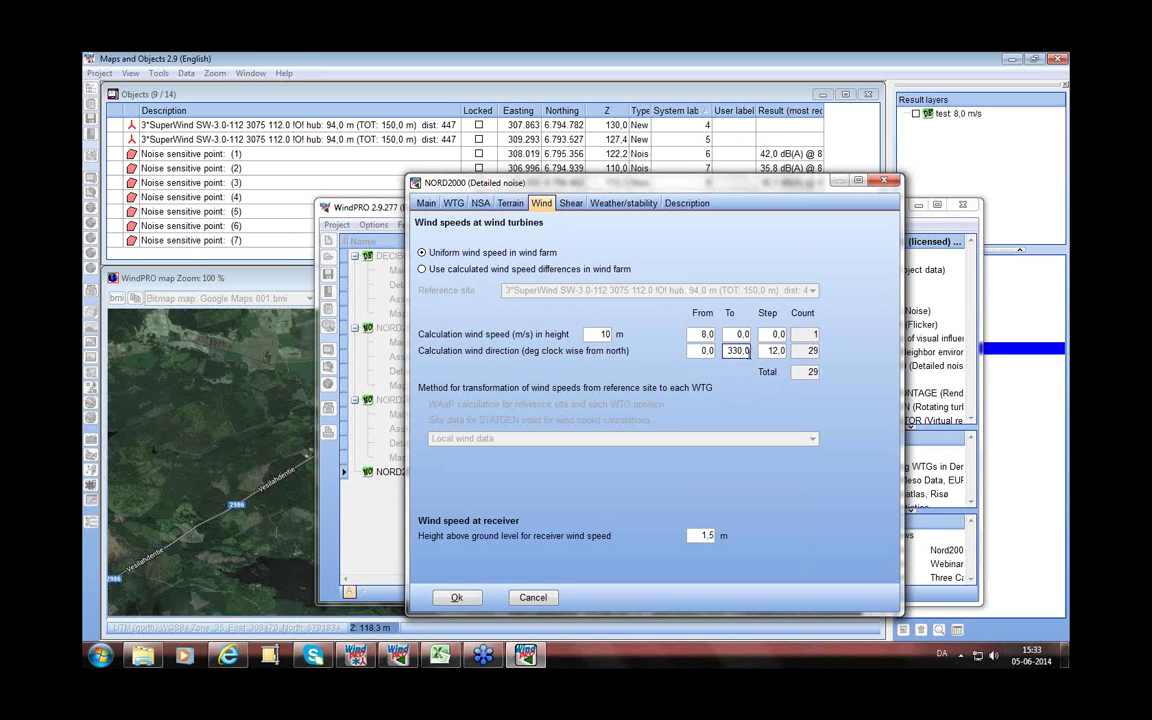
left_click_drag(762, 351, 802, 351)
type("30")
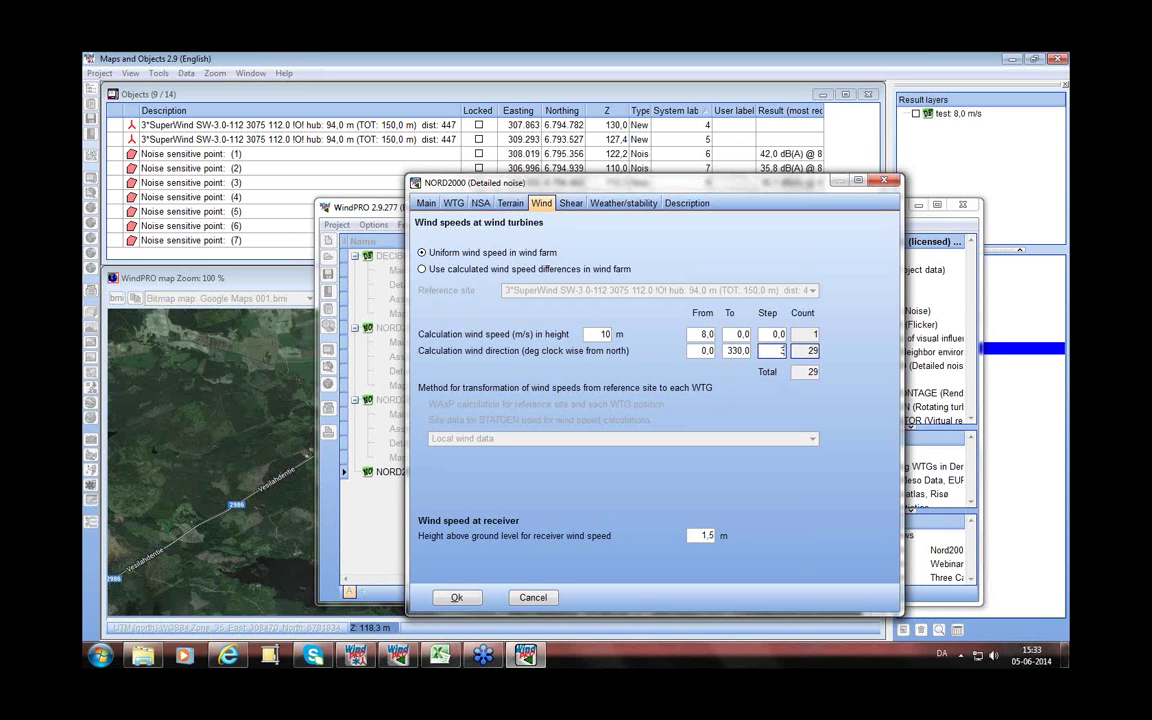
left_click(733, 351)
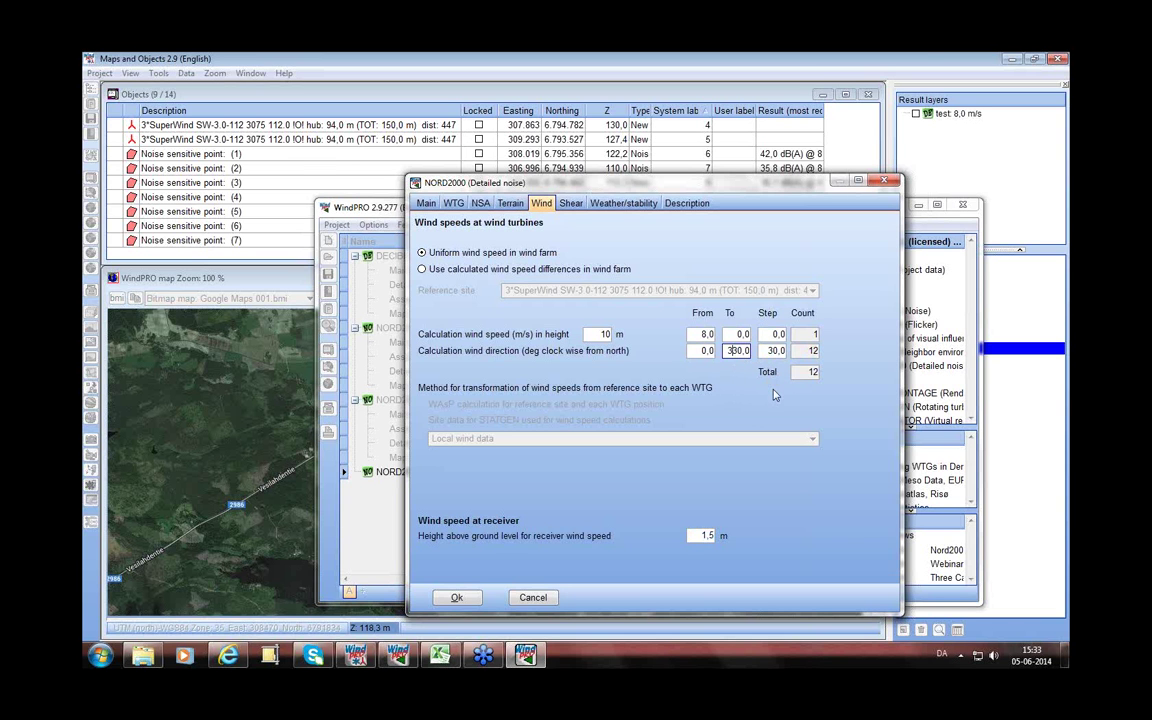
- Set the upper calculation wind speed to 8 m/s with a step of 1 and run the "Most downwind situation" calculation
left_click(735, 334)
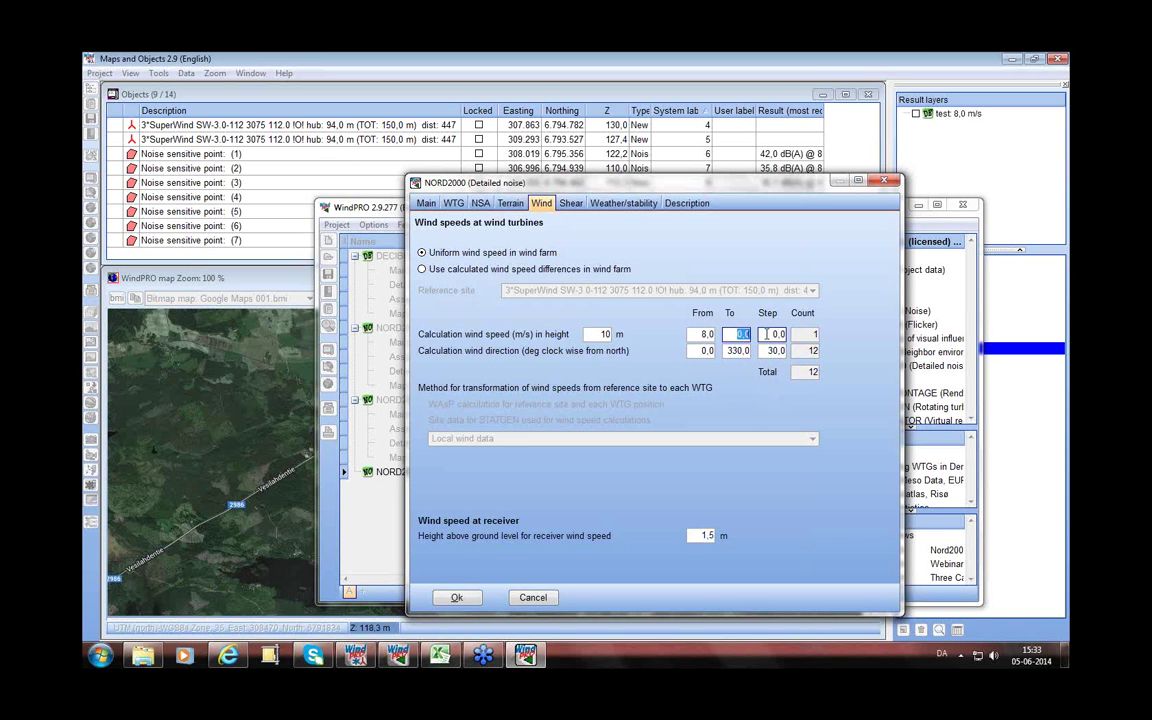
type("8")
left_click(770, 333)
type("1")
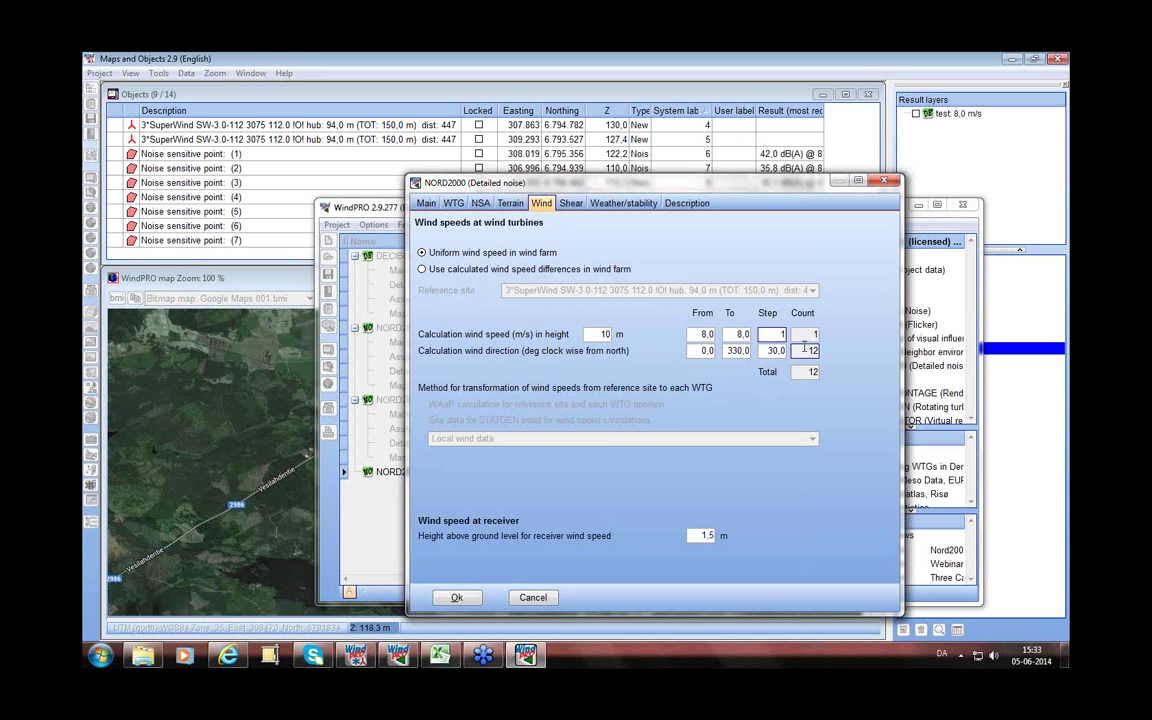
double_click(772, 333)
left_click(455, 598)
left_click(538, 385)
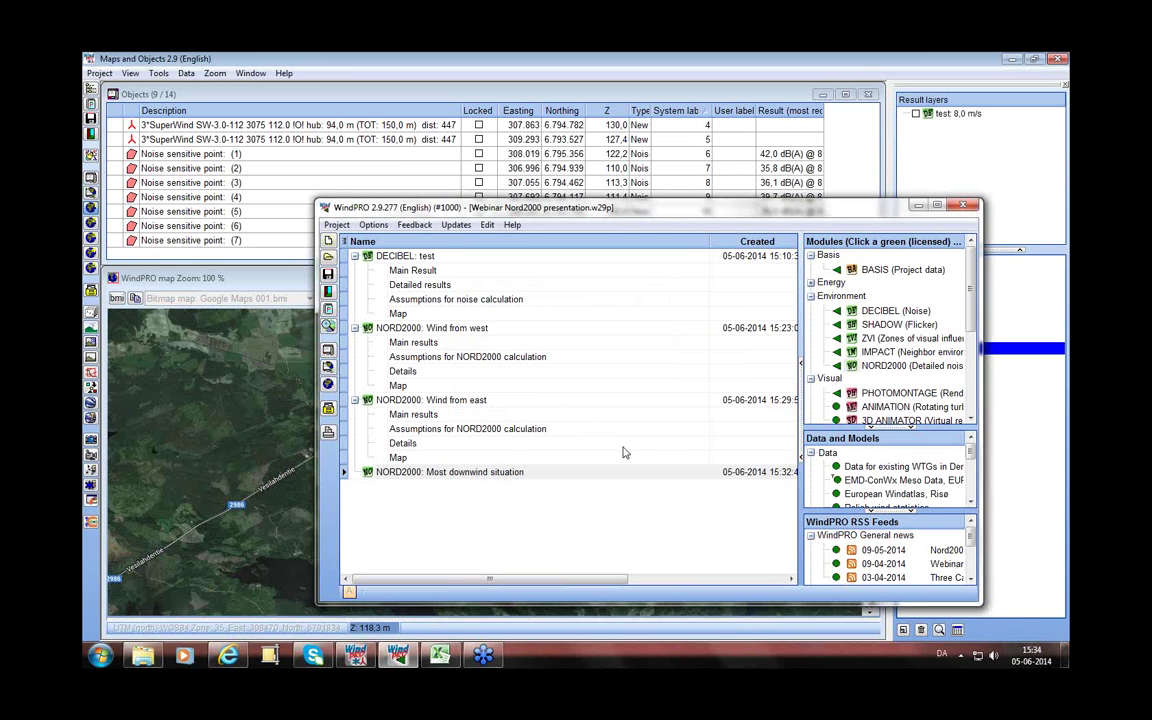
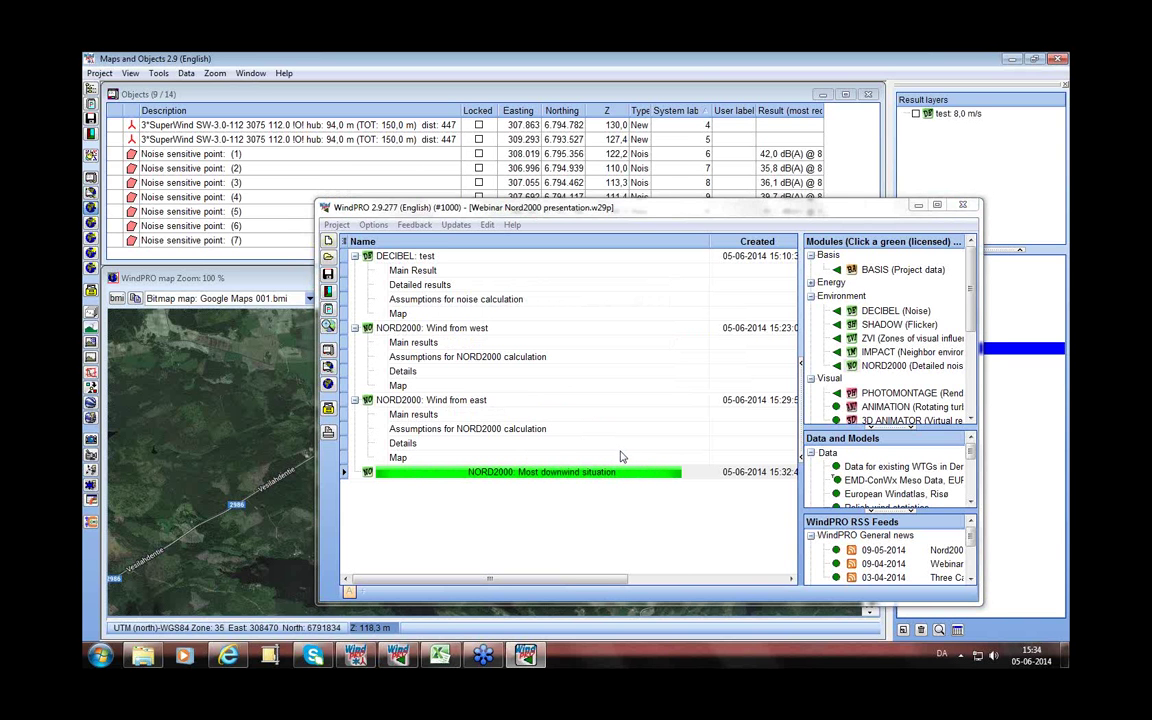
- Check the calculation's duration and open a preview of the full "Most downwind situation" report
left_click_drag(594, 581, 698, 590)
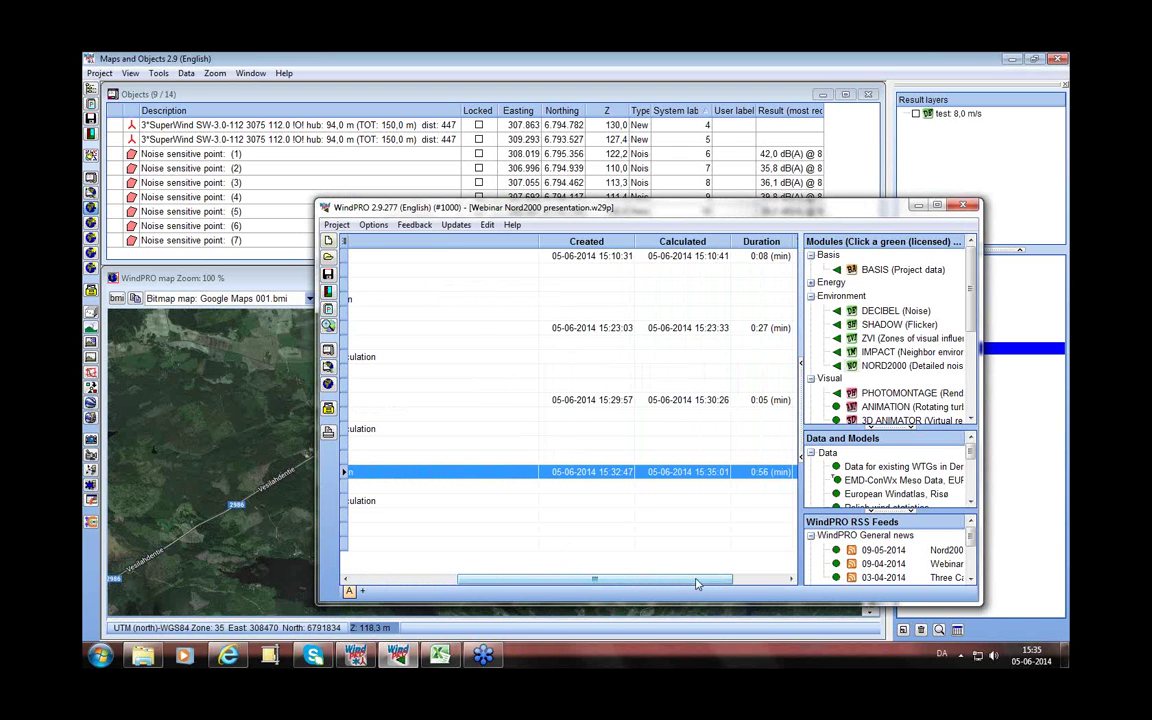
right_click(452, 475)
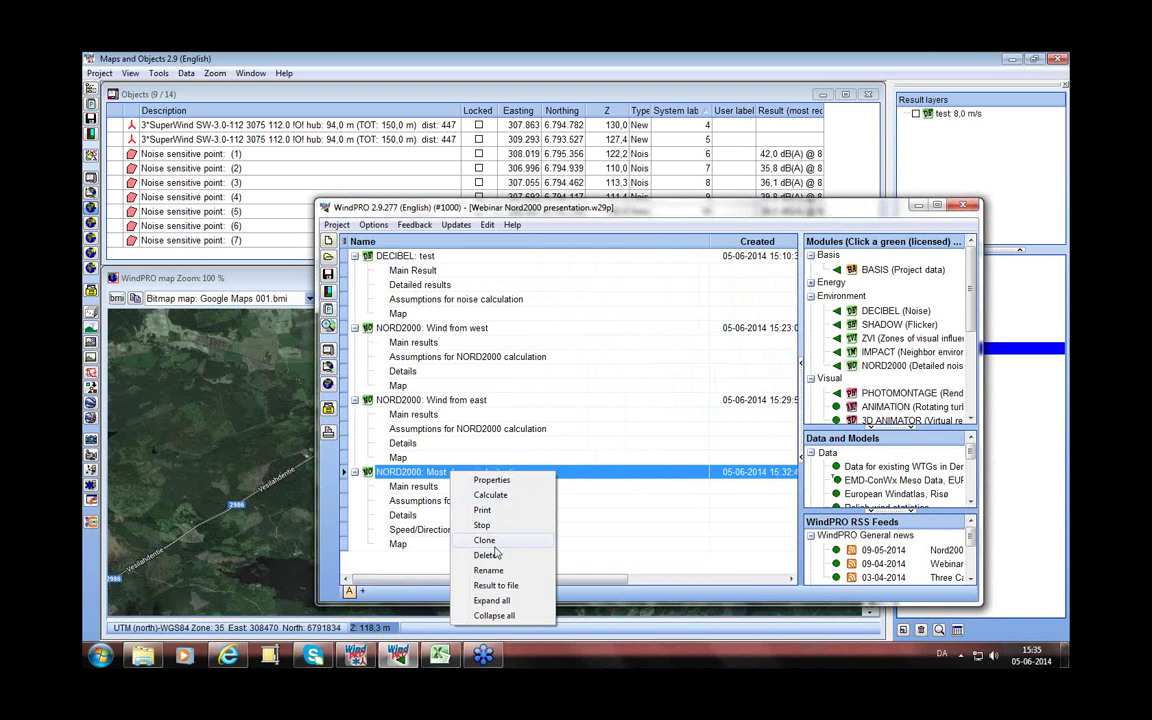
left_click(484, 510)
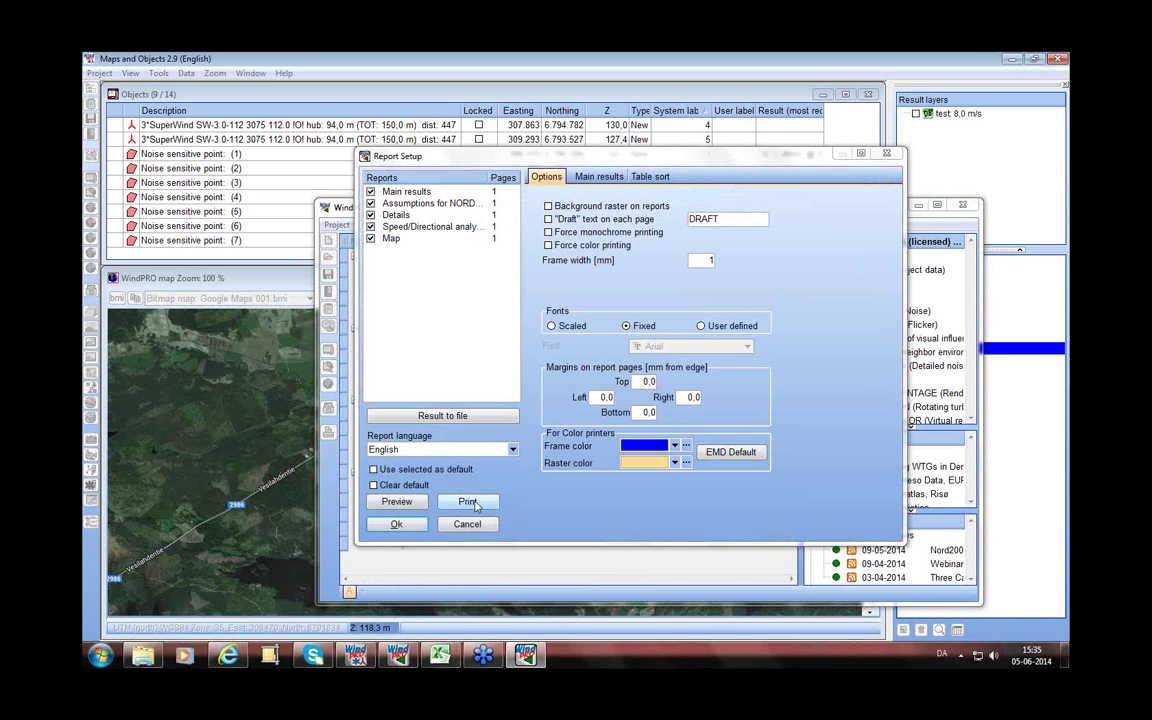
left_click(398, 503)
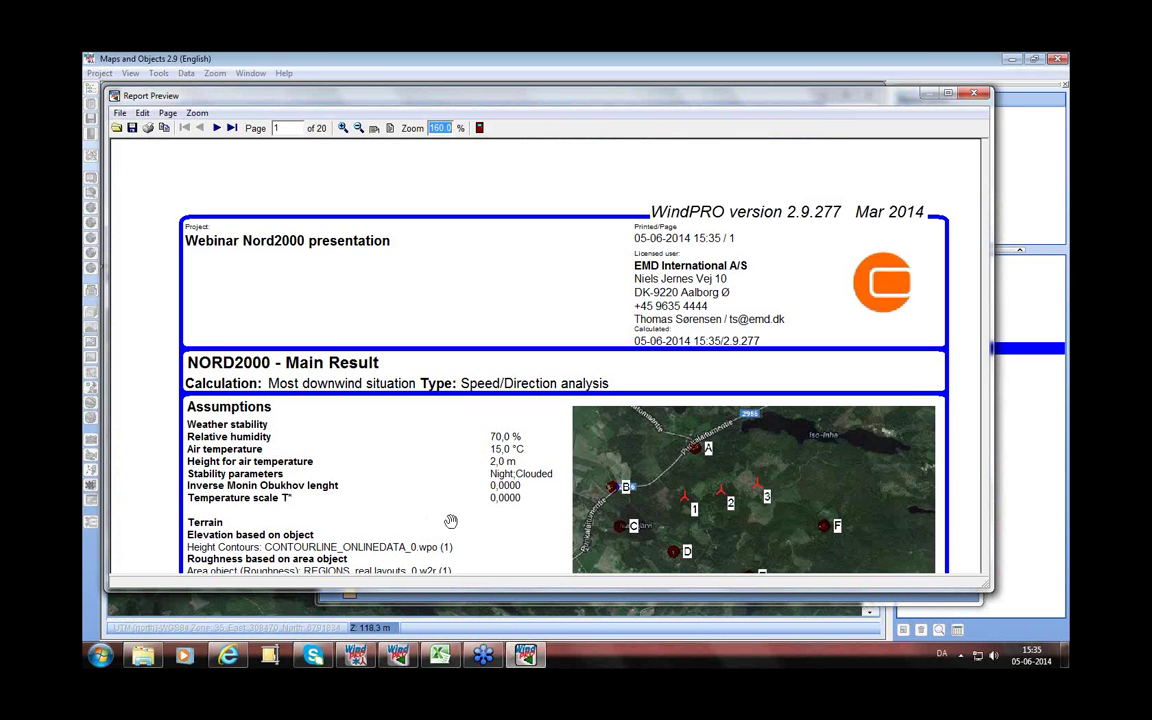
- Review the Main Result pages for each receptor's maximum sound level and its levels by wind direction
left_click_drag(451, 513, 470, 199)
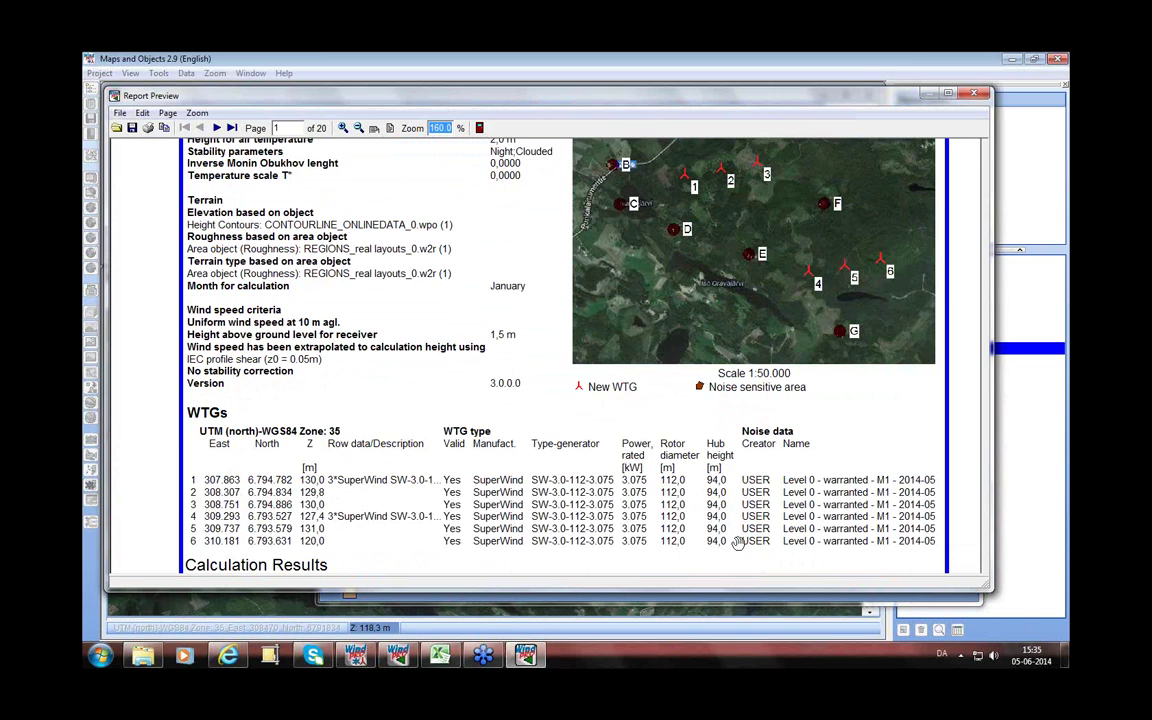
left_click_drag(736, 541, 714, 389)
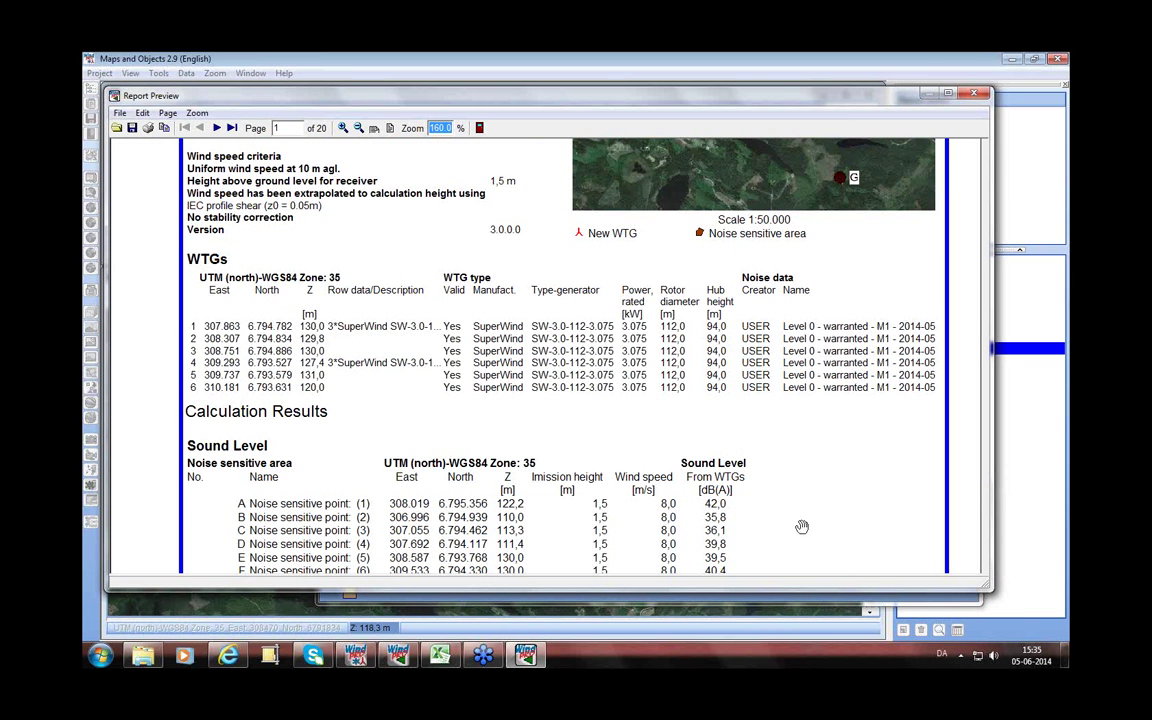
left_click_drag(796, 536, 785, 407)
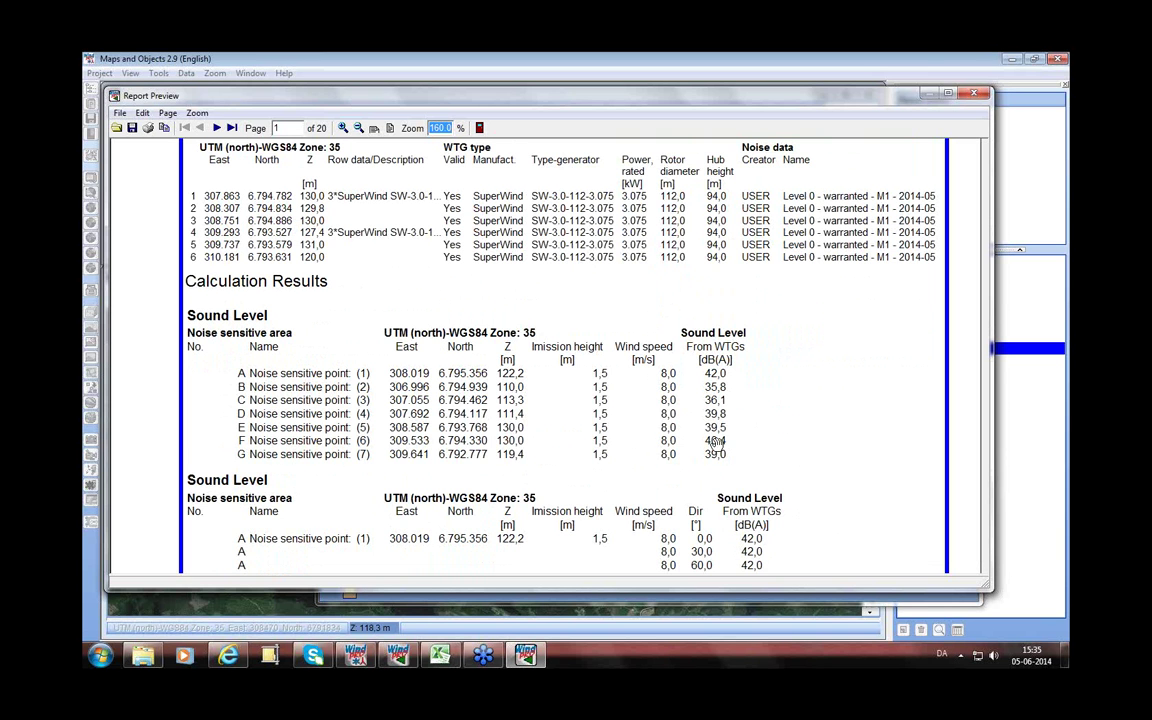
left_click_drag(655, 495, 652, 430)
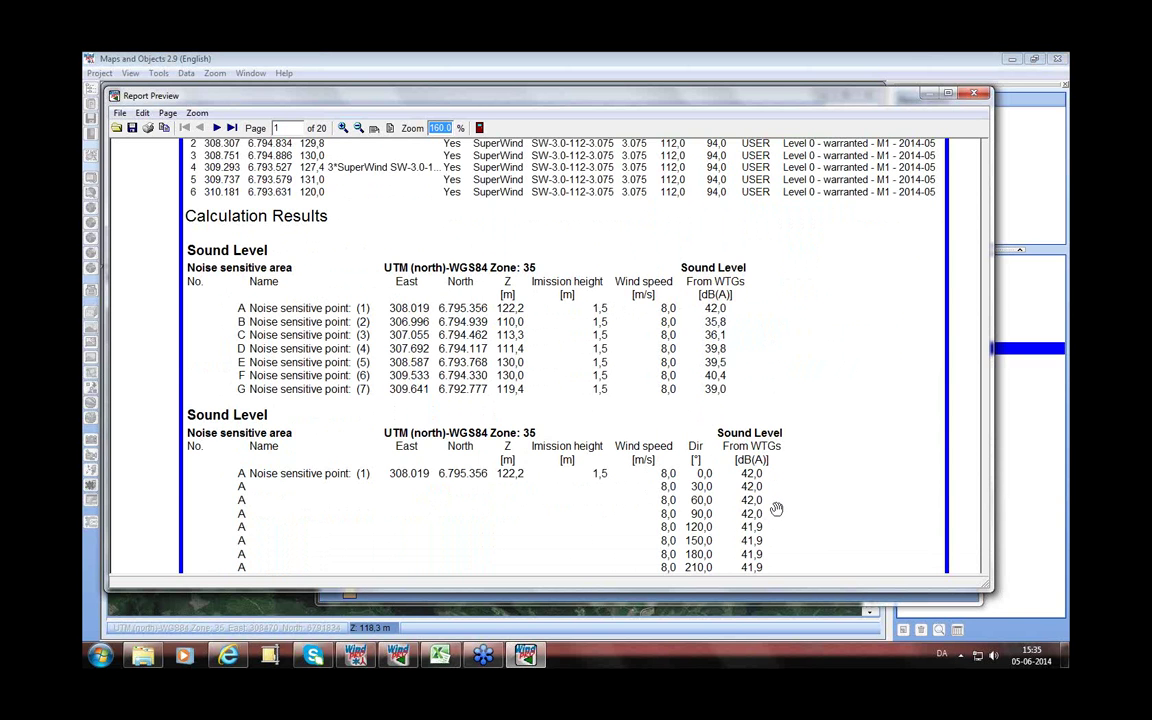
left_click_drag(776, 506, 244, 354)
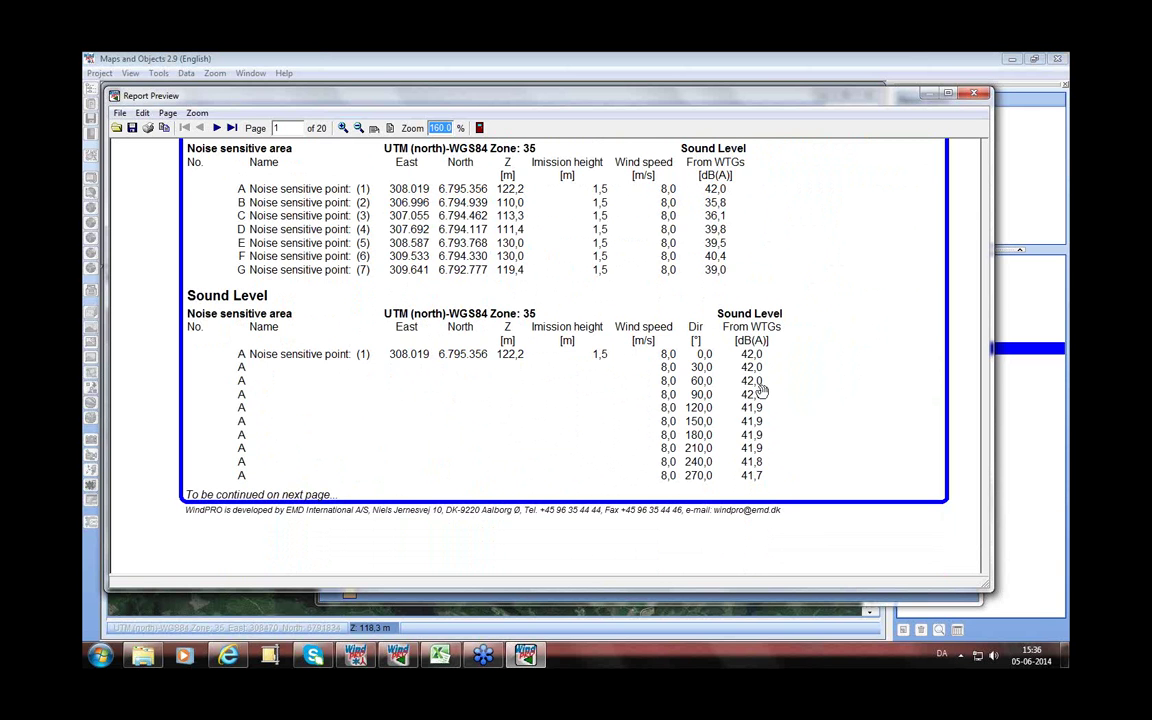
left_click(216, 128)
scroll(489, 334, "down", 5)
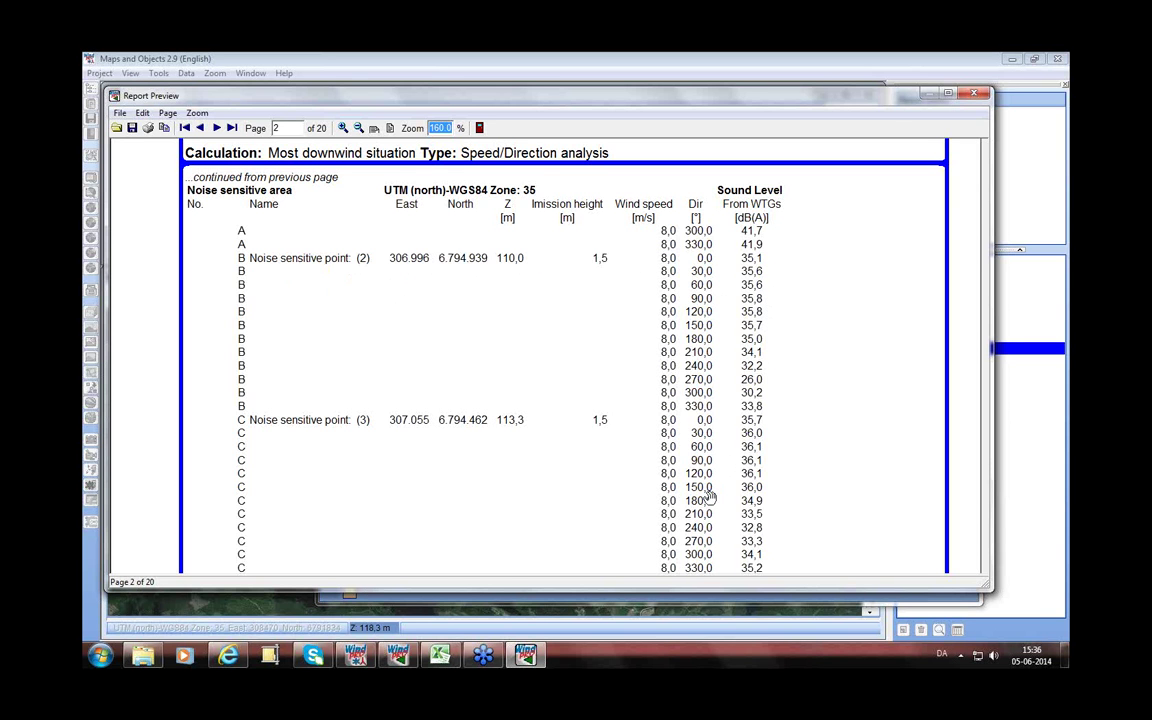
left_click(216, 130)
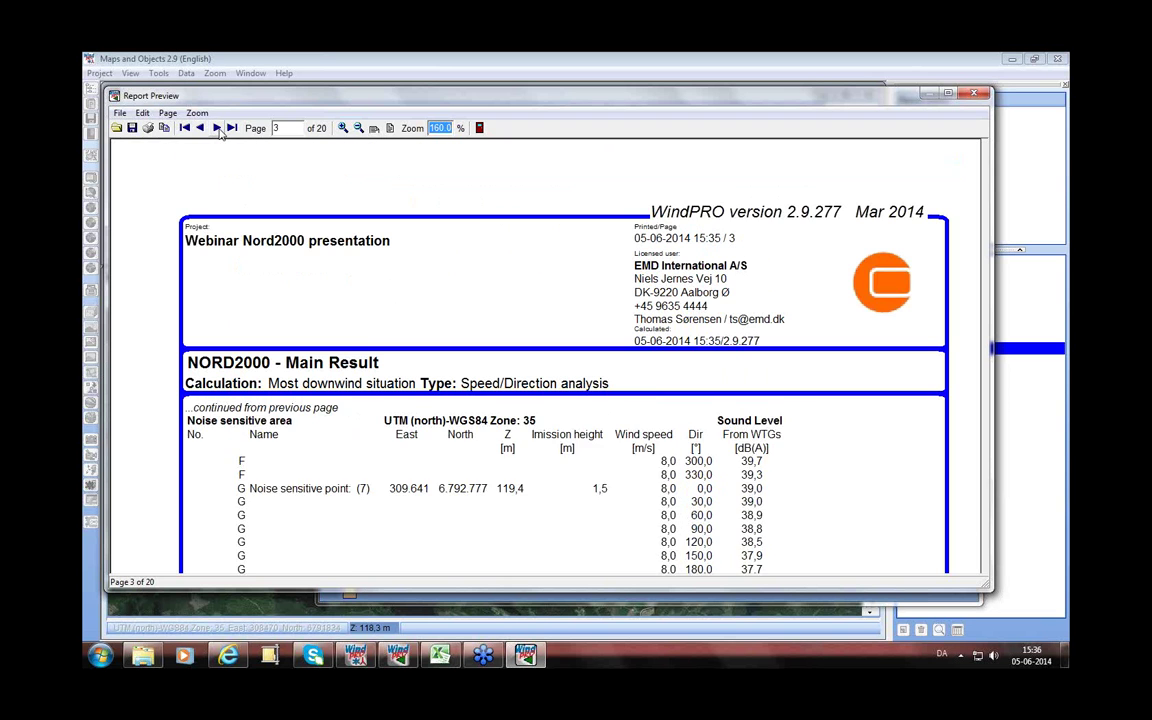
- Look through the report's NORD2000 assumptions and the per-turbine octave details, up to the Speed/Directional analysis on page 13
left_click(219, 131)
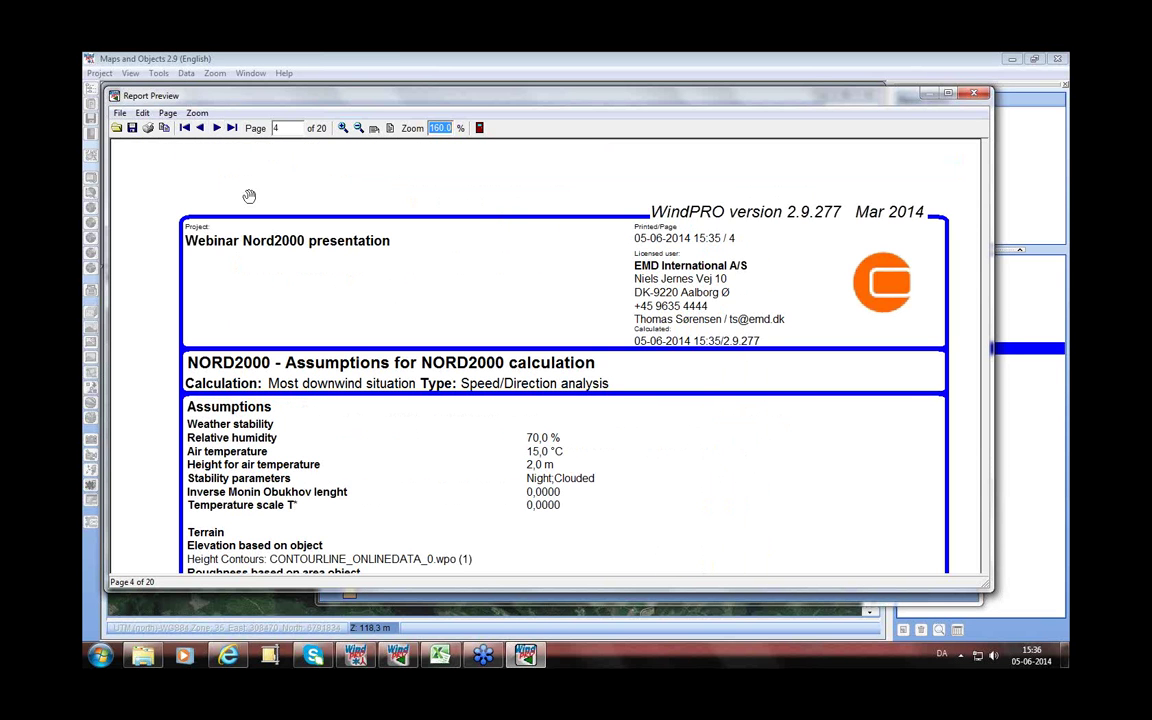
scroll(404, 314, "down", 8)
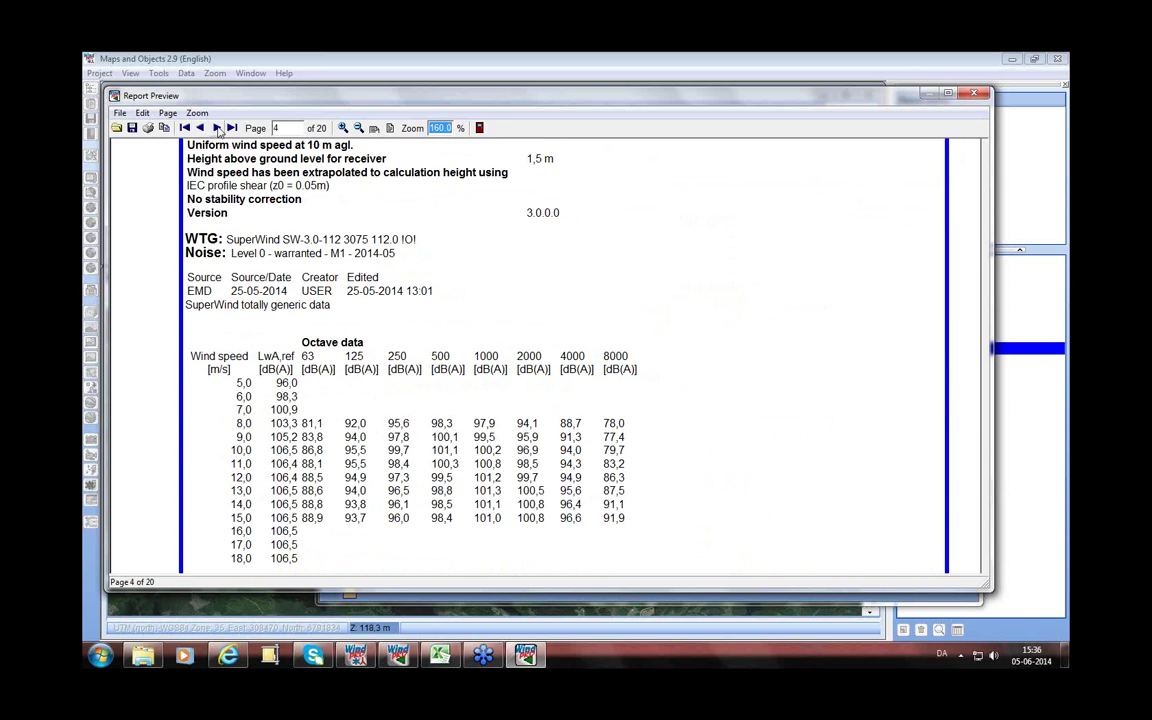
left_click(217, 127)
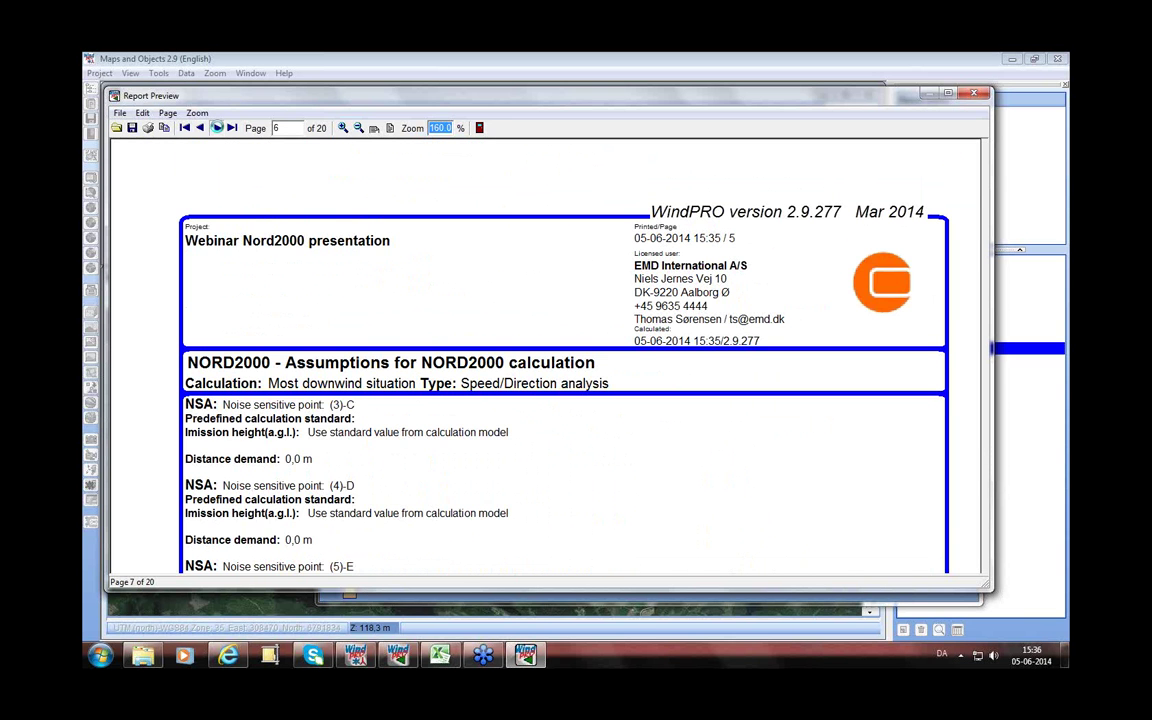
left_click(217, 127)
scroll(427, 342, "down", 2)
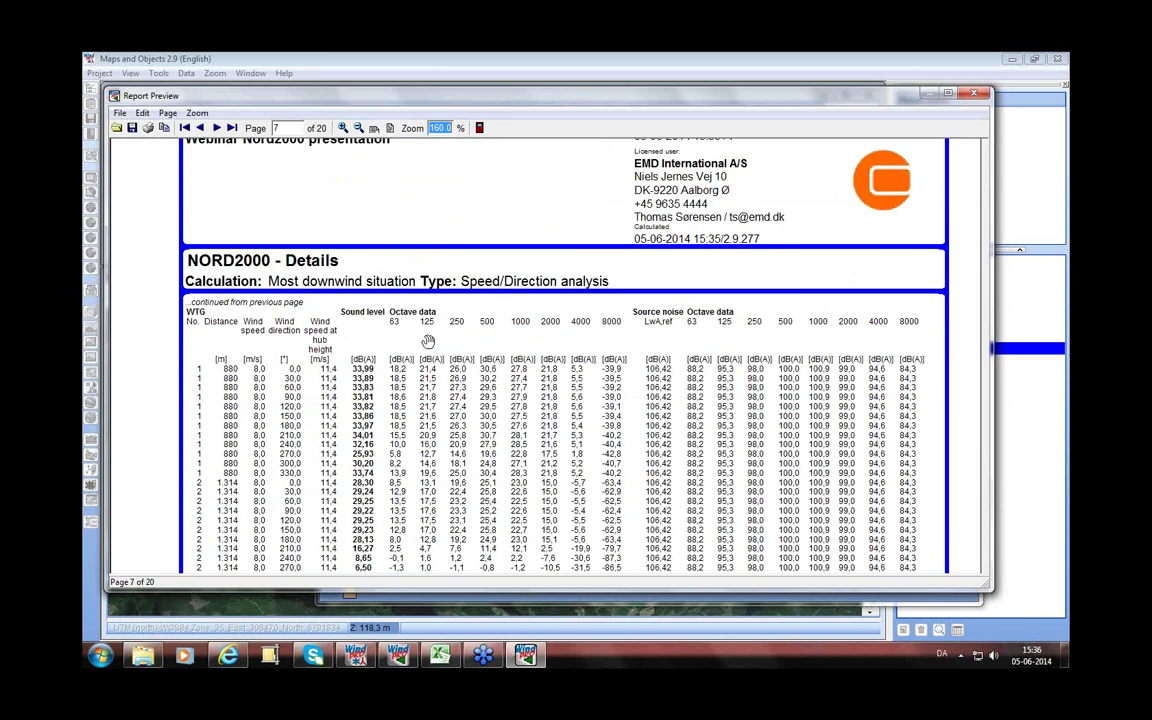
scroll(427, 342, "down", 4)
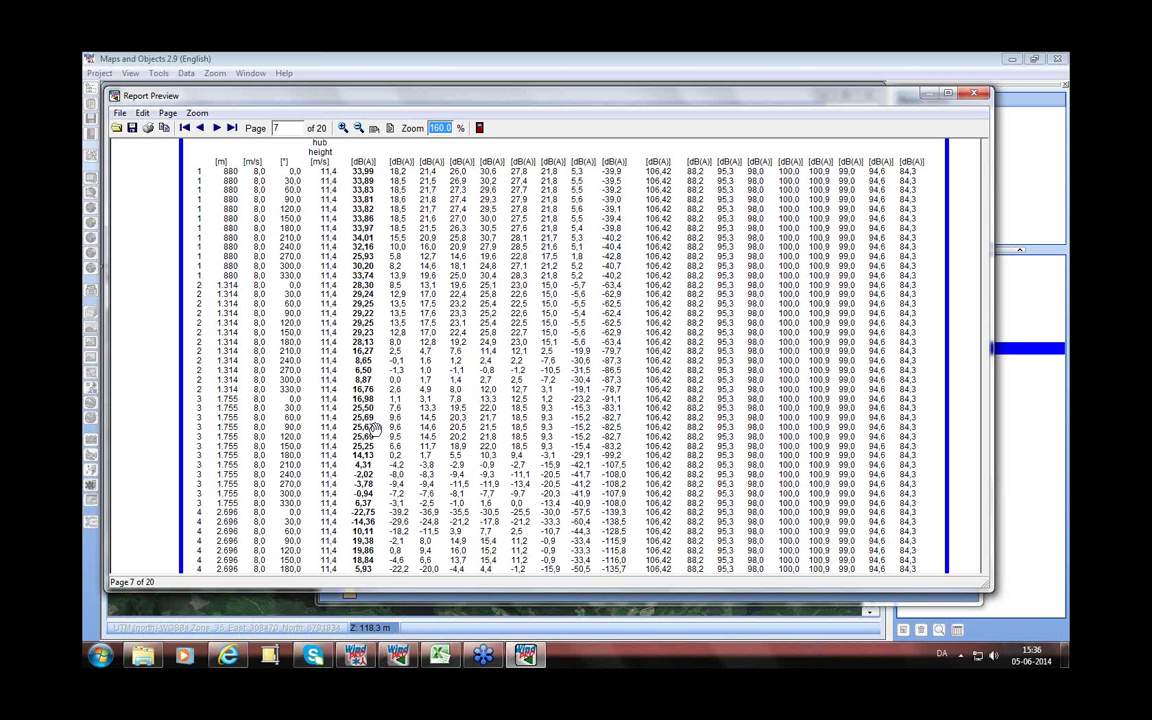
scroll(374, 430, "down", 8)
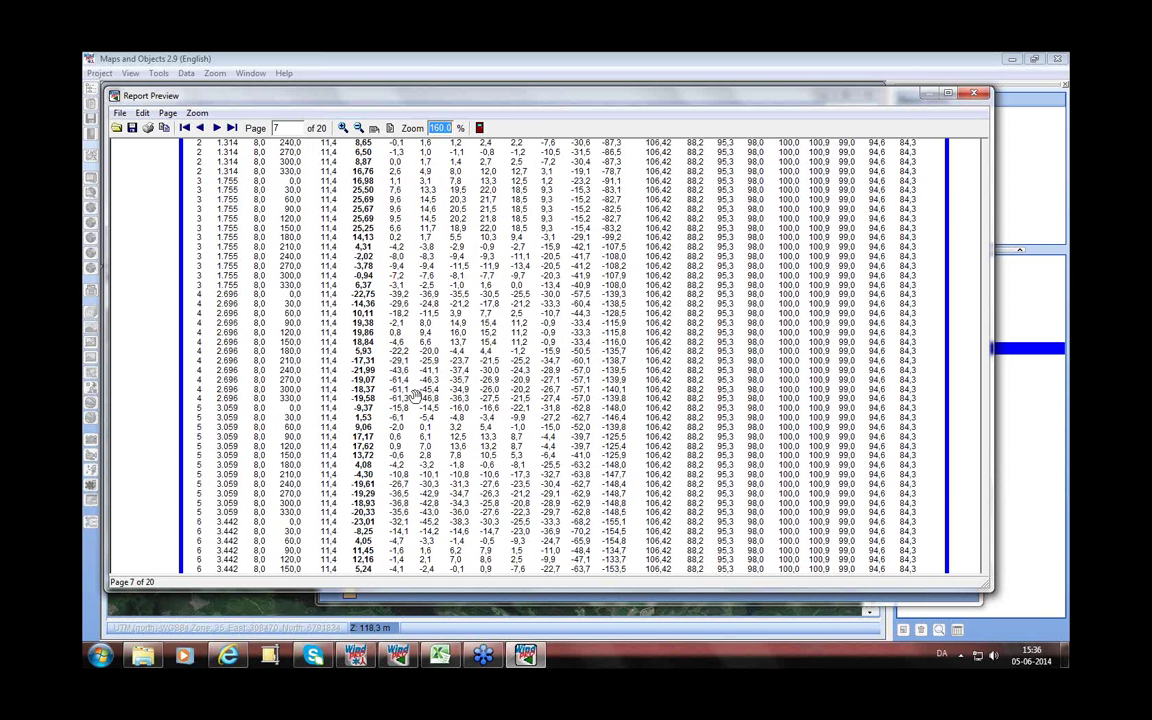
scroll(413, 242, "down", 2)
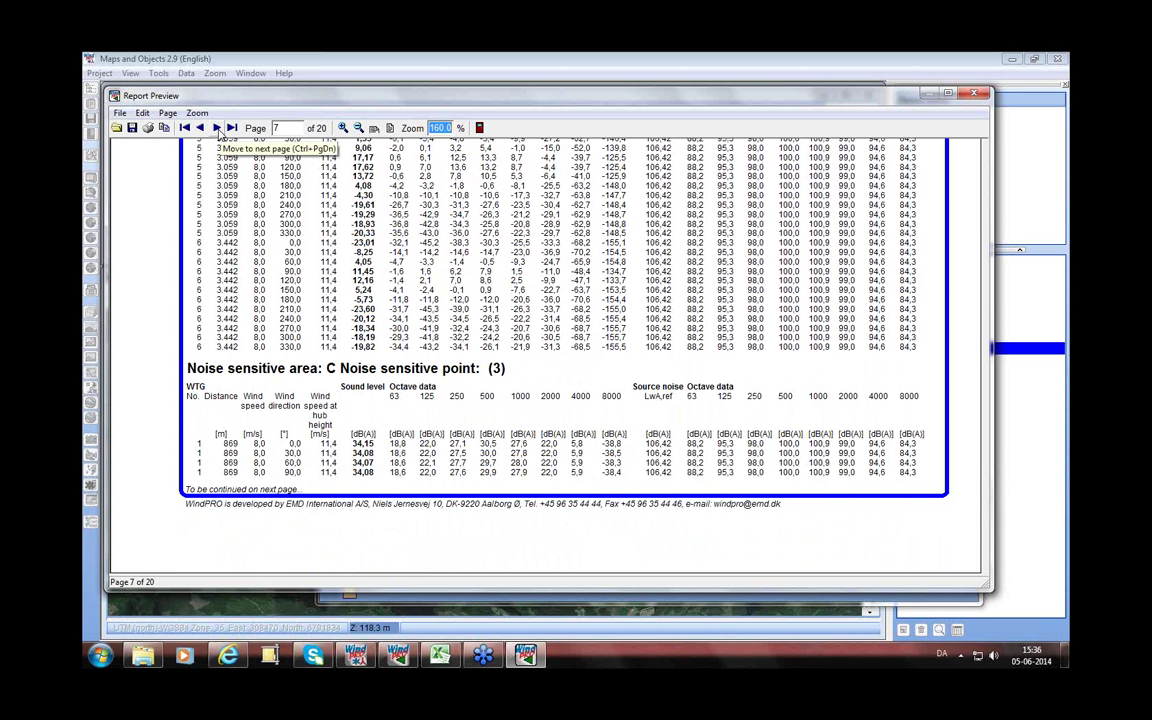
left_click(217, 128)
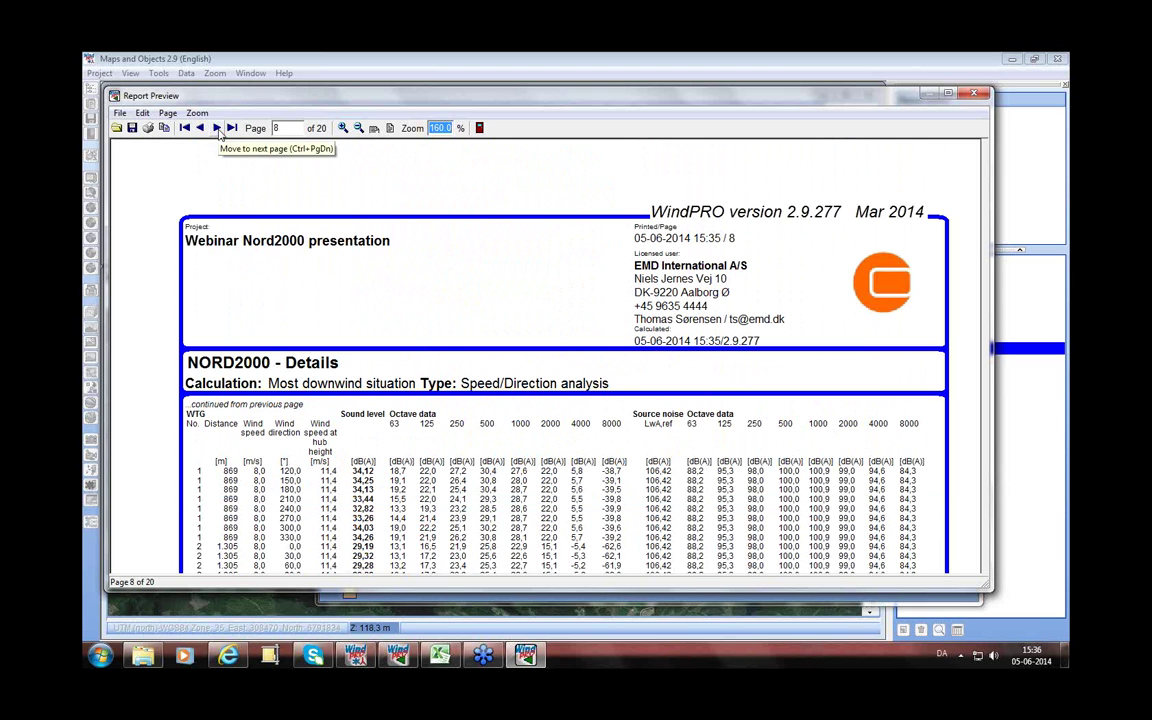
left_click(217, 128)
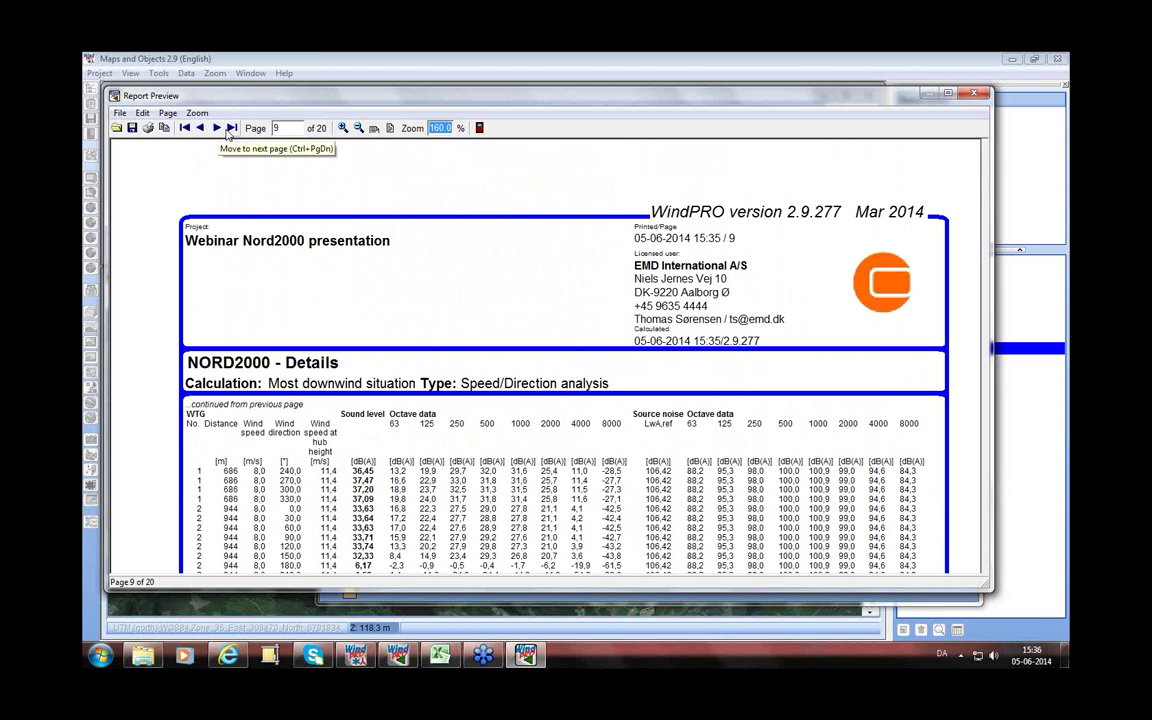
left_click(217, 128)
left_click(217, 128)
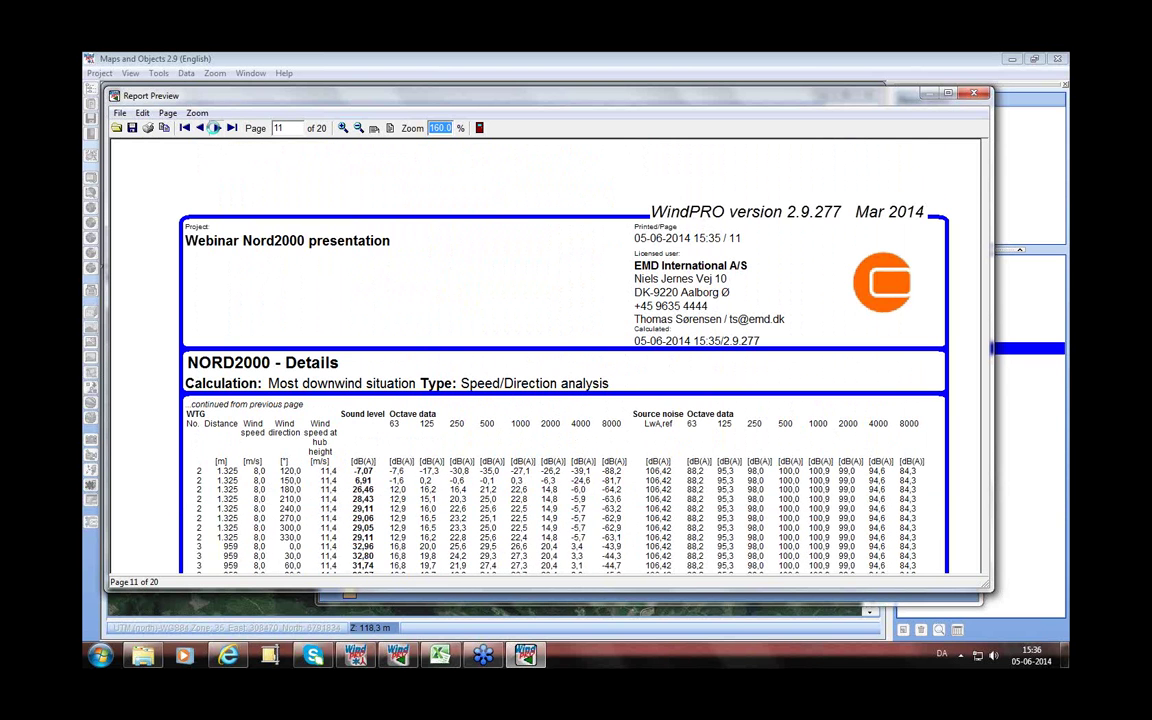
left_click(217, 128)
left_click(217, 128)
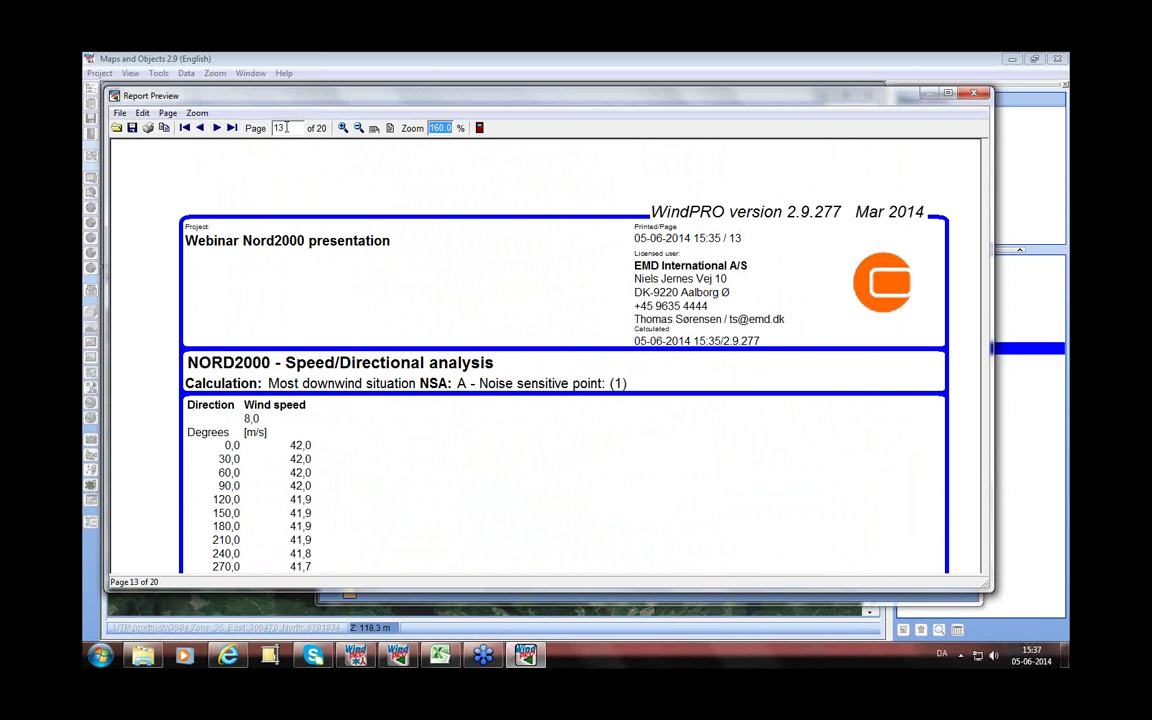
- Examine the noise-versus-direction graphs of receptors B and C in the Speed/Directional analysis, and close the report preview
left_click(217, 128)
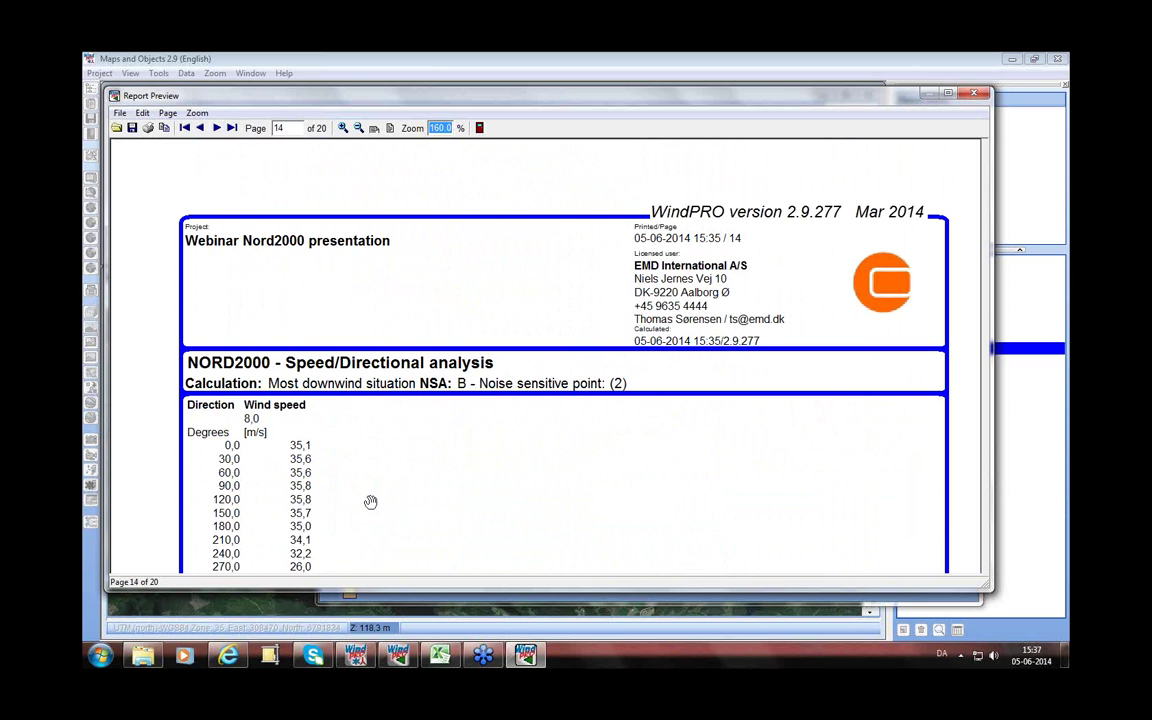
left_click_drag(334, 455, 323, 278)
left_click_drag(352, 417, 319, 211)
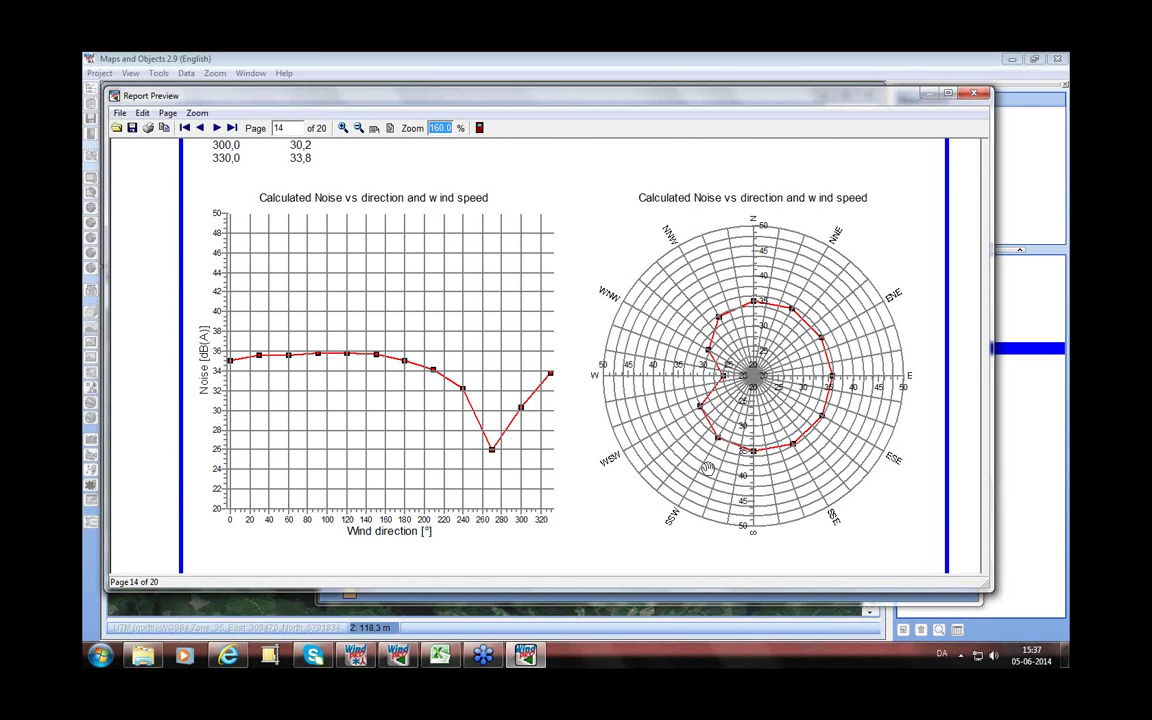
left_click_drag(626, 542, 426, 294)
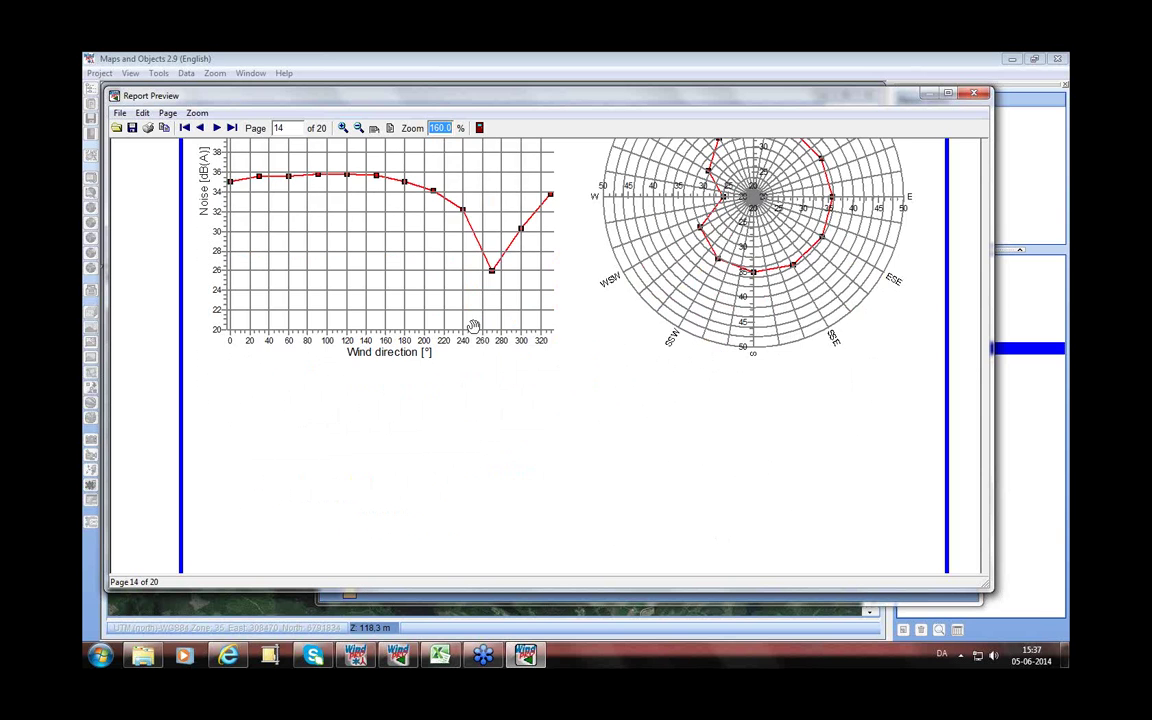
left_click(218, 128)
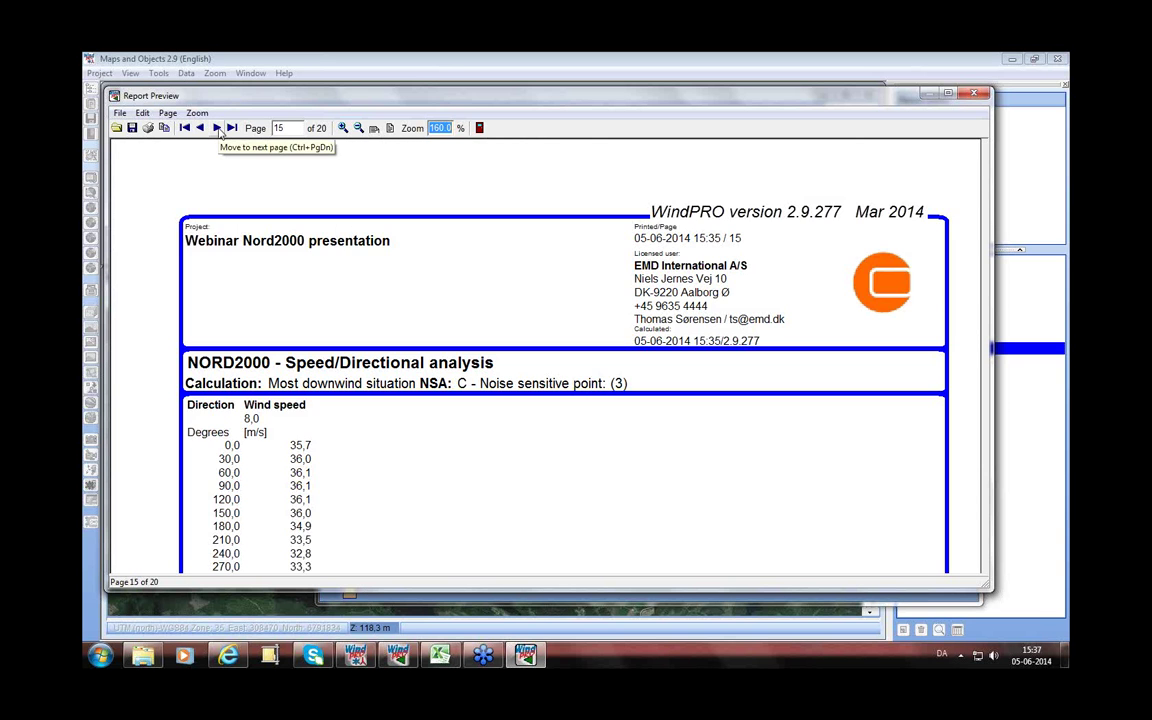
scroll(450, 468, "down", 5)
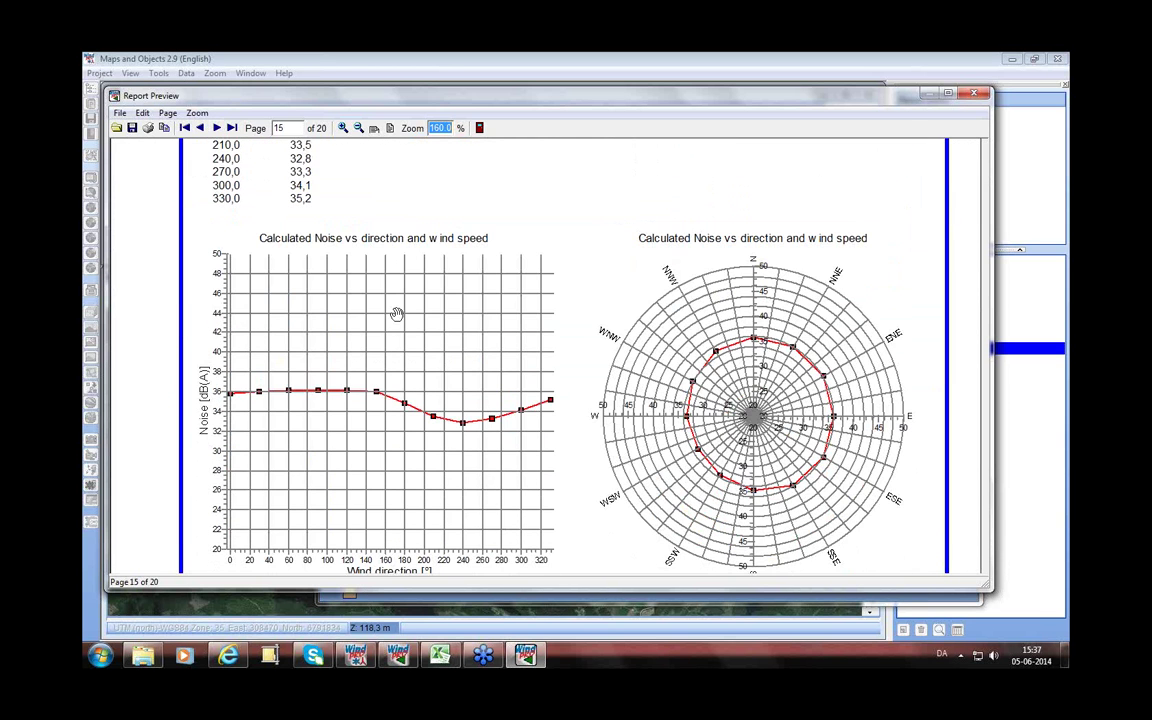
left_click(480, 128)
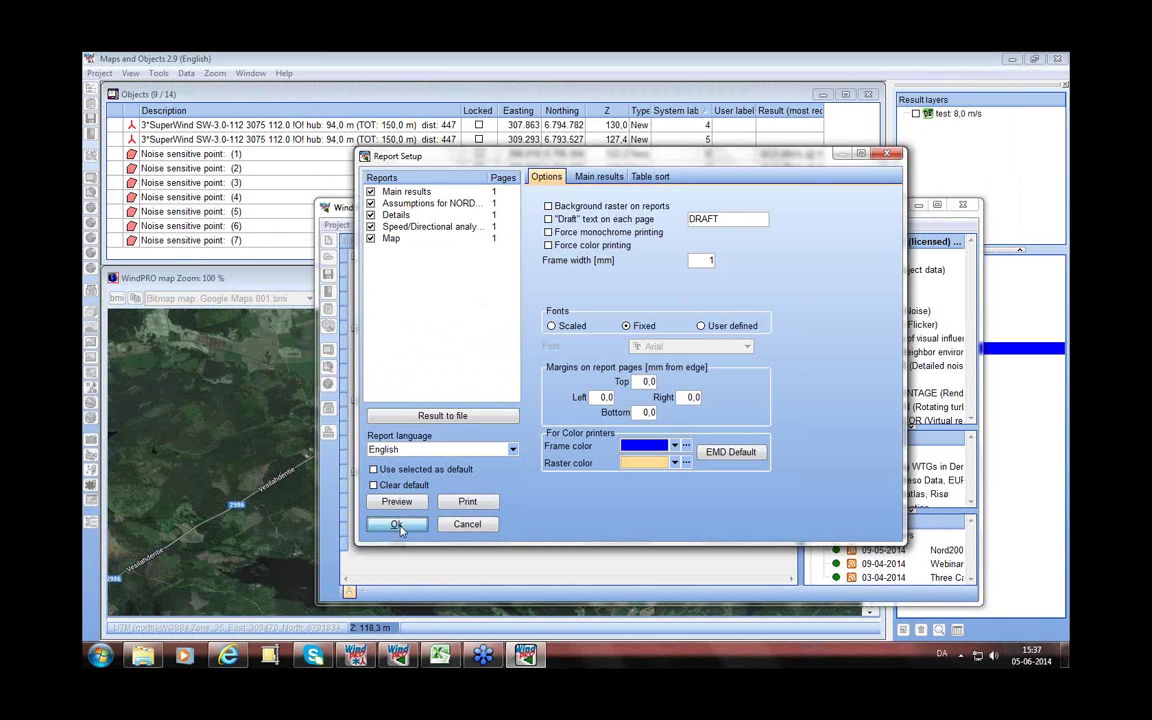
- Close the report setup and, in Excel, compare each receptor's ISO 9613-2 level with its Nord2000 west, east and most downwind levels
left_click(397, 525)
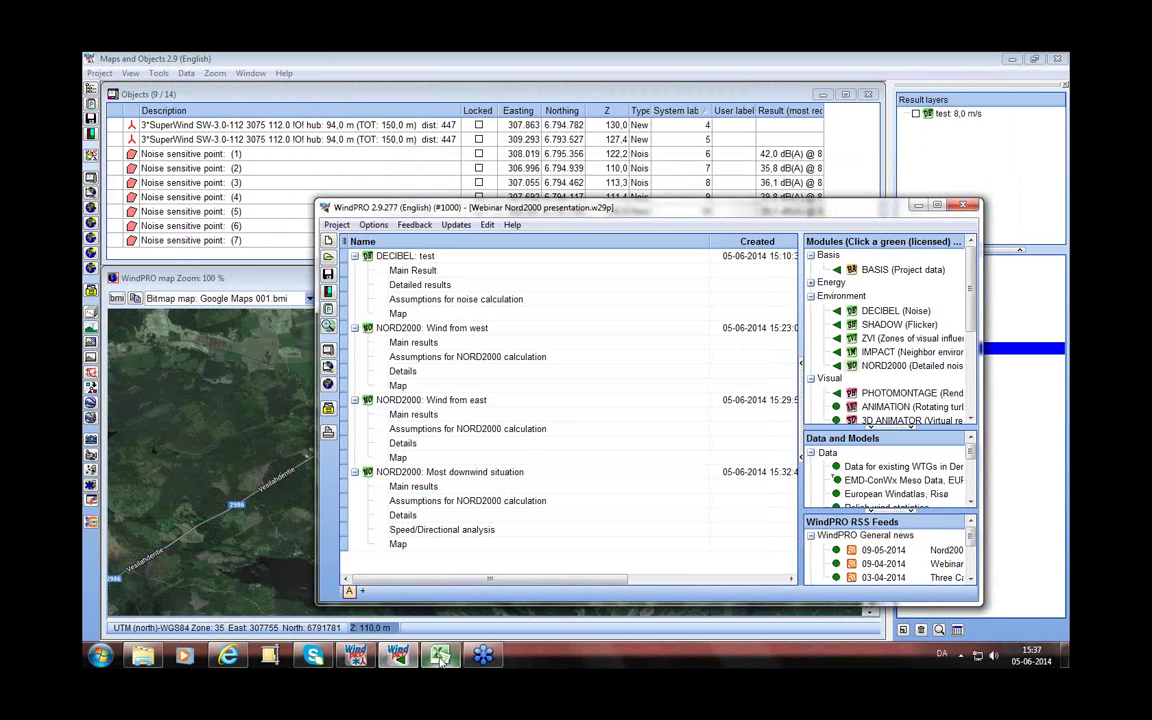
left_click(440, 656)
scroll(576, 432, "down", 9)
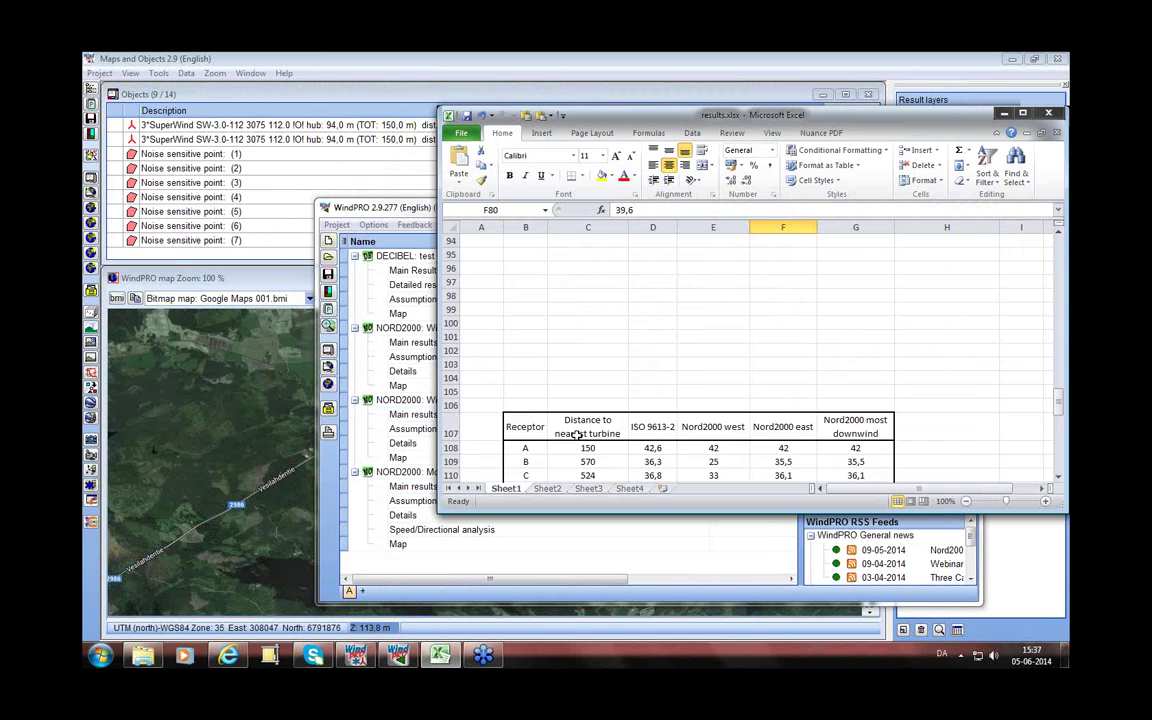
scroll(576, 437, "down", 2)
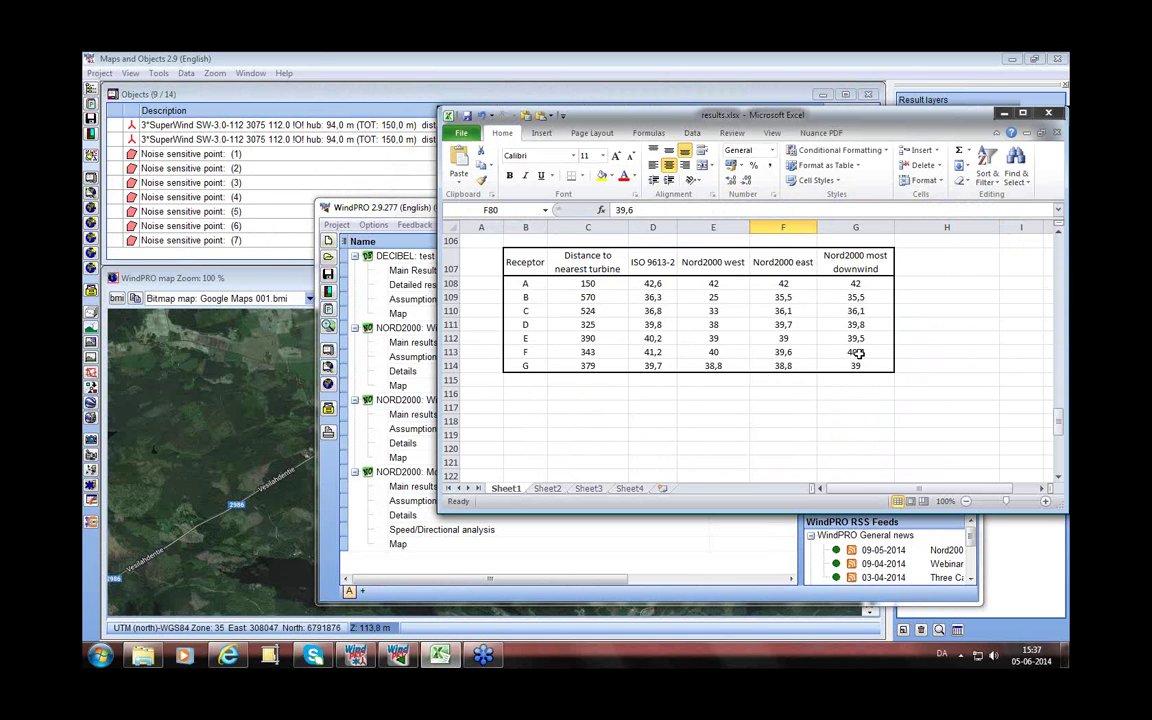
mouse_move(653, 424)
left_mouse_down()
mouse_move(652, 366)
mouse_move(656, 418)
left_mouse_up()
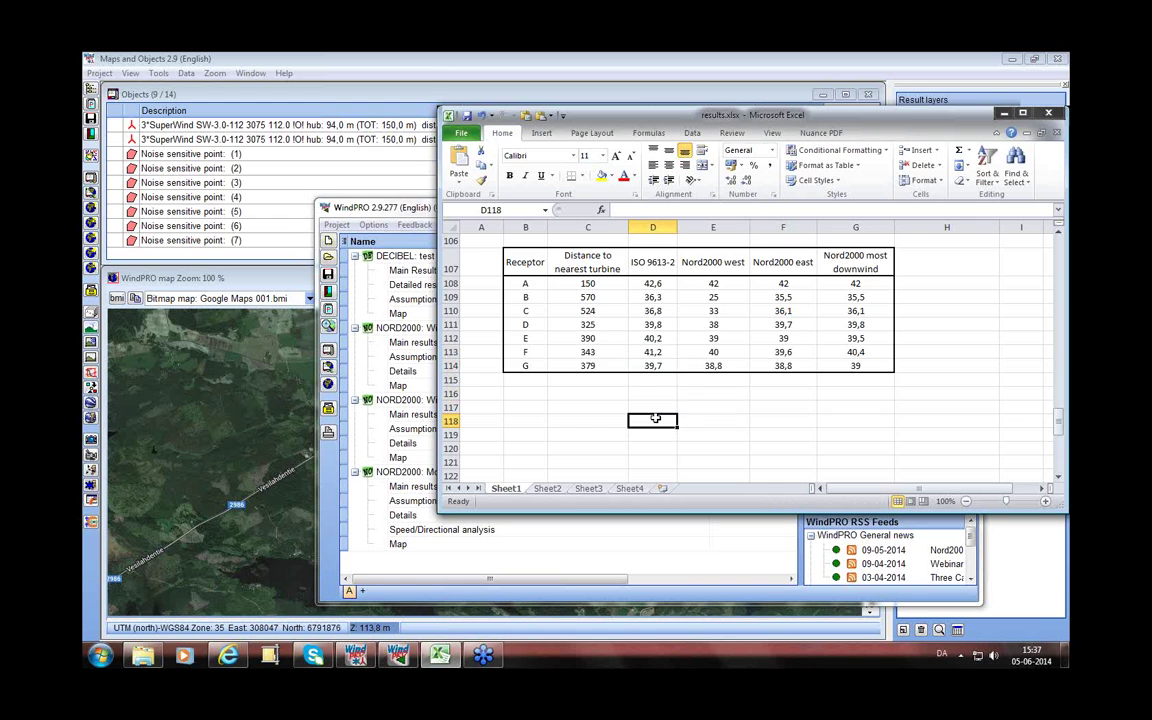
scroll(653, 411, "down", 4)
scroll(650, 393, "up", 2)
scroll(595, 373, "up", 2)
- Return to WindPRO's calculation list, collapse "Wind from east" and clone the "Most downwind situation" calculation
left_click(259, 452)
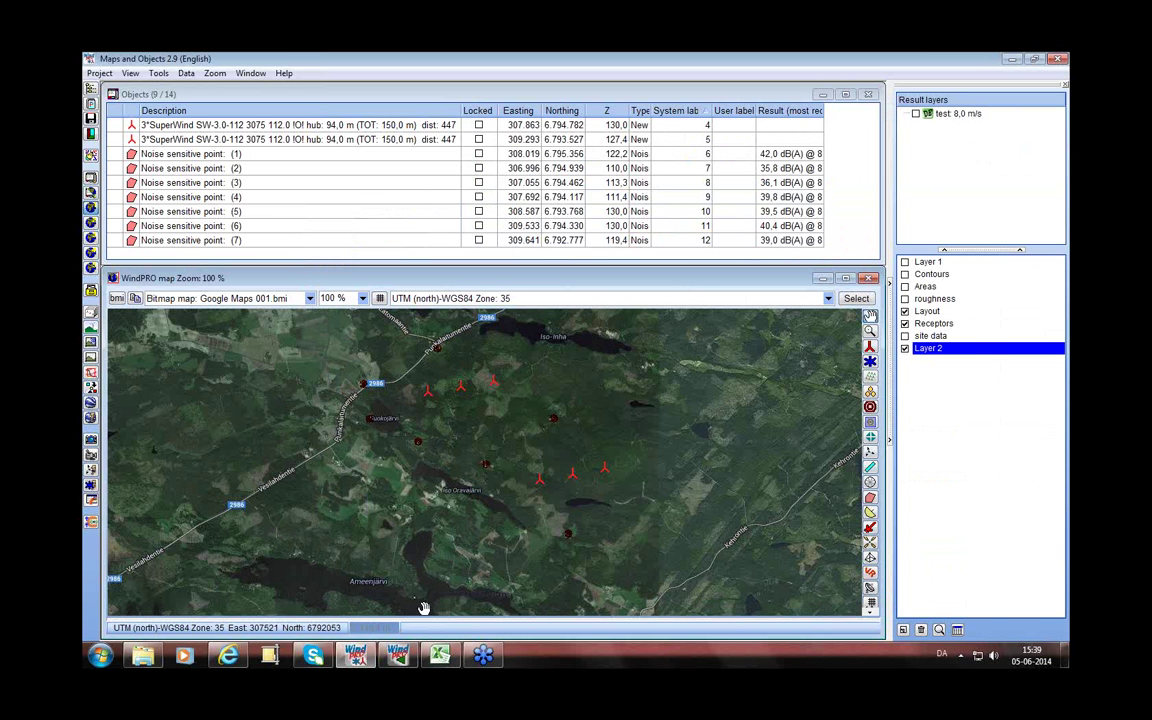
left_click(398, 655)
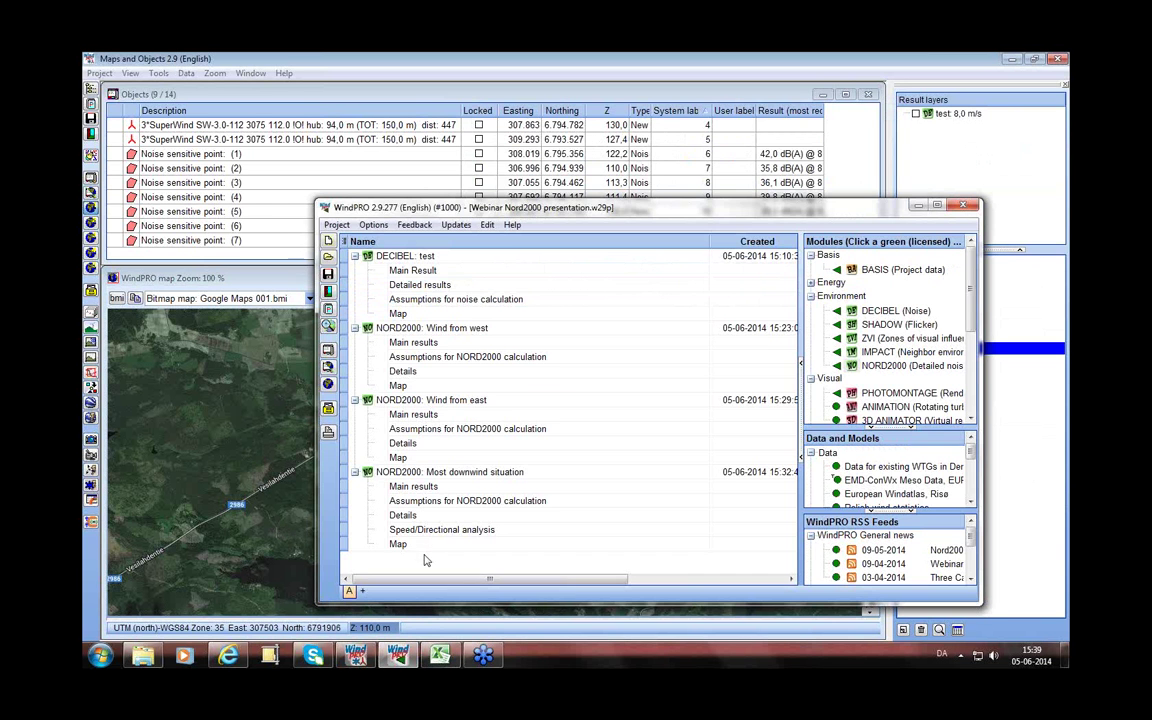
left_click(355, 400)
right_click(436, 420)
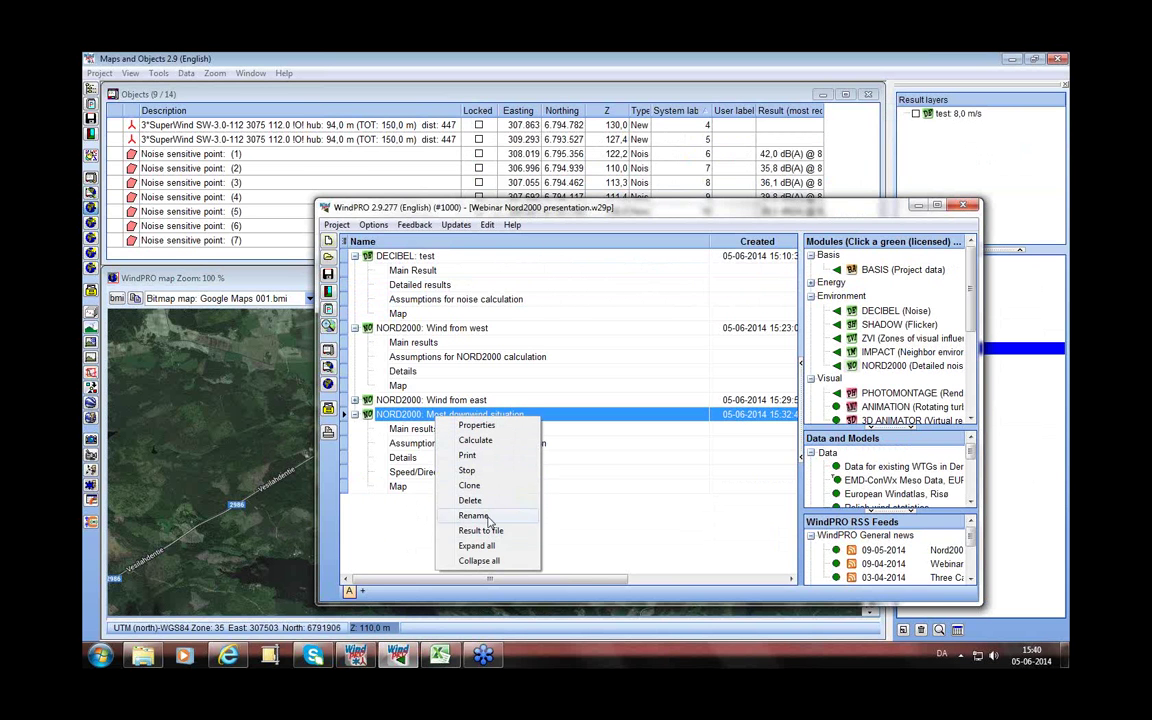
left_click(472, 487)
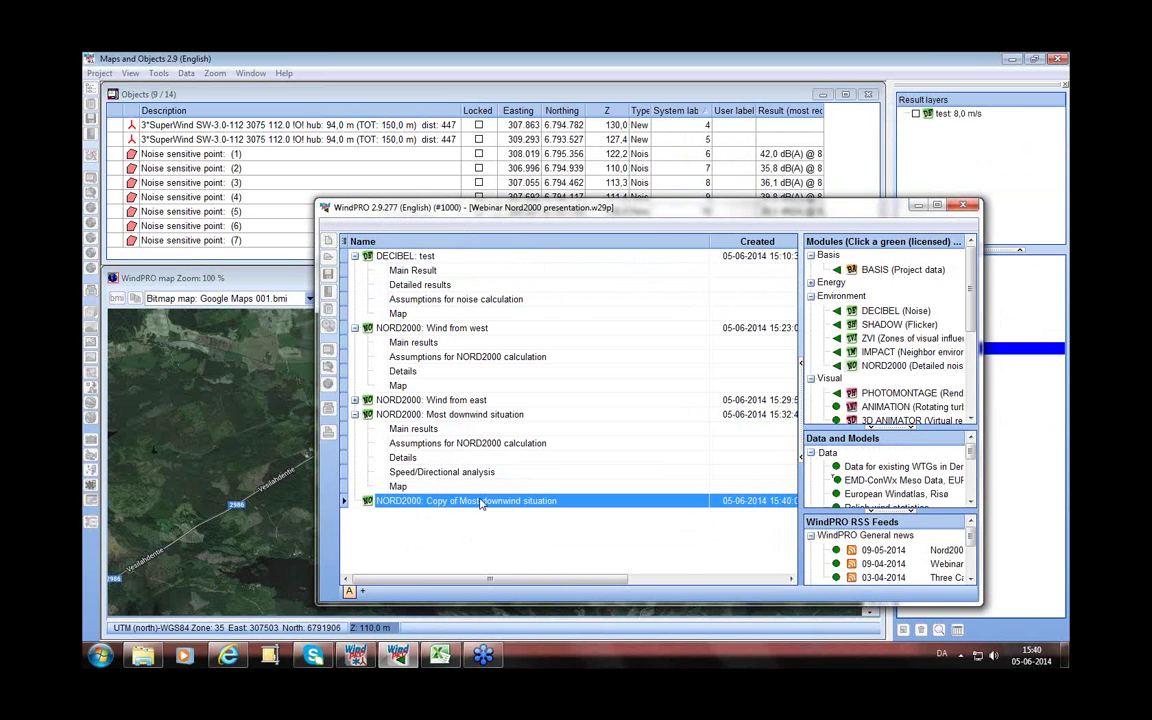
double_click(457, 501)
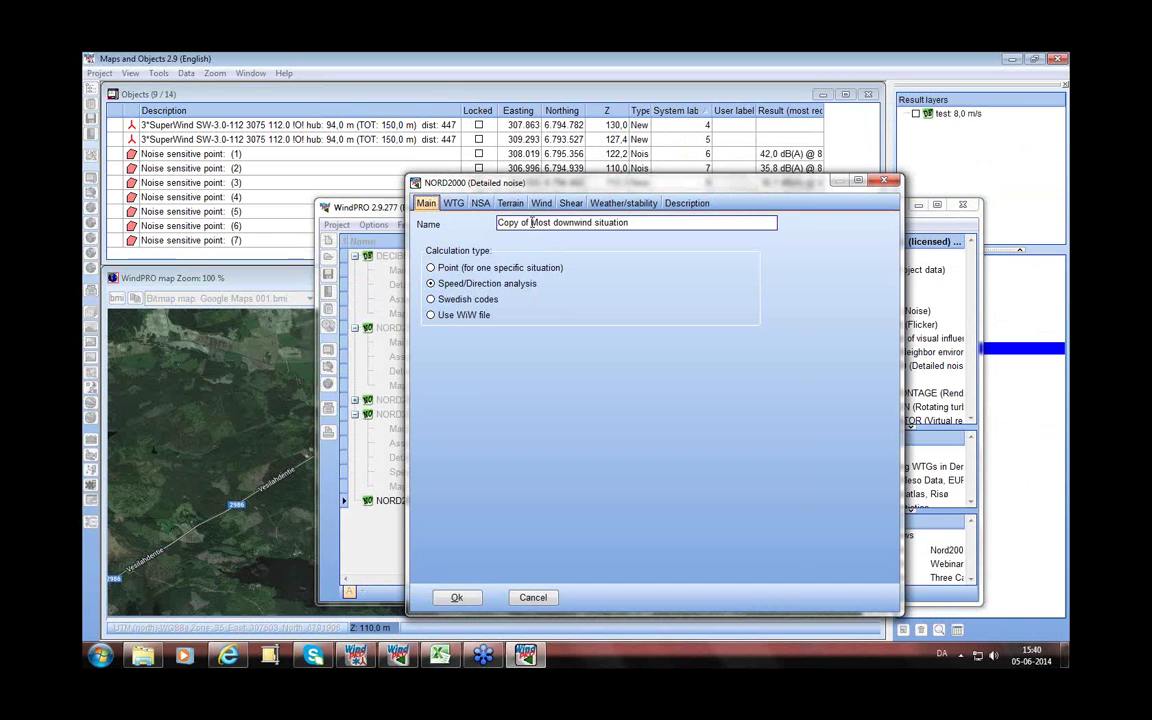
left_click_drag(531, 223, 482, 232)
key("Delete")
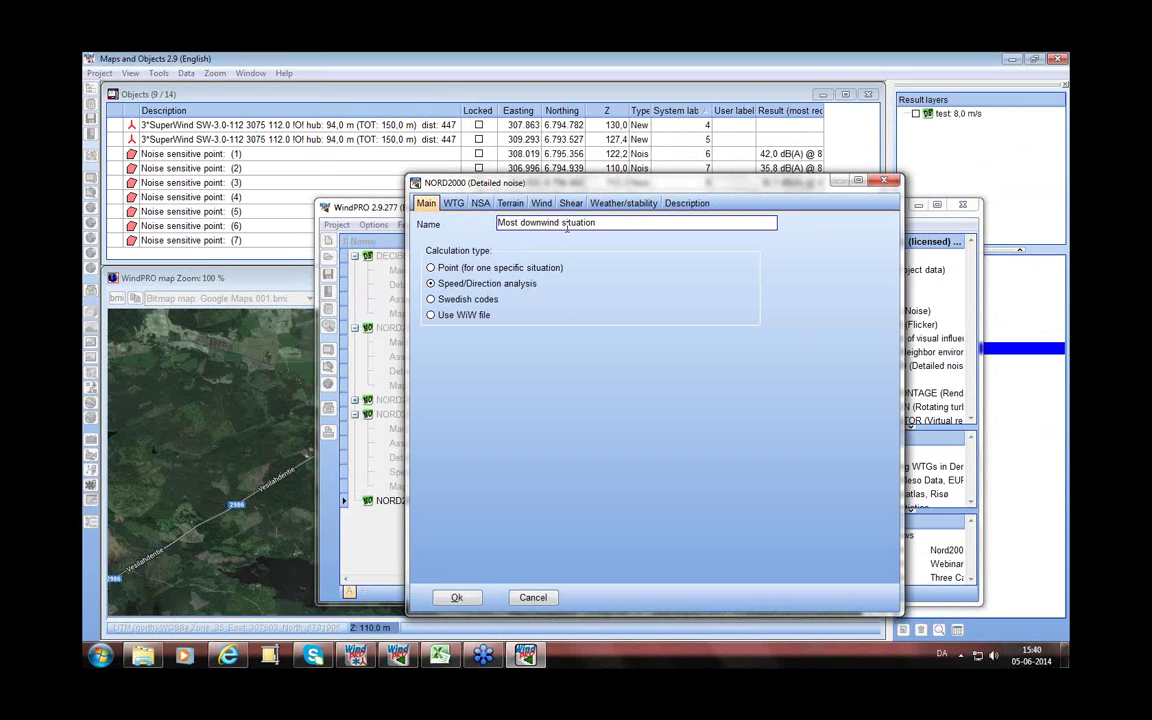
left_click(612, 222)
type("and wind speed dir")
type("ference")
left_click(480, 203)
left_click(512, 204)
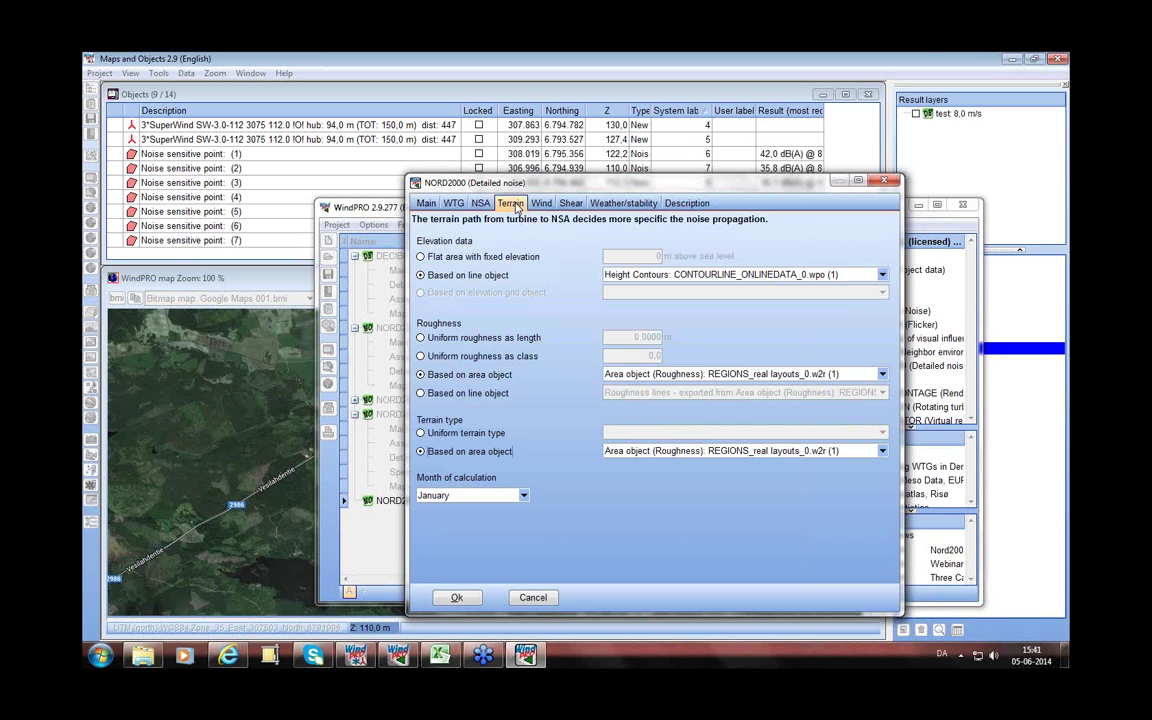
left_click(541, 204)
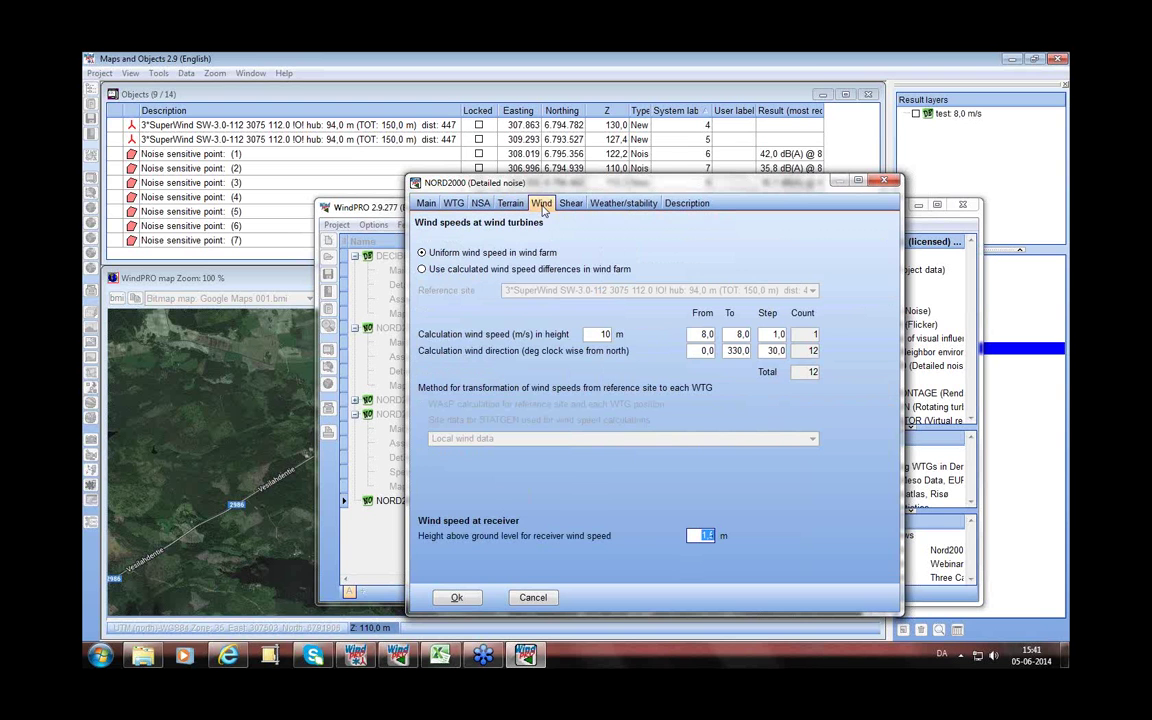
left_click(430, 270)
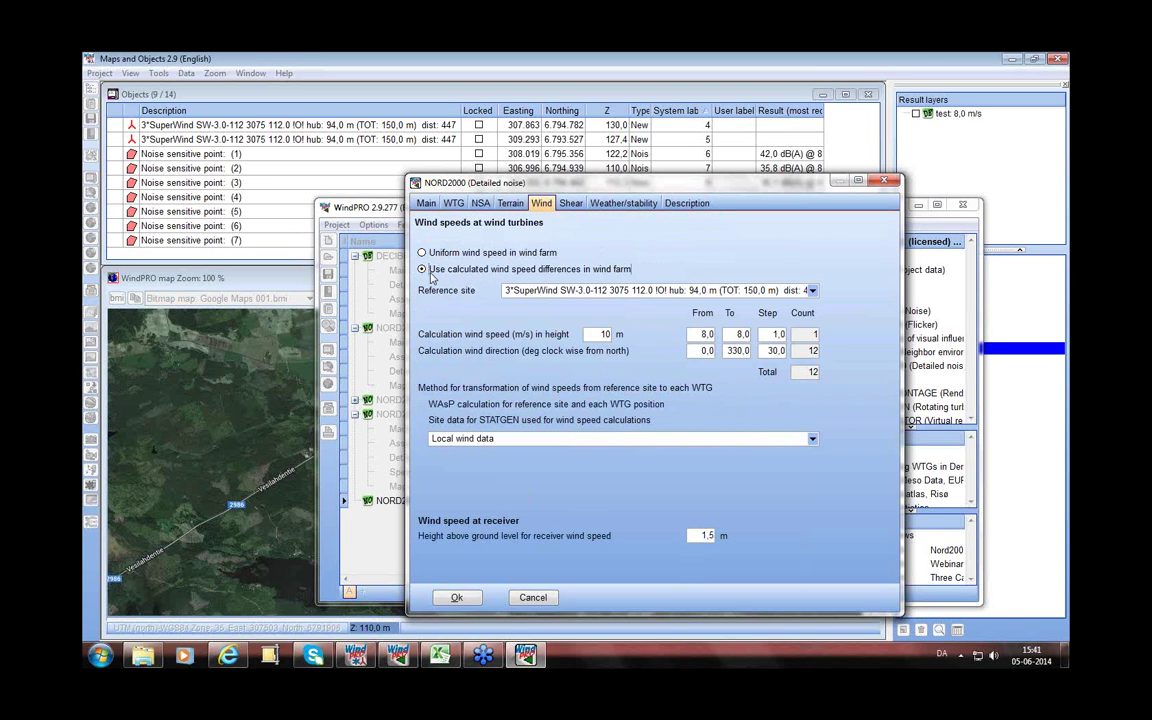
left_click(708, 335)
left_click(741, 335)
left_click(813, 291)
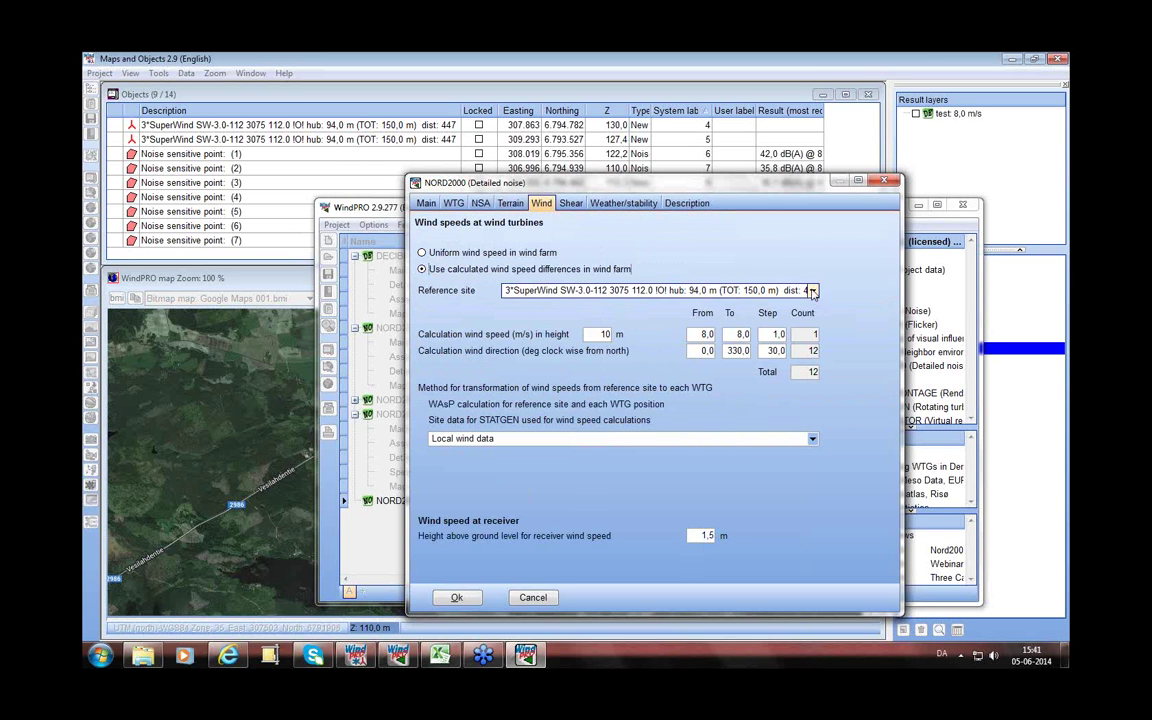
left_click(813, 291)
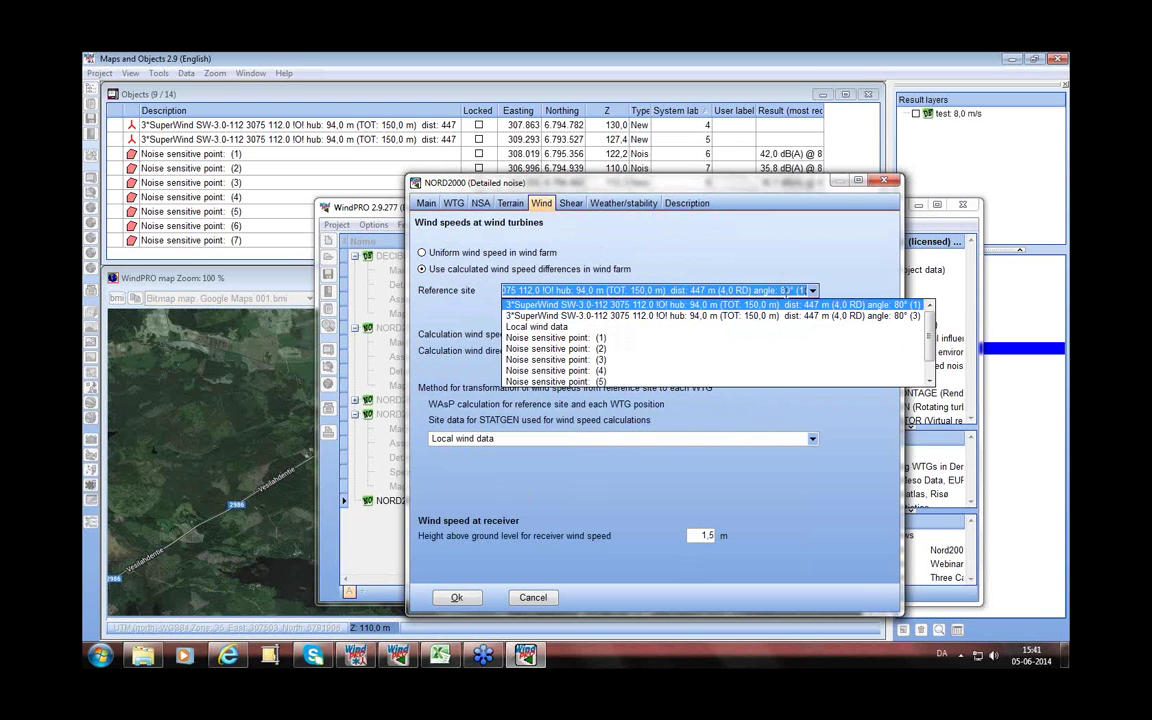
left_click(555, 328)
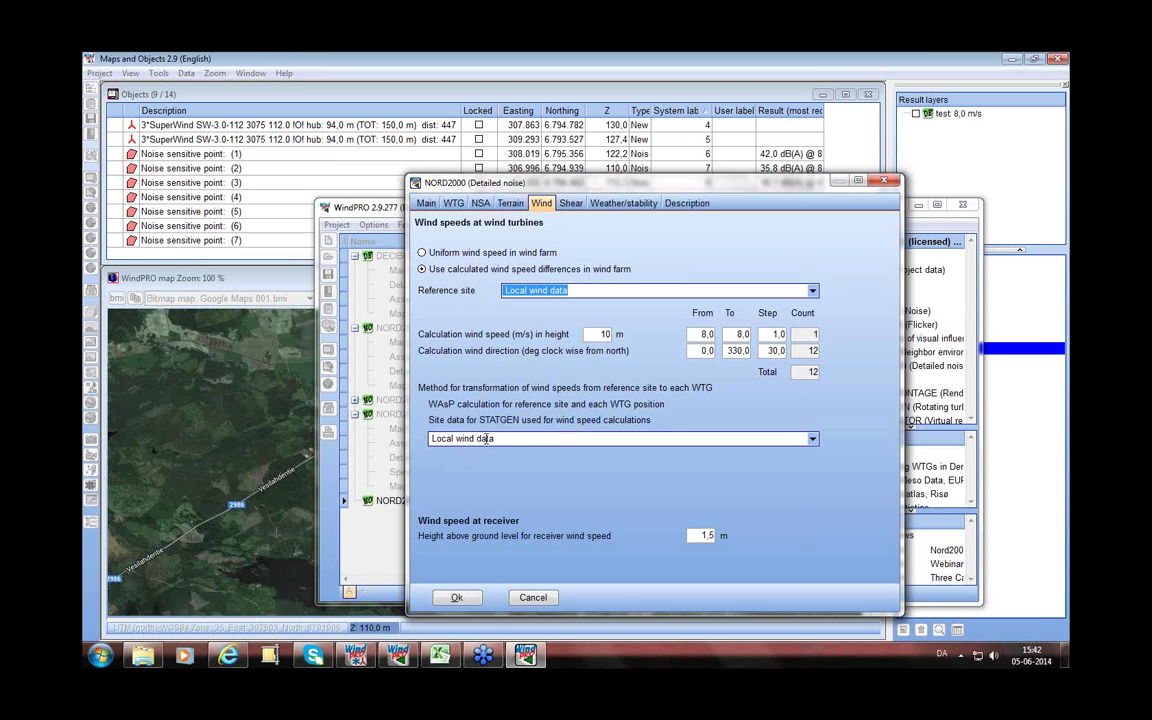
left_click(532, 598)
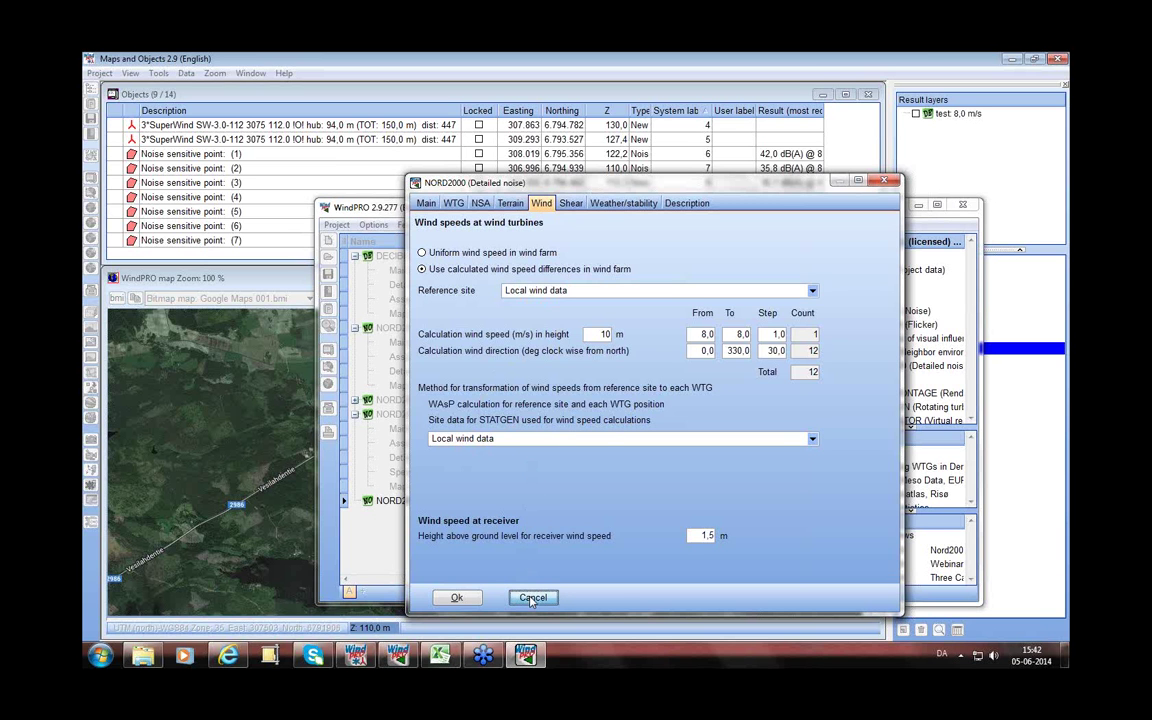
left_click(493, 337)
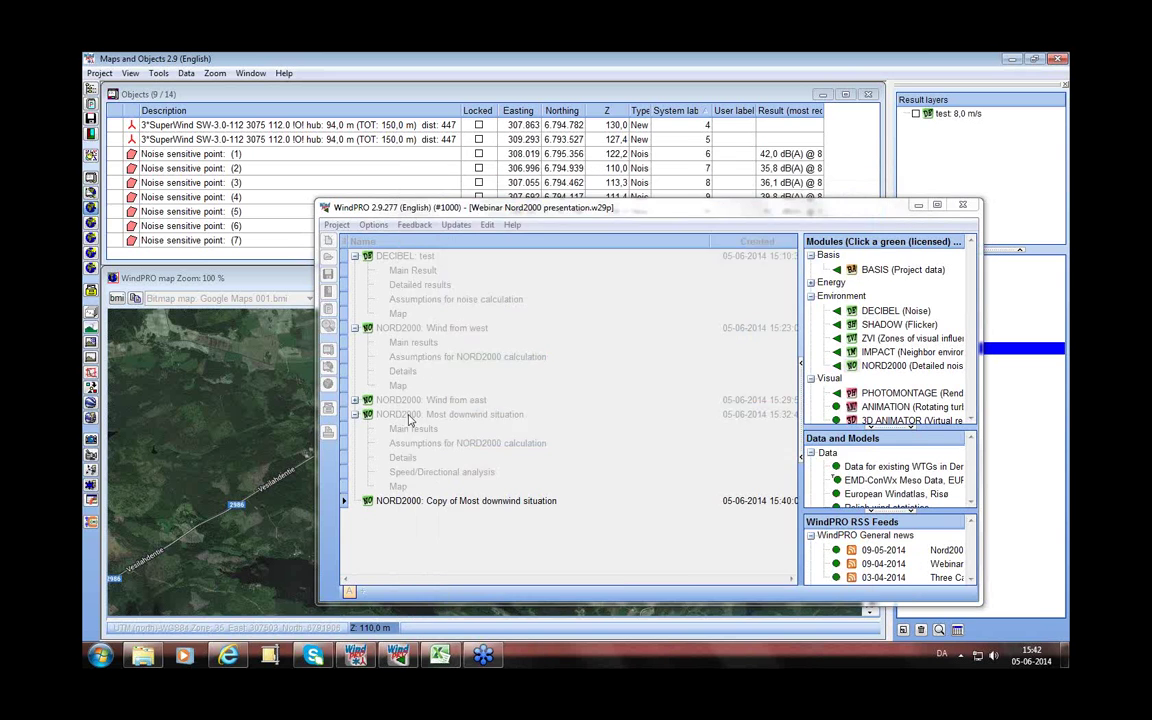
left_click(328, 433)
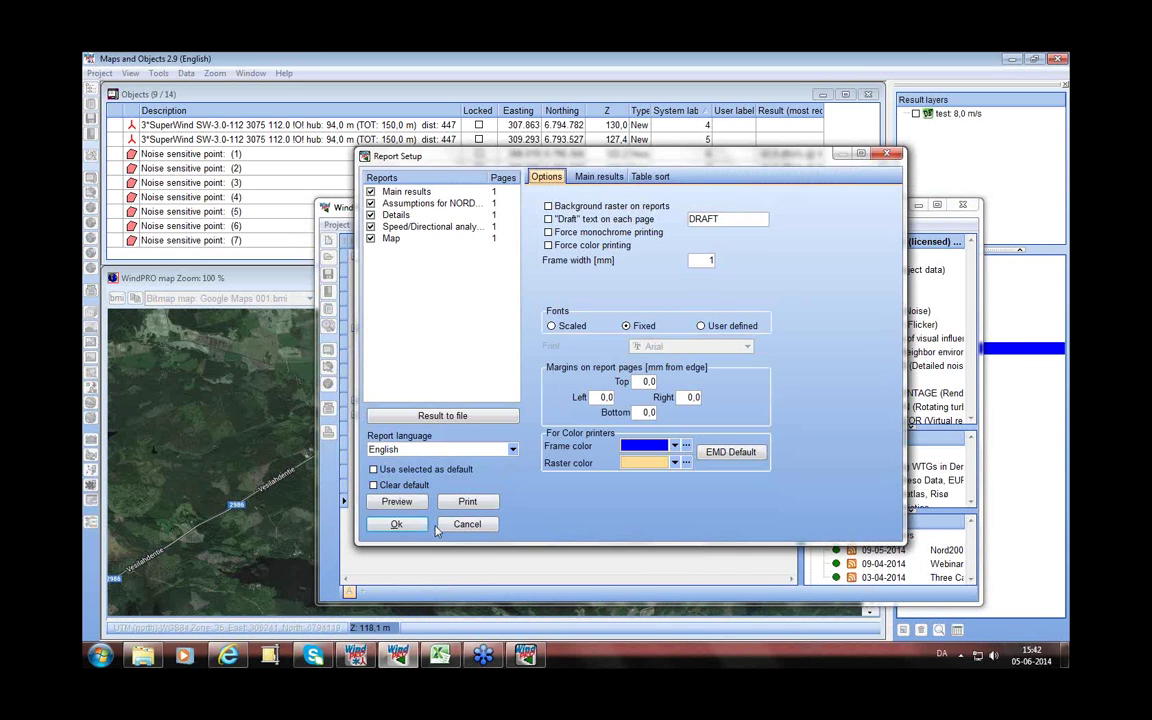
left_click(457, 526)
- Show the site data layer on the map and review the "Local wind data" object's roughness, WAsP orography/obstacles and map file settings
left_click(283, 509)
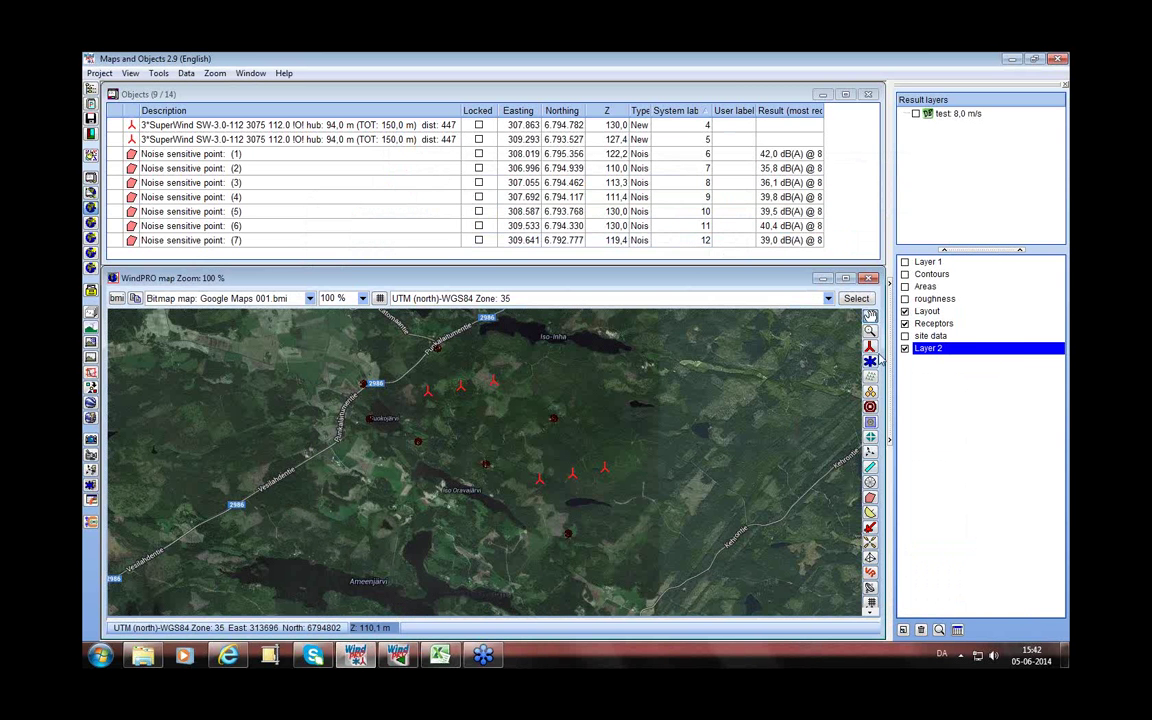
left_click(505, 421)
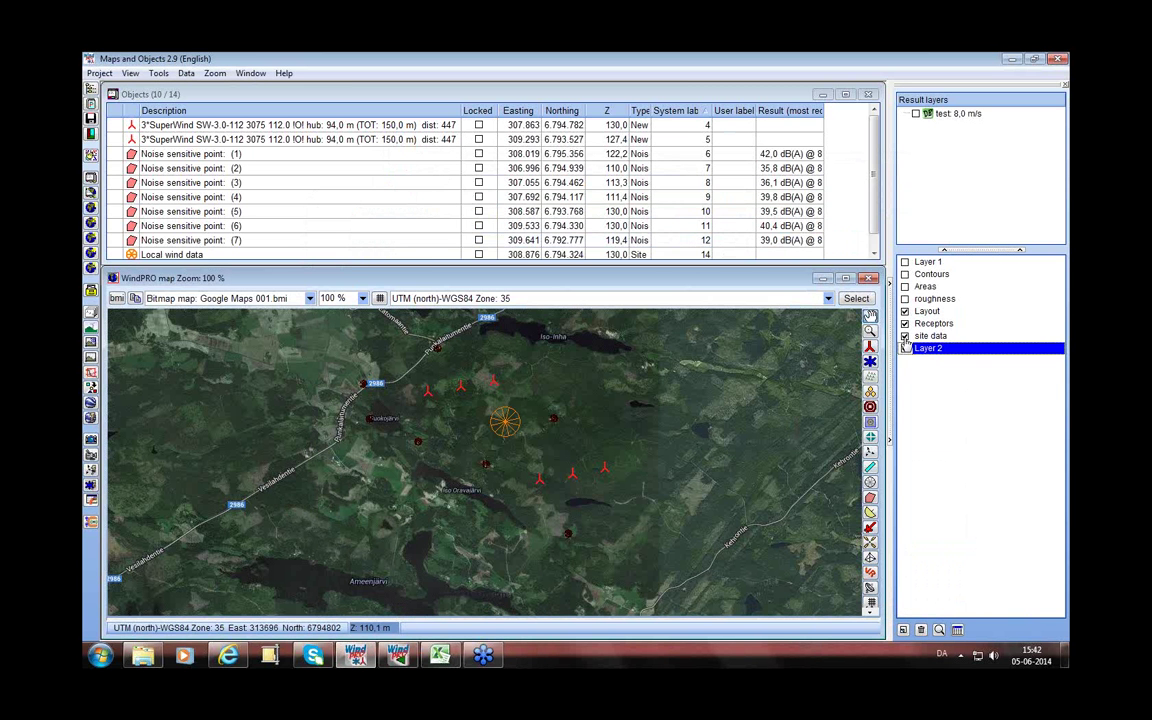
right_click(514, 431)
left_click(574, 549)
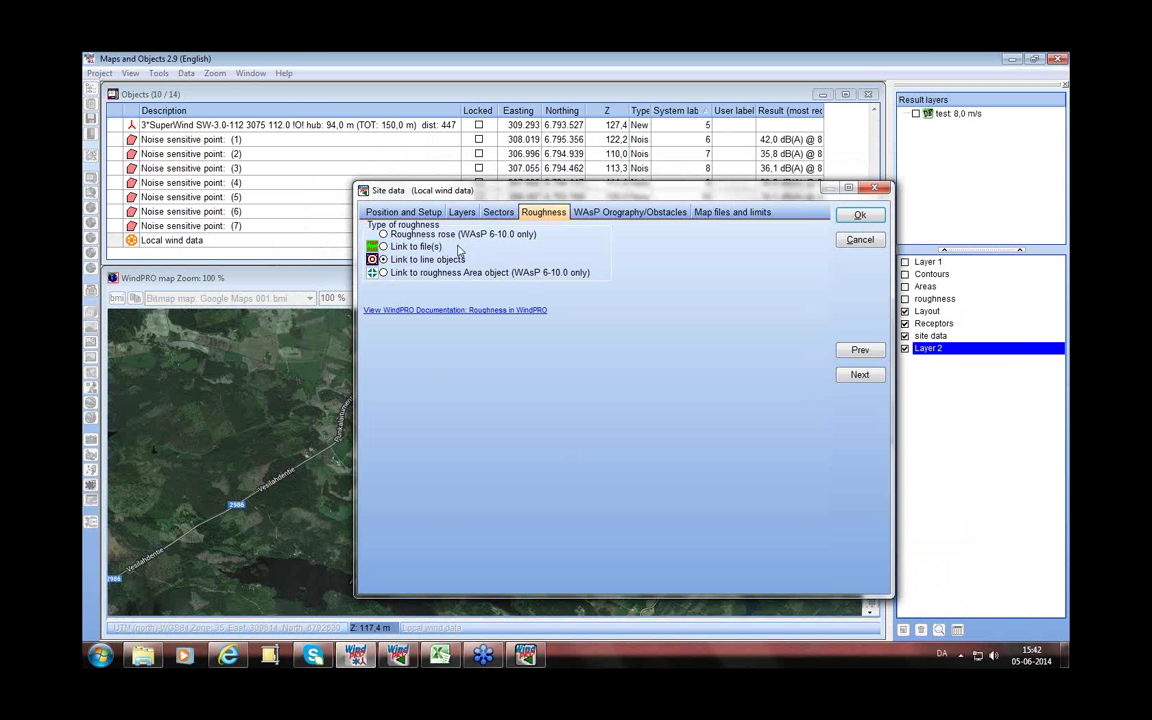
left_click(622, 212)
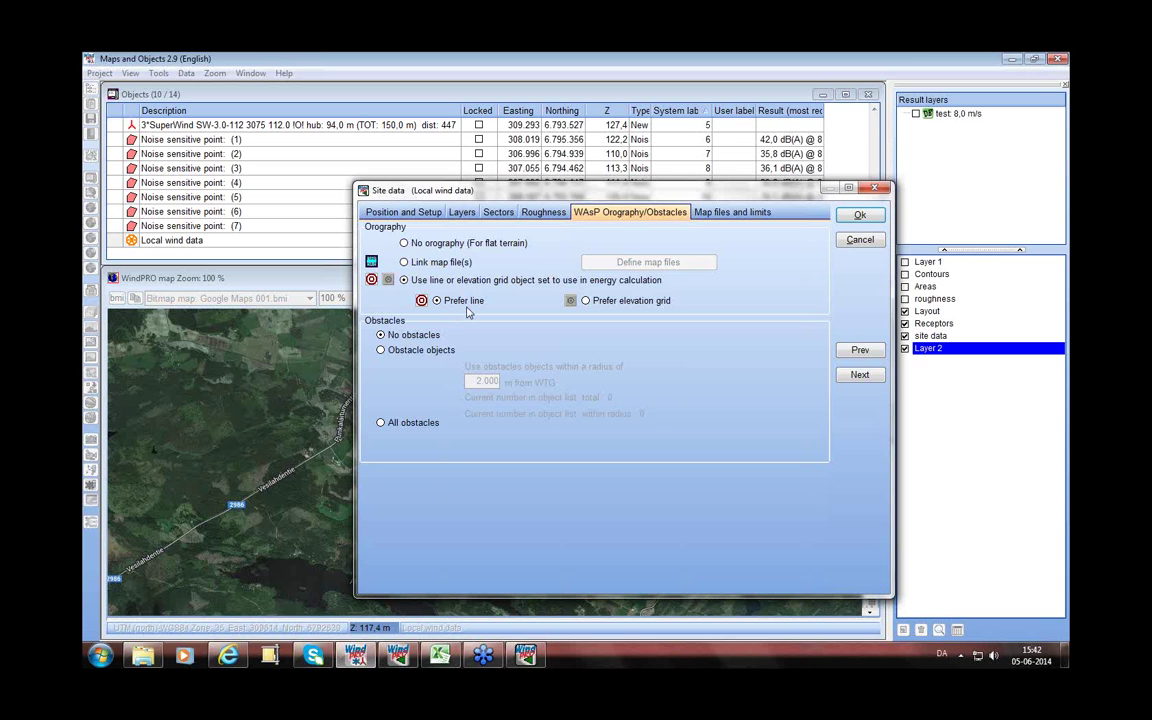
left_click(732, 212)
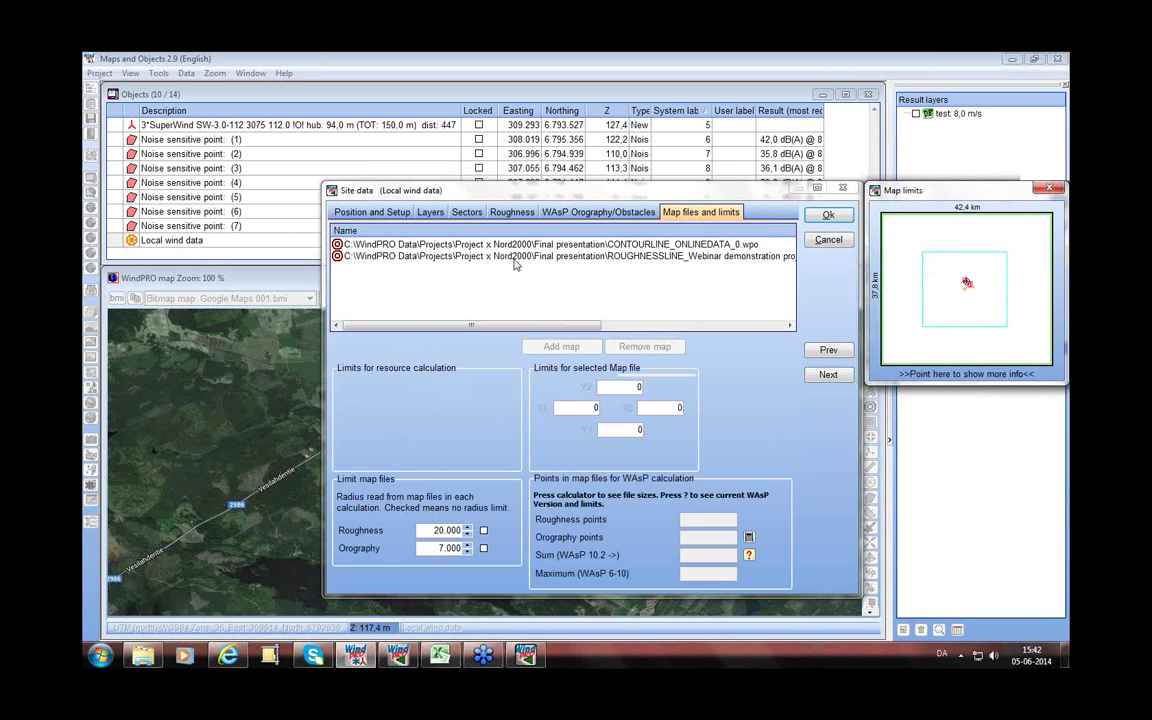
left_click(829, 241)
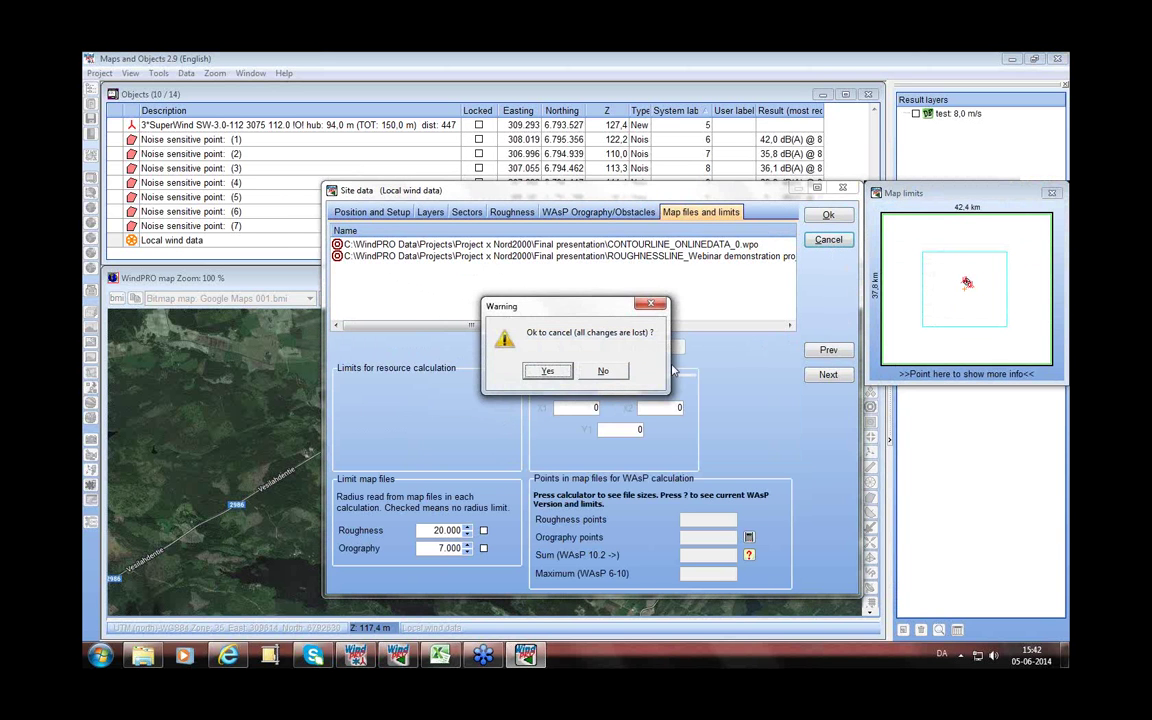
left_click(555, 378)
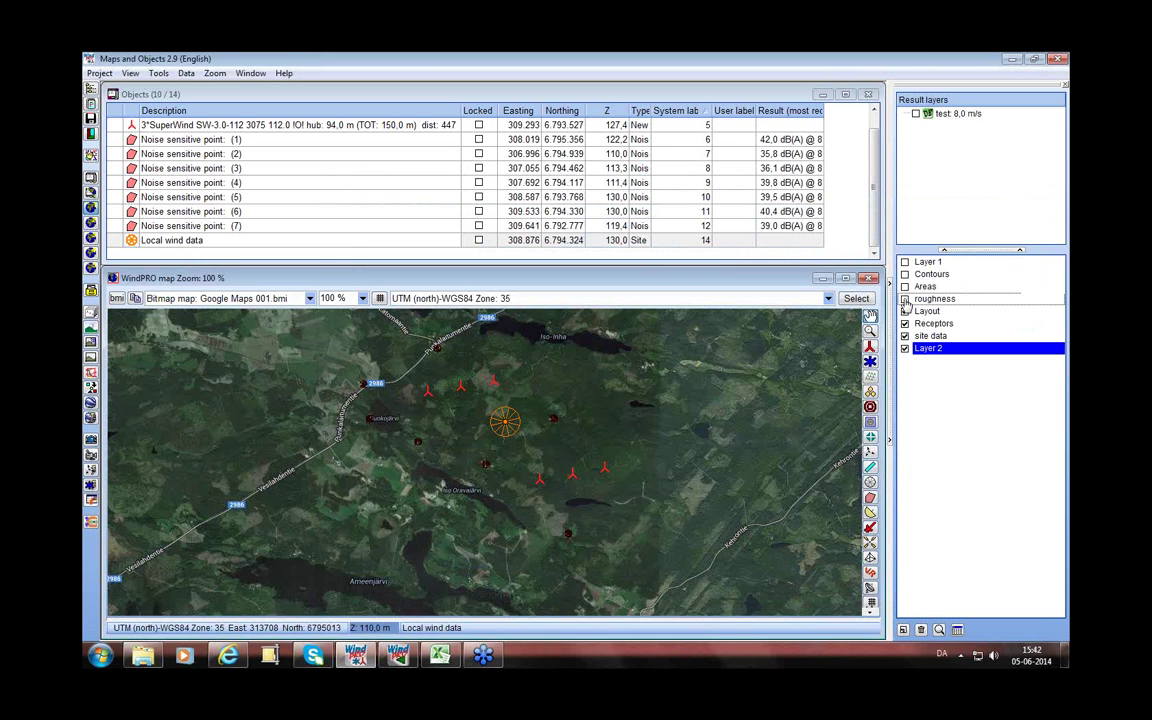
left_click(905, 299)
left_click(905, 299)
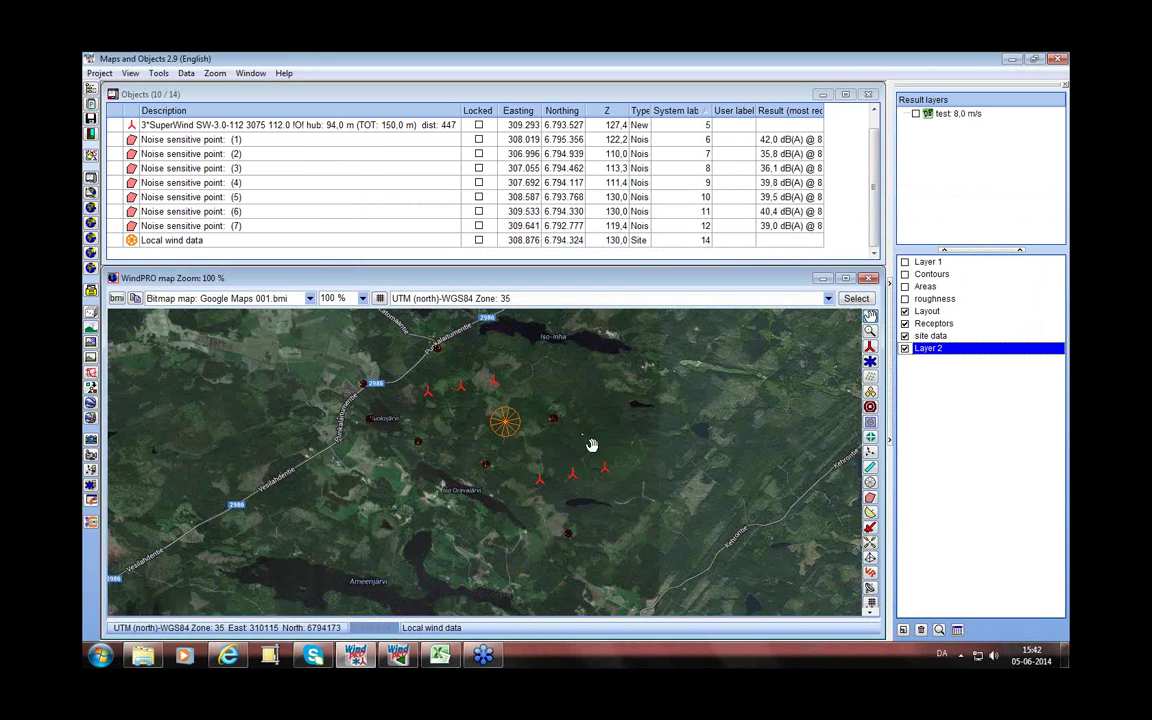
- Open the cloned NORD2000 calculation's properties and rename it "Most downwind situation and wind speed differences"
left_click(405, 658)
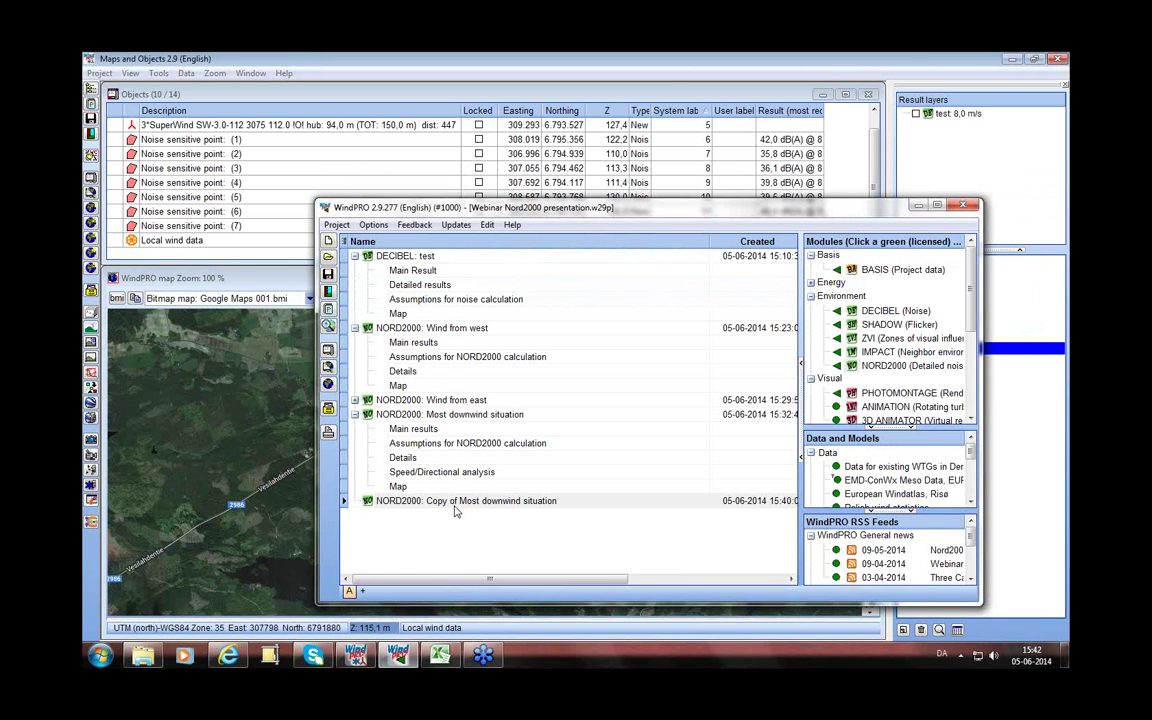
double_click(457, 502)
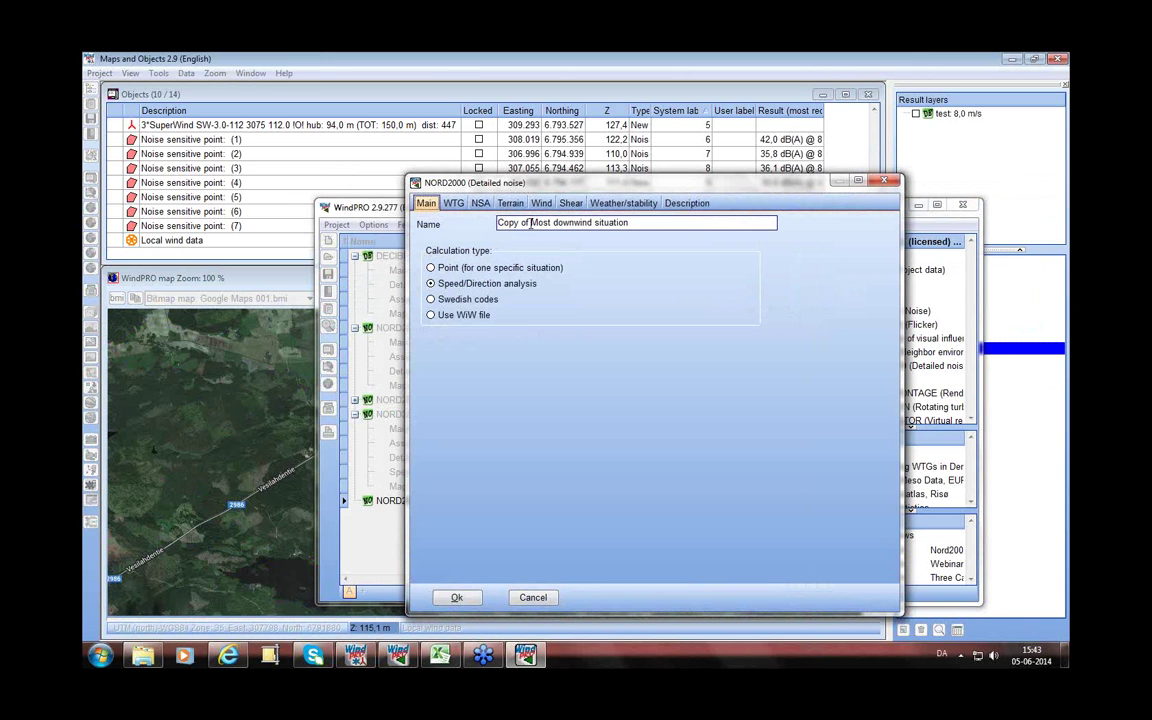
key("Delete")
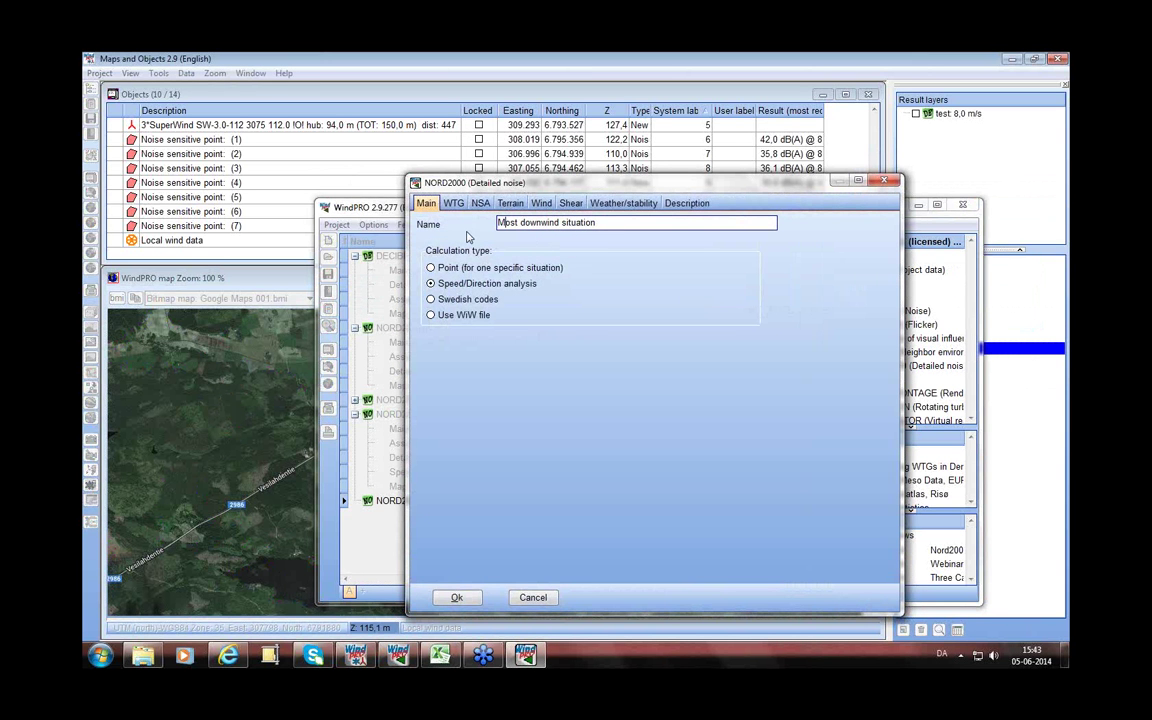
key("End")
type("and wind speed differences")
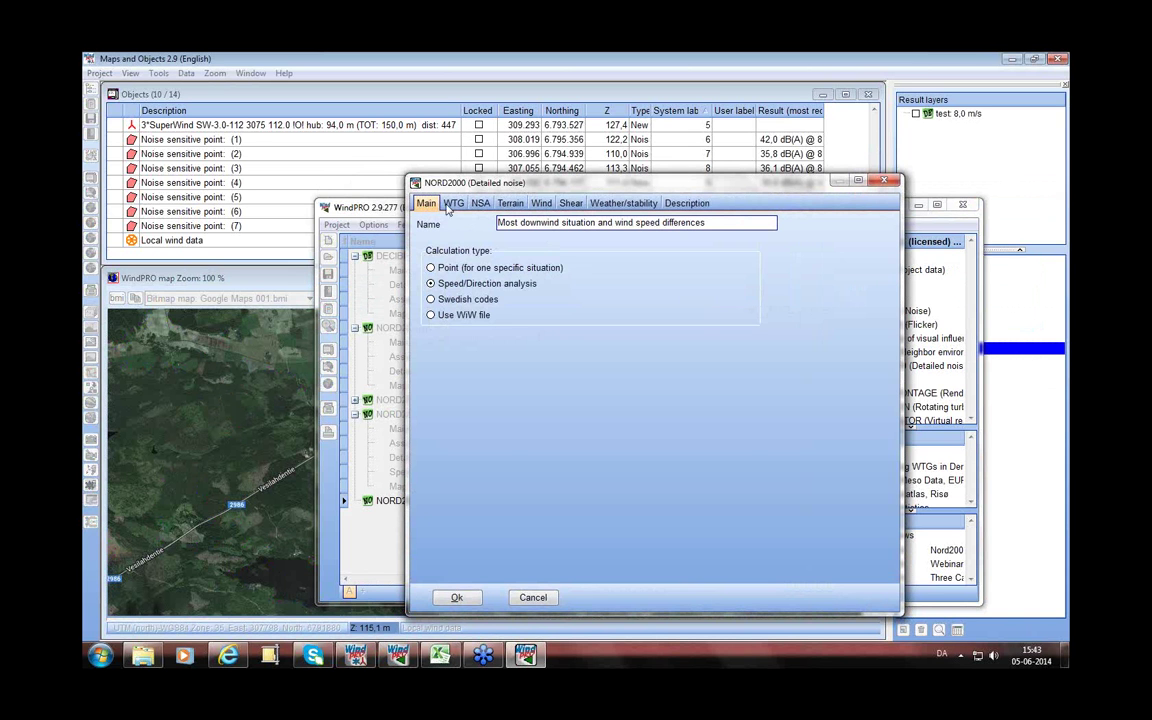
- Use calculated wind speed differences in the wind farm, with "Local wind data" as reference site and as STATGEN site data
left_click(510, 204)
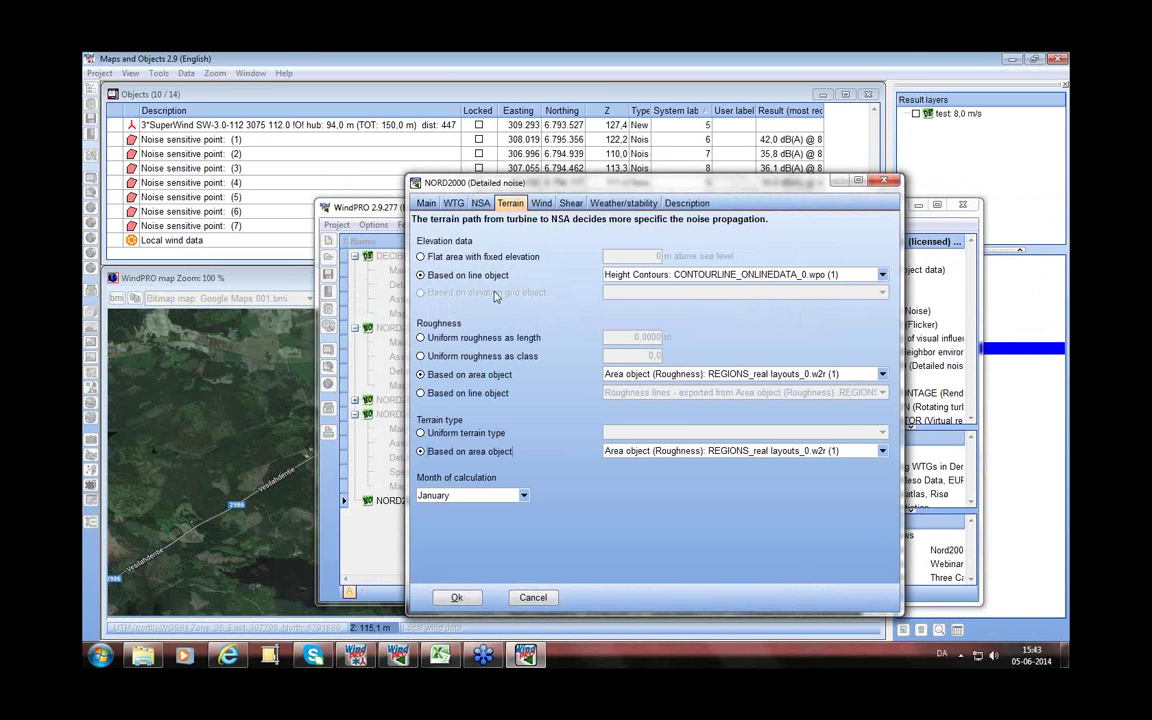
left_click(541, 203)
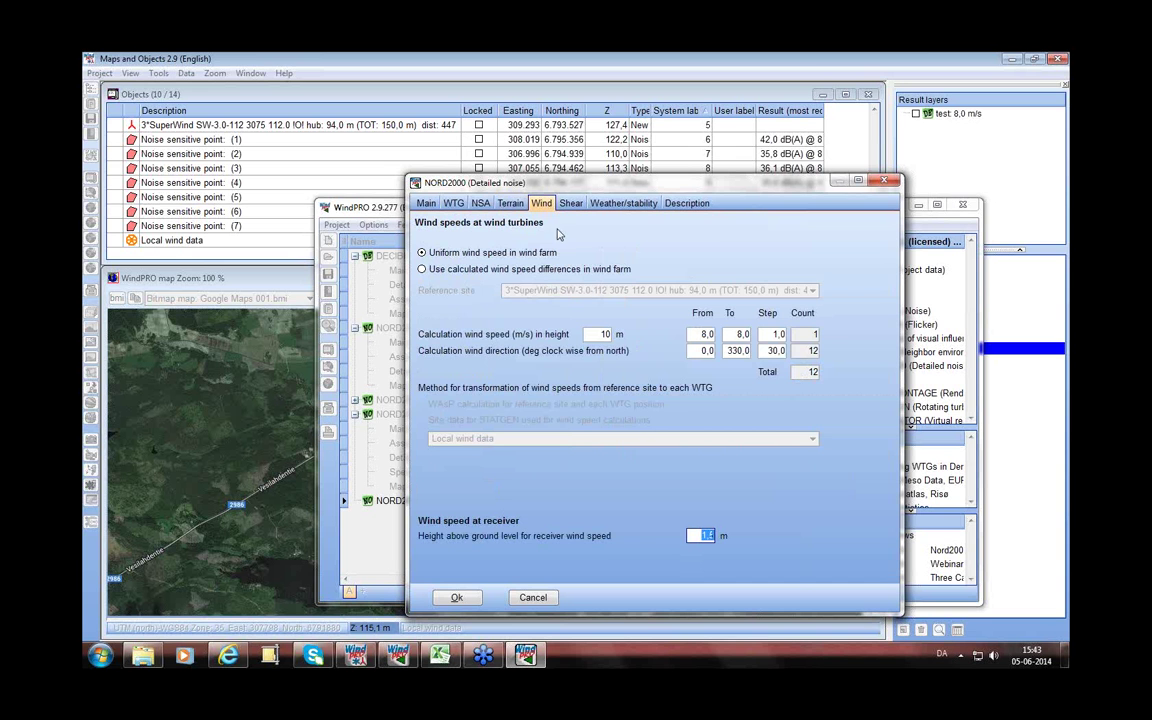
left_click(423, 269)
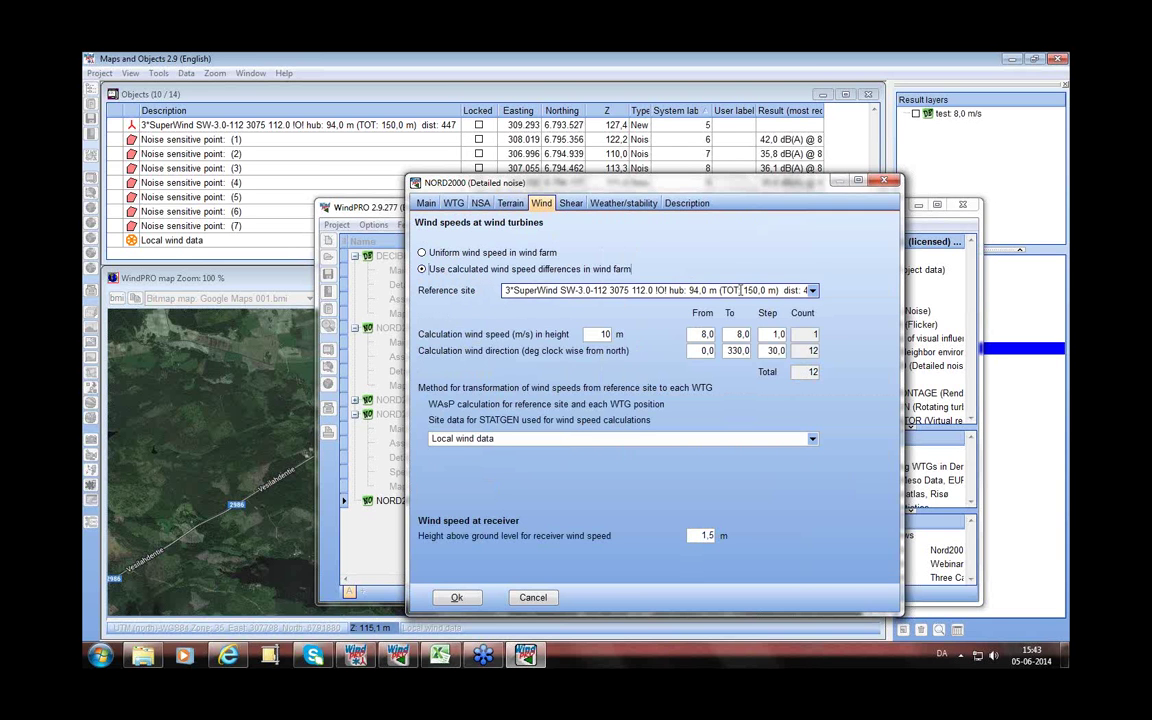
left_click(812, 290)
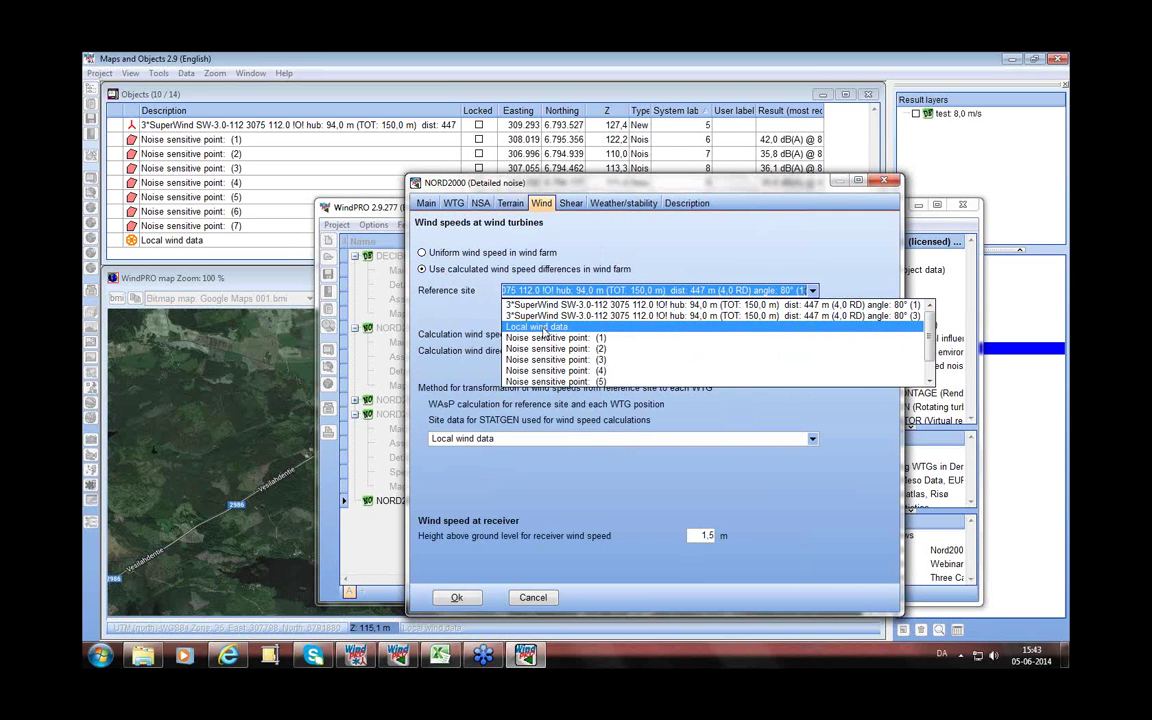
left_click(543, 328)
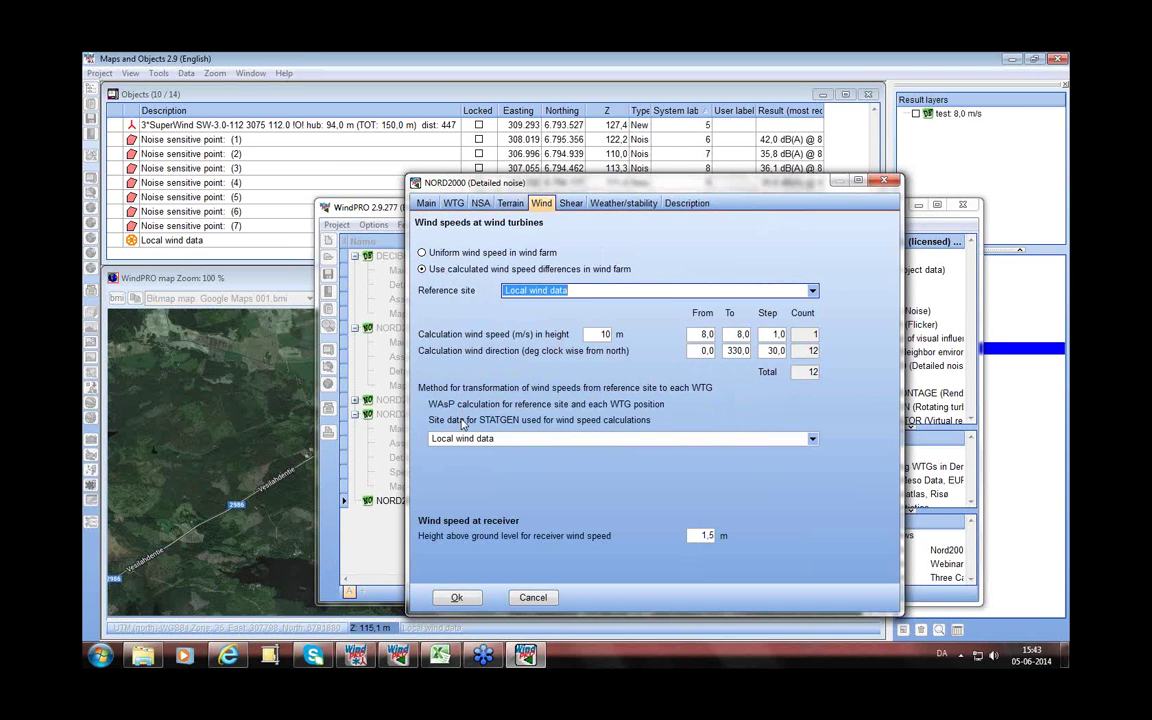
left_click(812, 440)
left_click(766, 441)
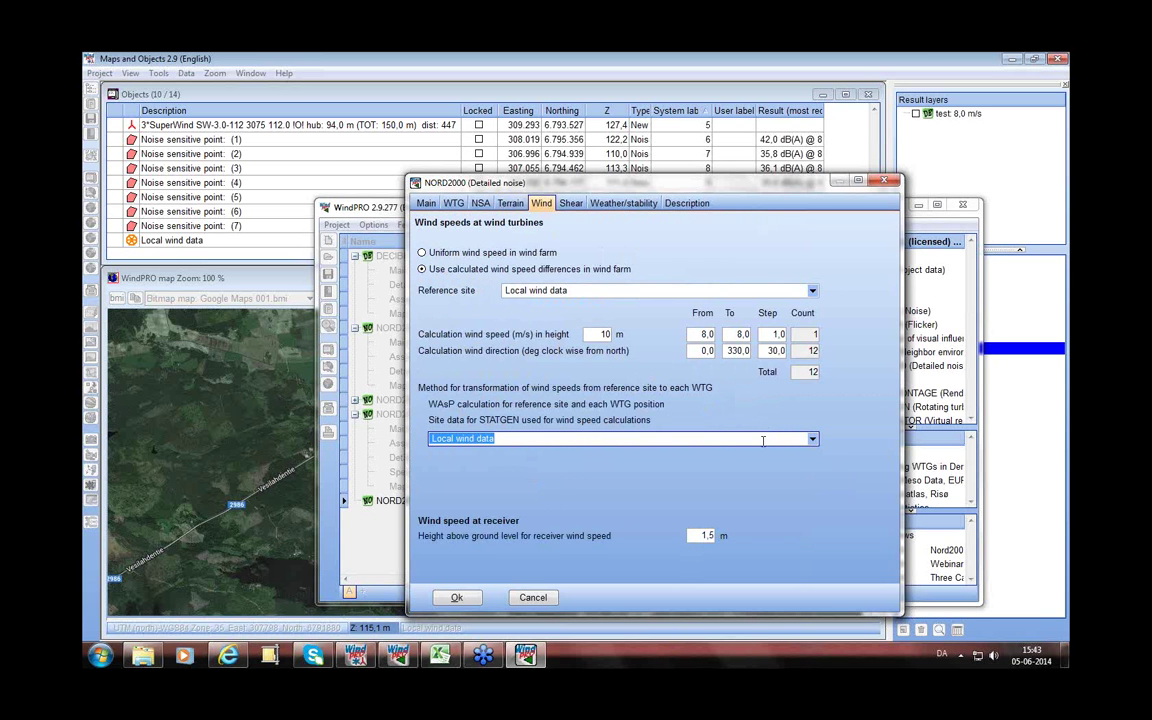
- Check the WAsP shear setting against the wind settings, then accept the properties and run the NORD2000 calculation
left_click(576, 207)
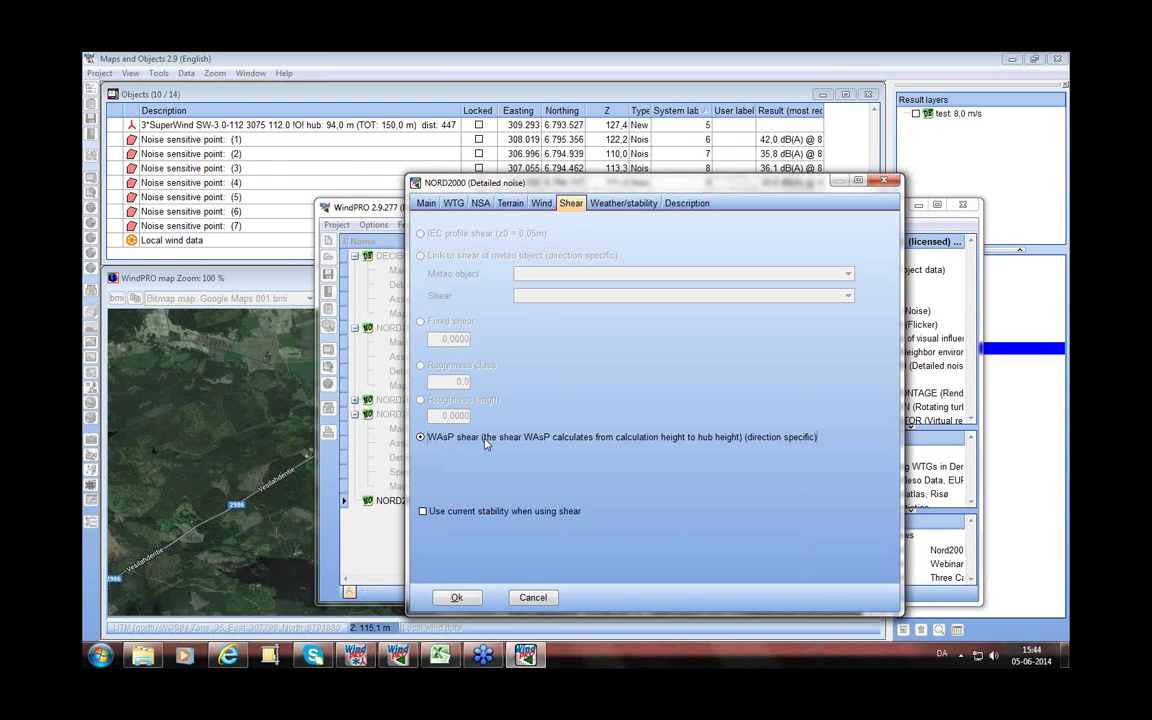
left_click(541, 203)
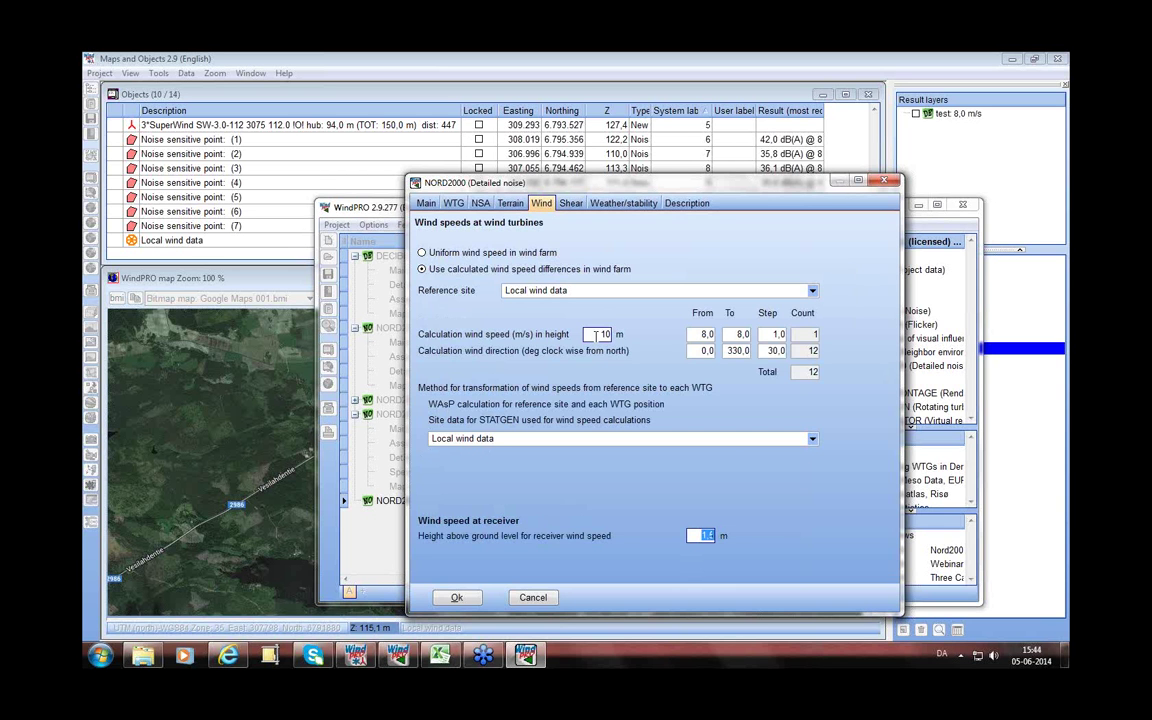
left_click(574, 203)
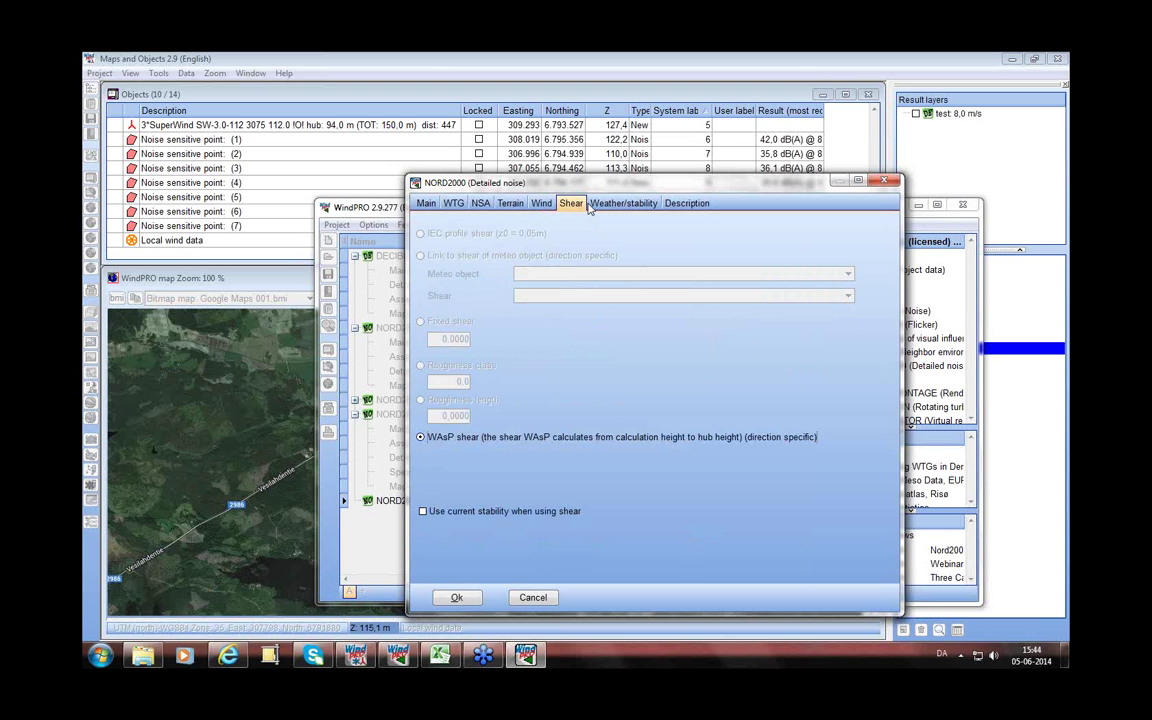
left_click(457, 597)
left_click(535, 384)
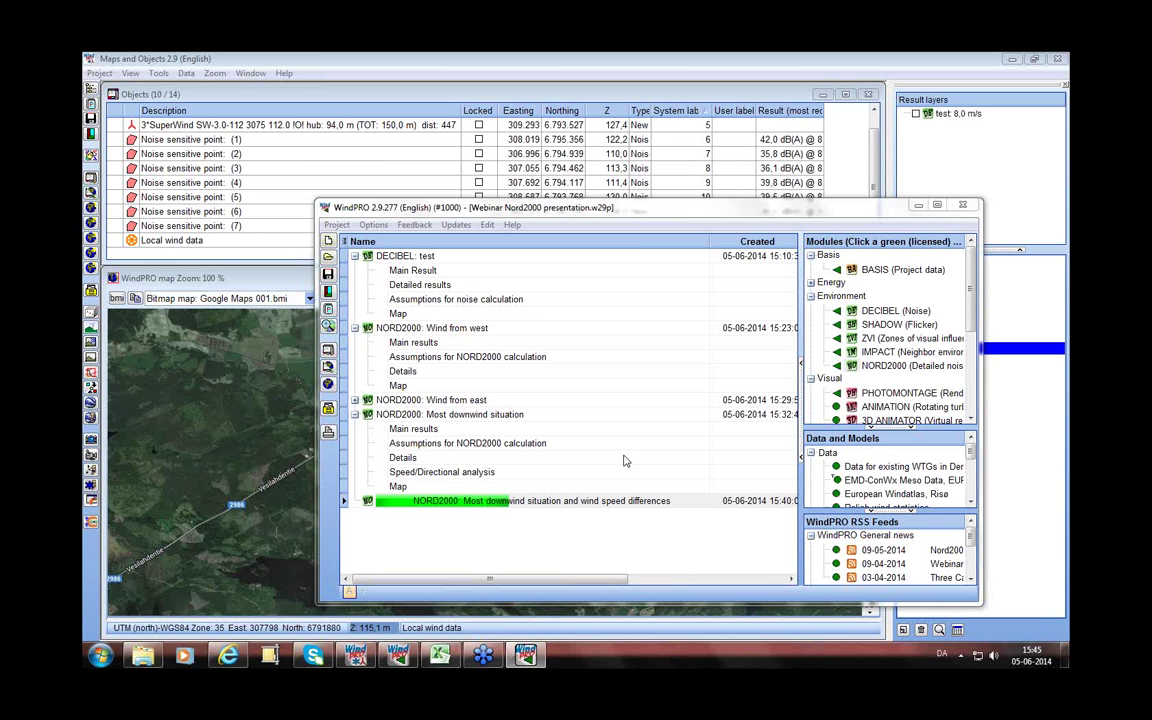
- Check the running calculation's progress and duration in the calculation list
left_click_drag(590, 580, 755, 583)
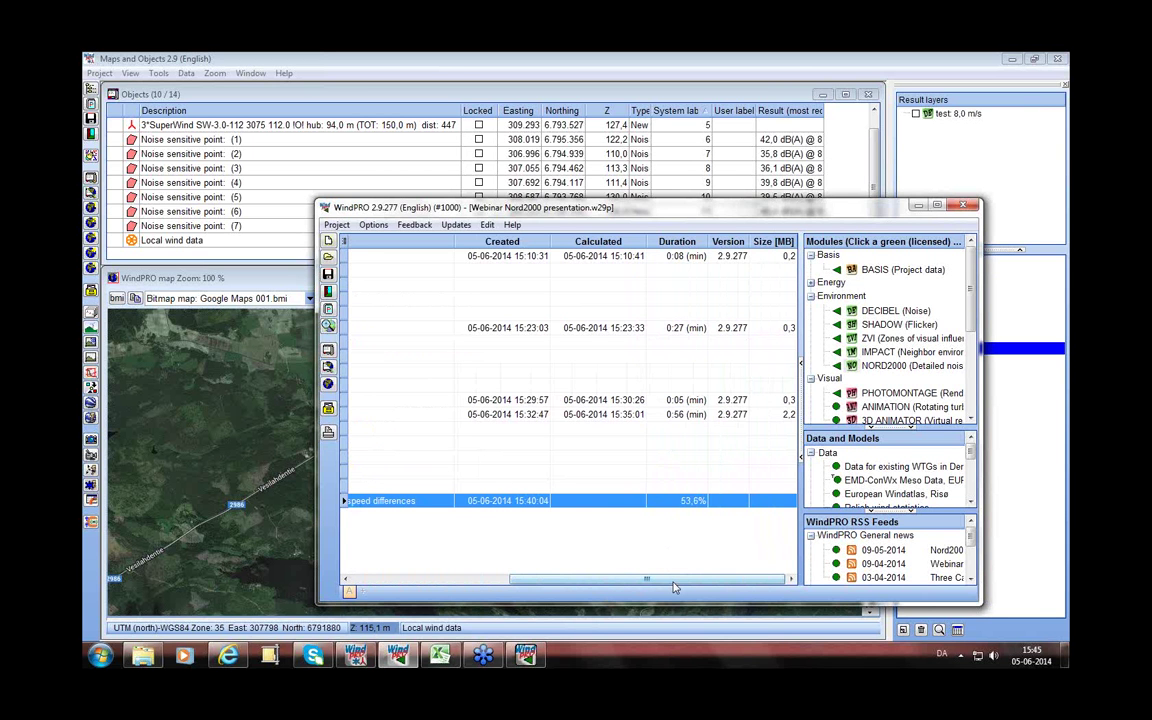
left_click_drag(673, 587, 569, 596)
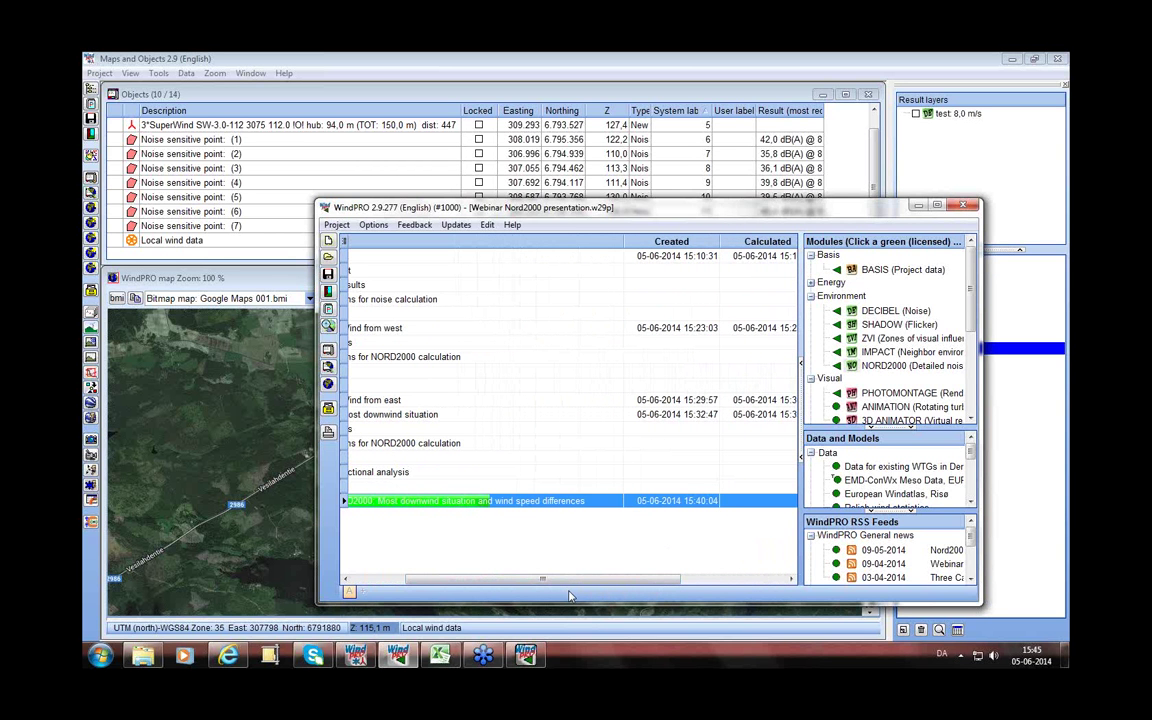
mouse_move(569, 596)
left_mouse_down()
mouse_move(661, 589)
mouse_move(580, 586)
left_mouse_up()
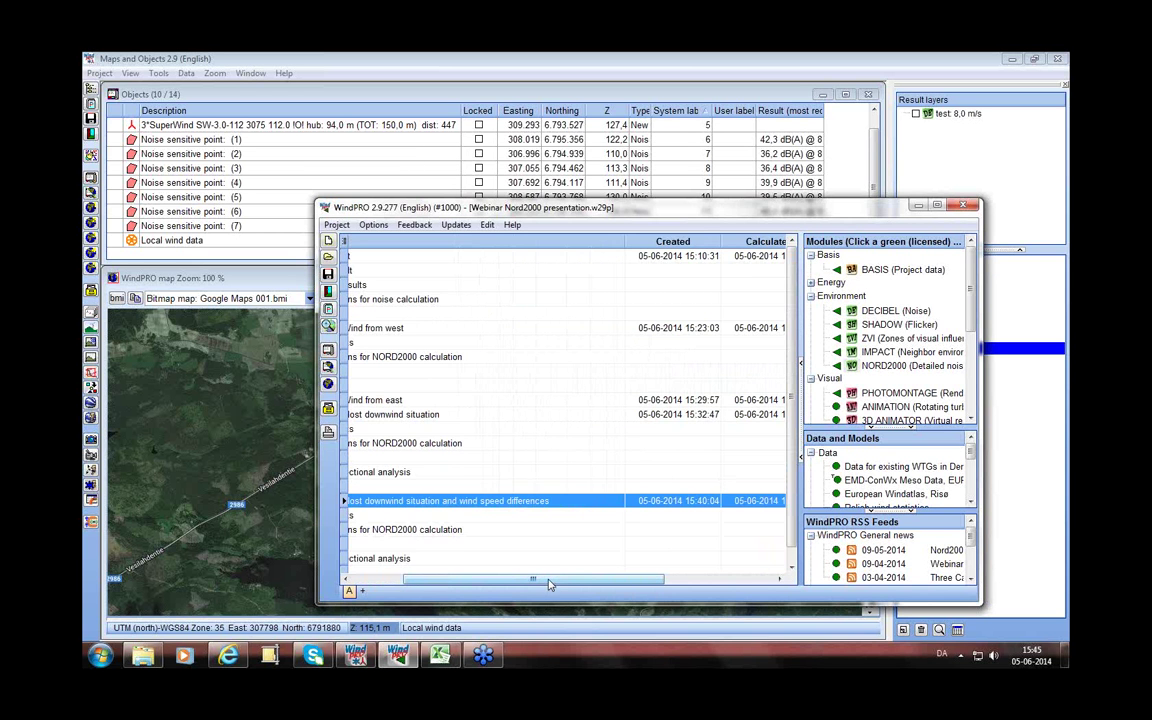
left_click_drag(548, 585, 498, 585)
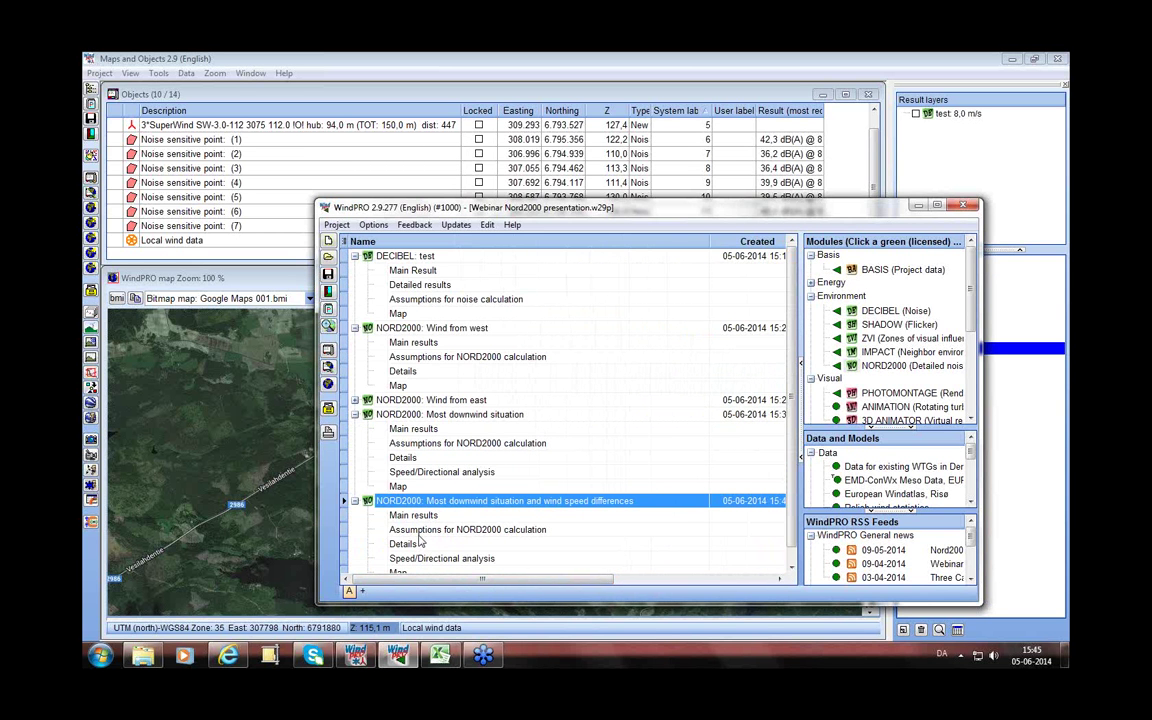
- Preview the report of "Most downwind situation and wind speed differences" and review its assumptions, WTGs and sound levels per receptor
right_click(430, 500)
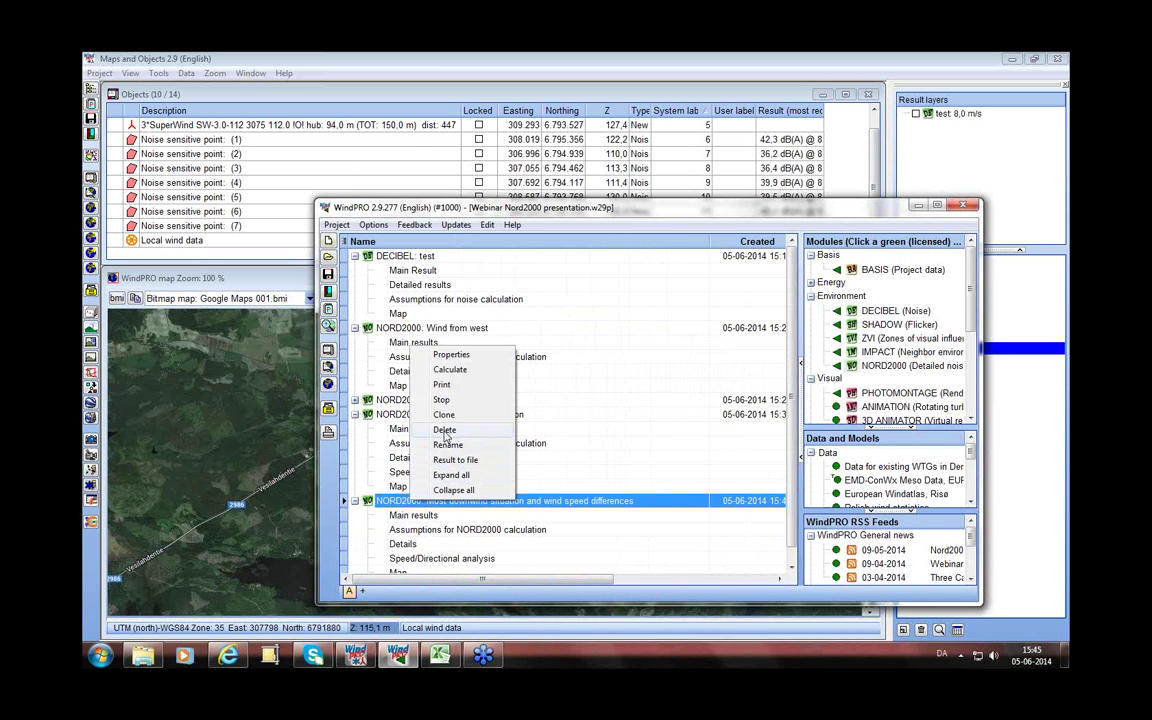
left_click(442, 384)
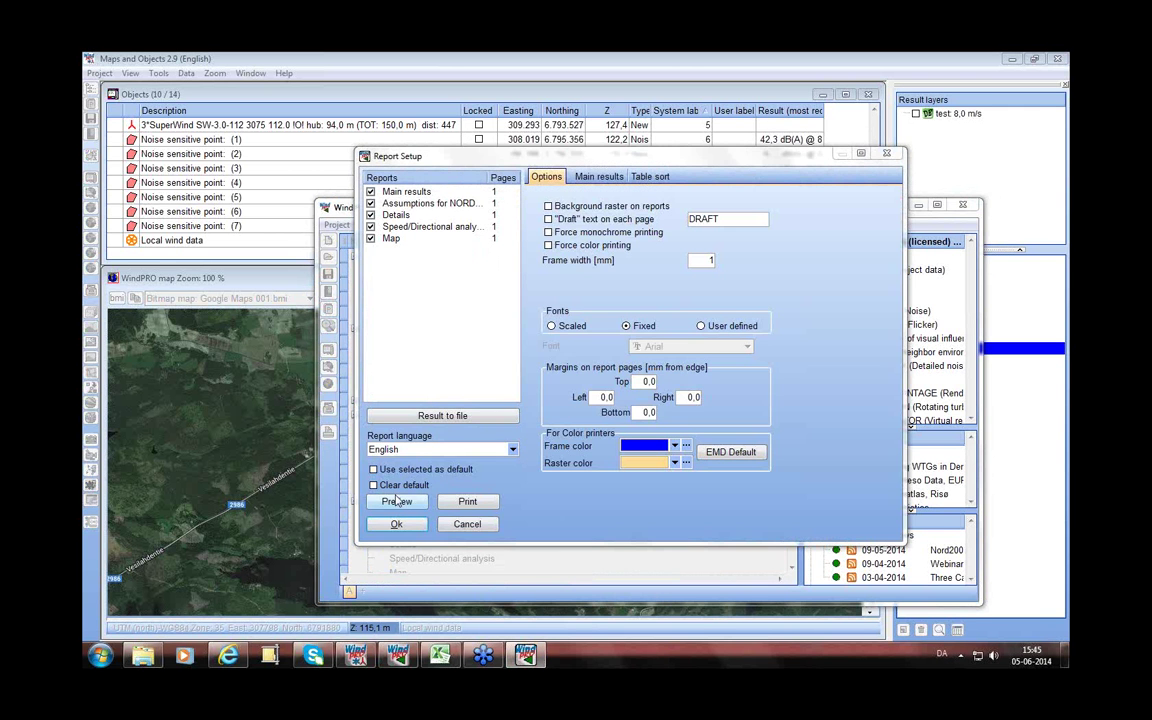
left_click(401, 503)
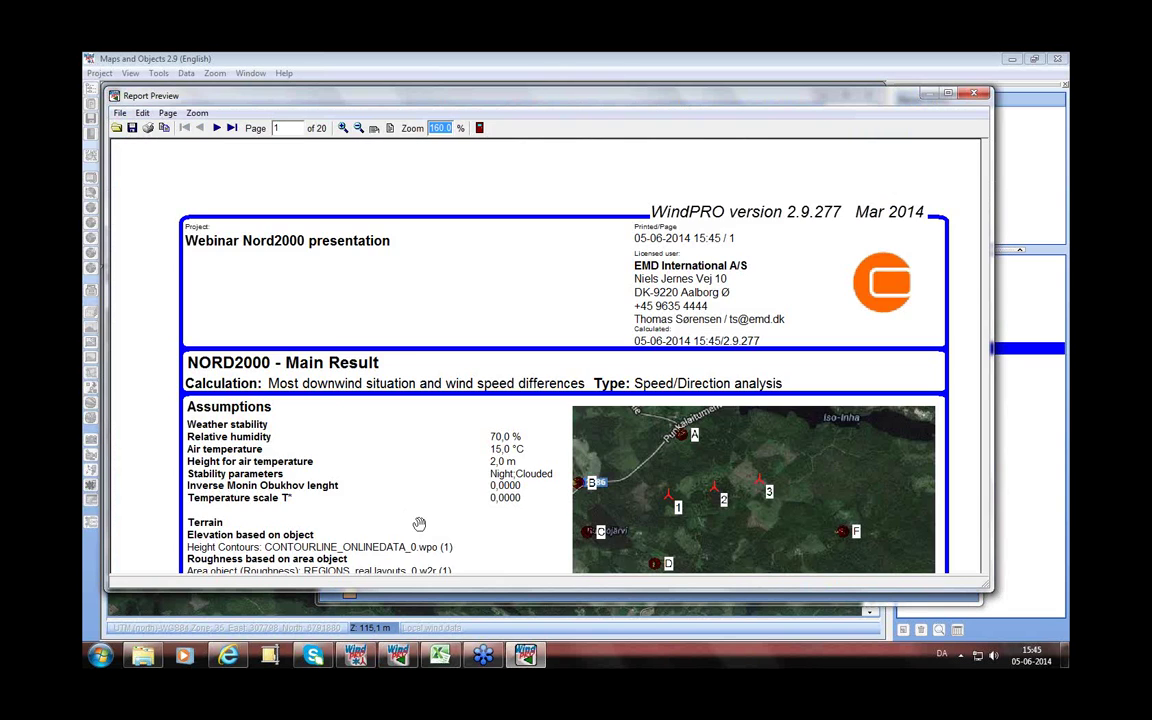
scroll(437, 466, "down", 1)
scroll(436, 466, "down", 5)
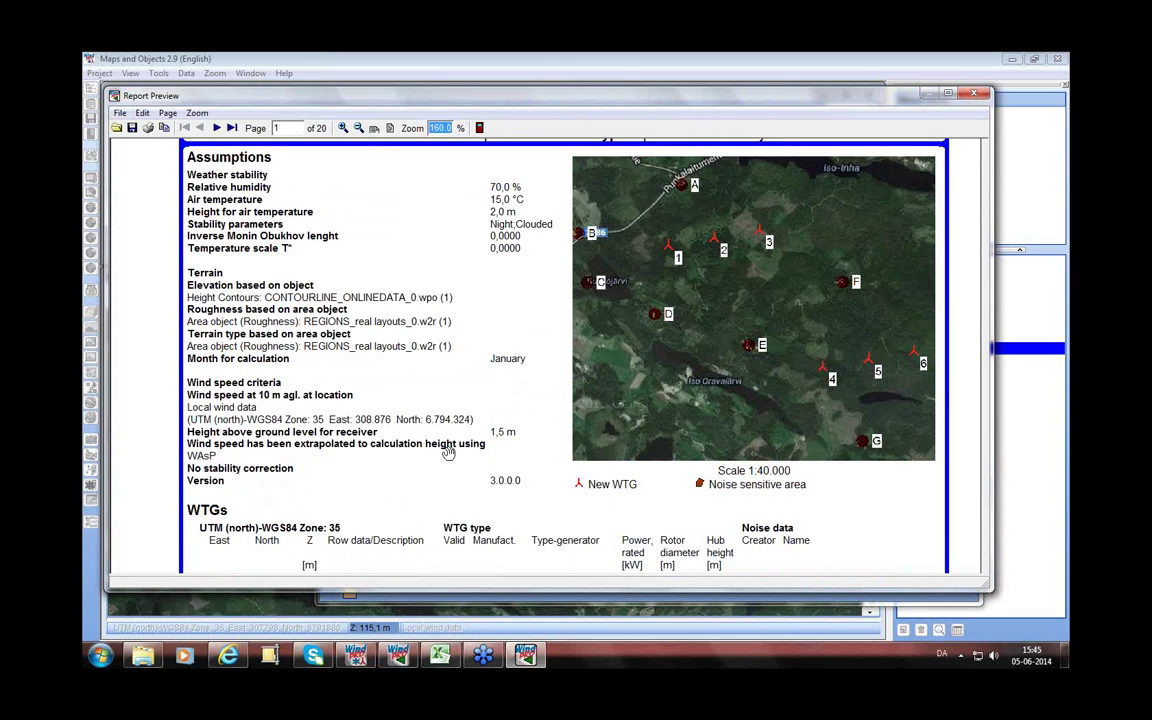
scroll(437, 375, "up", 2)
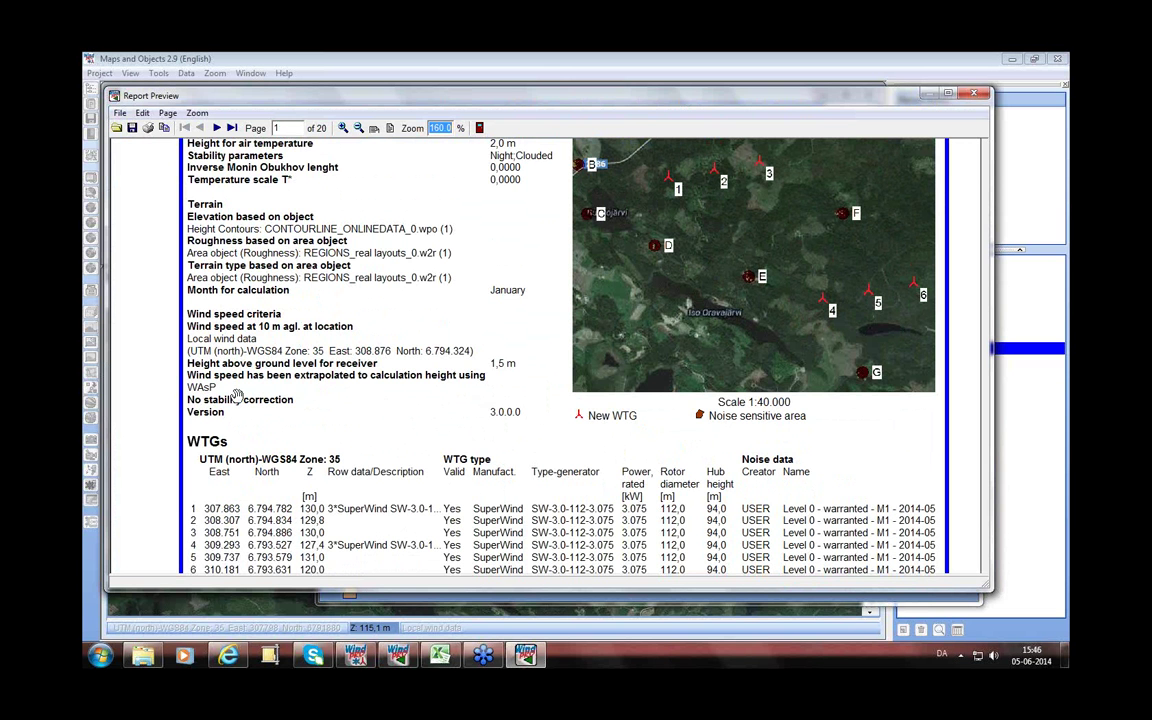
scroll(400, 478, "down", 10)
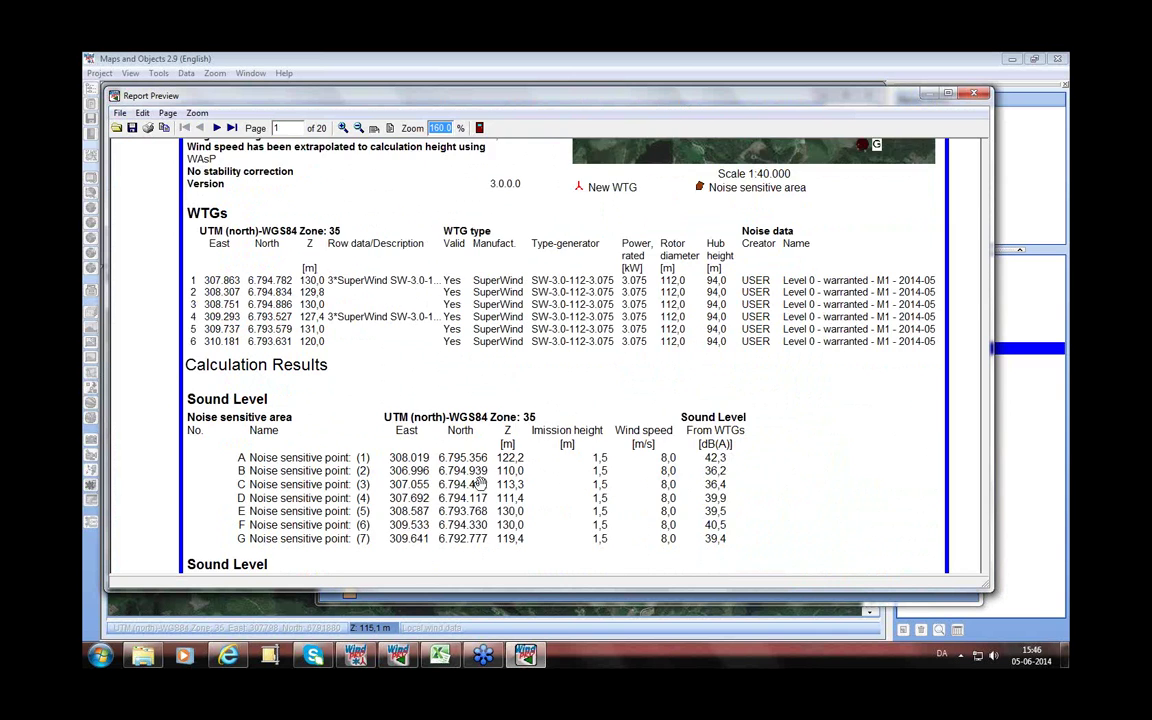
scroll(430, 432, "down", 5)
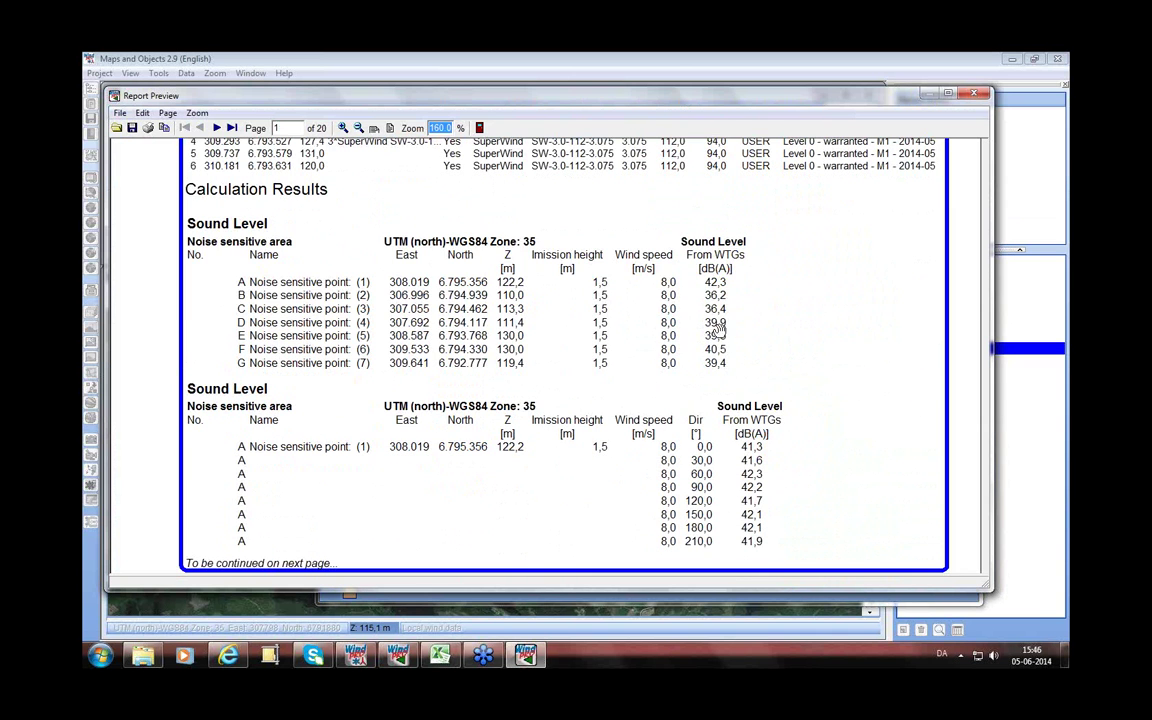
- Go to page 8 of the report and examine the Details table's hub-height wind speeds and source noise for each wind direction
double_click(217, 130)
left_click(217, 130)
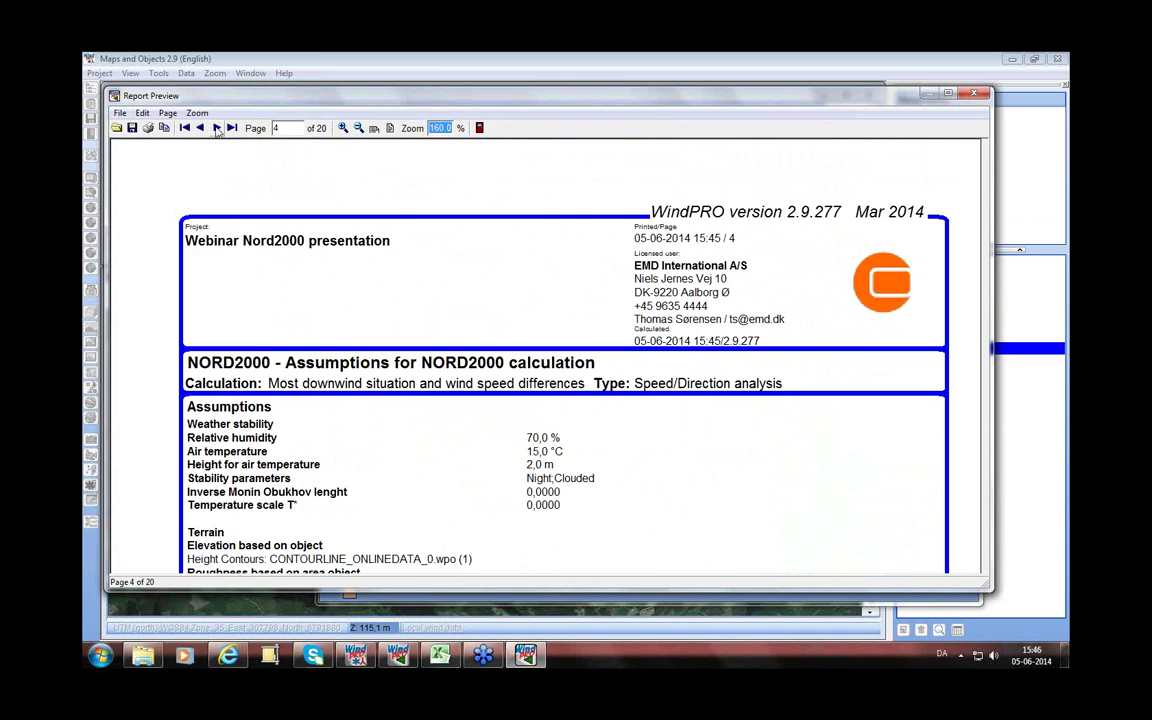
left_click(216, 129)
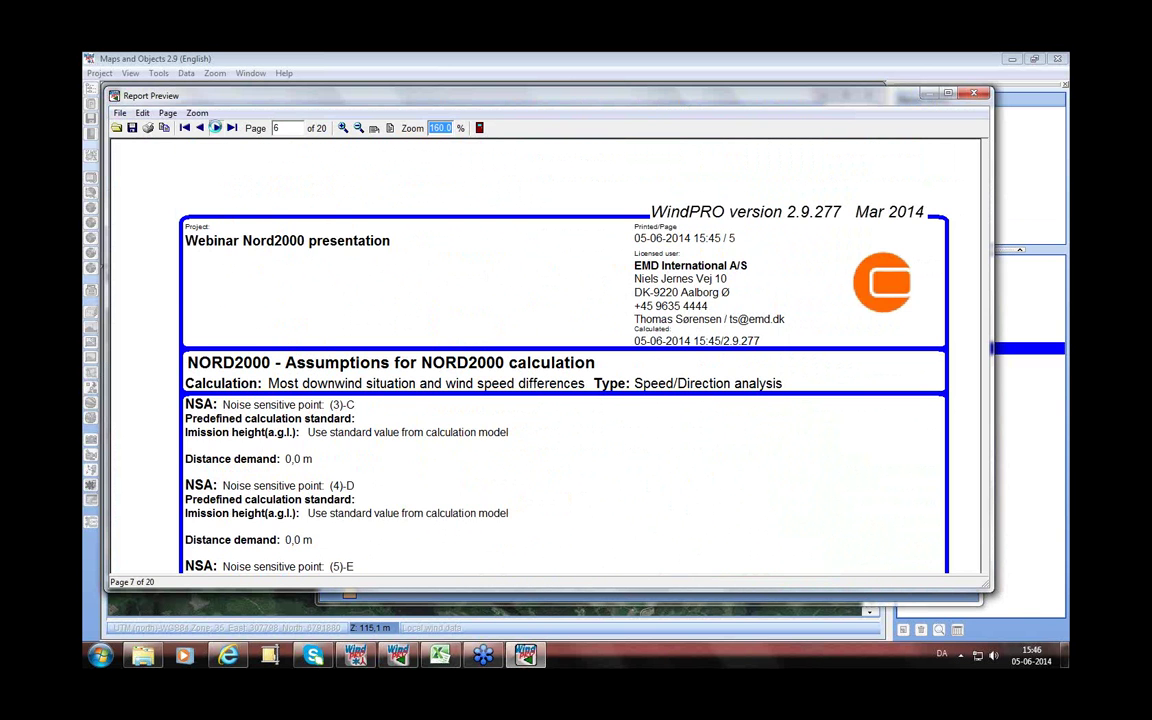
left_click(216, 129)
scroll(367, 280, "down", 4)
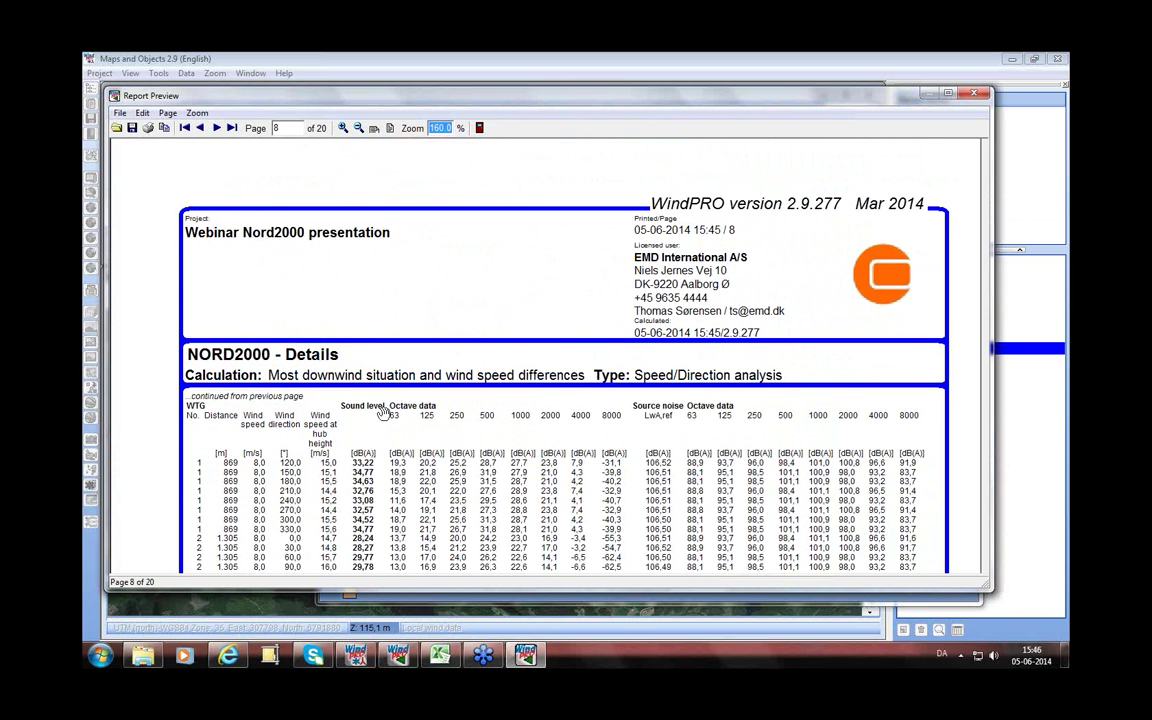
scroll(367, 280, "down", 3)
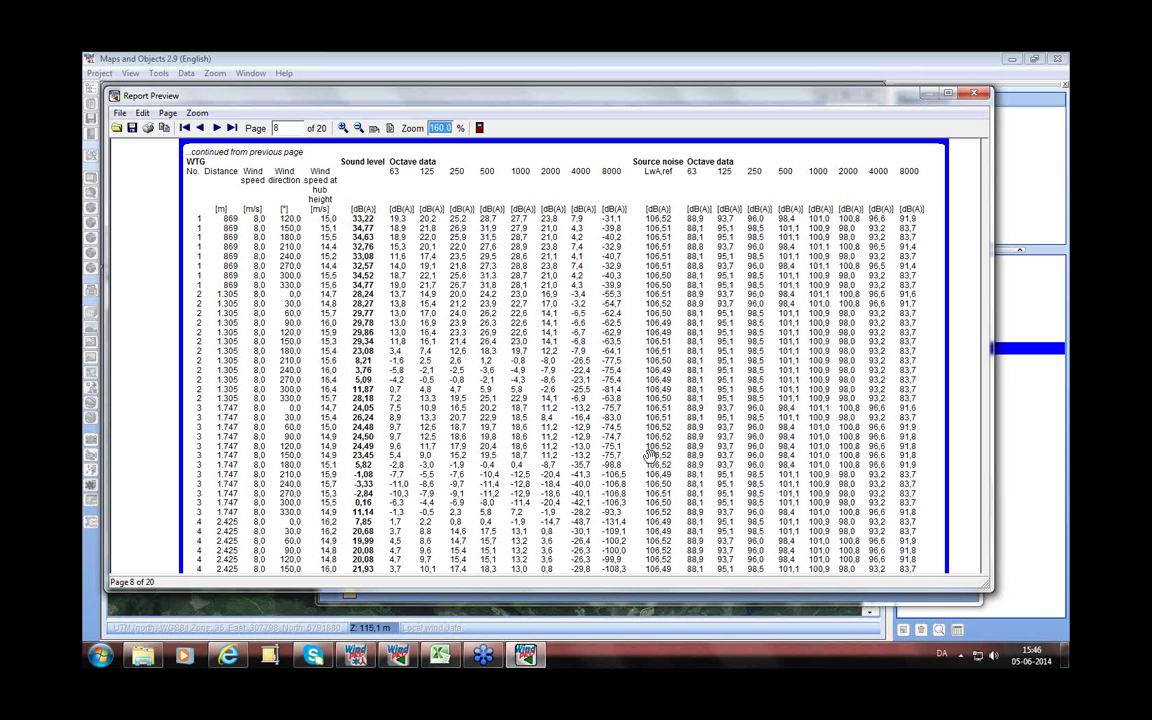
- Page through the Speed/Directional analysis up to page 16 and examine the noise-versus-direction graphs of receptors B, C and D
left_click(216, 129)
left_click(216, 129)
left_click(216, 129)
double_click(216, 129)
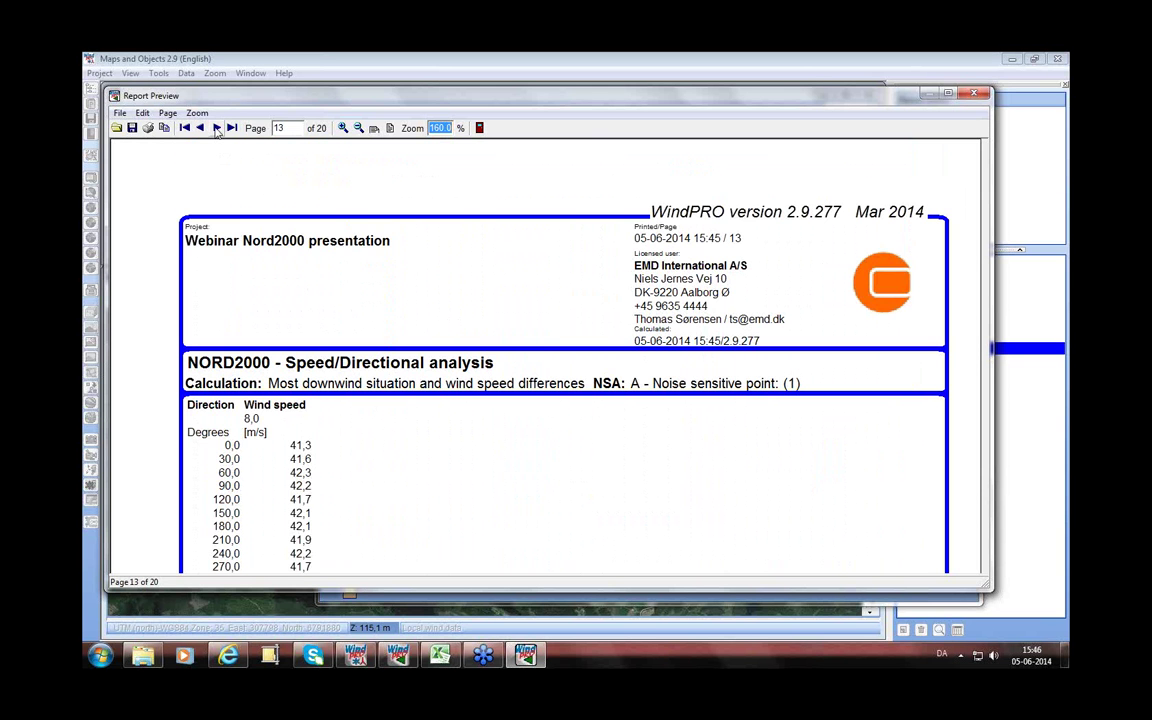
left_click(216, 129)
scroll(398, 453, "down", 10)
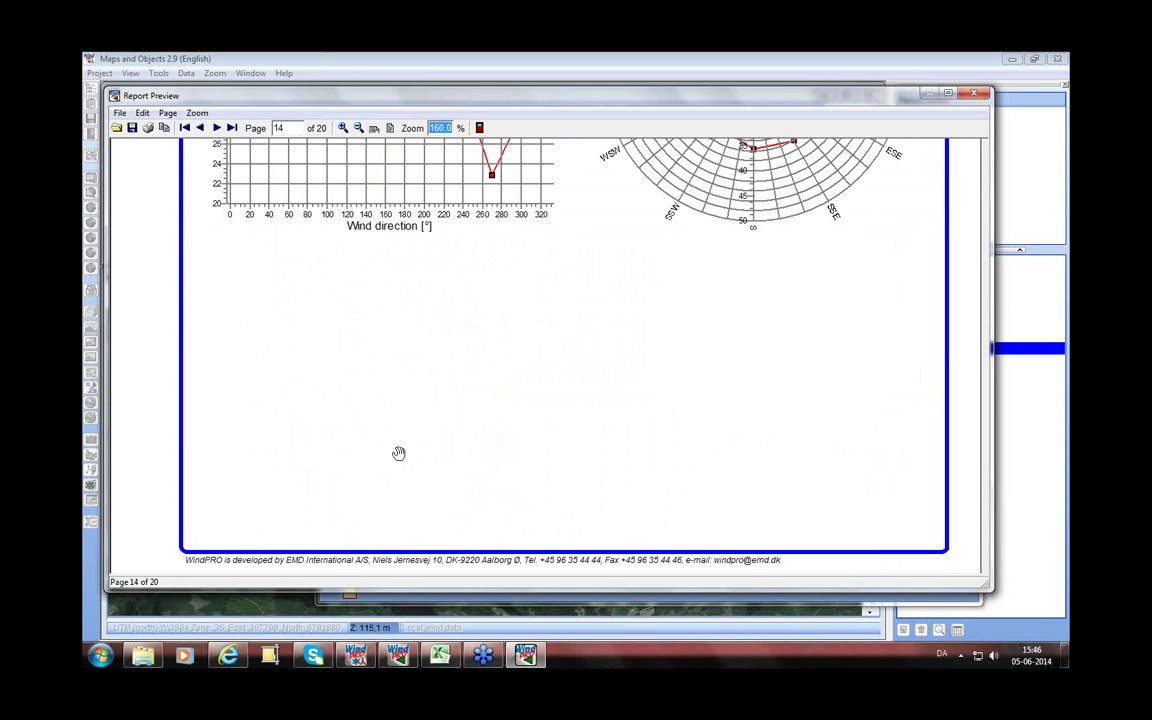
scroll(398, 453, "up", 5)
scroll(360, 400, "up", 5)
scroll(325, 350, "down", 5)
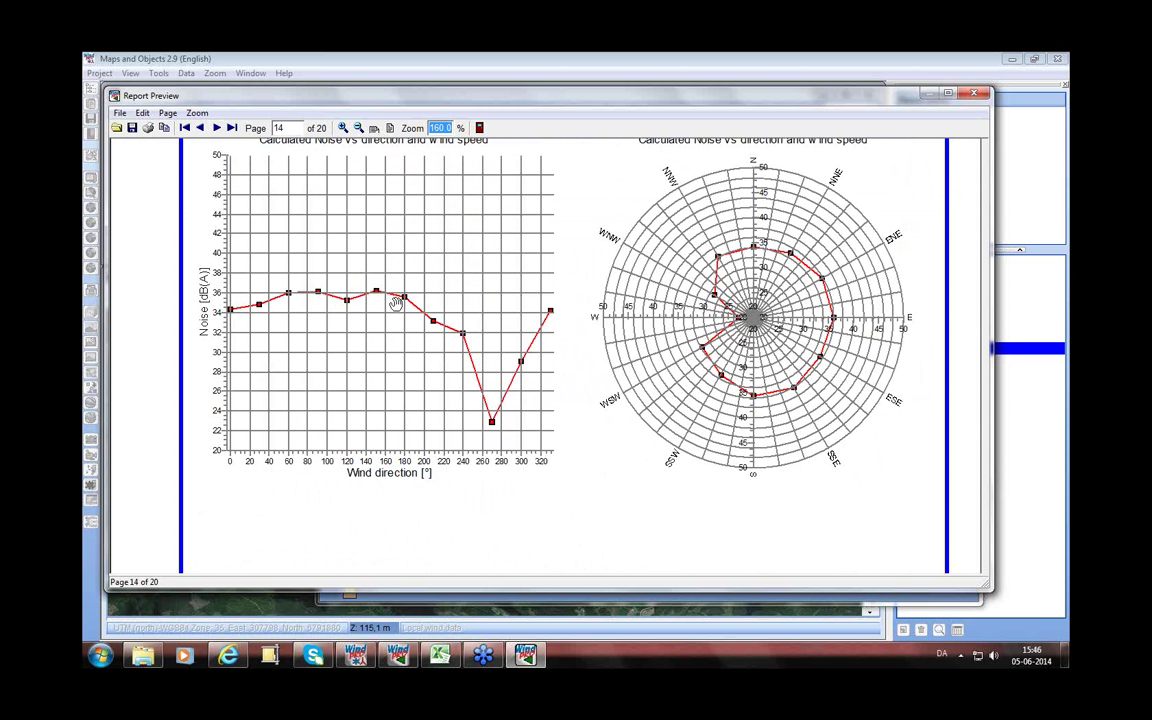
left_click(216, 128)
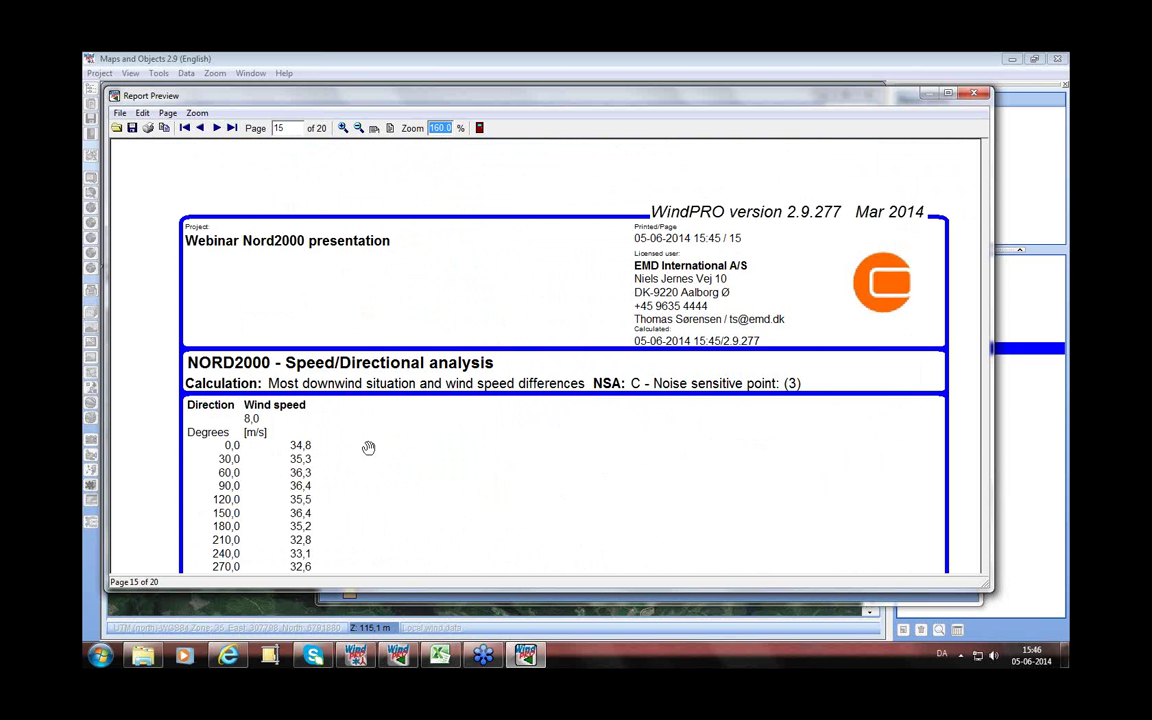
scroll(368, 447, "down", 5)
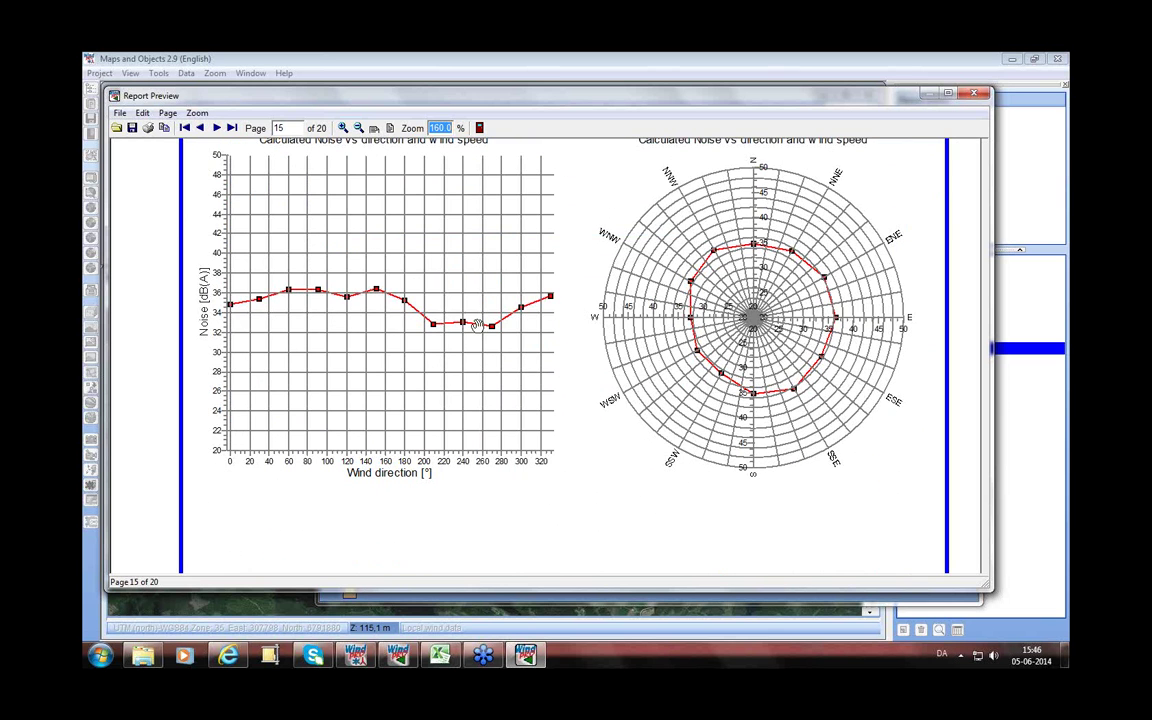
left_click(216, 128)
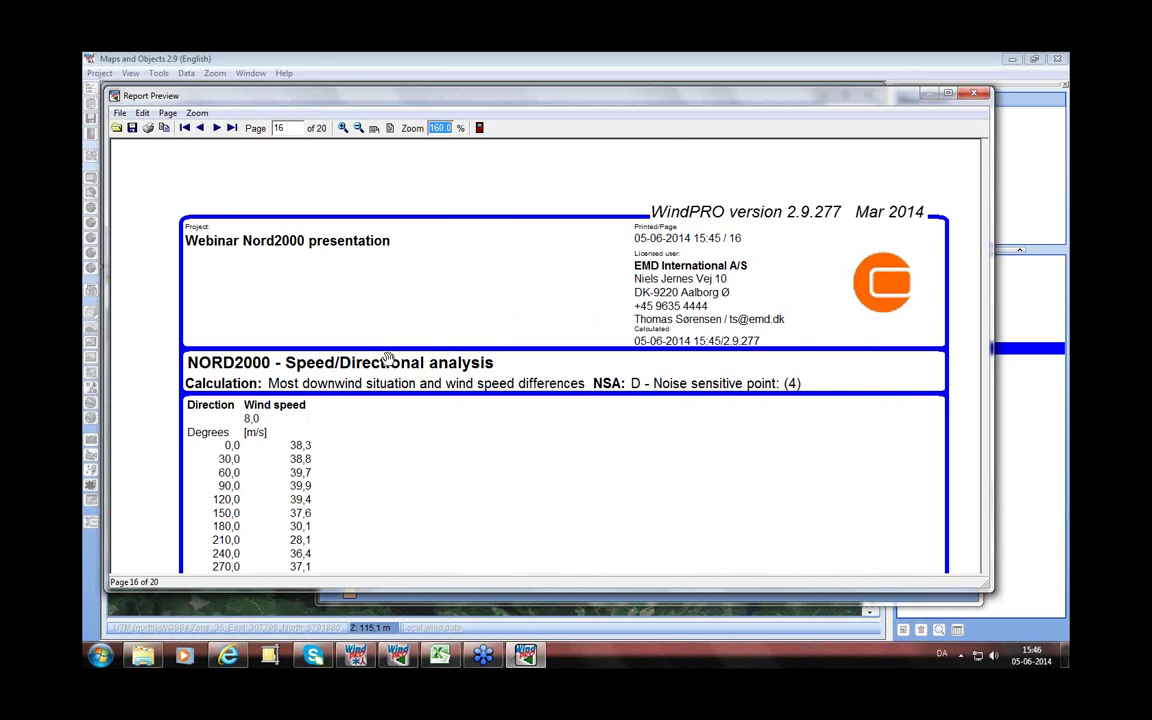
scroll(388, 365, "down", 6)
scroll(389, 370, "up", 2)
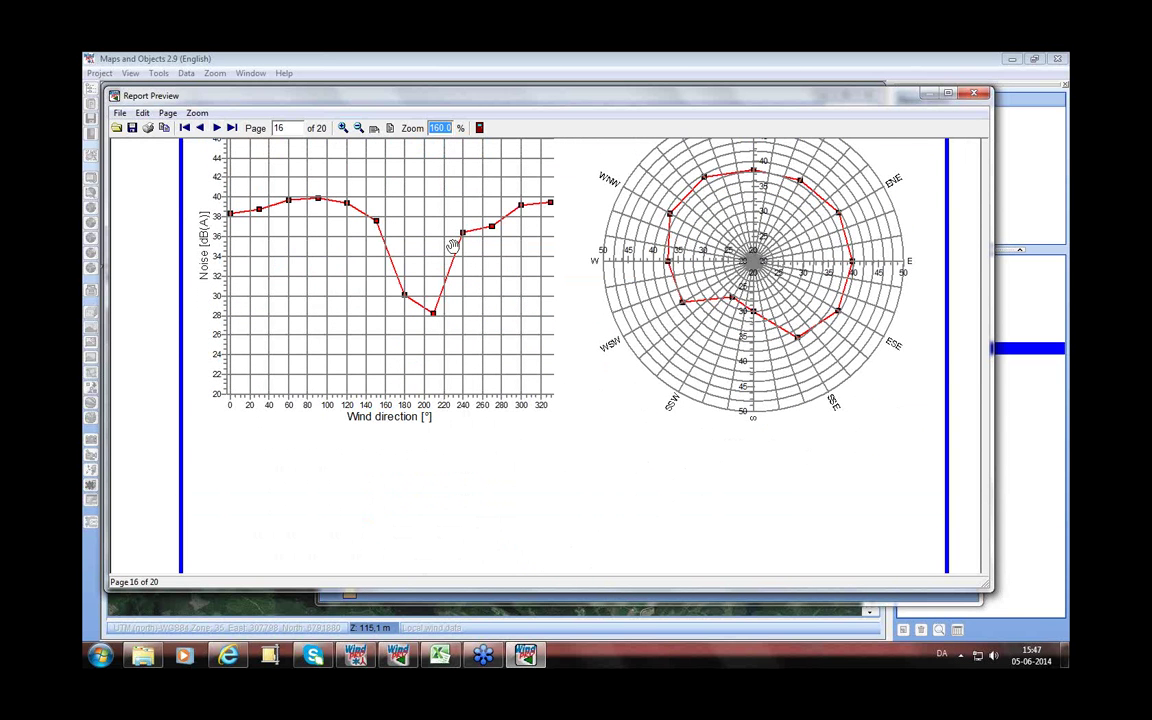
- Close the report preview and setup, switch to Excel and view the results table with the "Nord2000 relative wind speed difference" column
left_click(481, 131)
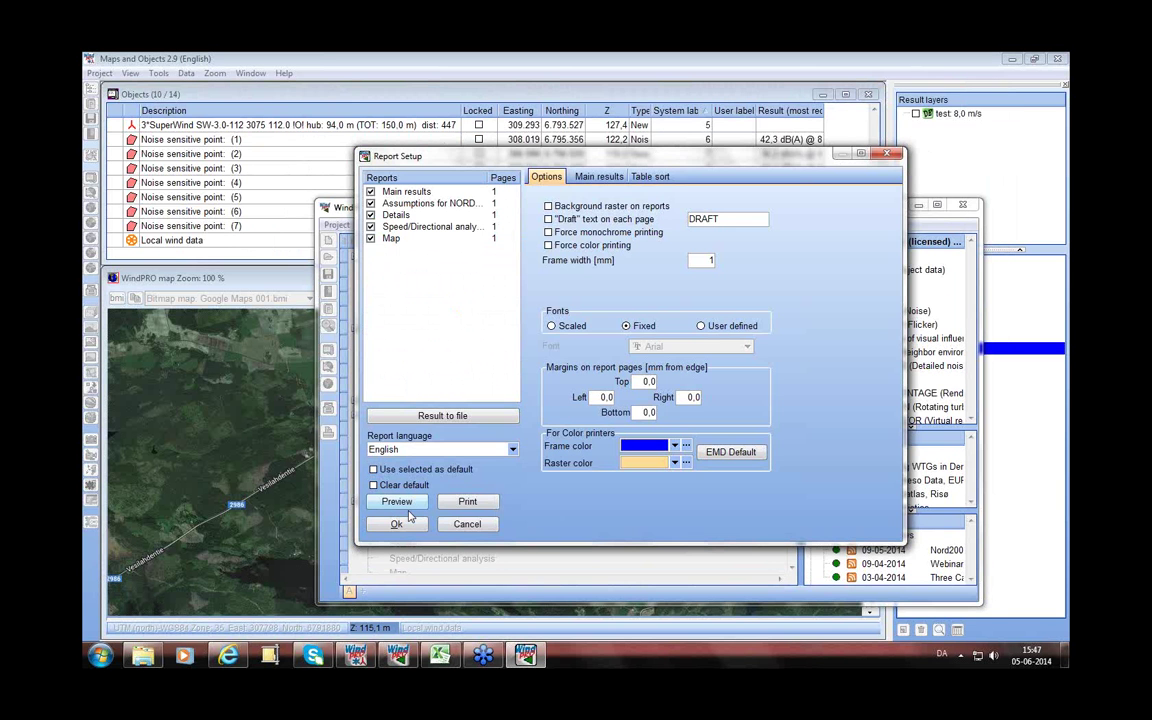
left_click(467, 526)
left_click(440, 655)
scroll(601, 433, "down", 6)
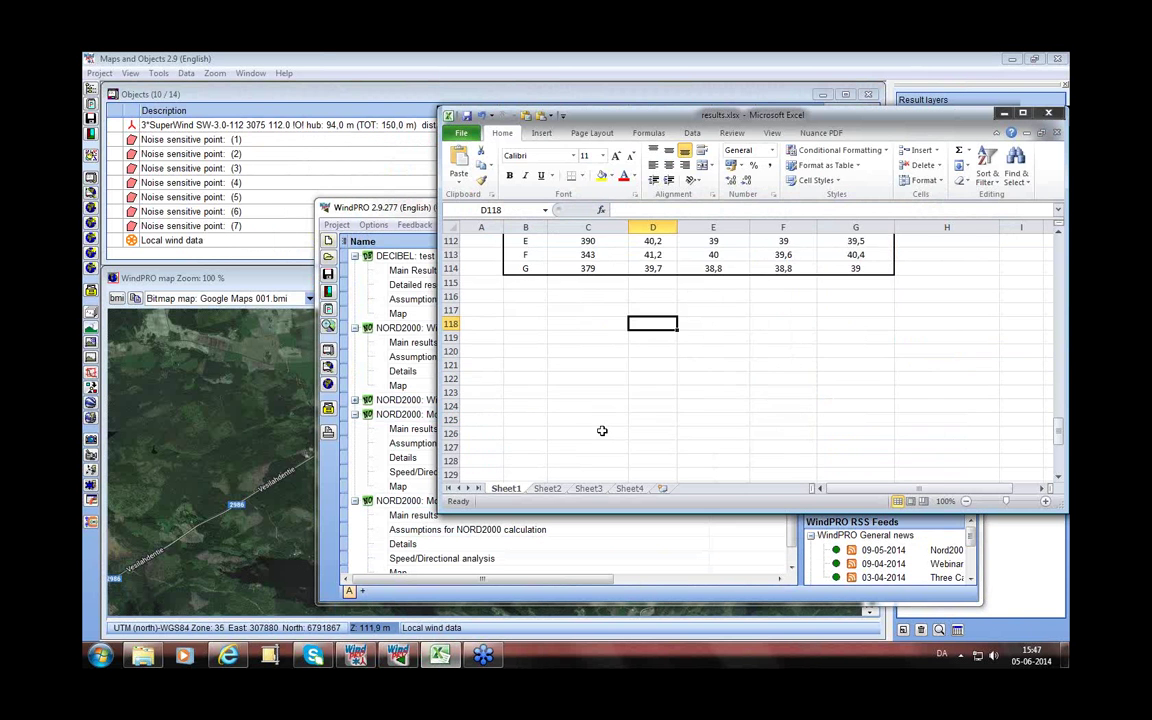
scroll(601, 433, "down", 4)
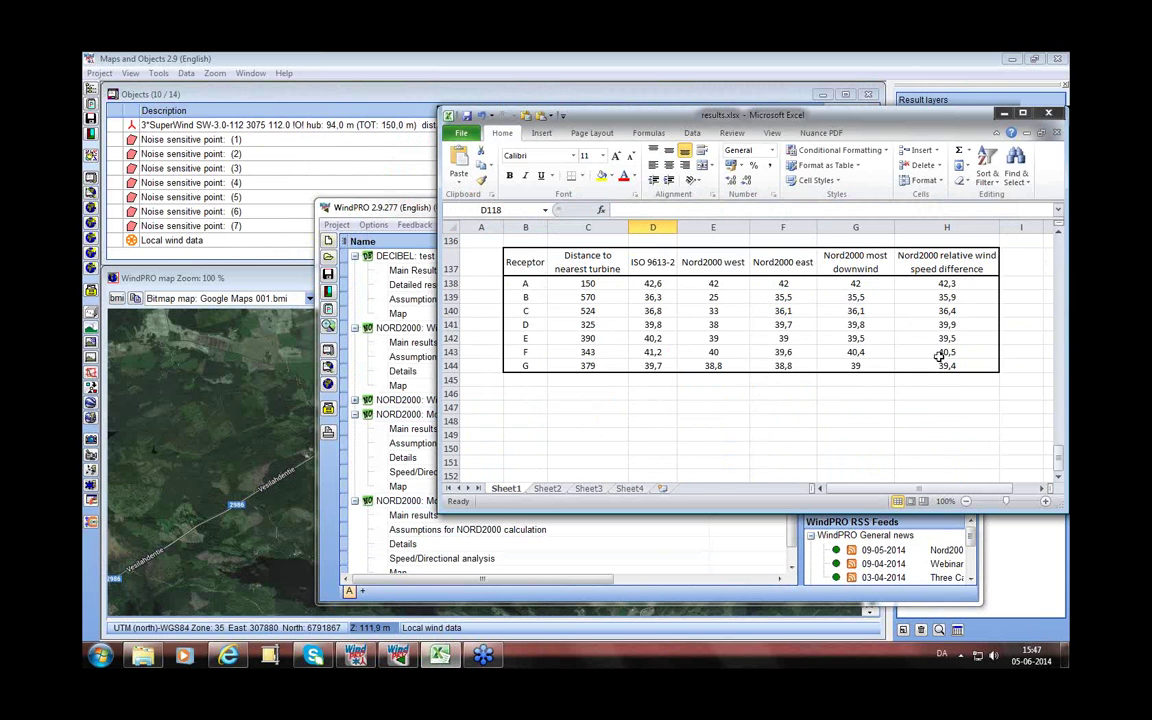